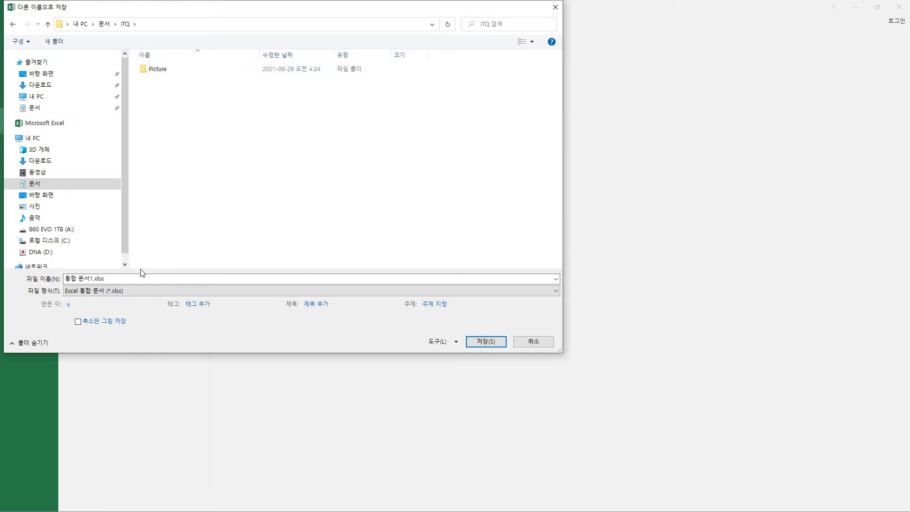
Save the workbook in the ITQ folder, naming the file with the examinee number and full name joined by a hyphen
triple_click(139, 277)
type("12345678-홍길동")
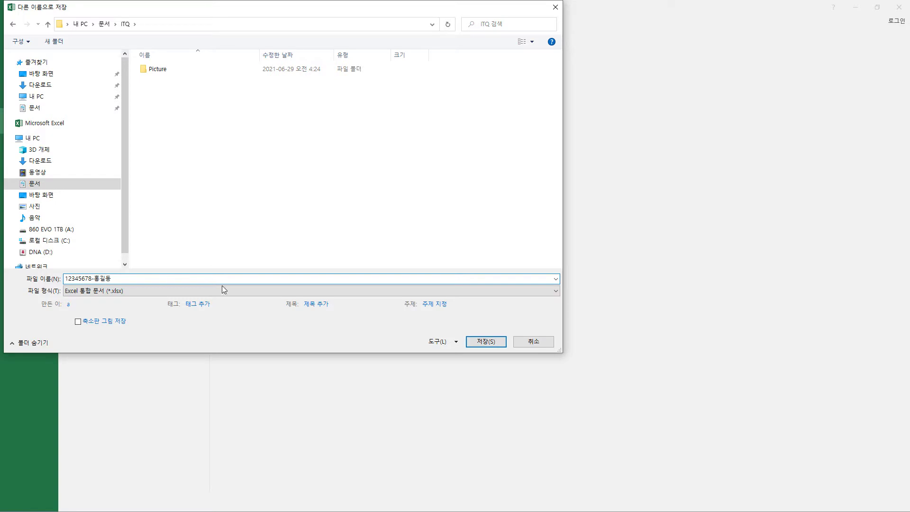
left_click(487, 342)
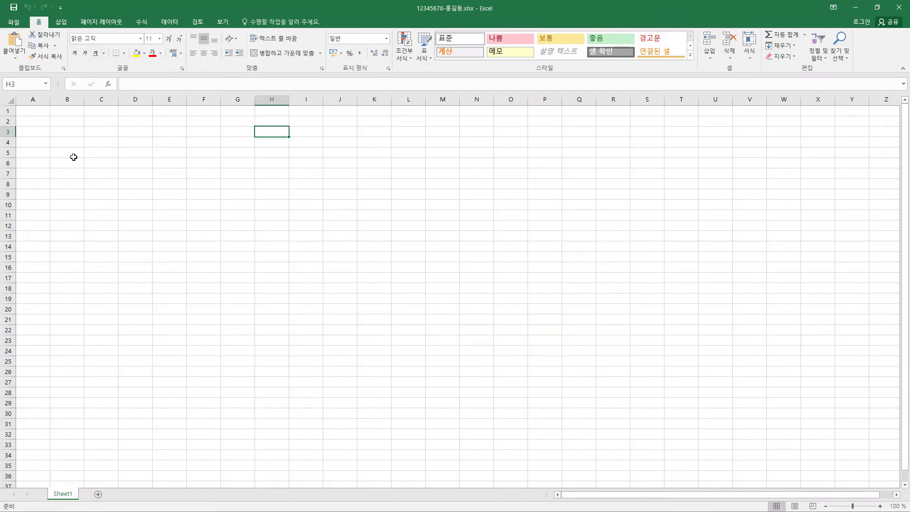
Set the width of column A to 1
right_click(33, 99)
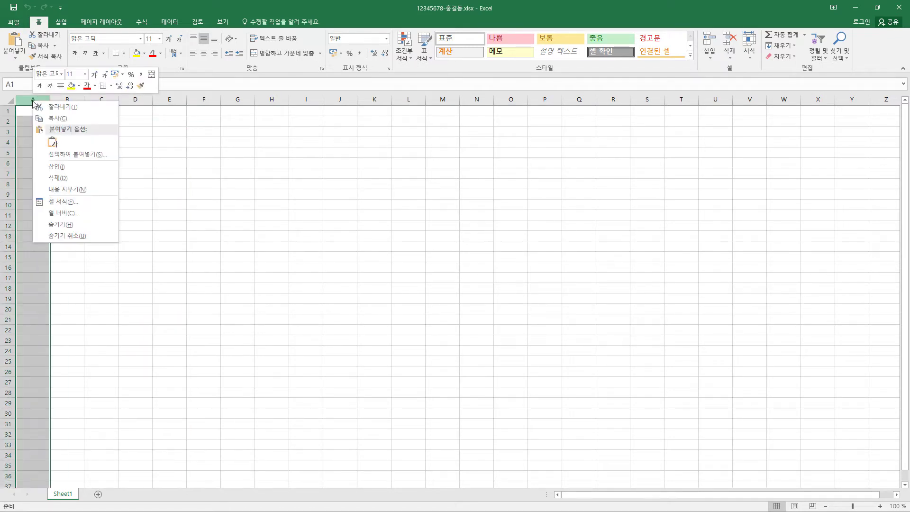
left_click(59, 213)
type("1")
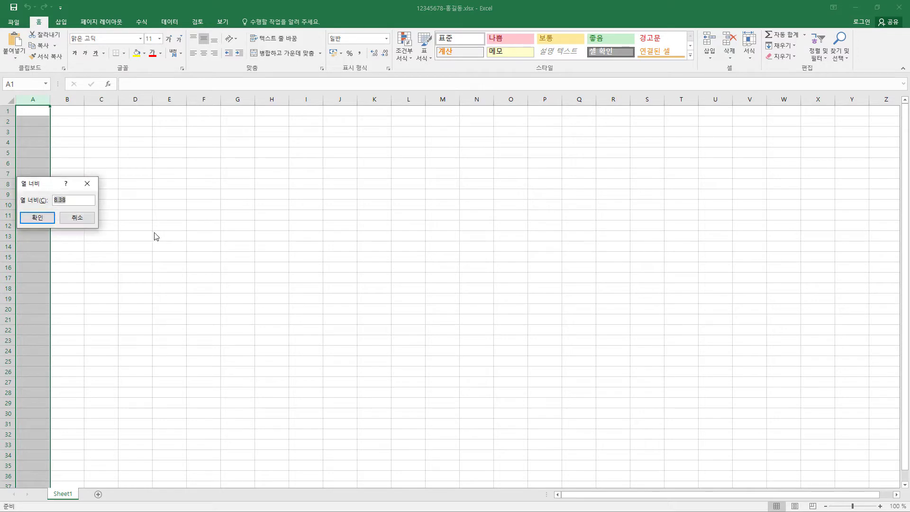
left_click(45, 222)
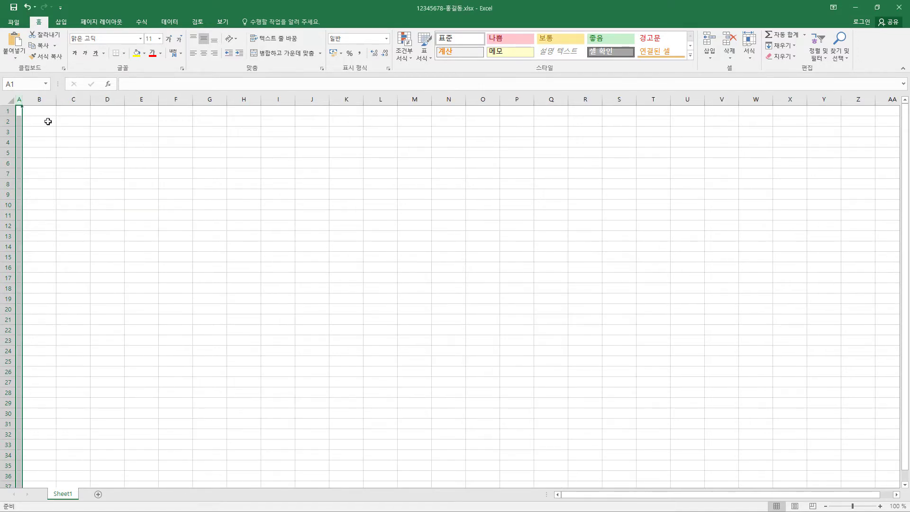
Set the font of the entire sheet to 굴림 and its font colour to black
left_click(13, 101)
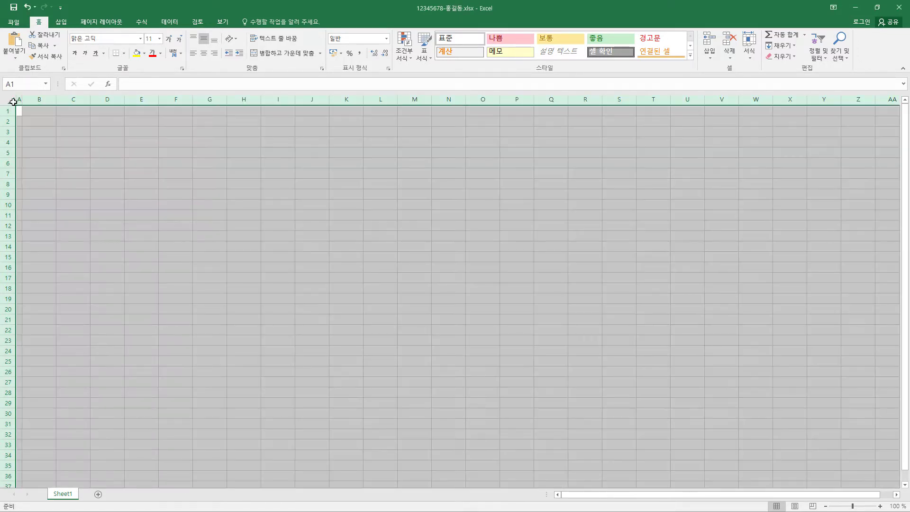
left_click(95, 40)
type("ㄱ")
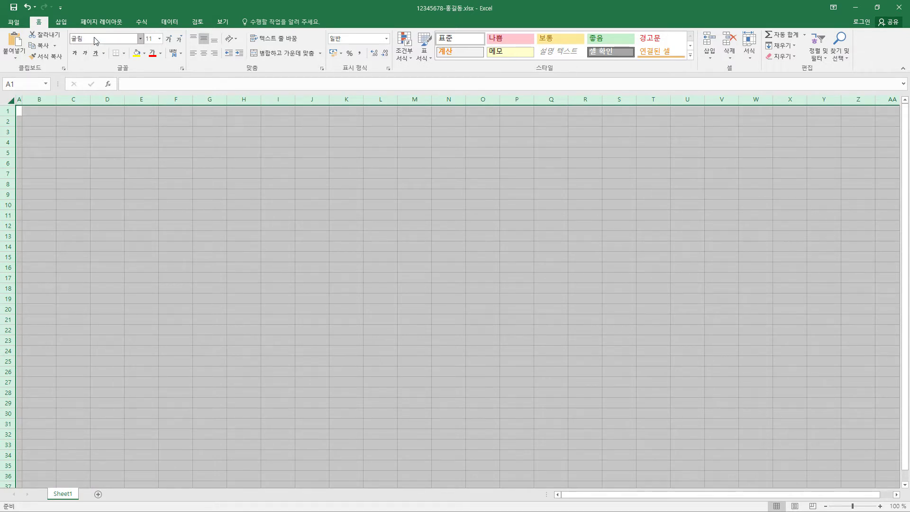
key("Tab")
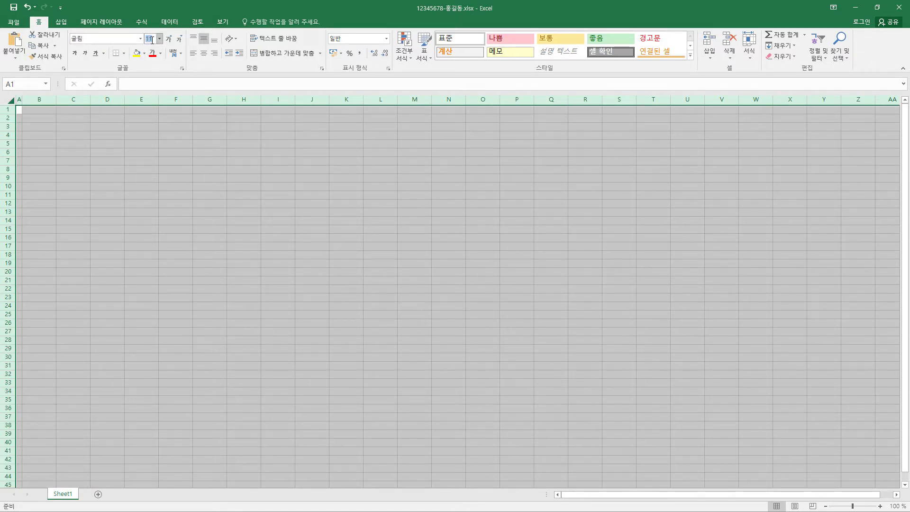
left_click(161, 53)
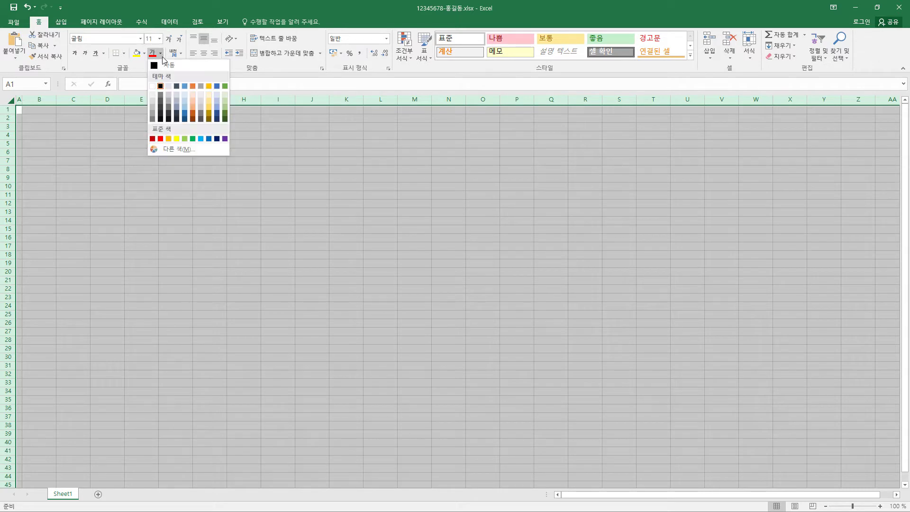
left_click(160, 87)
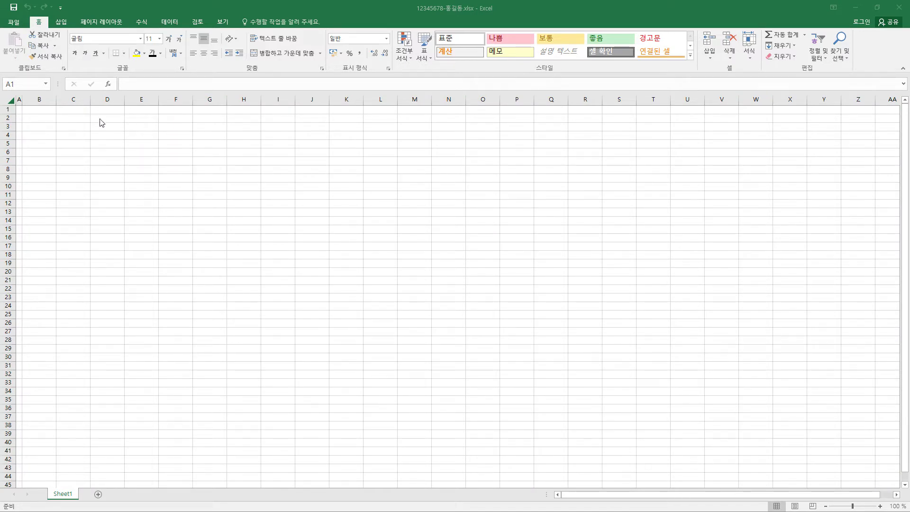
Center all cells of the sheet horizontally and make two copies of Sheet1 after it
left_click(11, 102)
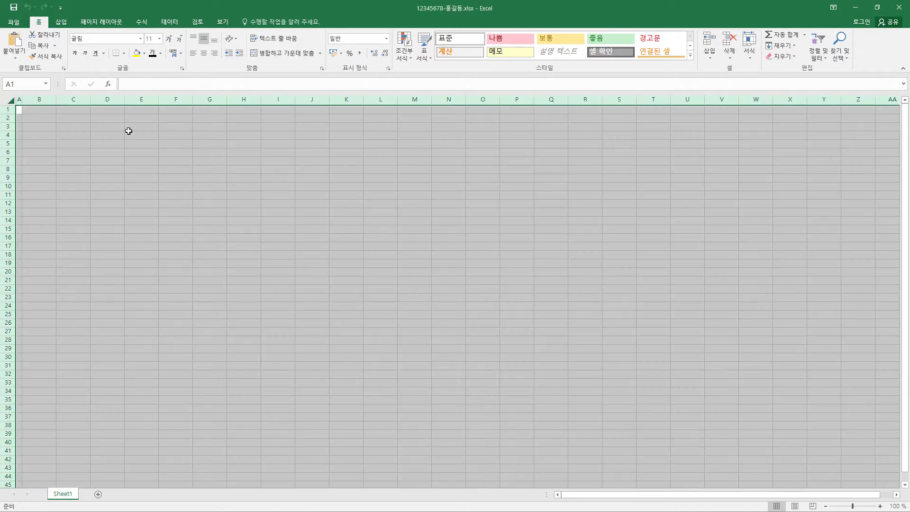
left_click(204, 55)
left_click_drag(70, 495, 144, 493)
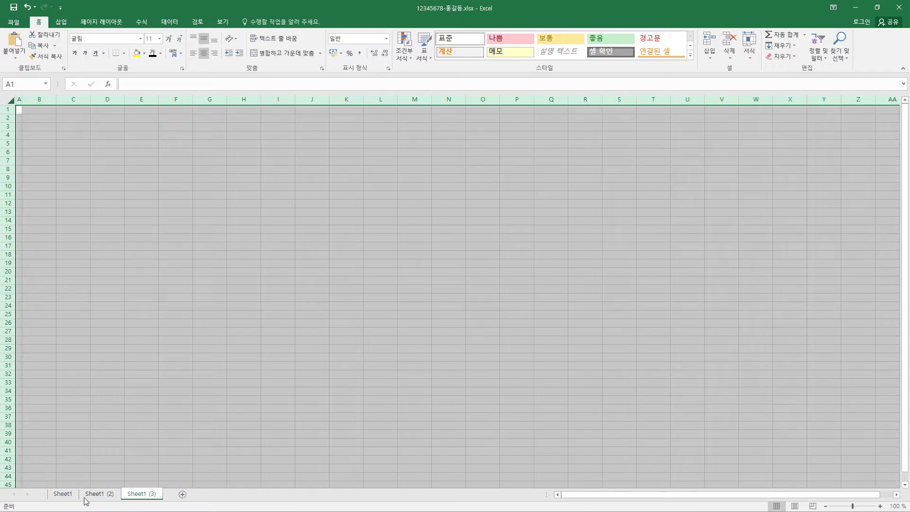
Rename the three sheets in order as 제1작업, 제2작업 and 제3작업, and return to the 제1작업 sheet
left_click(66, 495)
double_click(67, 495)
type("제1작업")
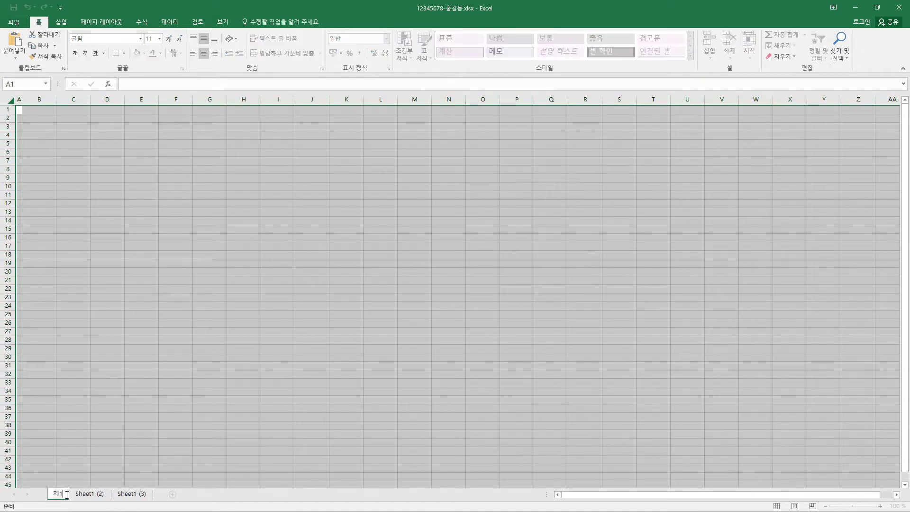
double_click(95, 495)
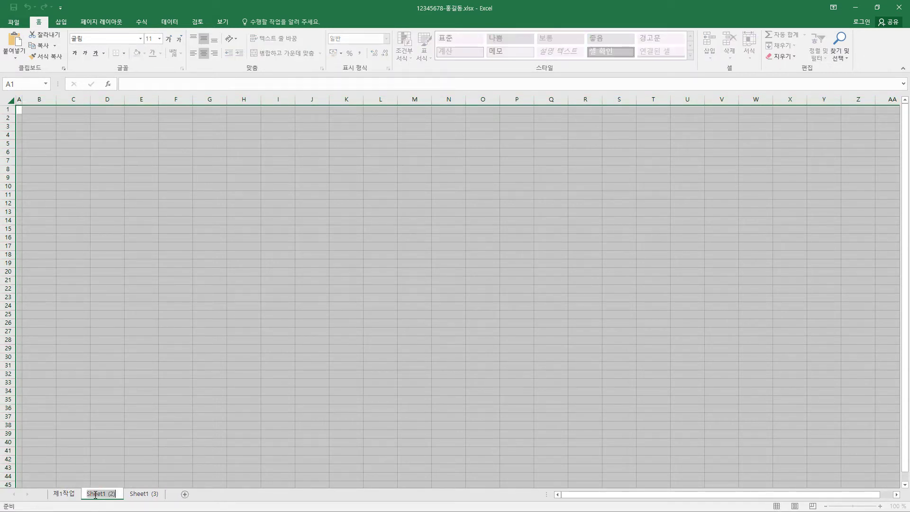
type("제2작업")
key("Return")
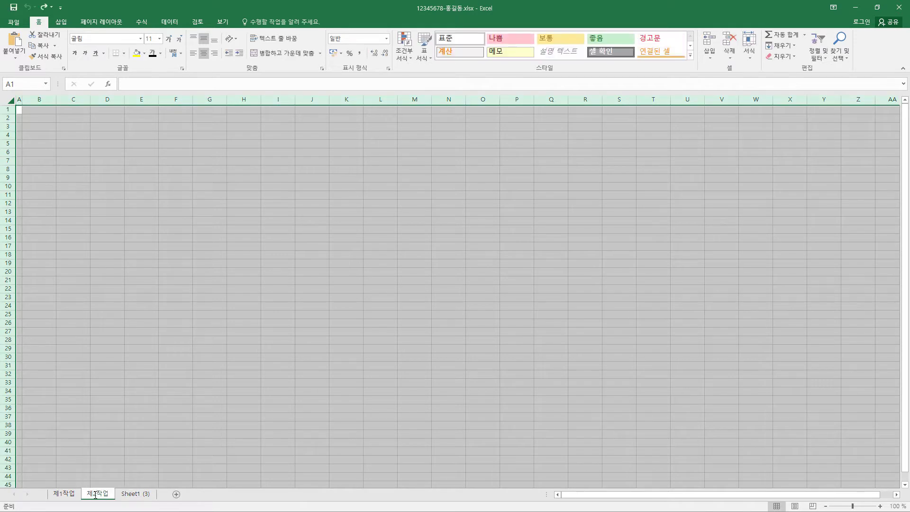
left_click(129, 495)
double_click(129, 494)
type("제3작업")
key("Return")
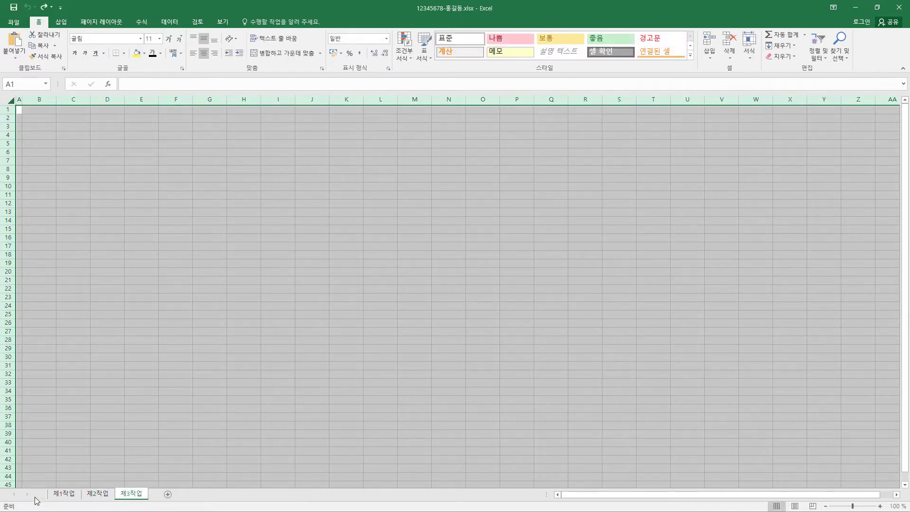
left_click(71, 494)
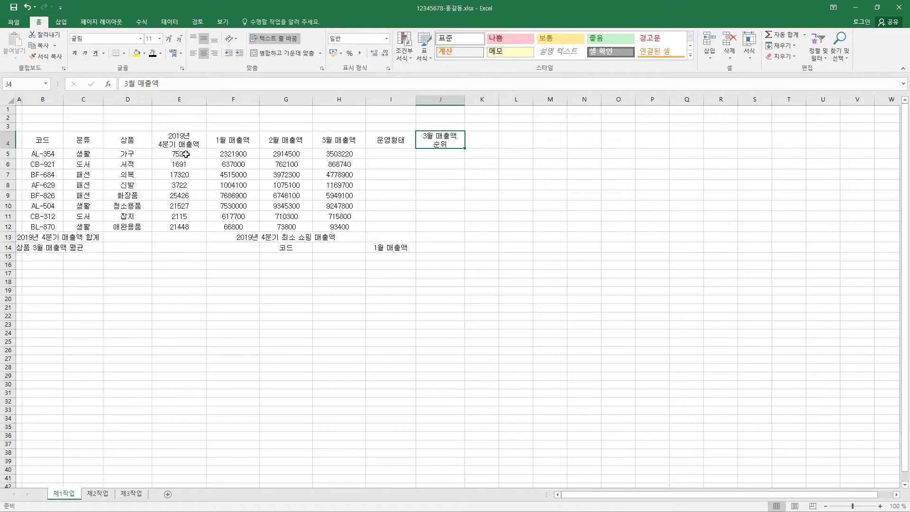
Format the sales figures in E5:H12 as accounting (회계) with the currency symbol set to none (없음)
left_click_drag(186, 154, 361, 229)
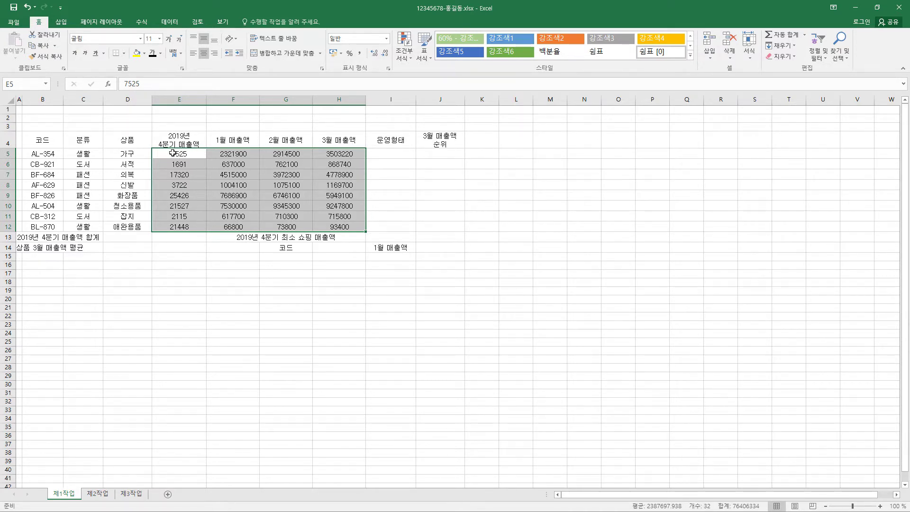
left_click_drag(173, 153, 341, 221)
key("ctrl+1")
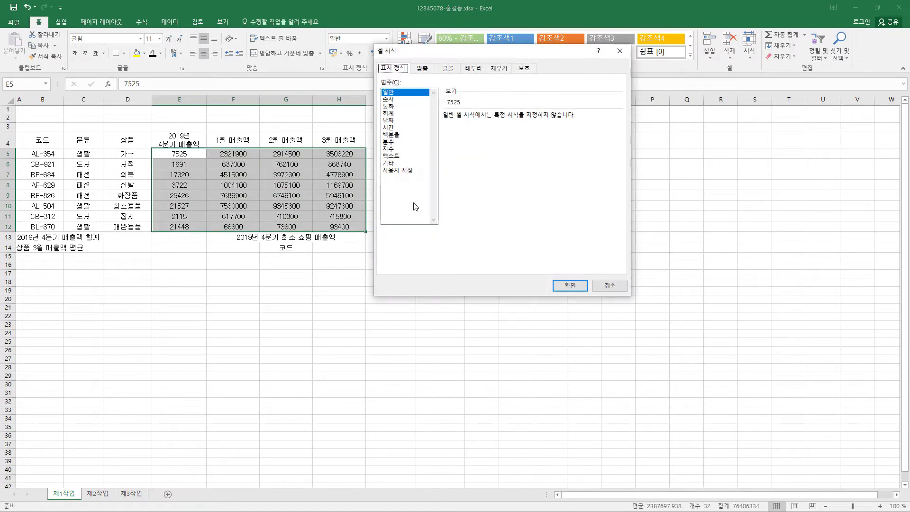
left_click(391, 113)
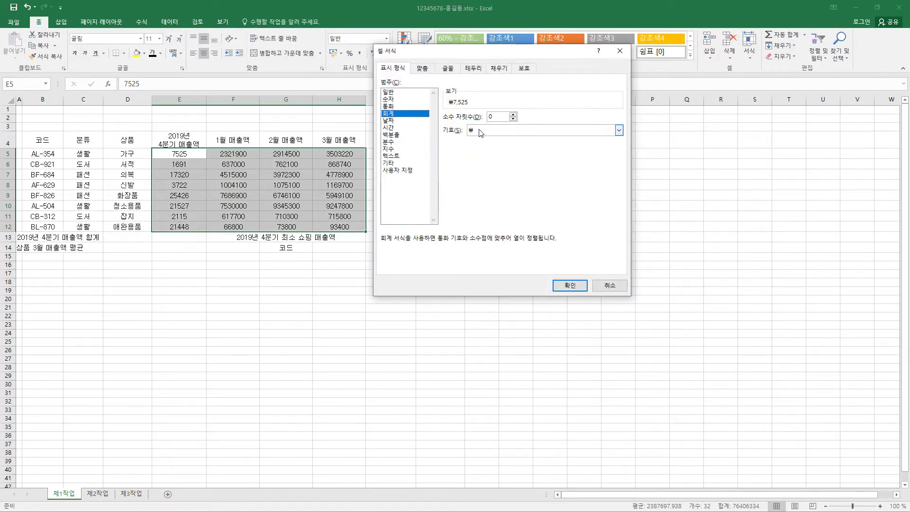
left_click(483, 131)
left_click(483, 141)
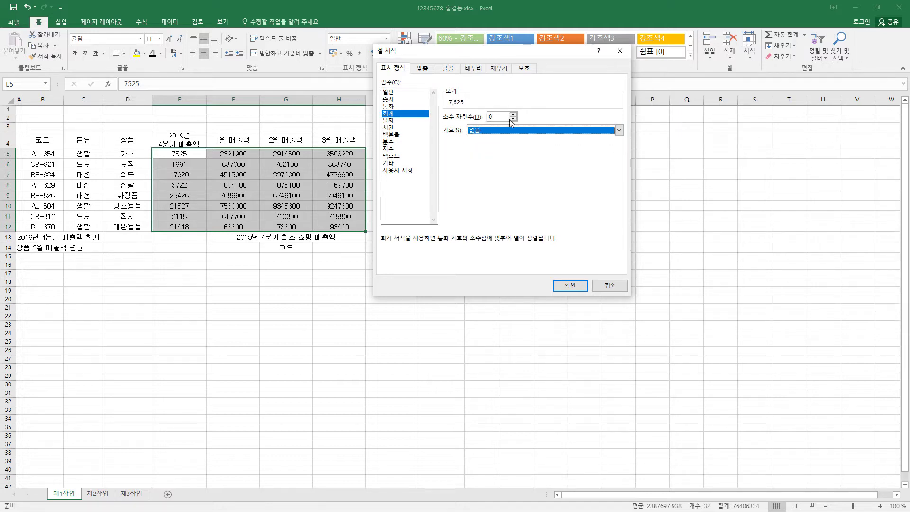
left_click(581, 289)
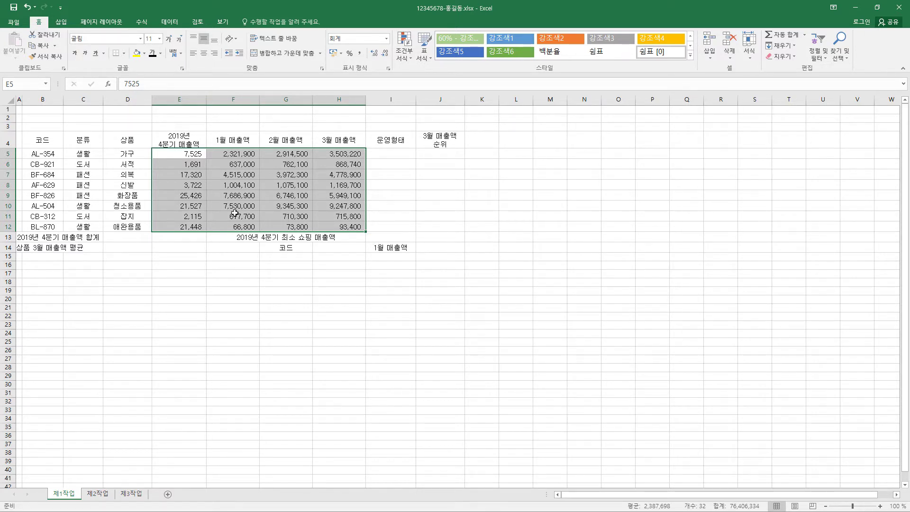
left_click(389, 165)
left_click(432, 187)
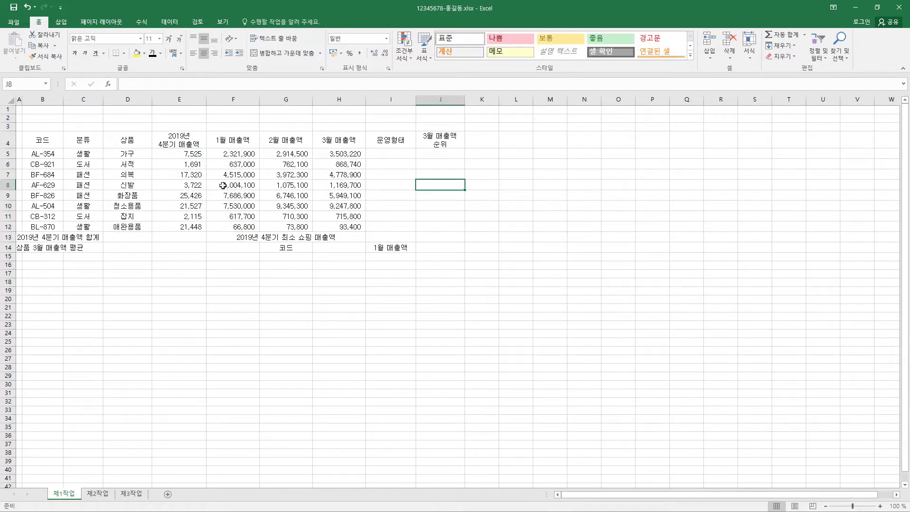
Apply all borders and a thick outside border to the table range B4:J14
left_click(41, 141)
left_click_drag(41, 141, 438, 244)
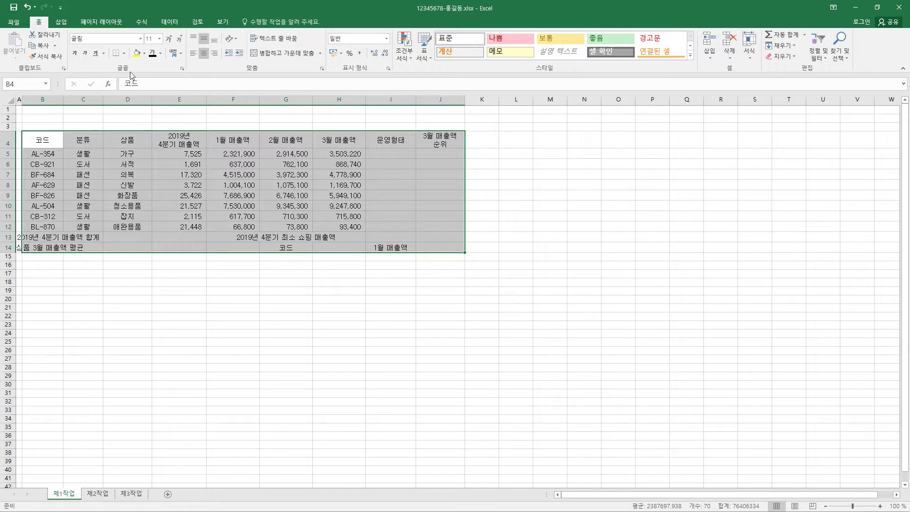
left_click(124, 53)
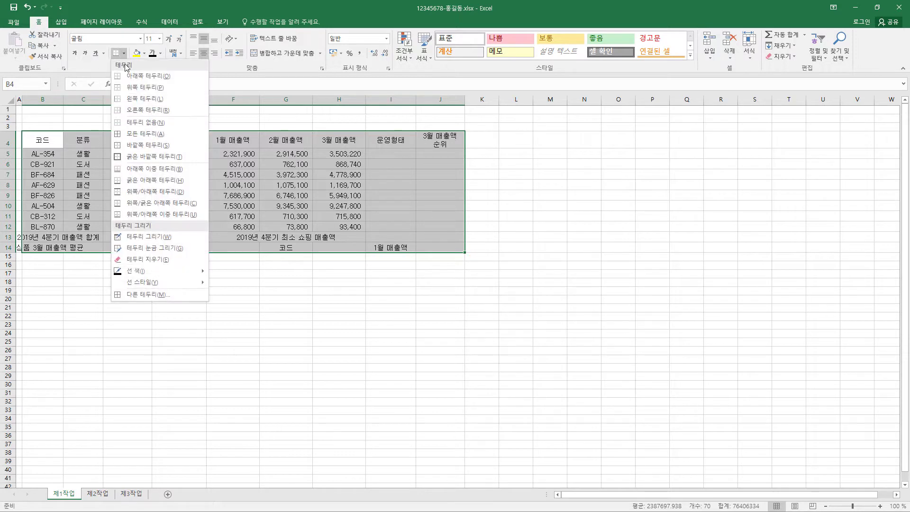
left_click(138, 134)
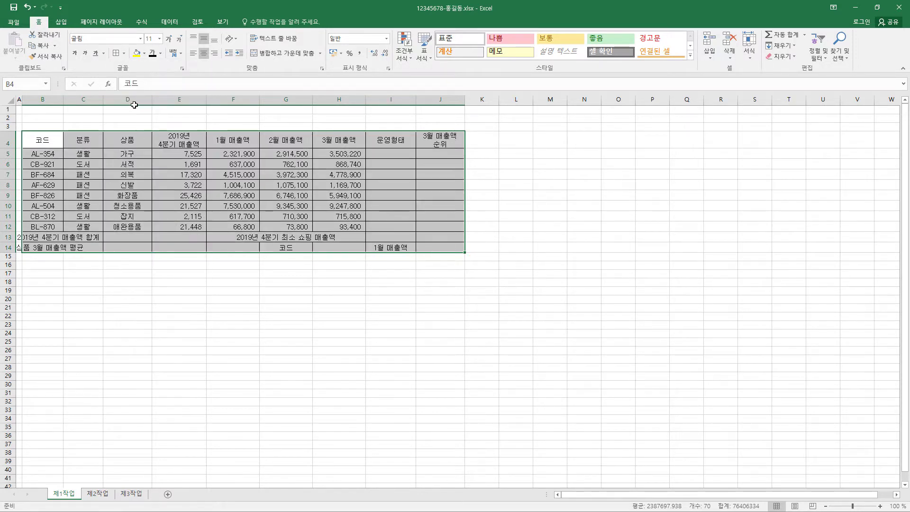
left_click(125, 54)
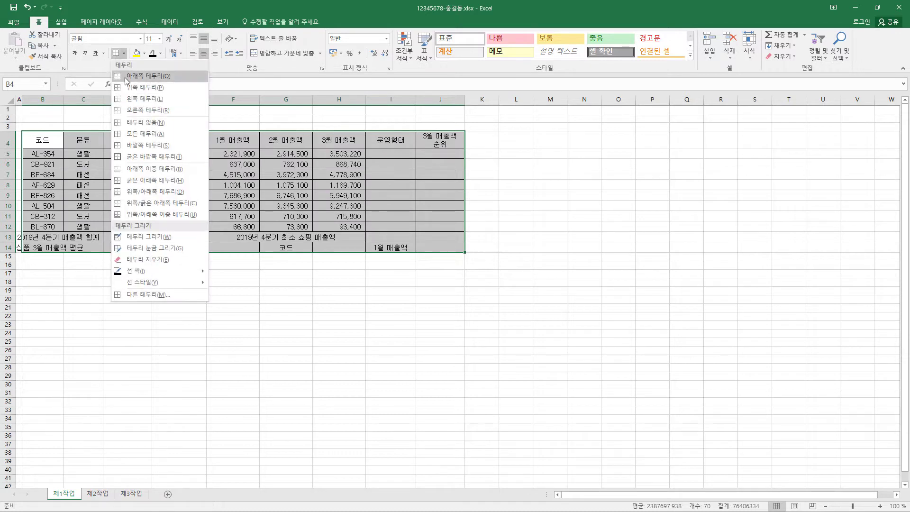
left_click(137, 157)
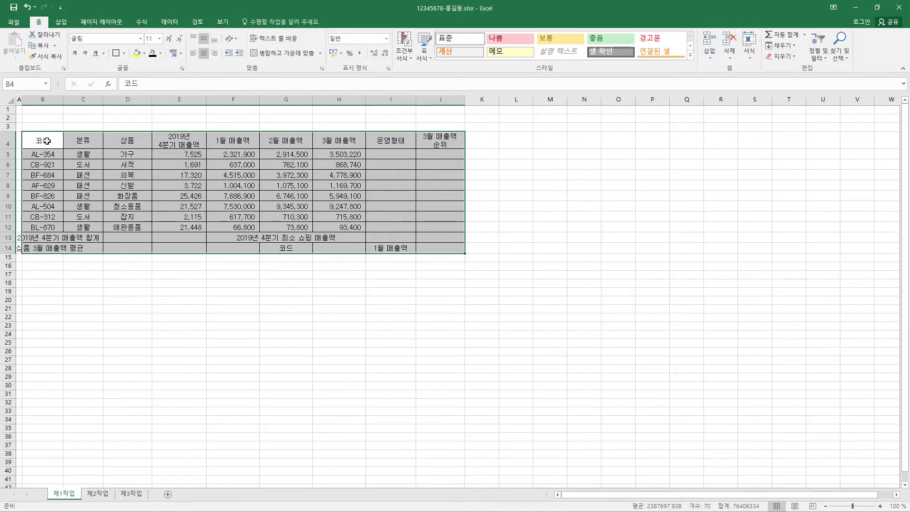
Apply a thick outside border to the header row B4:J4 and to the summary rows B13:J14
left_click_drag(47, 140, 433, 140)
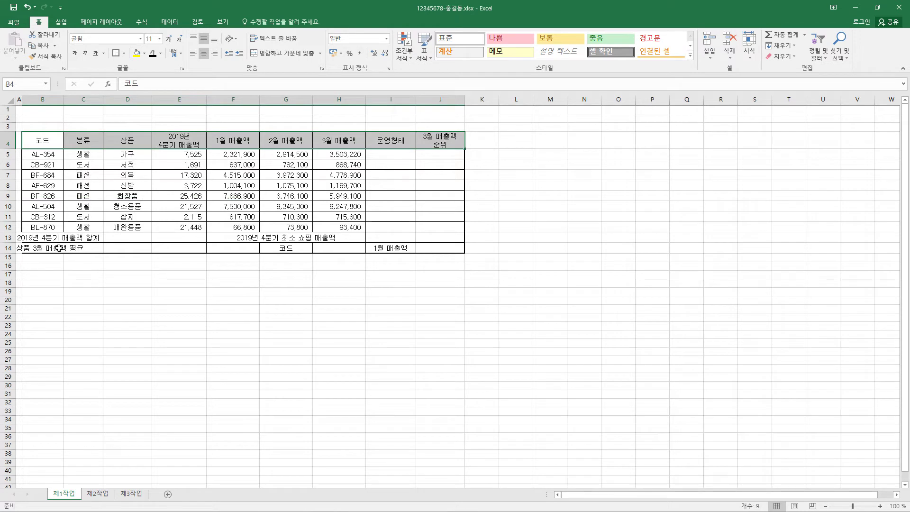
left_click_drag(47, 238, 418, 251)
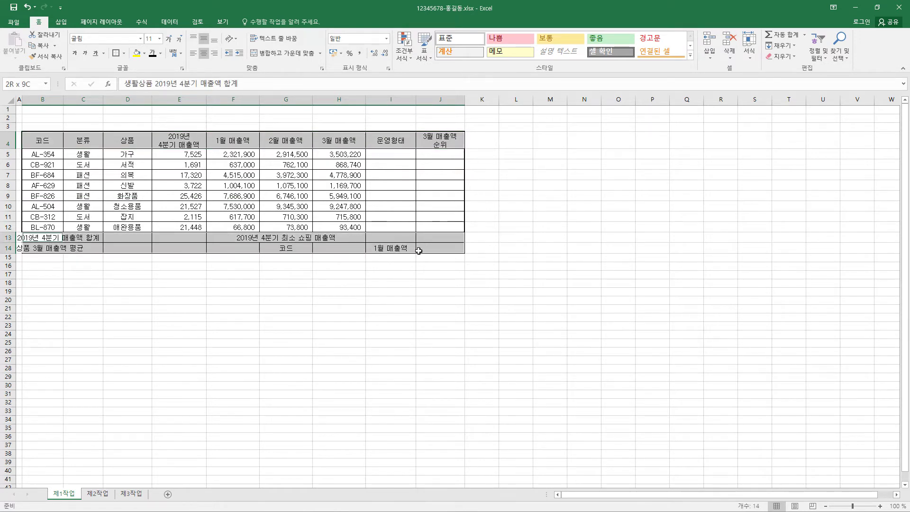
left_click(118, 55)
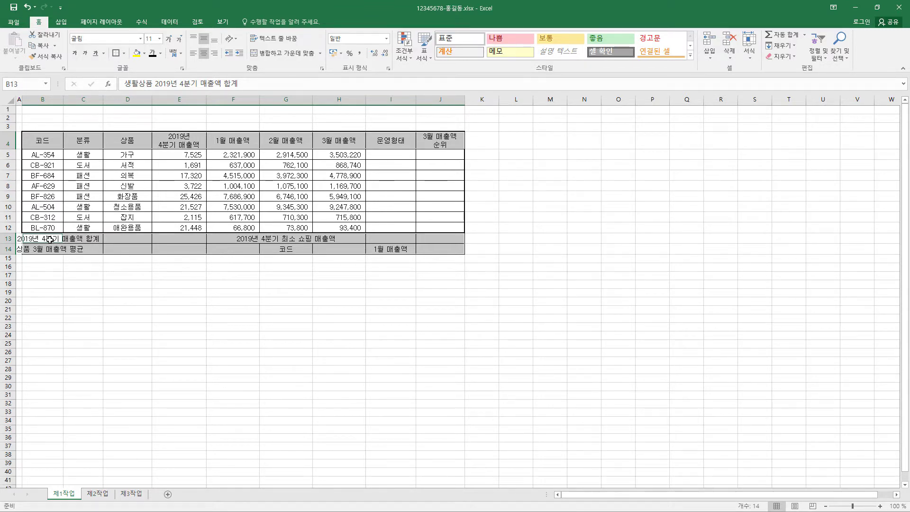
Merge and center the summary ranges B13:D13, B14:D14, F13:F14 and G13:I13 separately
left_click_drag(50, 240, 113, 243)
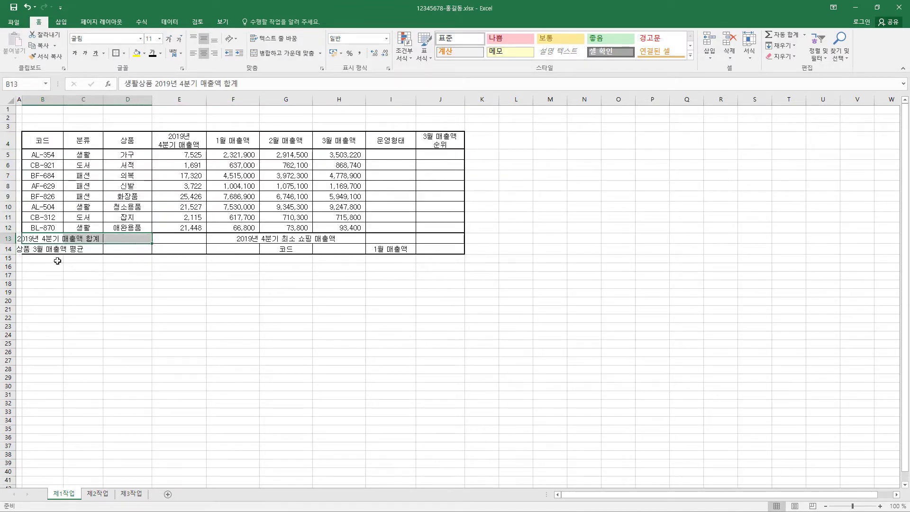
left_click_drag(41, 251, 117, 251)
left_click_drag(230, 239, 373, 239)
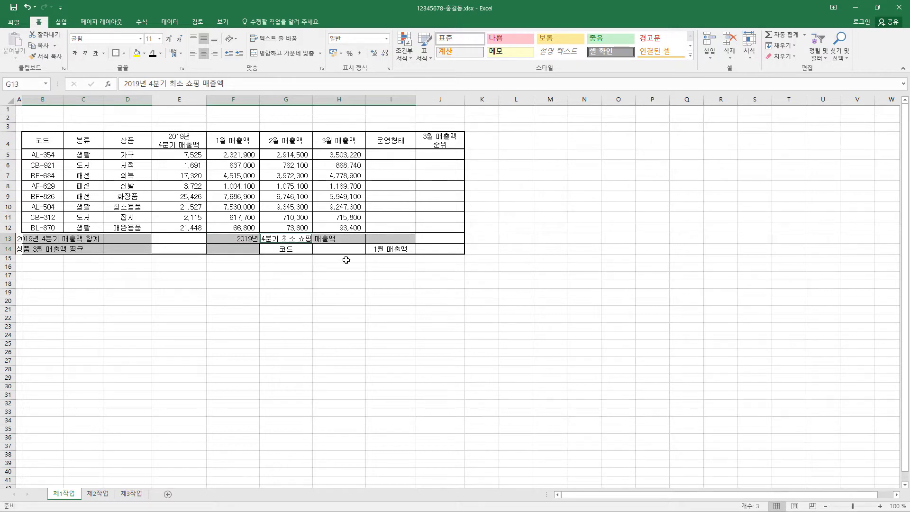
left_click(291, 57)
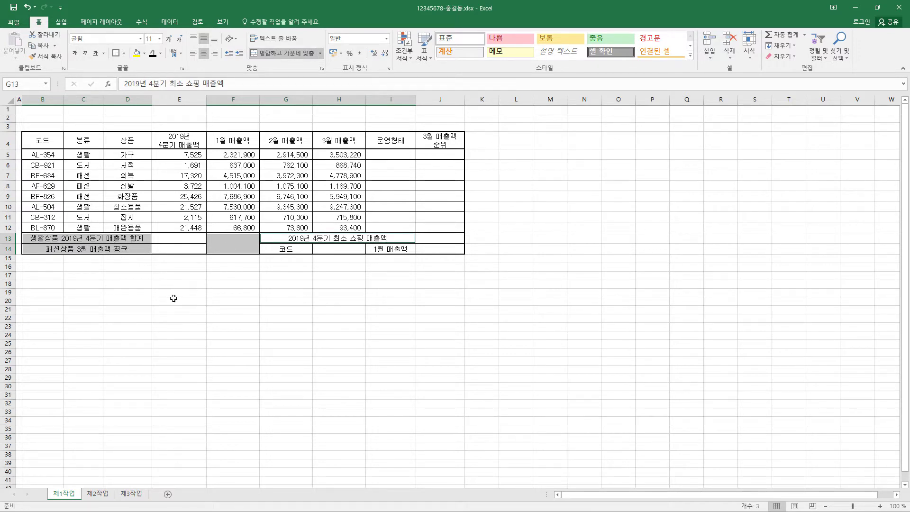
left_click(235, 244)
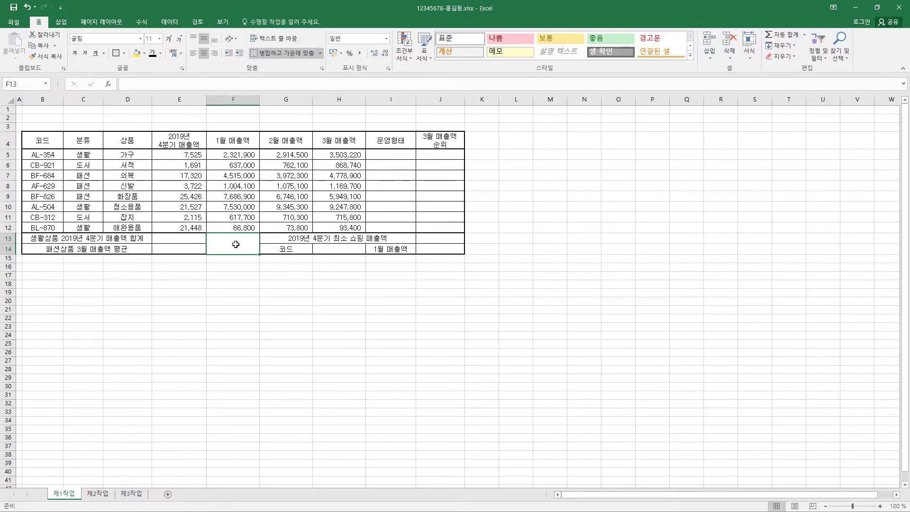
Add both diagonal borders to the merged cell F13:F14 so they form an X
key("ctrl+1")
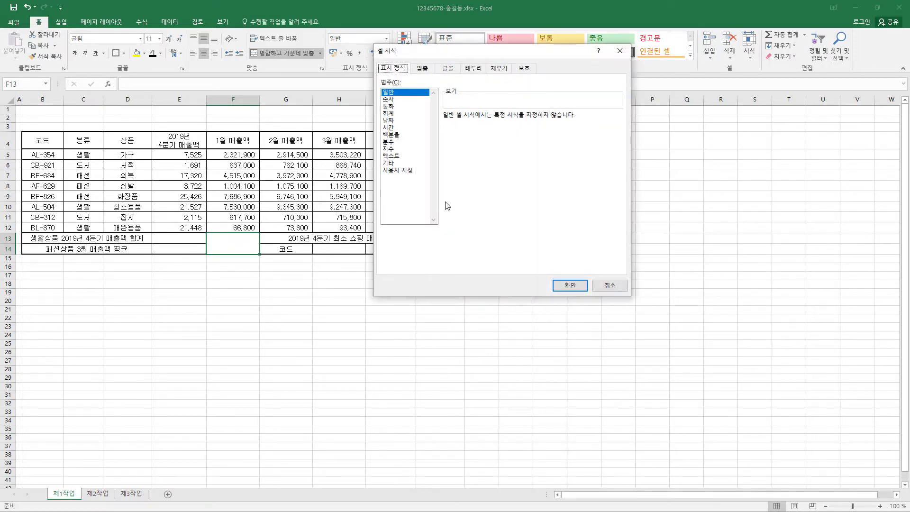
left_click(473, 68)
left_click(455, 197)
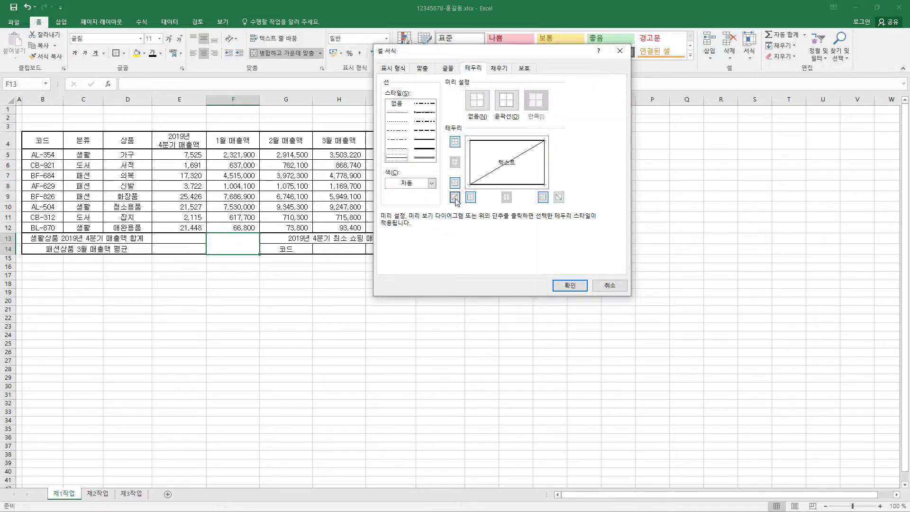
left_click(558, 197)
left_click(570, 285)
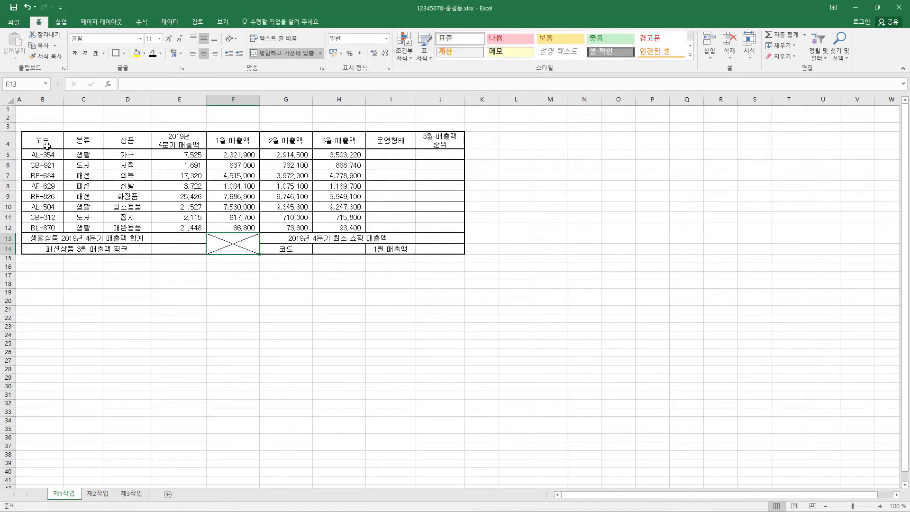
Fill the header row B4:J4 and the label cells G14 and I14 with the standard orange color
left_click_drag(46, 143, 429, 135)
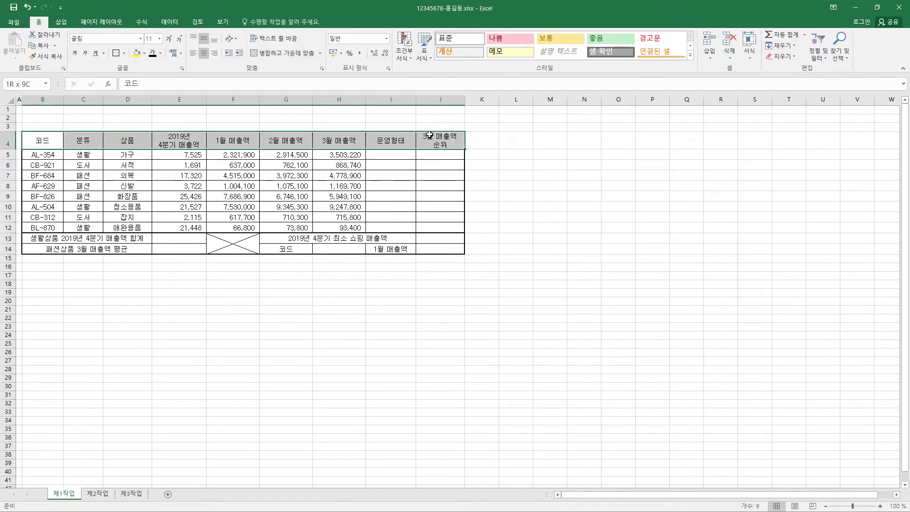
left_click(294, 250, "ctrl")
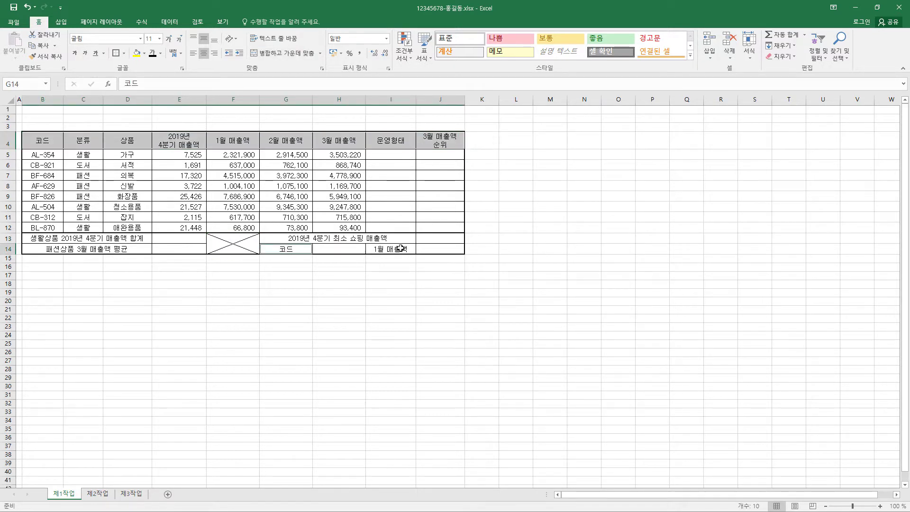
left_click(401, 248, "ctrl")
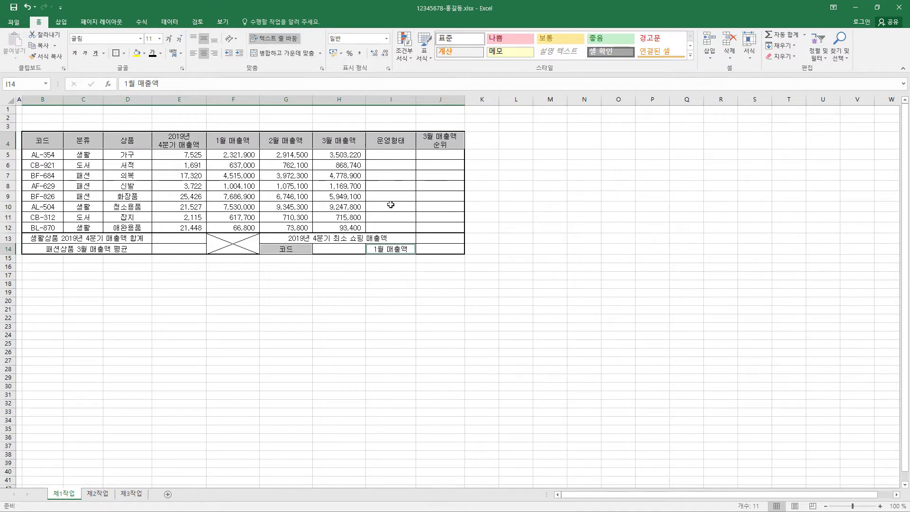
left_click(144, 53)
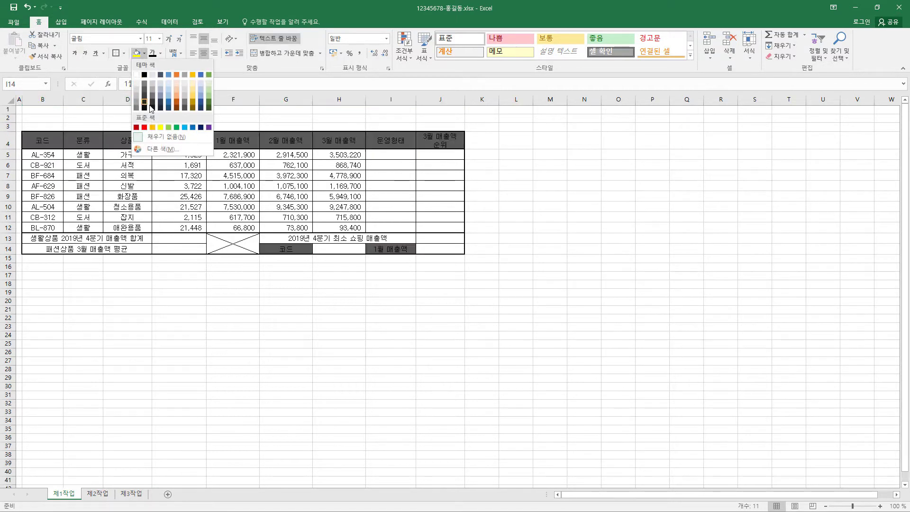
left_click(152, 128)
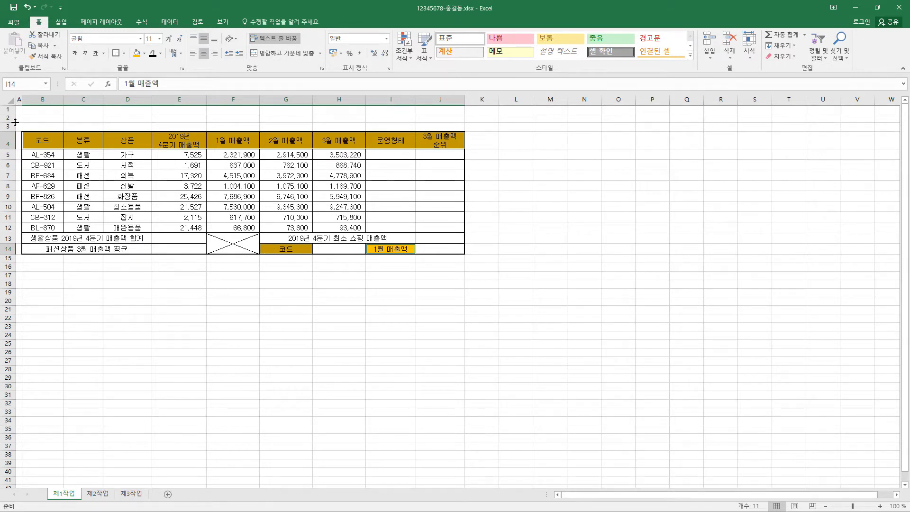
Increase the height of rows 1 to 3 and draw a hexagon there, about 14.95 cm wide and 1.91 cm high, above the table
left_click_drag(8, 110, 10, 133)
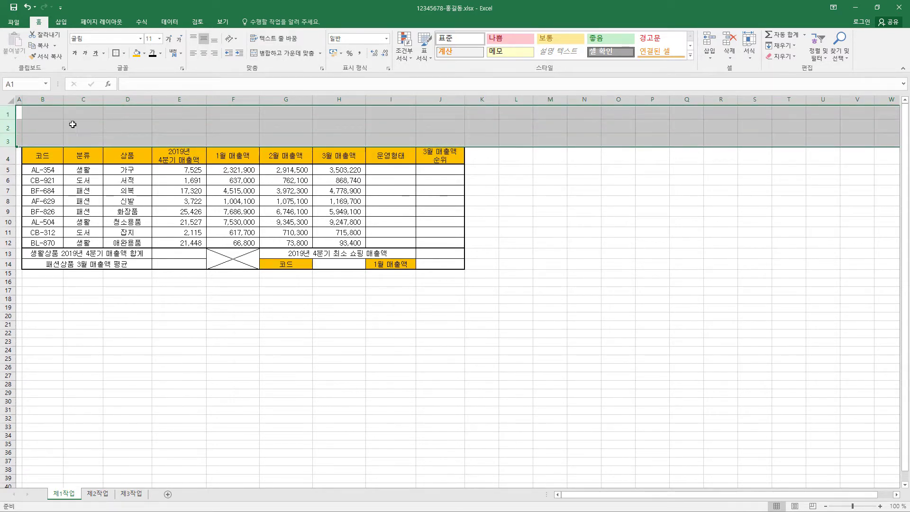
left_click(60, 22)
left_click(131, 55)
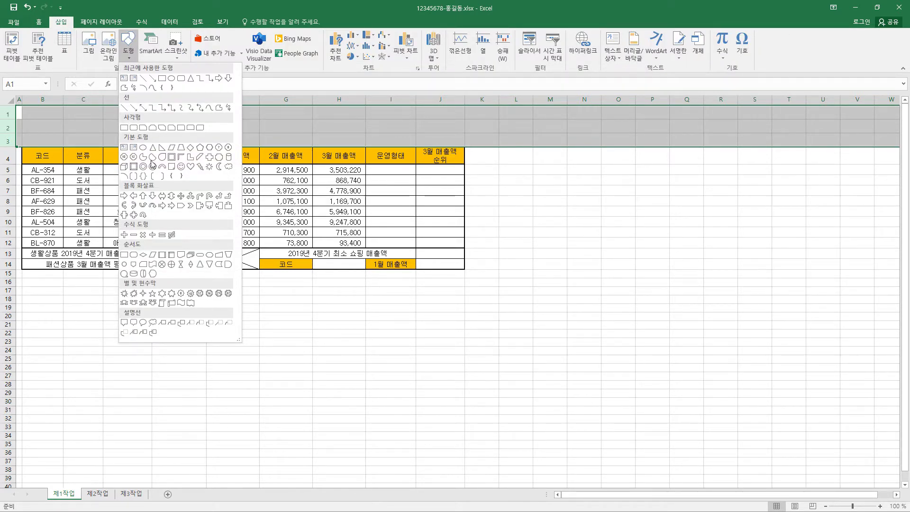
left_click(209, 147)
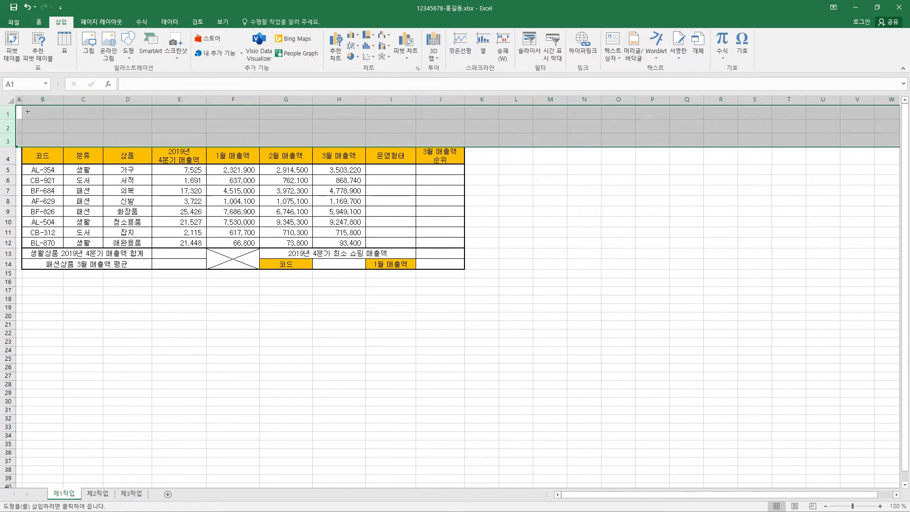
left_click_drag(28, 111, 291, 142)
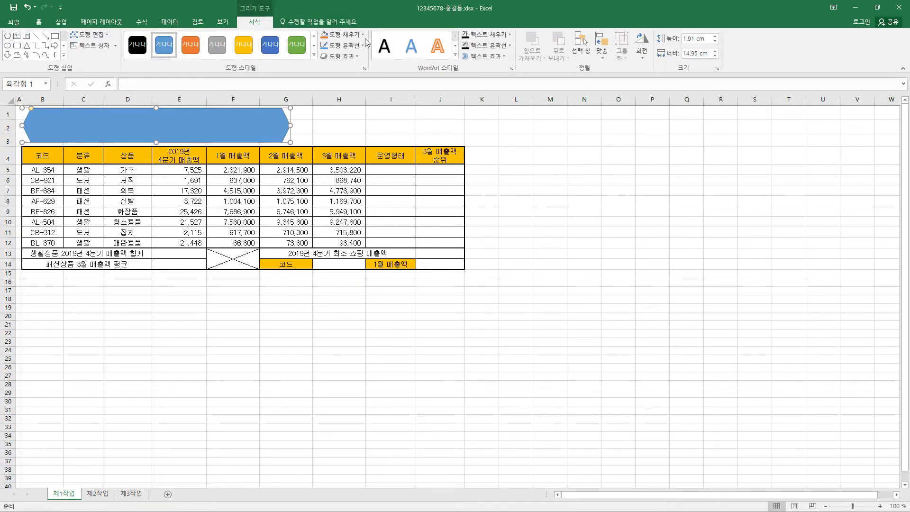
Fill the hexagon with standard yellow and give it a black outline 1 pt thick
left_click(351, 35)
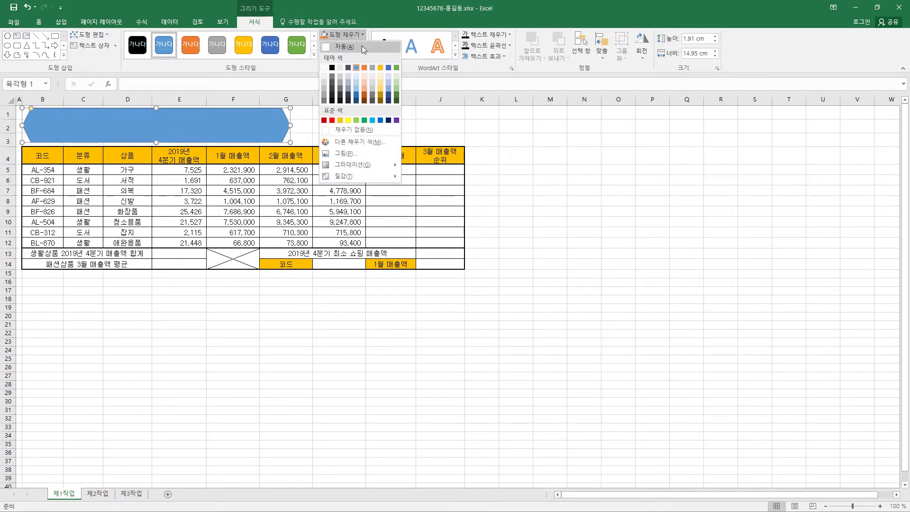
left_click(349, 121)
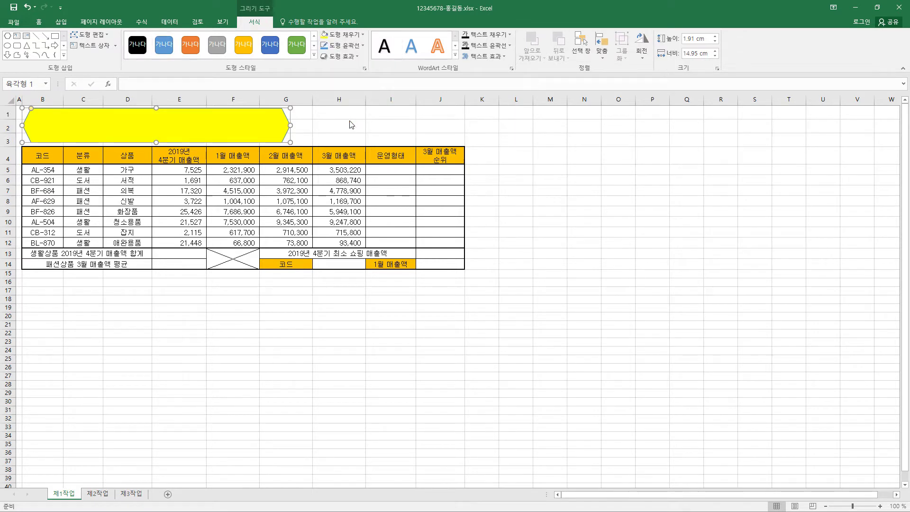
left_click(365, 46)
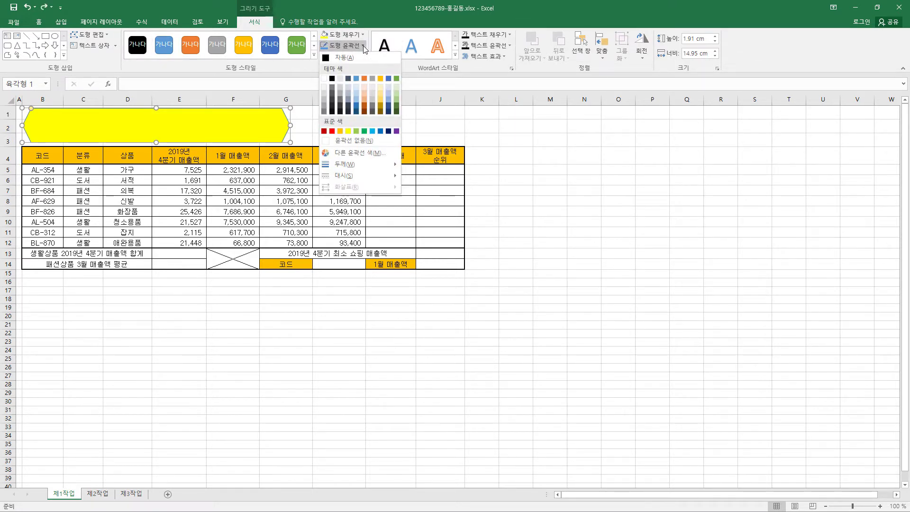
left_click(333, 79)
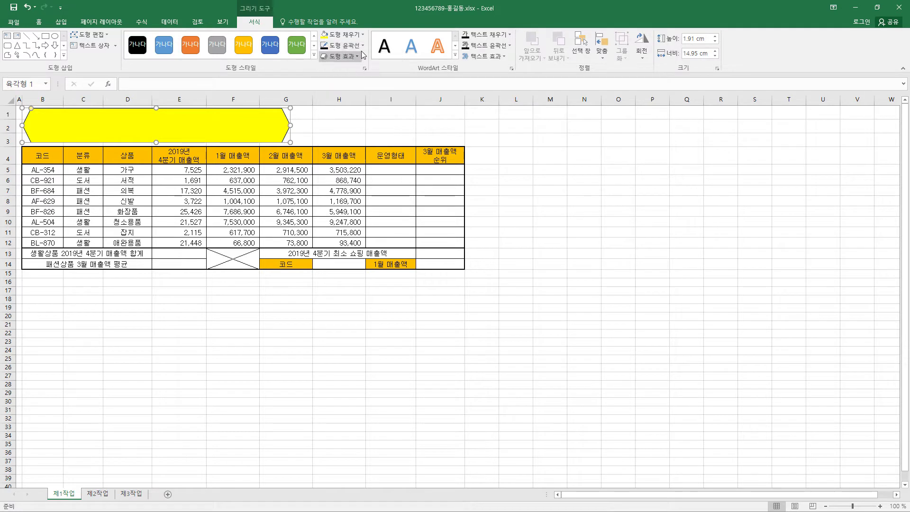
left_click(362, 49)
mouse_move(353, 167)
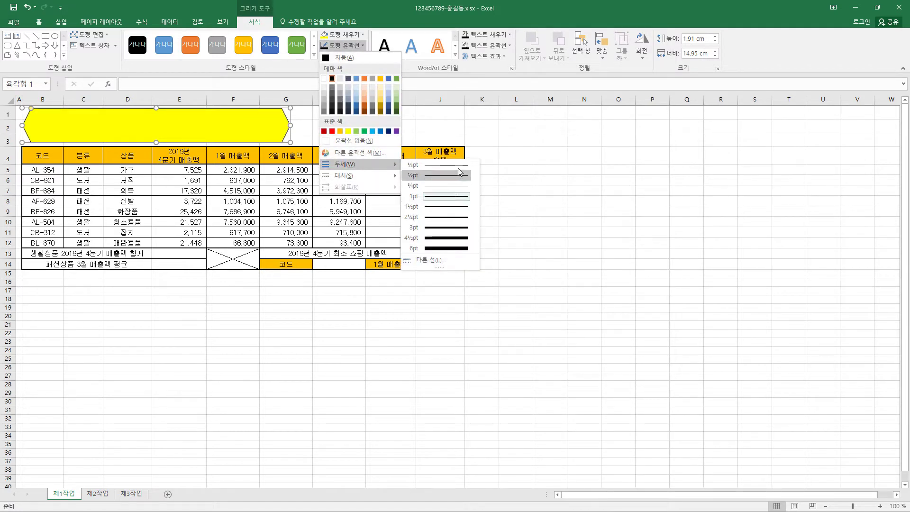
left_click(457, 198)
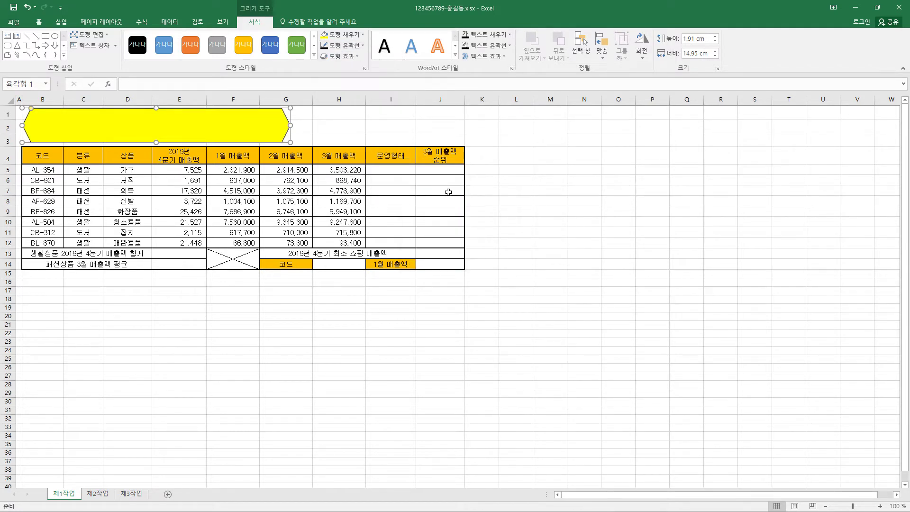
Apply an outer (바깥쪽) shadow to the hexagon, offset diagonally toward its lower right
left_click(359, 56)
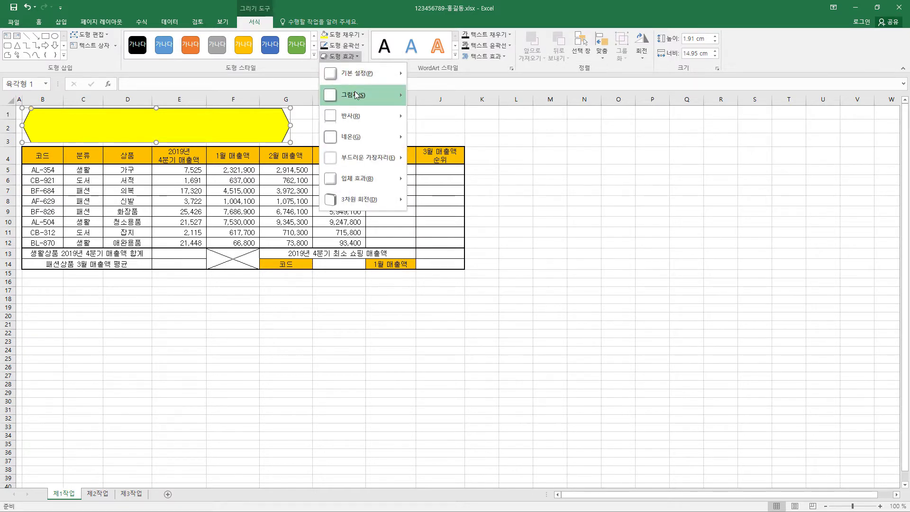
mouse_move(355, 91)
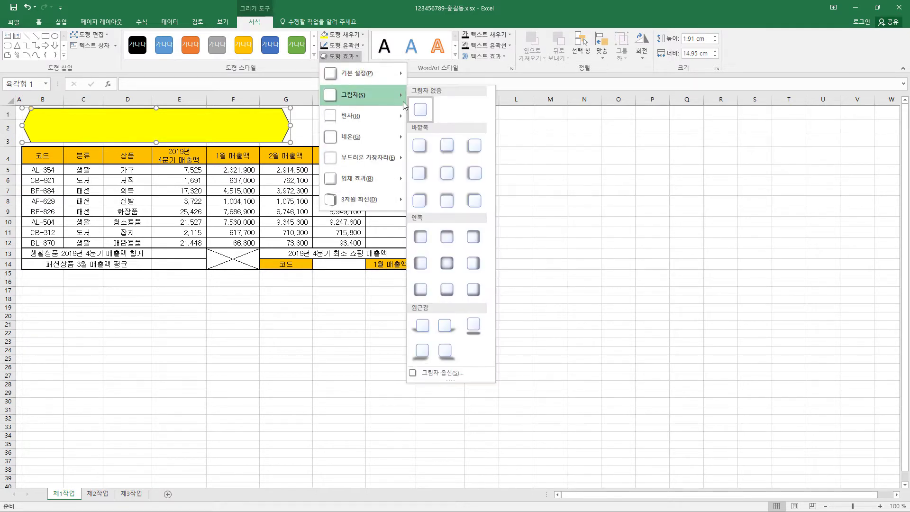
left_click(425, 146)
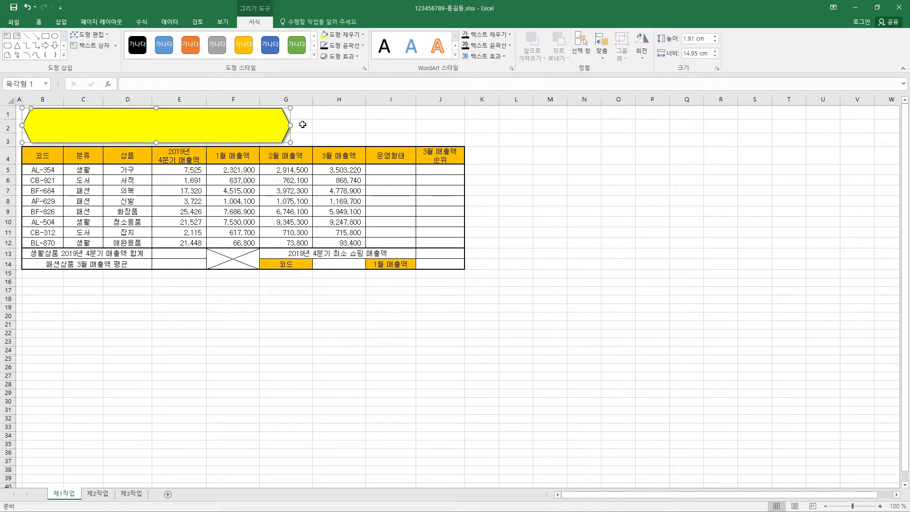
Set the hexagon's text to the 굴림 font at size 24, bold and black
left_click(39, 22)
left_click(127, 40)
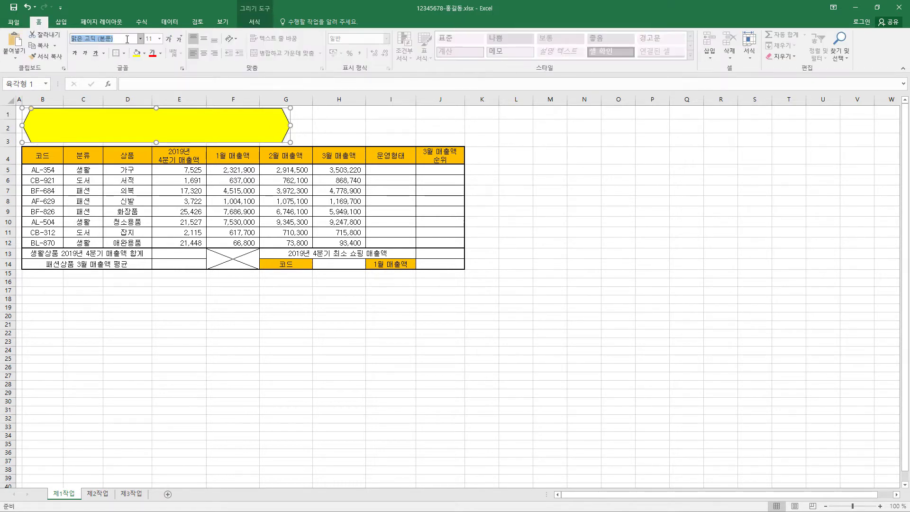
type("굴림")
key("Return")
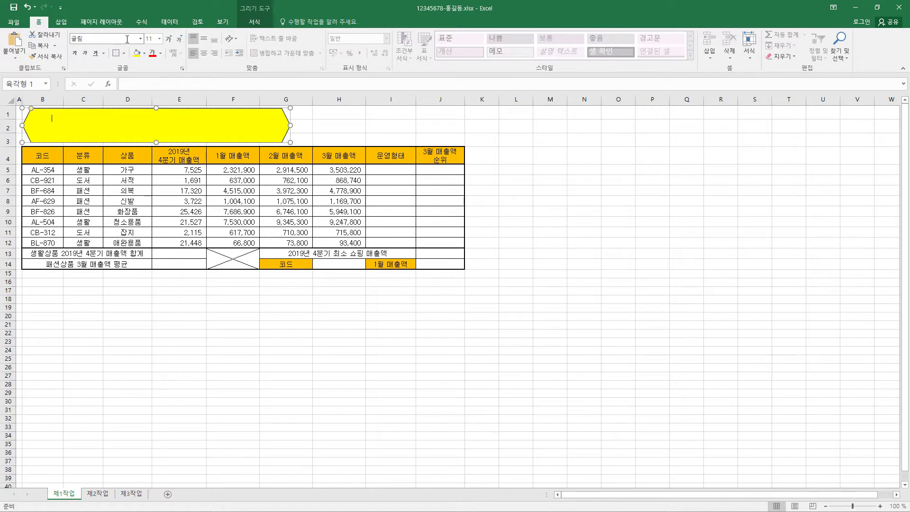
left_click(159, 38)
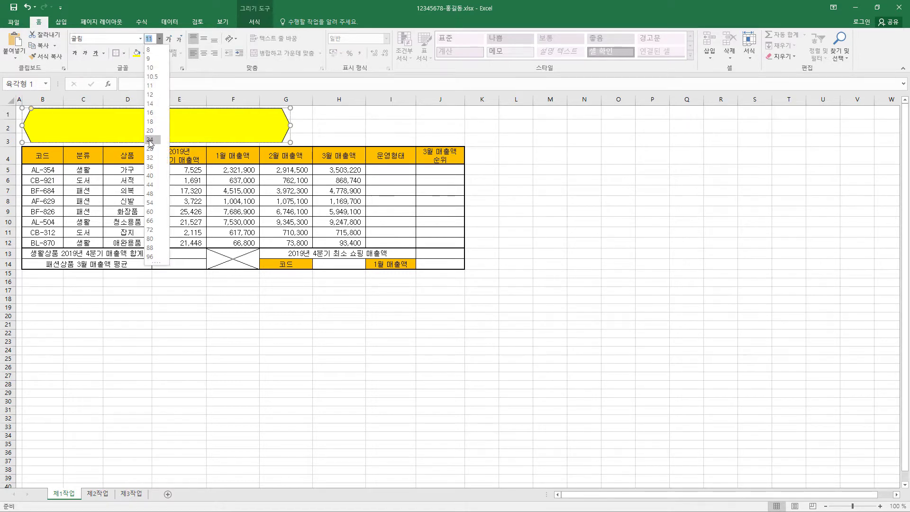
left_click(150, 144)
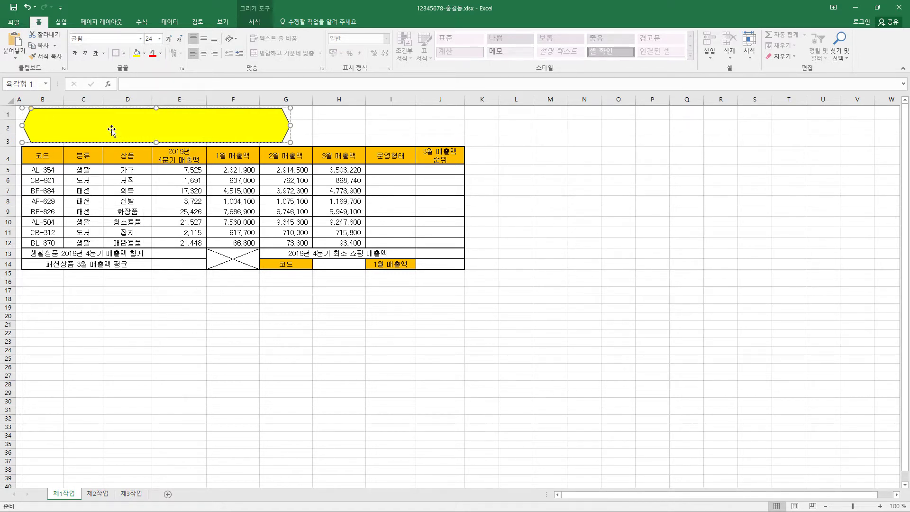
left_click(75, 53)
left_click(161, 53)
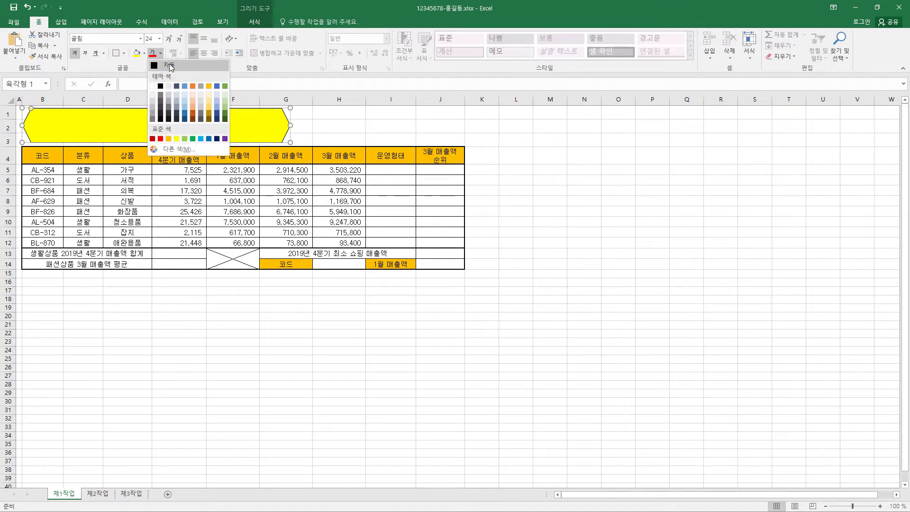
left_click(161, 87)
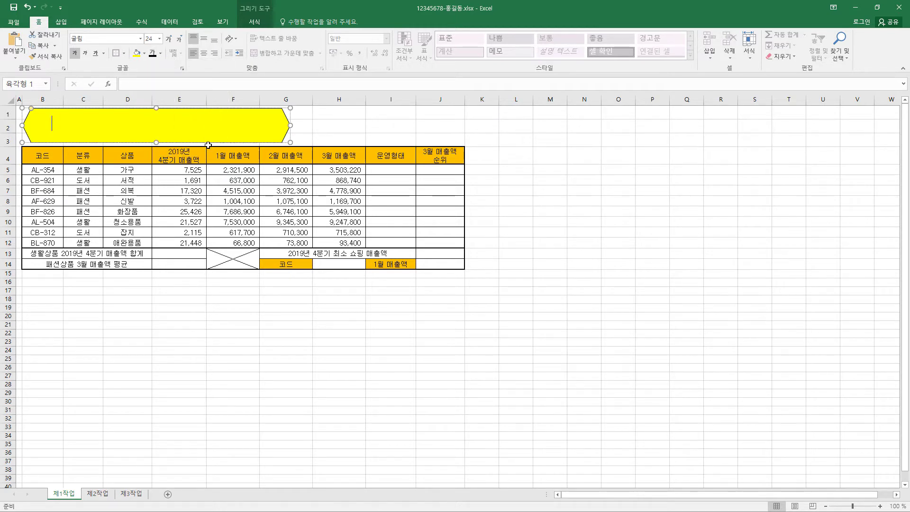
Center the hexagon's text vertically and horizontally and enter the title "2020년 1분기 쇼핑 매출액"
left_click(189, 126)
left_click(204, 38)
left_click(203, 53)
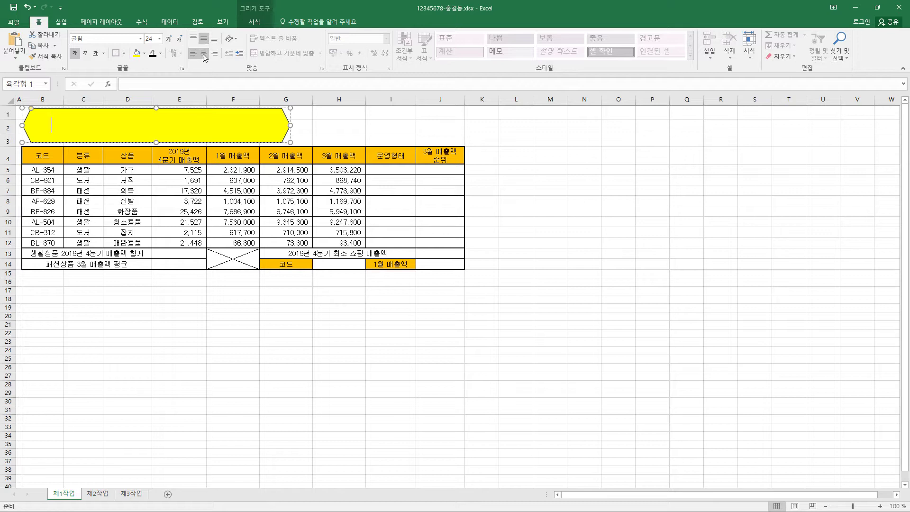
left_click(204, 55)
type("2020년 1분기 쇼핑 매출액")
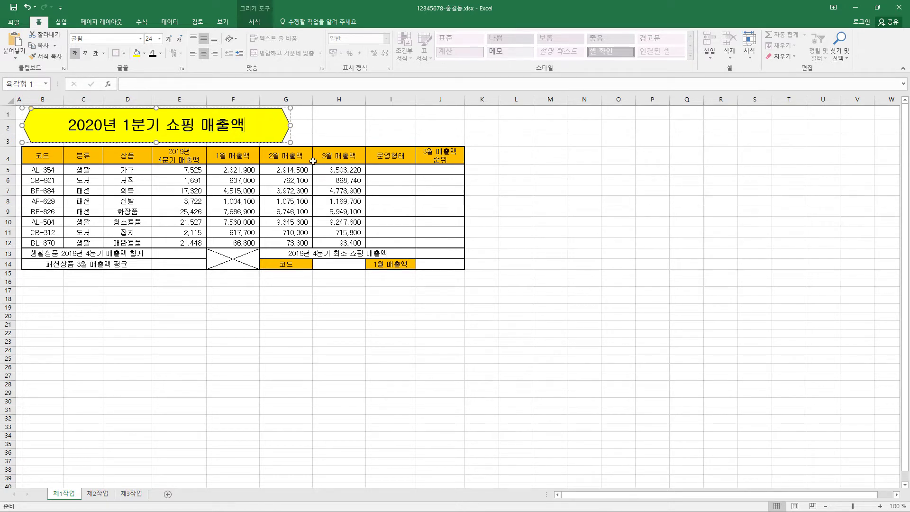
Enter "결재" in cell L18 with a line break between the two characters
left_click(522, 301)
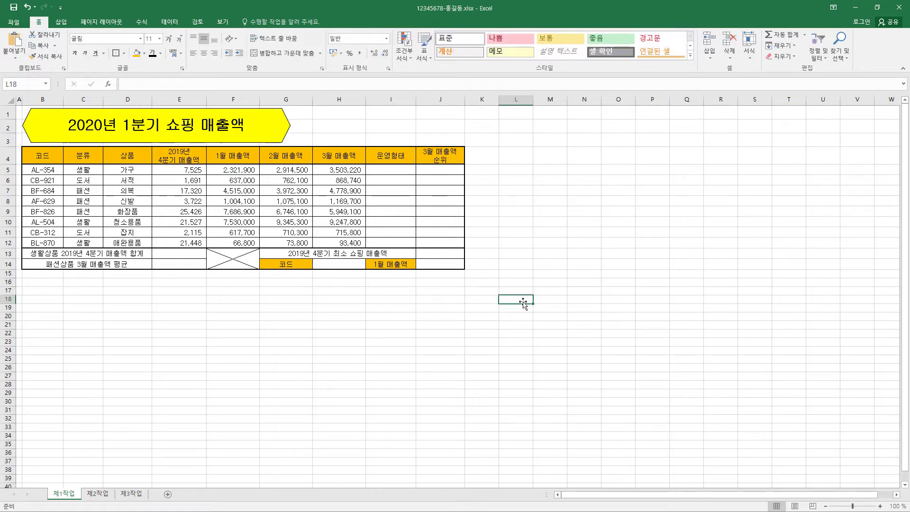
type("결")
key("alt+Return")
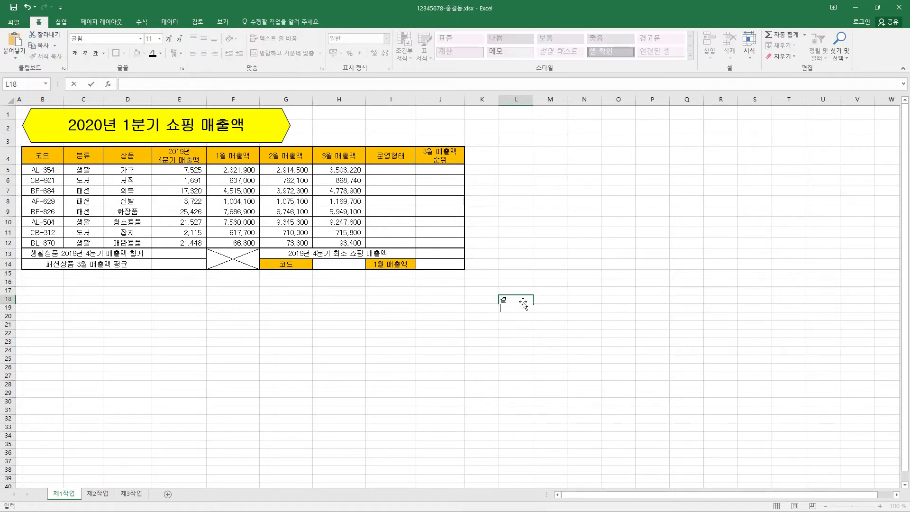
type("재")
key("Return")
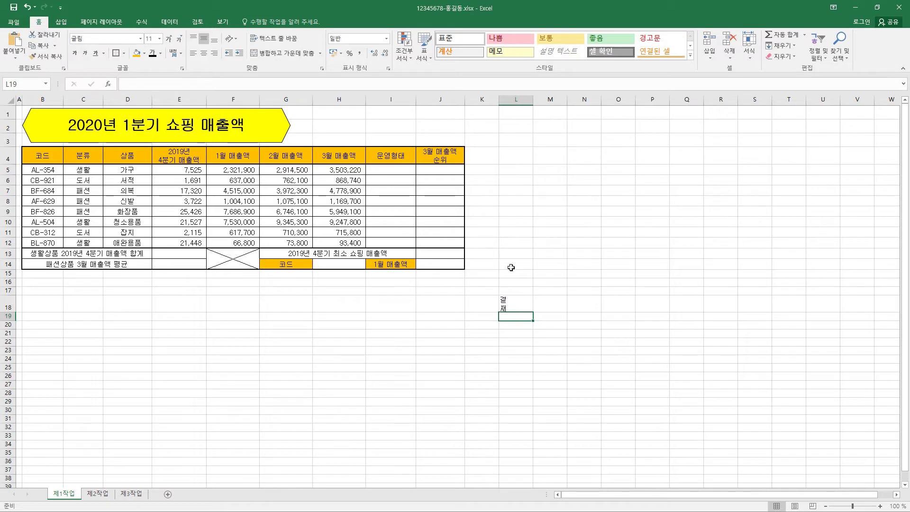
Narrow column L to fit the 결재 label, and merge and center cells L17:L18
left_click_drag(534, 104, 513, 104)
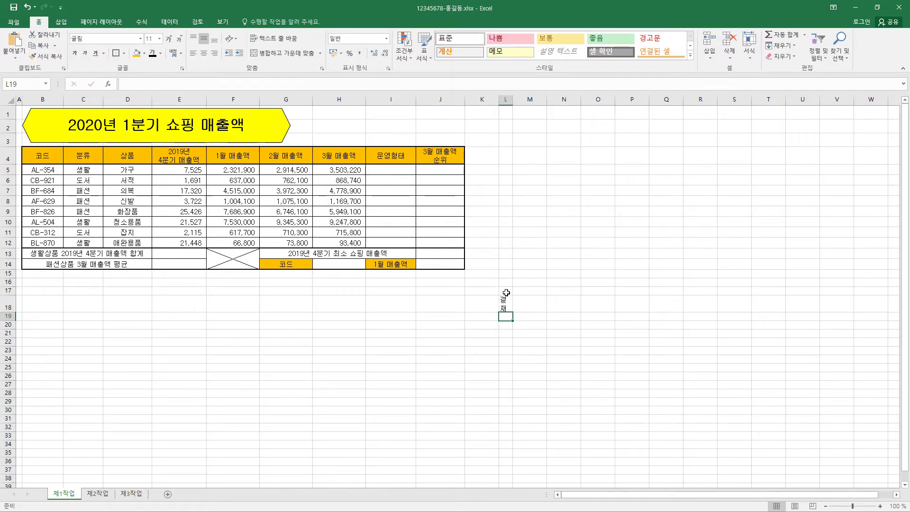
left_click_drag(505, 291, 507, 307)
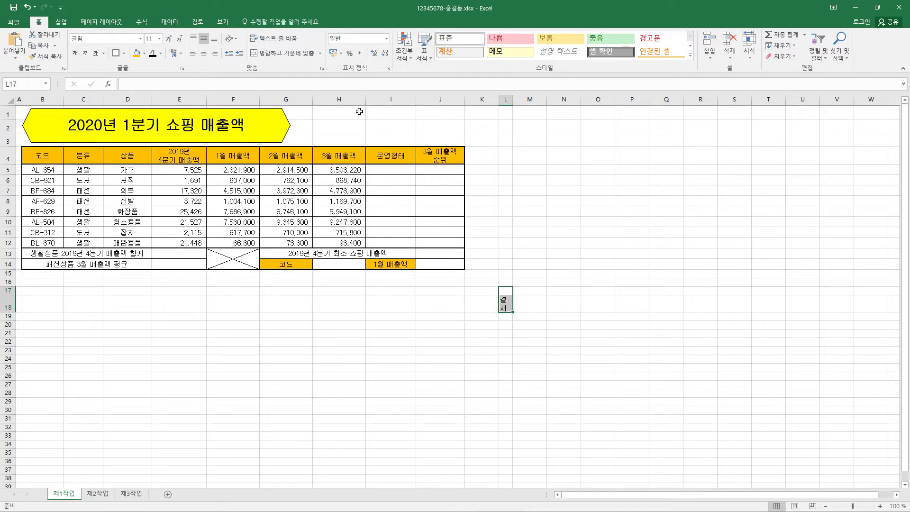
left_click(292, 55)
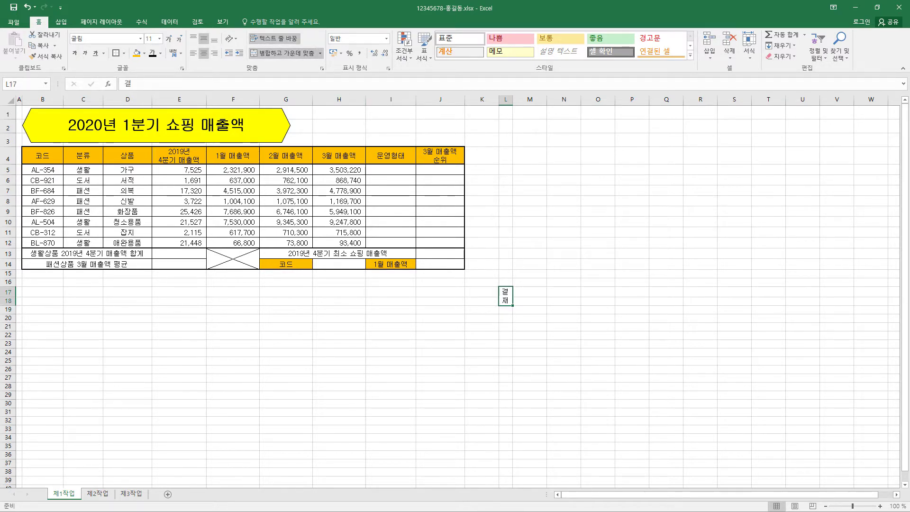
Increase the height of row 18 and enter 담당, 팀장 and 부장 in cells M17:O17
left_click_drag(9, 296, 10, 319)
left_click_drag(528, 293, 584, 291)
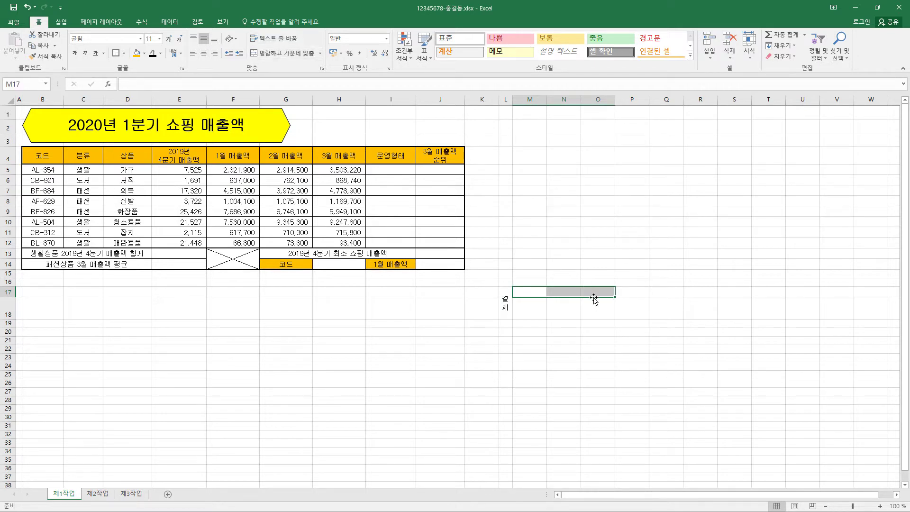
type("담당")
key("Return")
type("팀장")
key("Return")
type("부장")
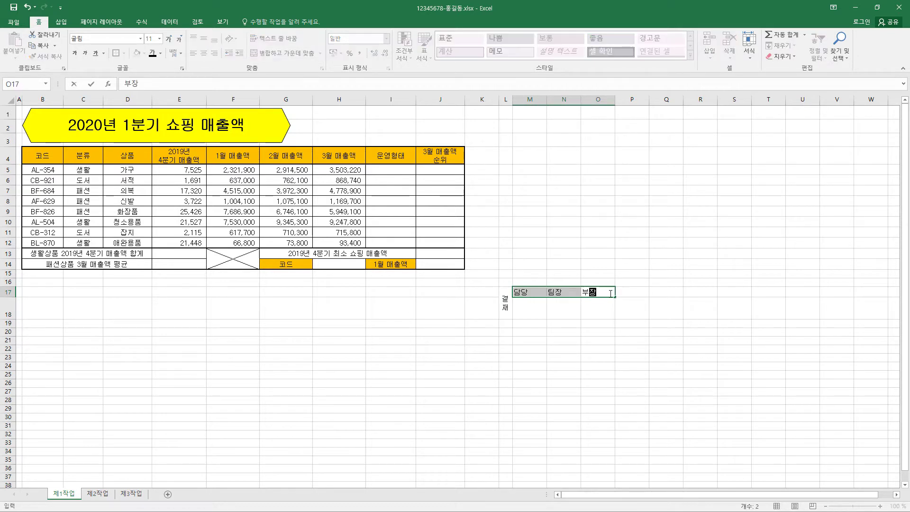
Center the contents of the approval box L17:O18 horizontally and apply all borders to it
left_click_drag(506, 293, 590, 295)
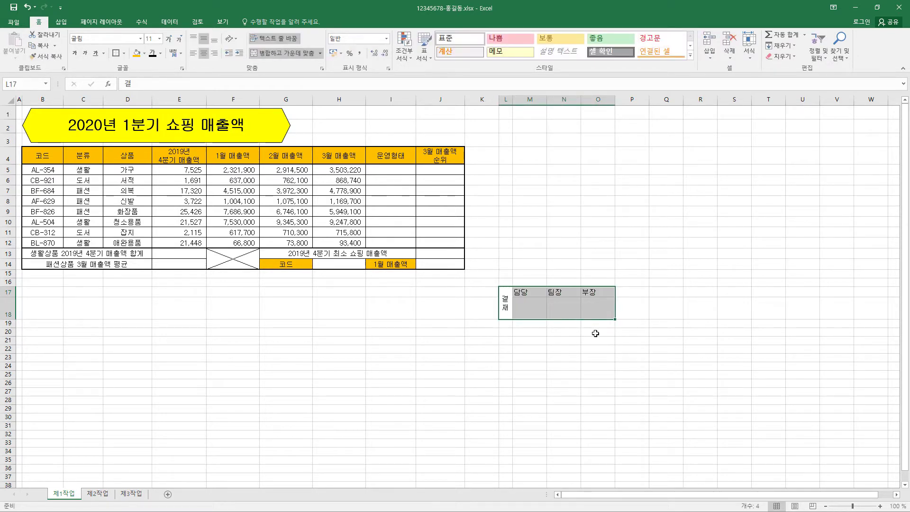
left_click(204, 54)
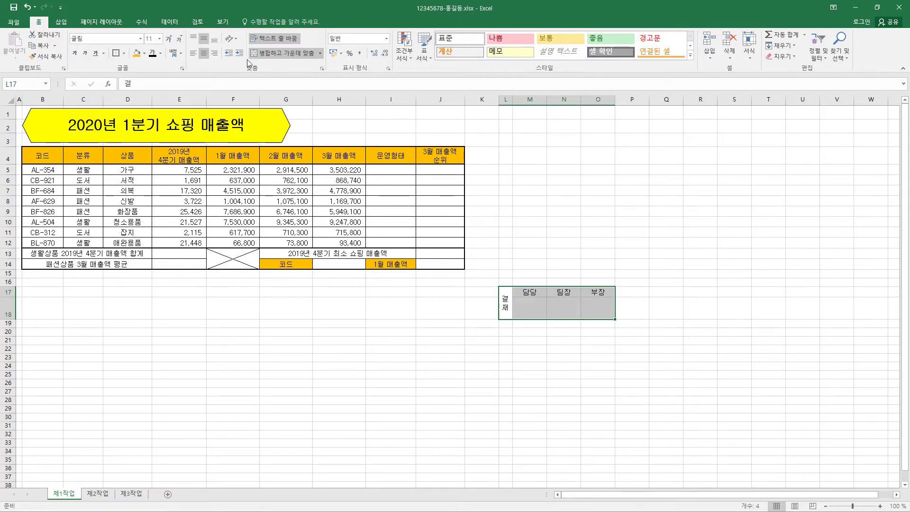
left_click(124, 53)
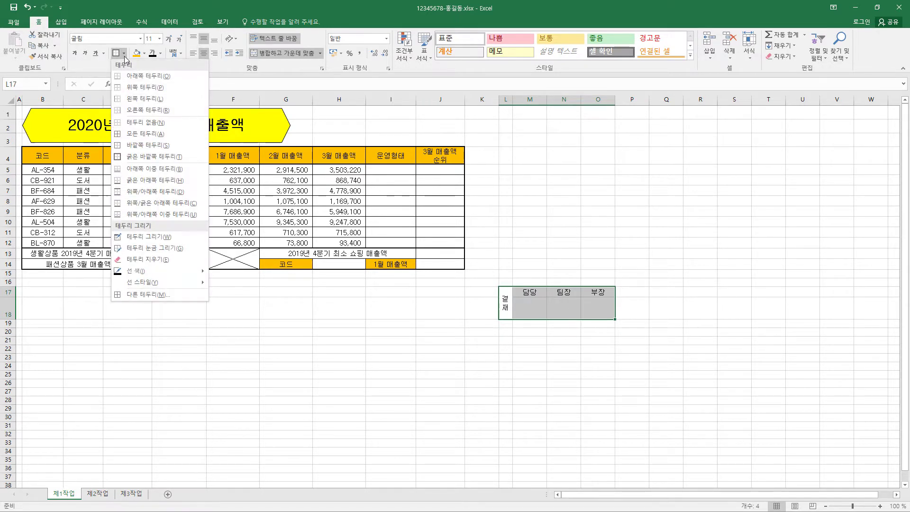
left_click(144, 133)
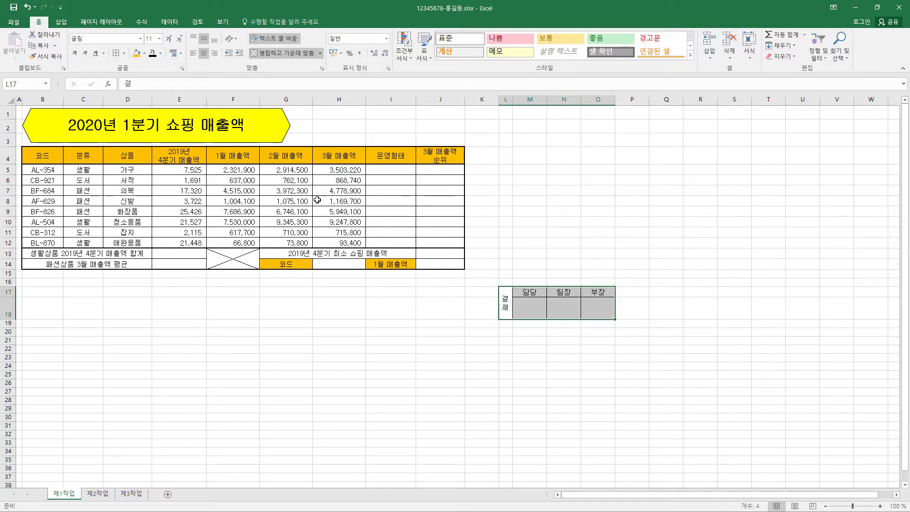
Copy the approval box as a picture, paste it and fit it above the table over columns H to J in rows 1 to 3
left_click(55, 46)
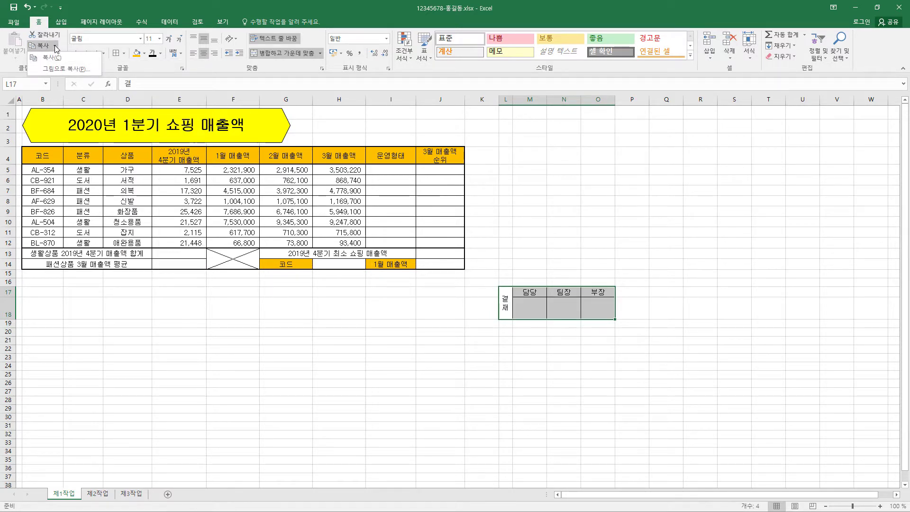
left_click(66, 69)
left_click(486, 214)
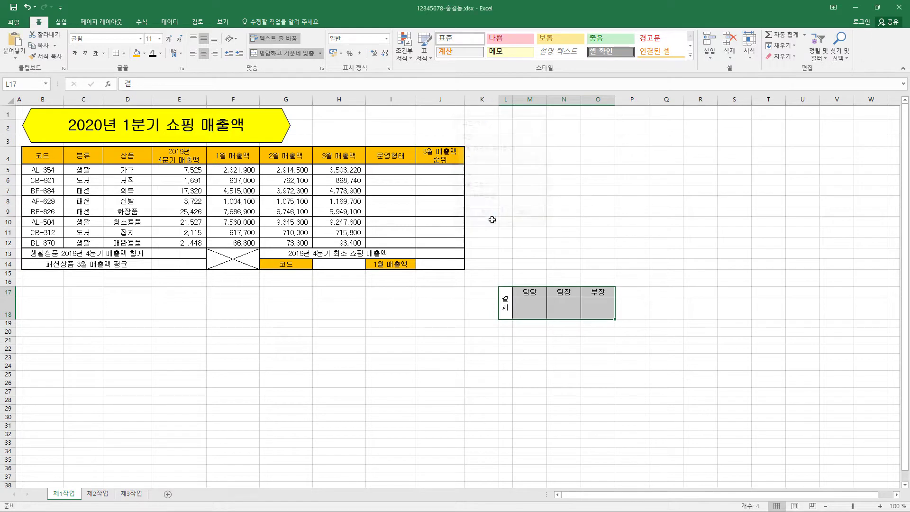
key("ctrl+v")
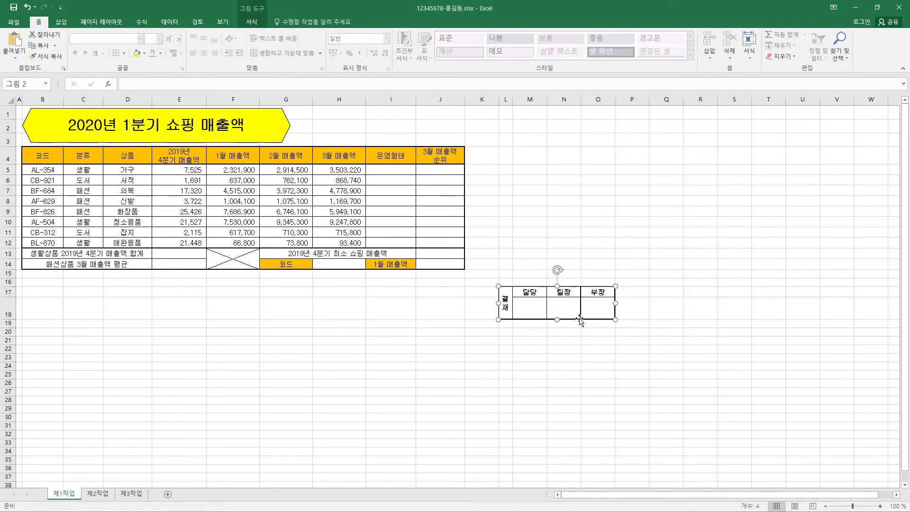
left_click_drag(579, 319, 466, 125)
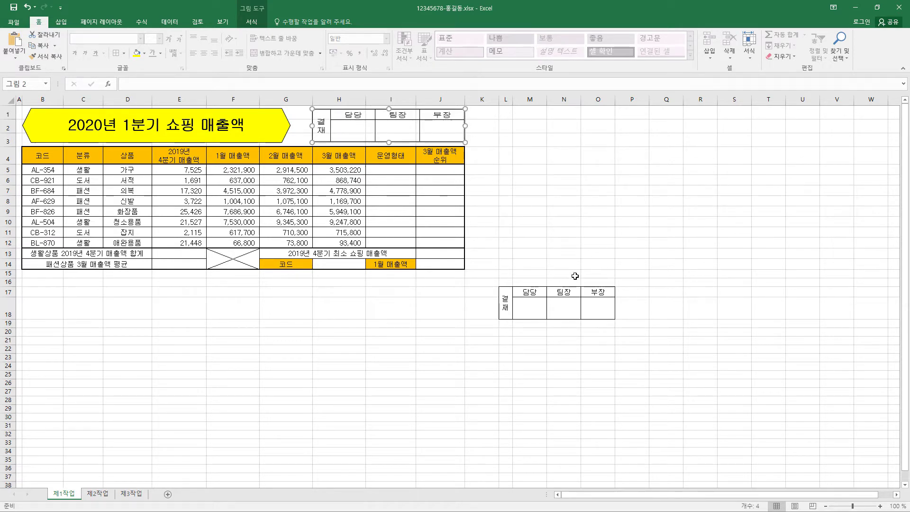
Remove the original approval box cells by deleting columns L:O and rows 17:18
left_click(508, 302)
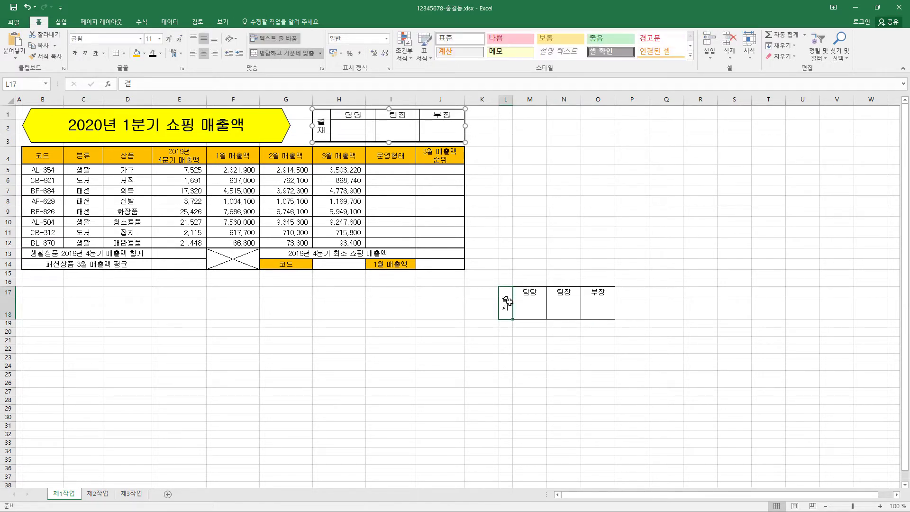
left_click(506, 100)
left_click_drag(506, 101, 599, 101)
right_click(576, 100)
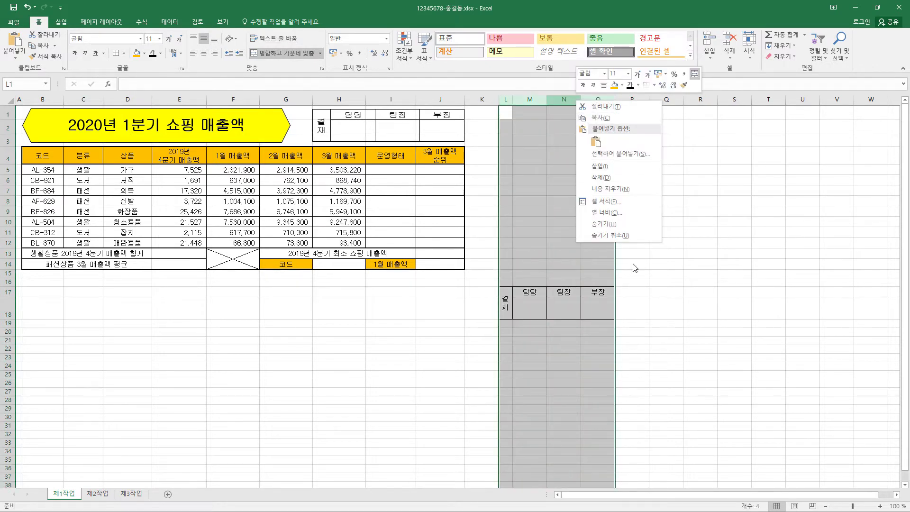
left_click(602, 179)
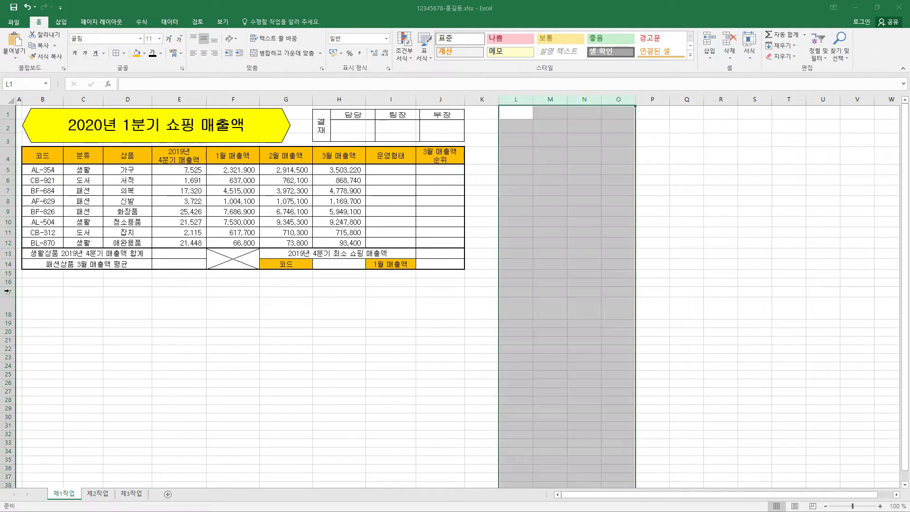
left_click_drag(10, 293, 10, 309)
right_click(10, 310)
left_click(55, 385)
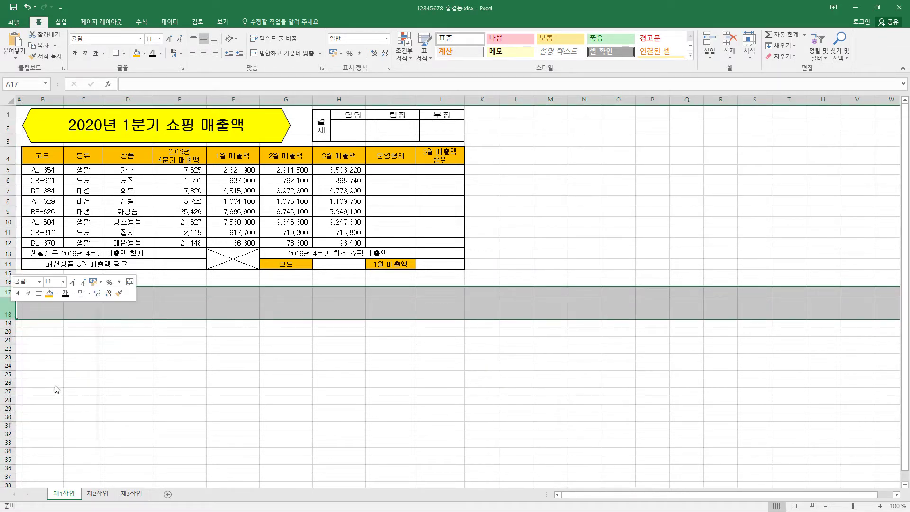
left_click(492, 329)
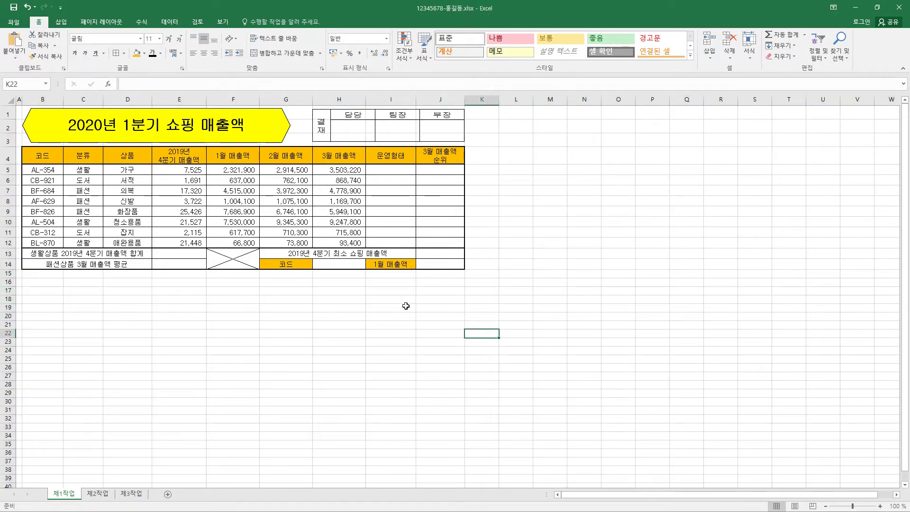
Add a list (목록) data validation to cell H14 with the codes in =$B$5:$B$12 as its source
left_click(337, 266)
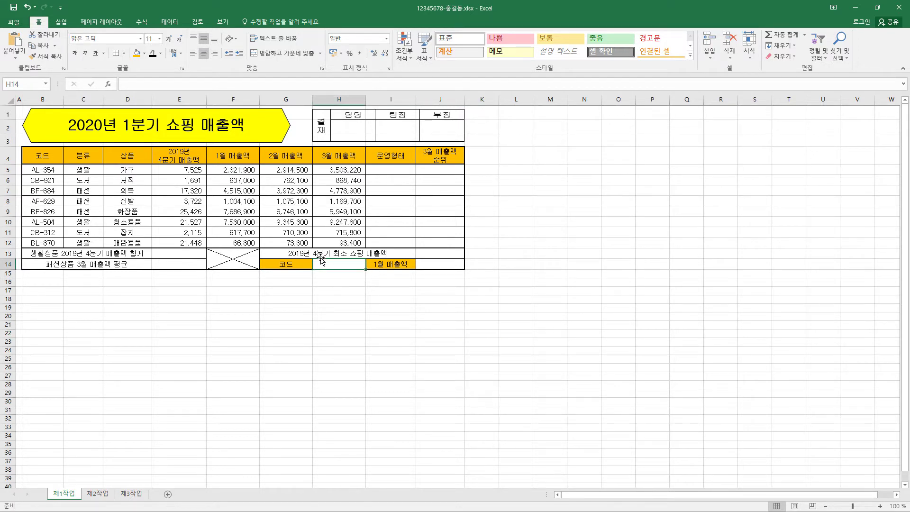
left_click(175, 24)
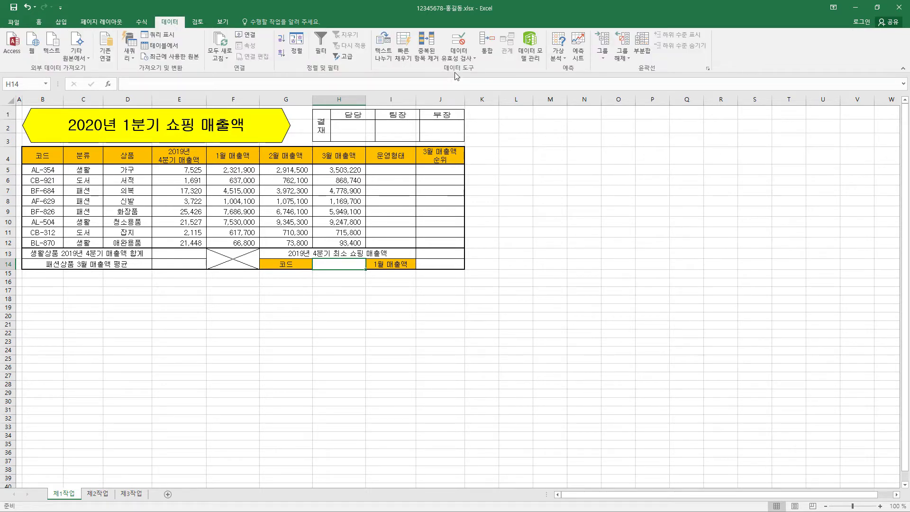
left_click(466, 46)
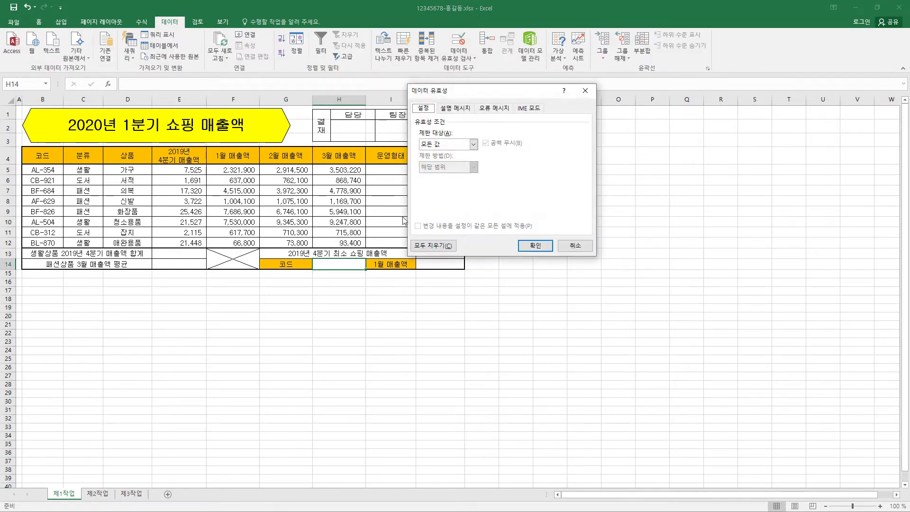
left_click(473, 145)
left_click(464, 176)
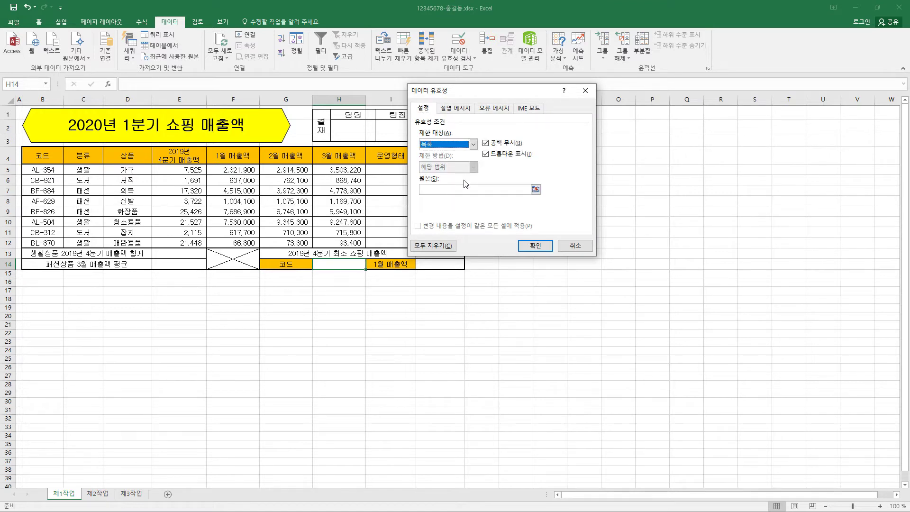
left_click(435, 190)
left_click(42, 172)
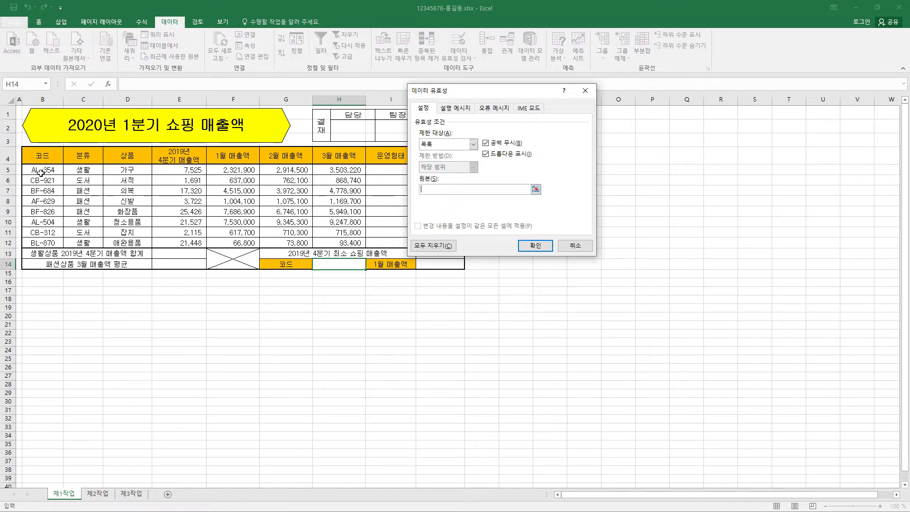
left_click_drag(43, 171, 42, 243)
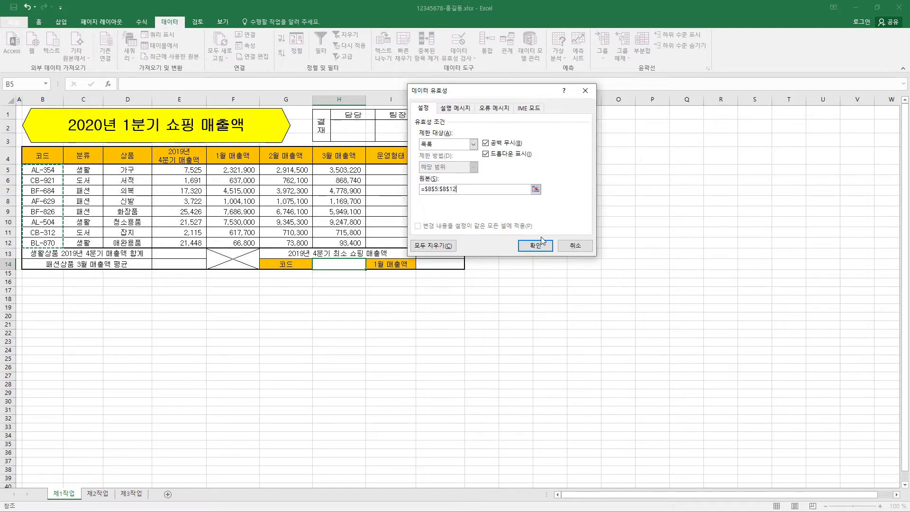
left_click(538, 252)
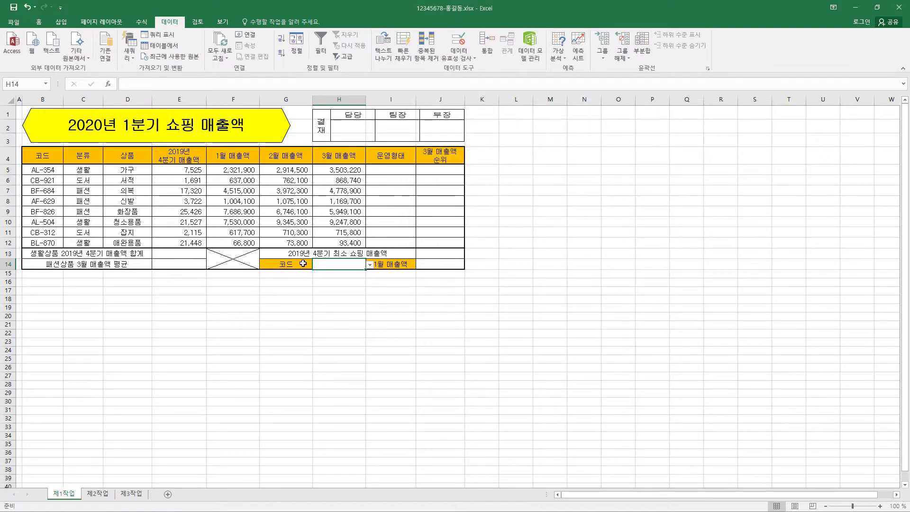
Choose the code AL-354 from the drop-down list in cell H14
left_click(369, 265)
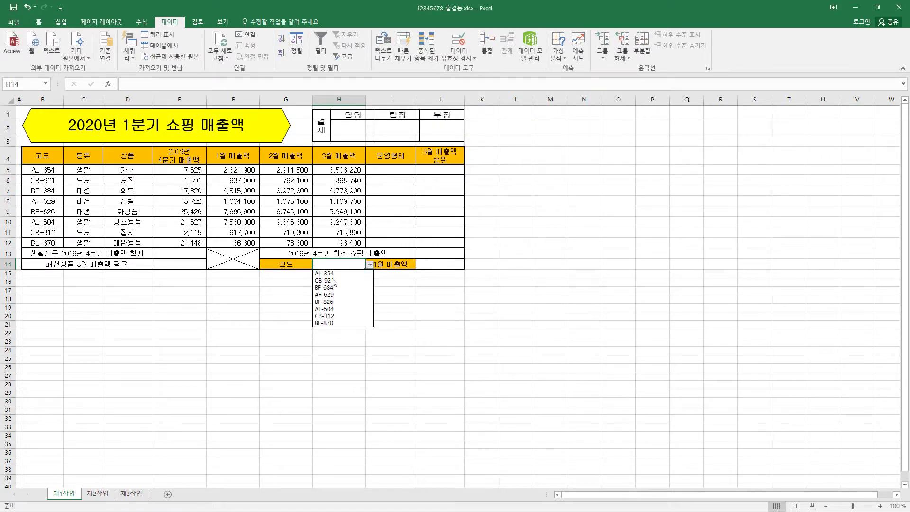
left_click(369, 265)
left_click(369, 265)
left_click(348, 273)
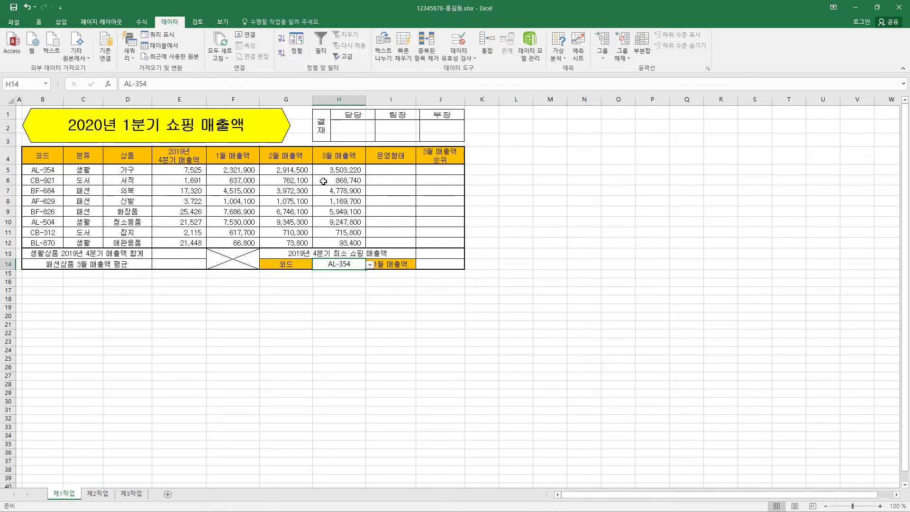
Apply the custom number format #,##0"천원" to the 2019년 4분기 매출액 values in E5:E12
left_click_drag(192, 169, 195, 242)
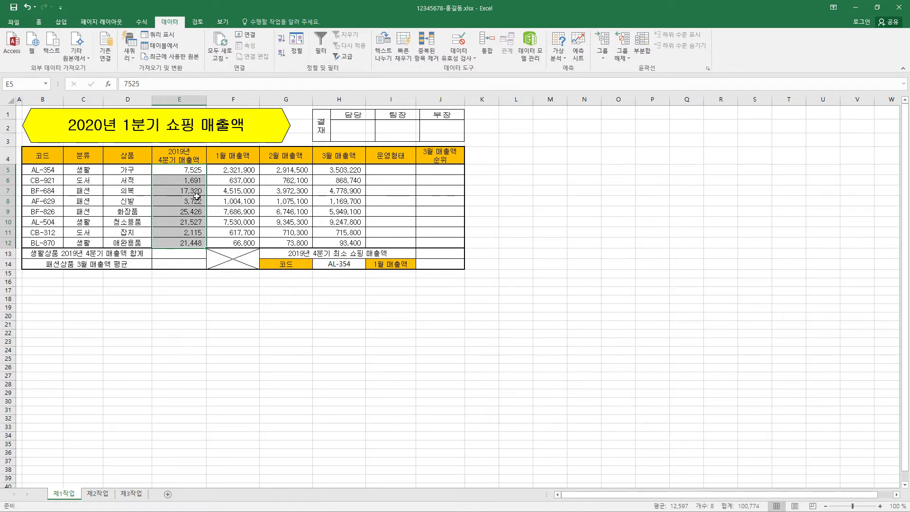
key("ctrl+1")
left_click(403, 70)
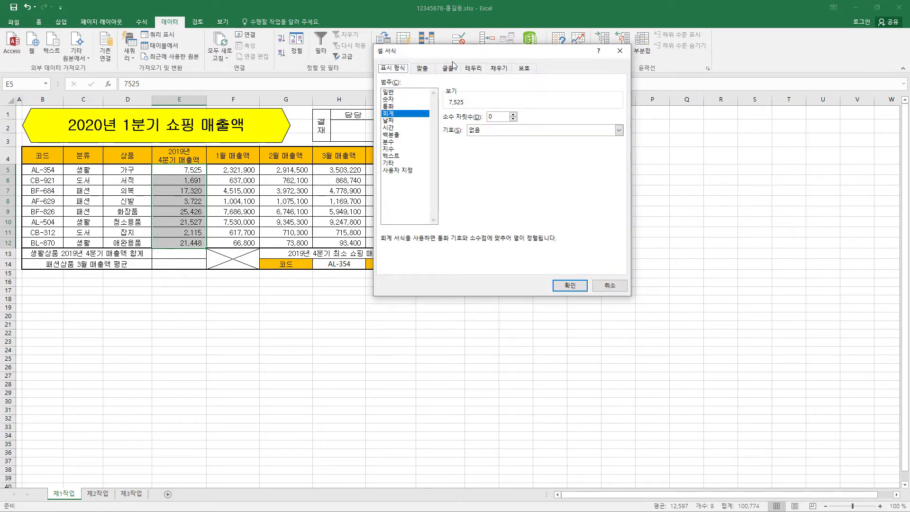
left_click(422, 219)
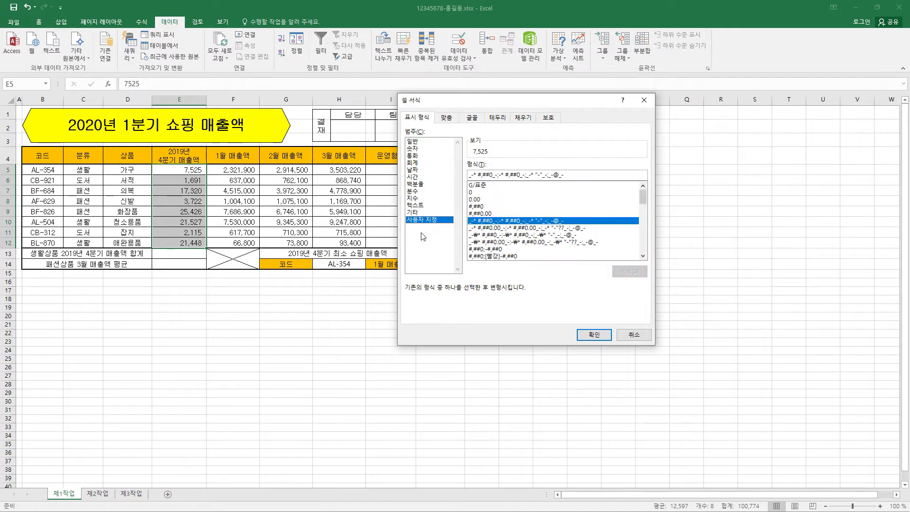
left_click(485, 207)
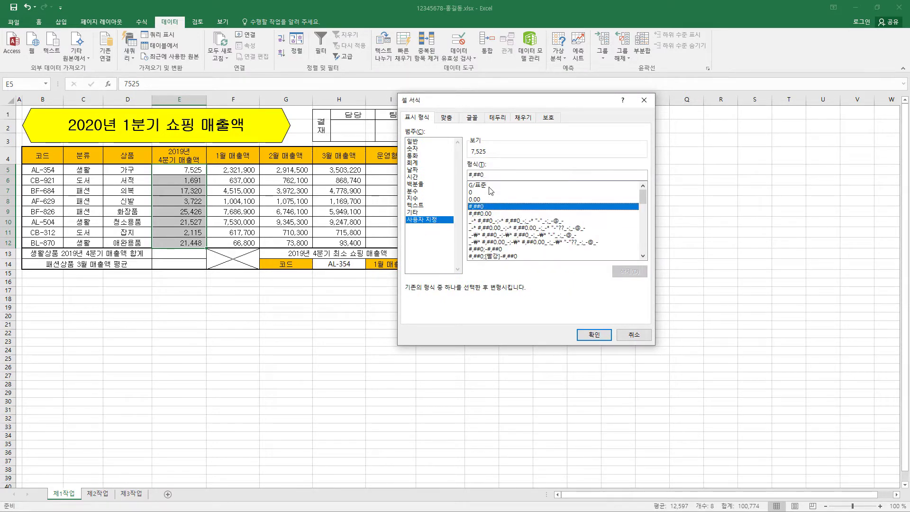
left_click(498, 174)
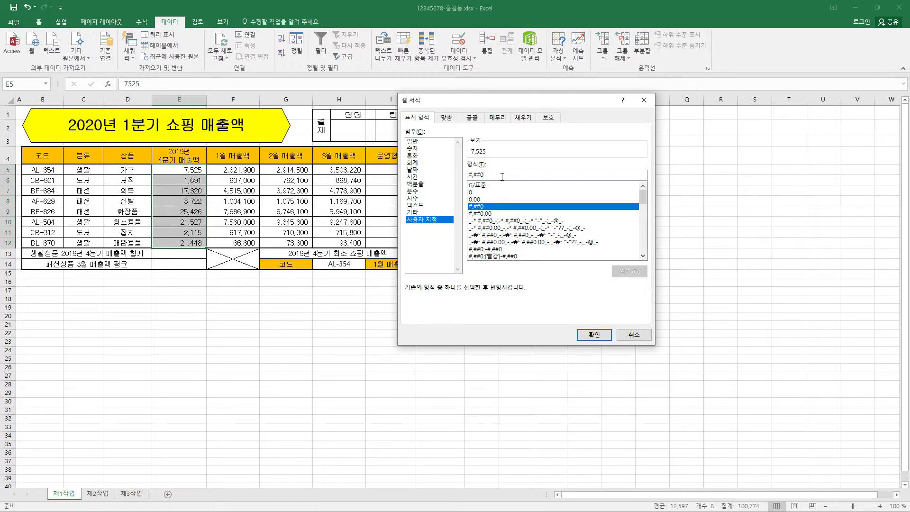
type("\"천원")
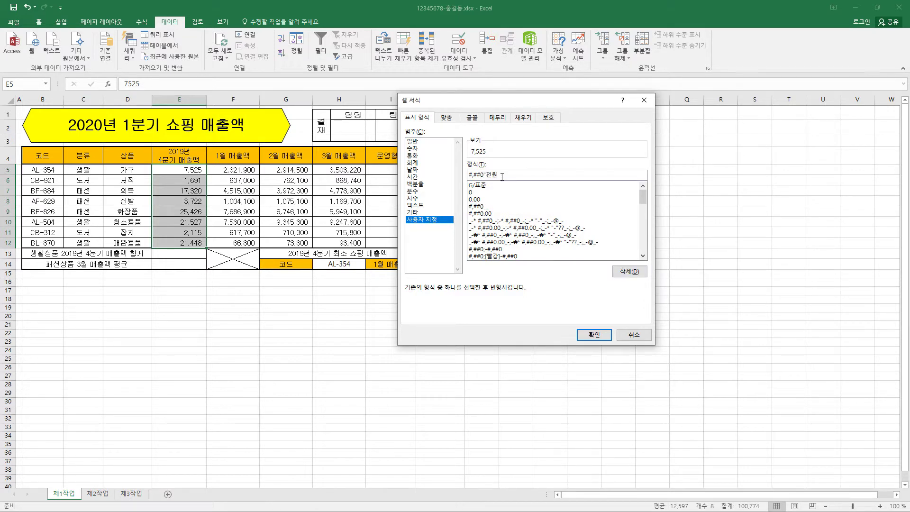
type("\"")
left_click(594, 335)
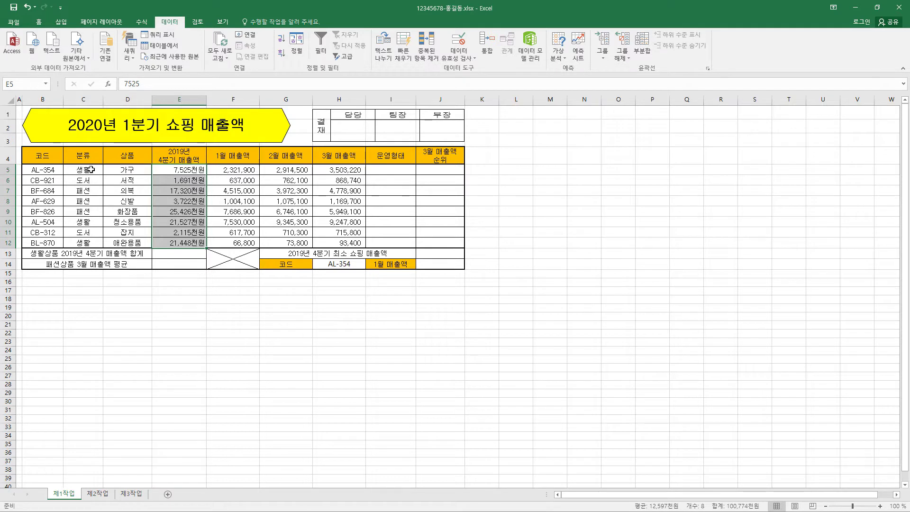
Define the name 분류 for the category cells C5:C12
left_click_drag(90, 169, 90, 238)
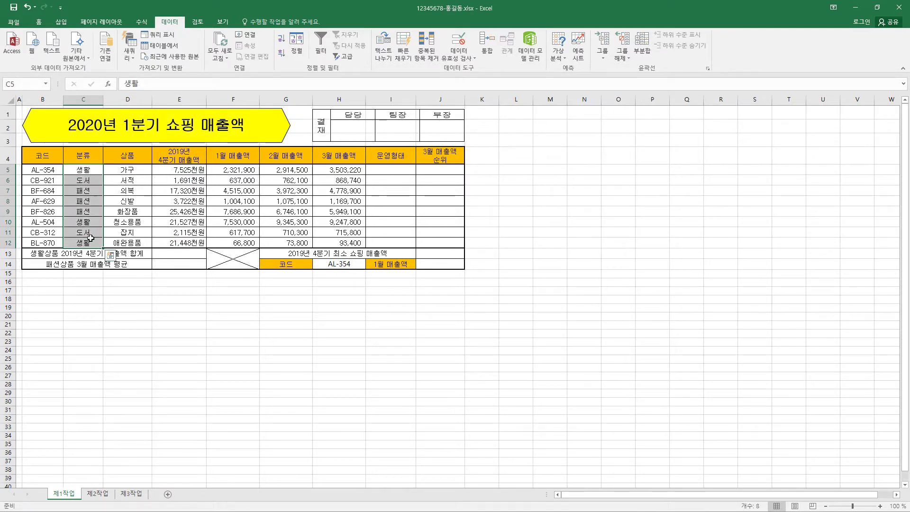
right_click(90, 238)
left_click(122, 435)
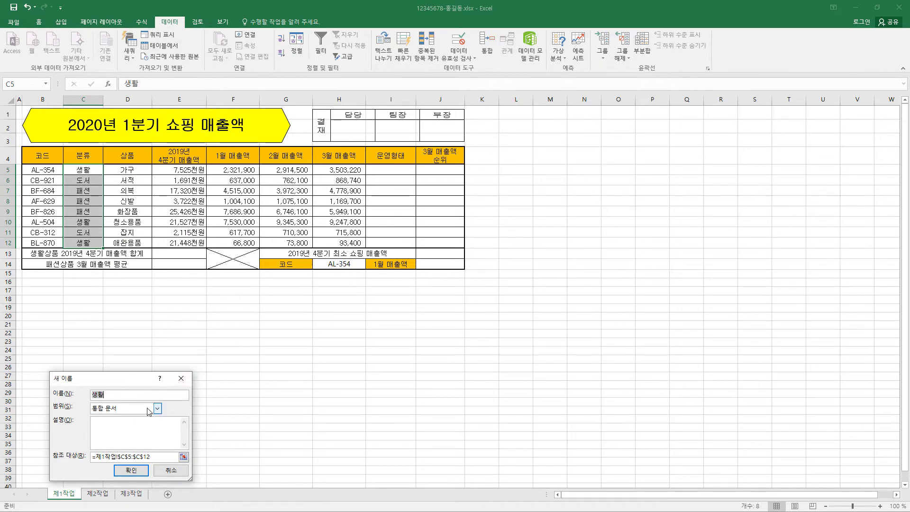
type("분류")
left_click(137, 469)
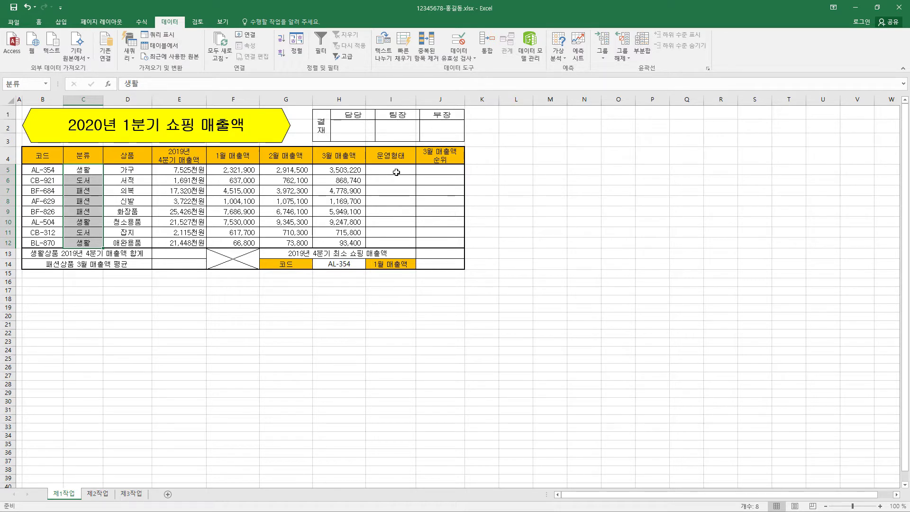
Enter the formula =IF(LEFT(B5,1)="A","온라인",IF(LEFT(B5,1)="B","오프라인","온/오프라인")) for the 운영형태 cells I5:I12
left_click_drag(396, 172, 396, 240)
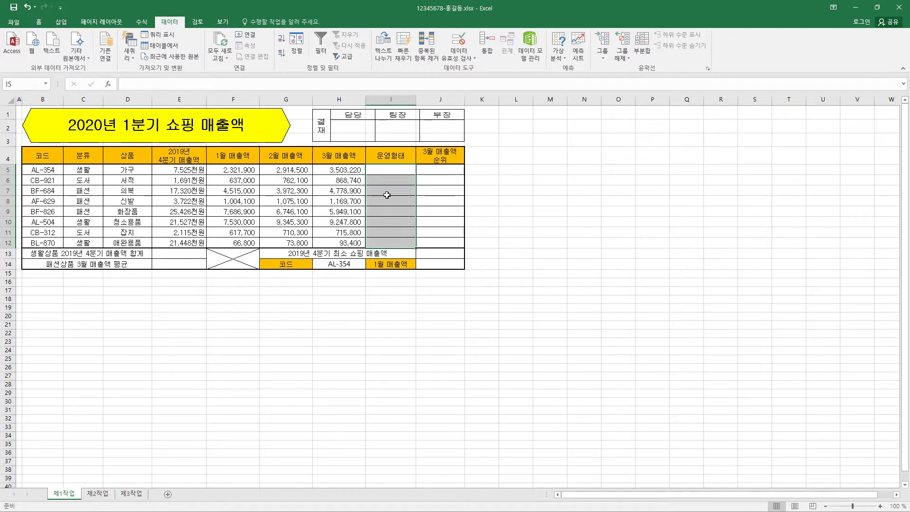
left_click(329, 86)
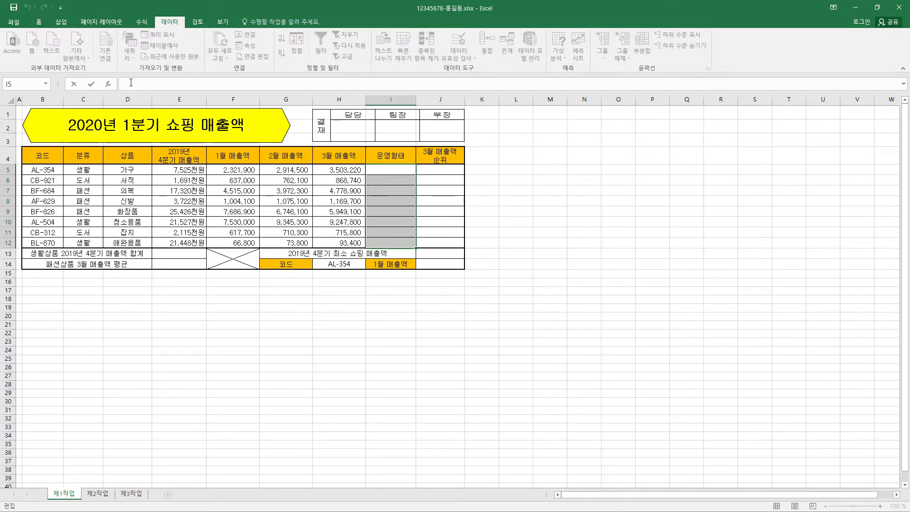
key("ctrl+v")
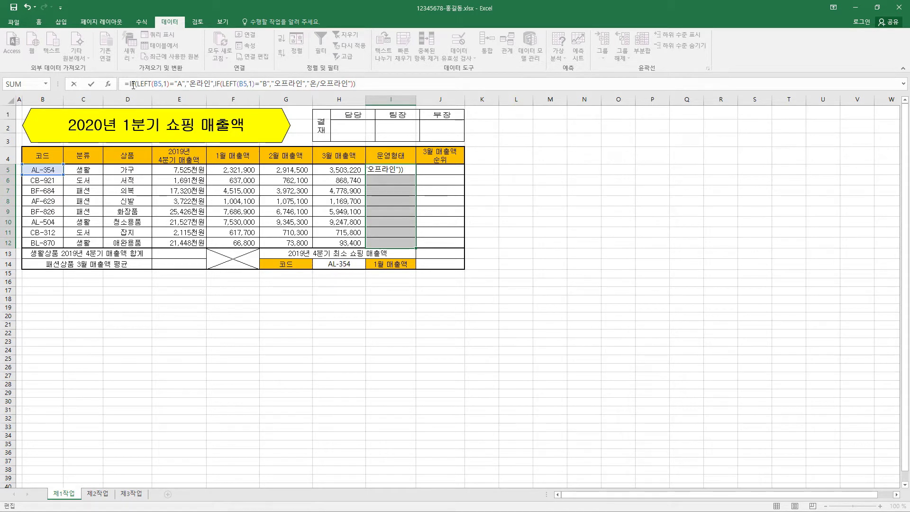
Examine the logical test, true value and nested IF false value of the 운영형태 formula, including the LEFT arguments B5 and 1
left_click_drag(215, 84, 354, 83)
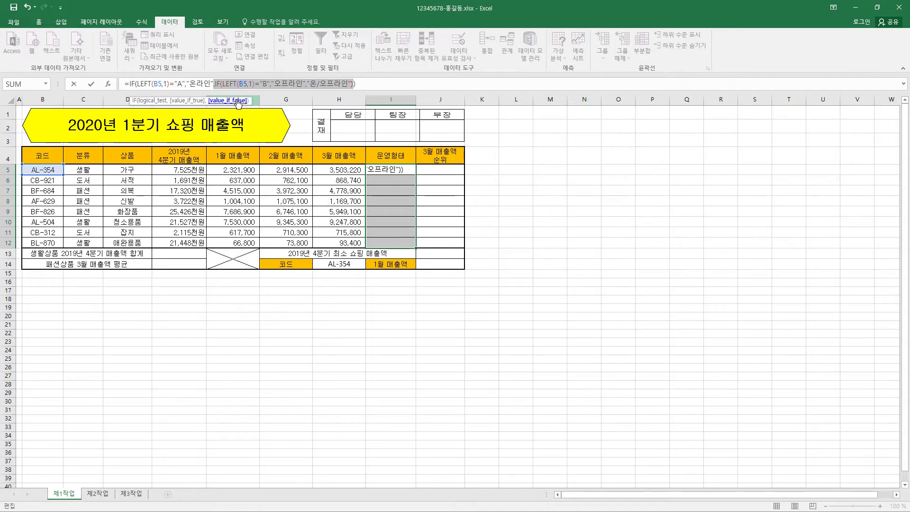
left_click_drag(137, 84, 184, 83)
left_click(186, 84)
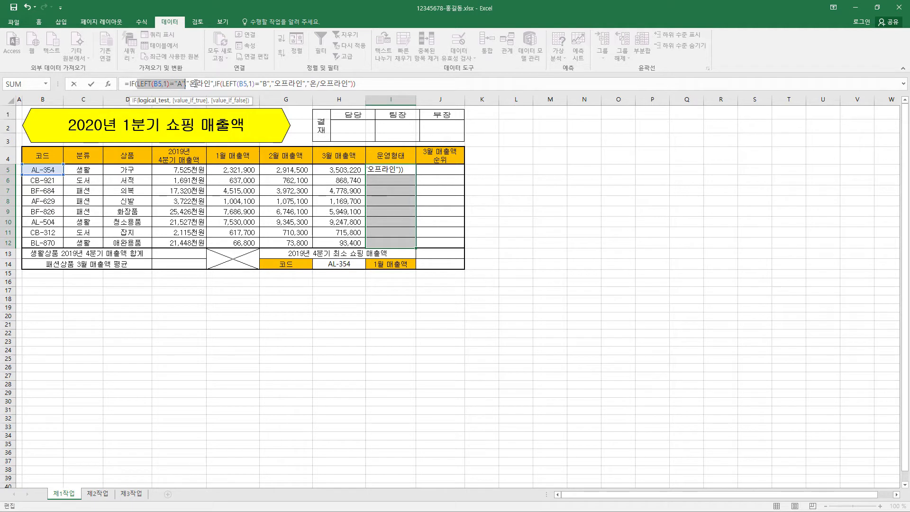
left_click_drag(185, 83, 355, 82)
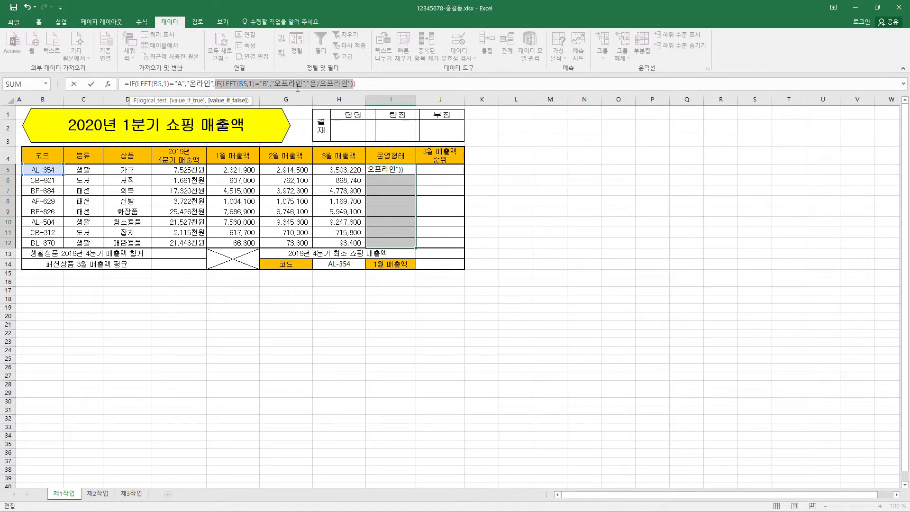
left_click(149, 83)
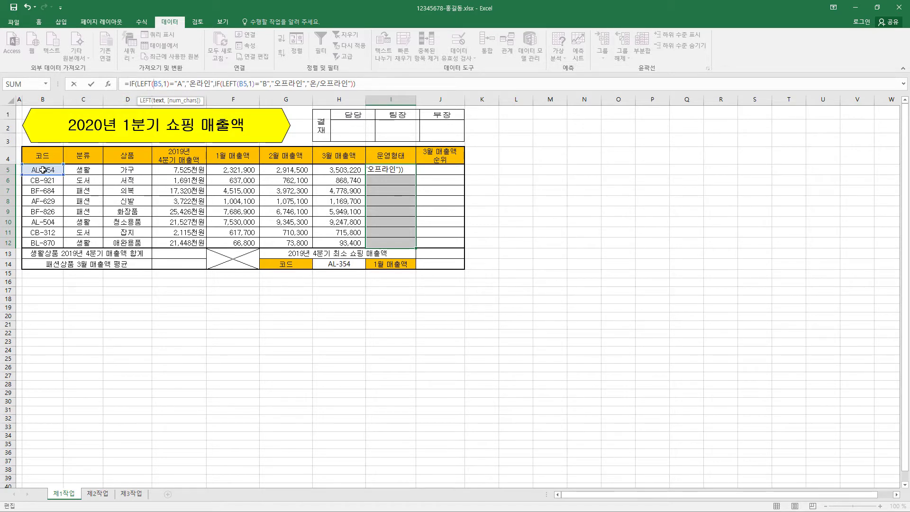
double_click(166, 84)
left_click(166, 85)
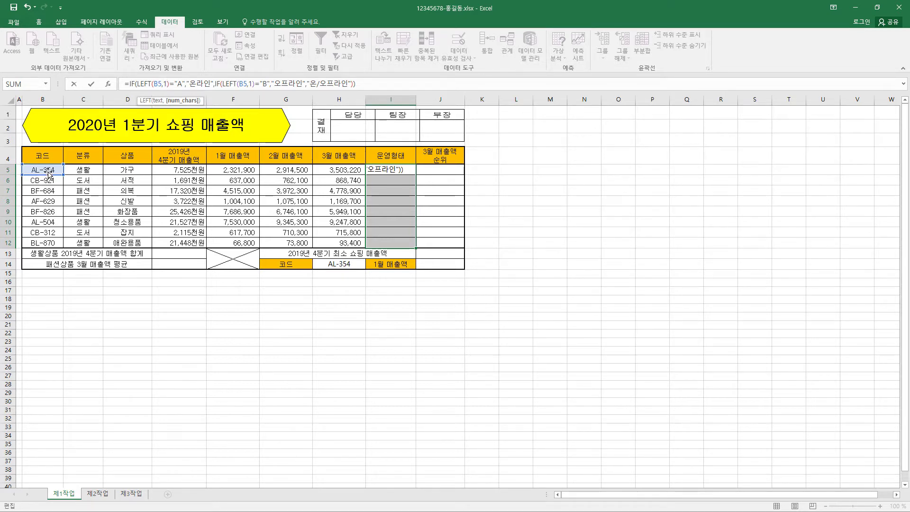
left_click(152, 84)
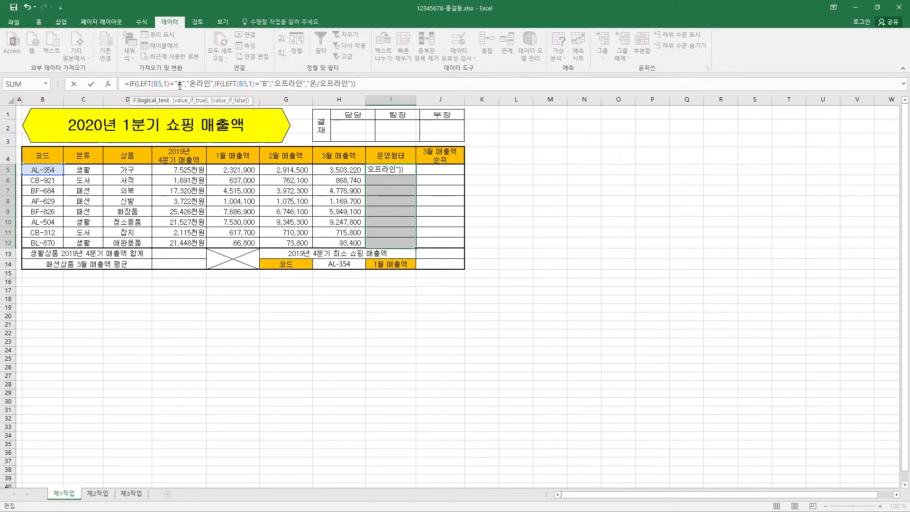
left_click(169, 84)
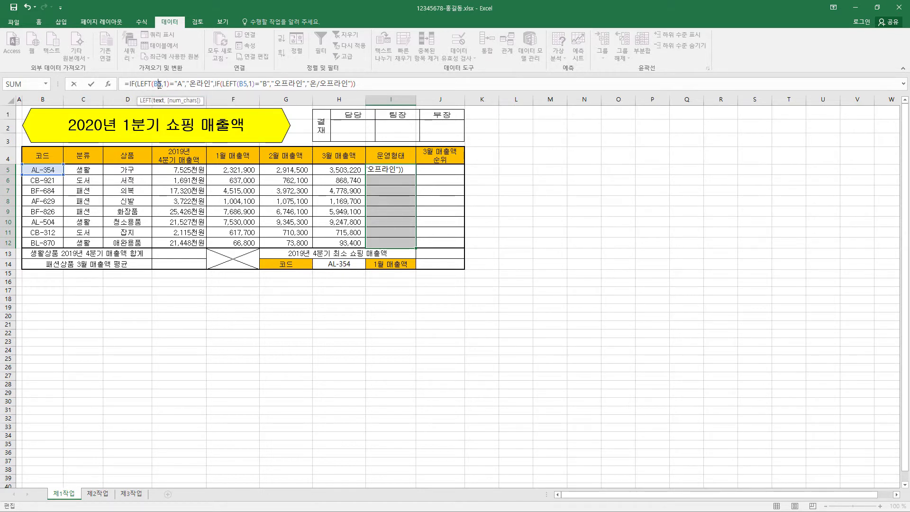
left_click(200, 83)
left_click(157, 84)
left_click(203, 83)
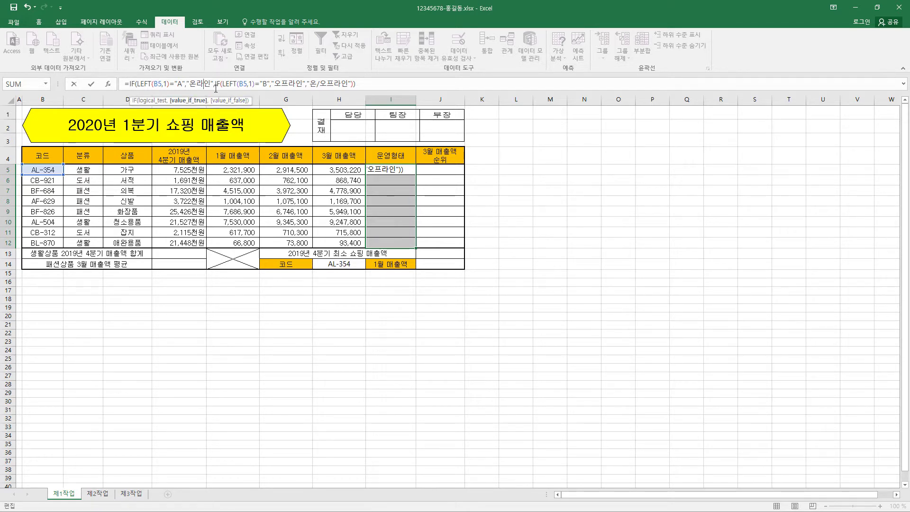
left_click_drag(217, 85, 354, 84)
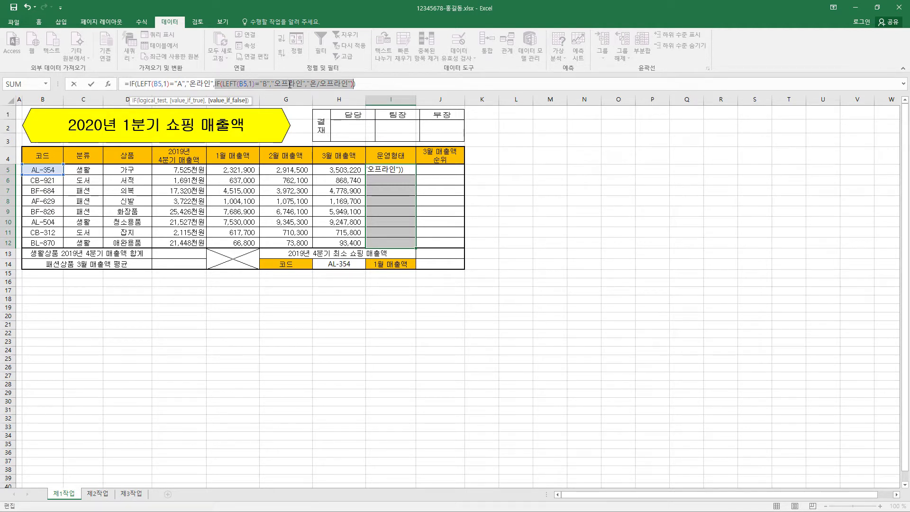
Fill the nested IF formula into all selected 운영형태 cells I5:I12 at once
left_click(332, 84)
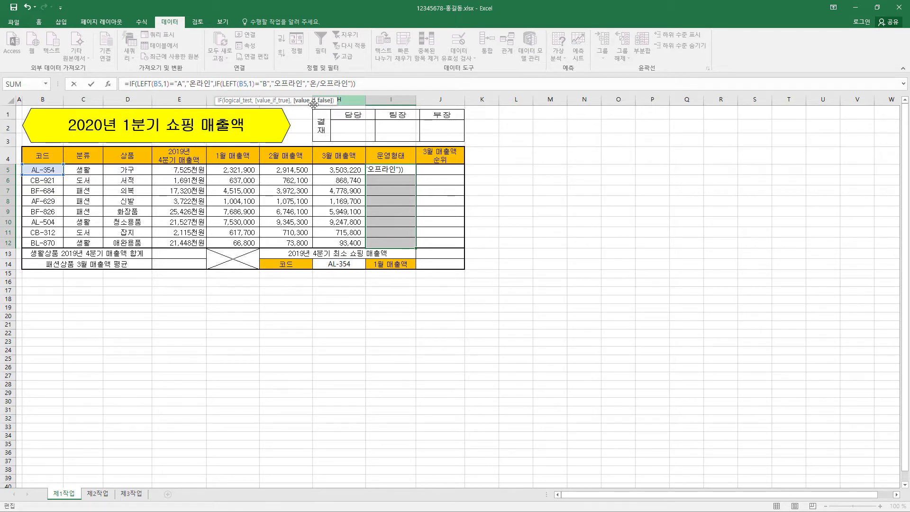
key("ctrl+Return")
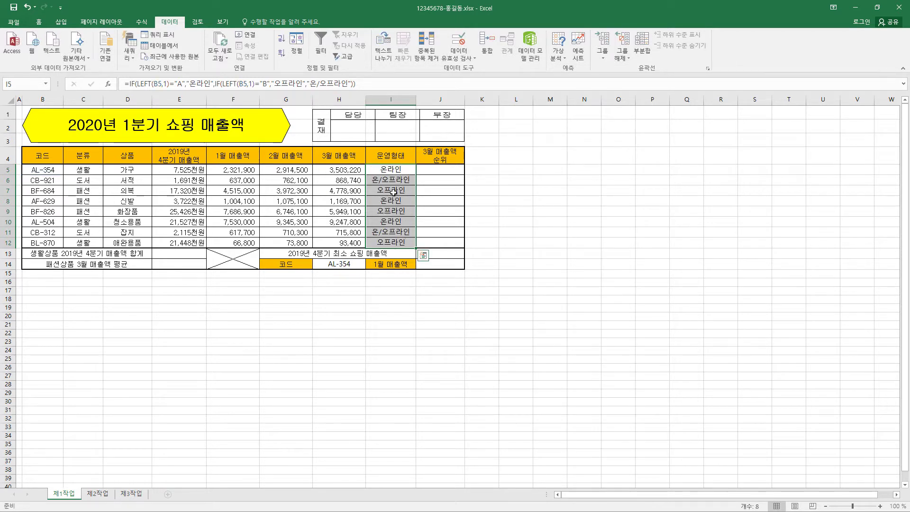
left_click(399, 173)
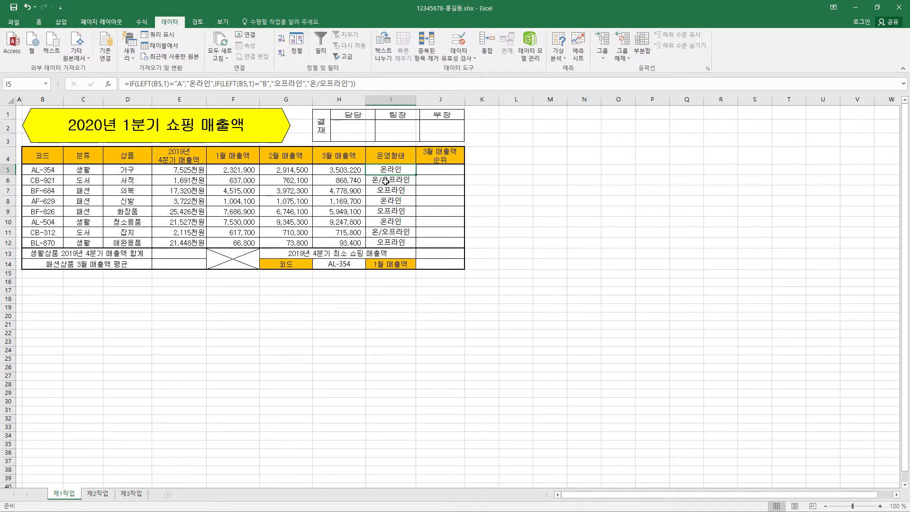
Inspect the Text and Num_chars arguments of the first LEFT function in cell I6's formula
left_click(387, 181)
left_click(171, 84)
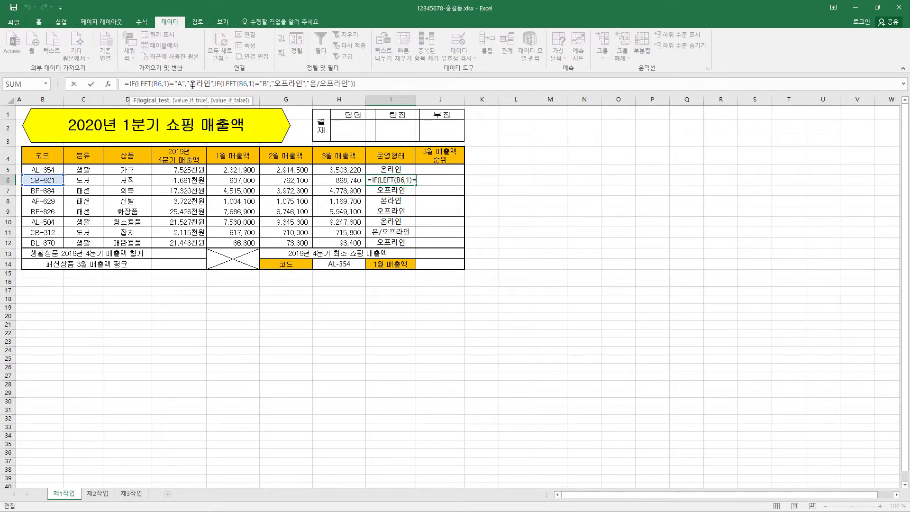
left_click(163, 88)
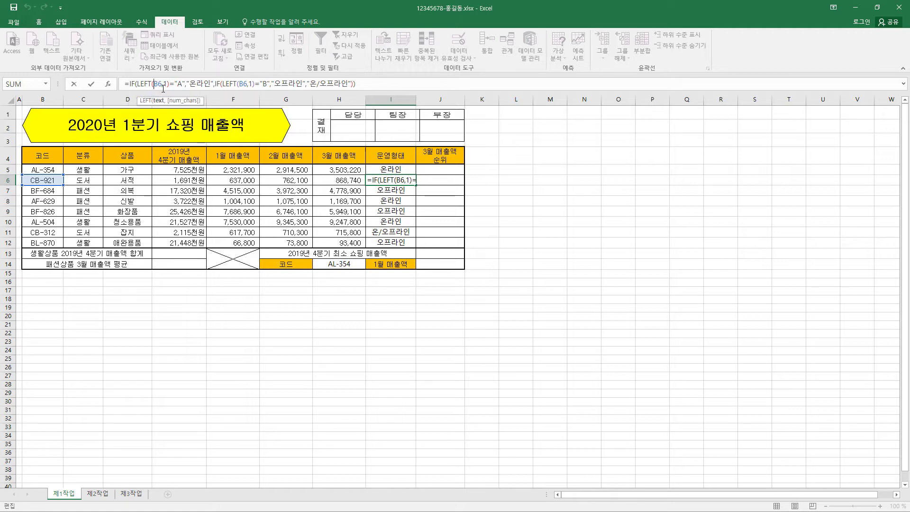
left_click(110, 85)
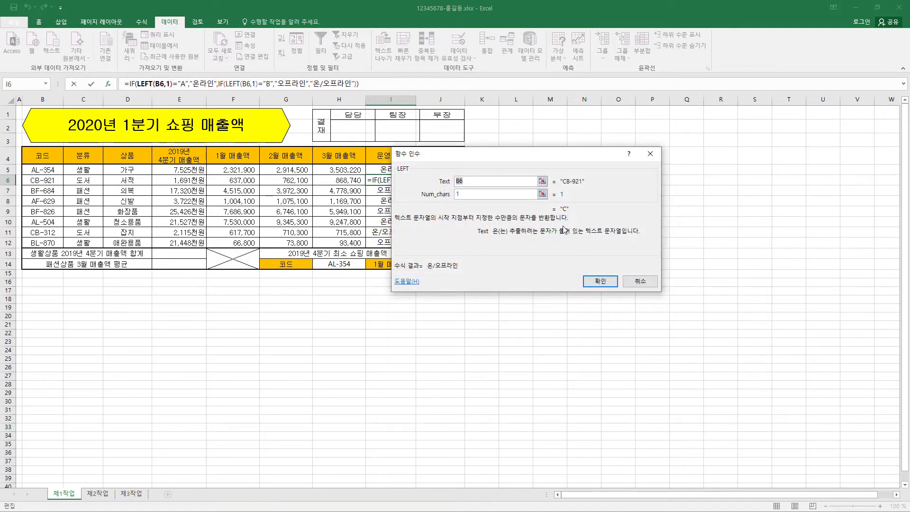
left_click(471, 195)
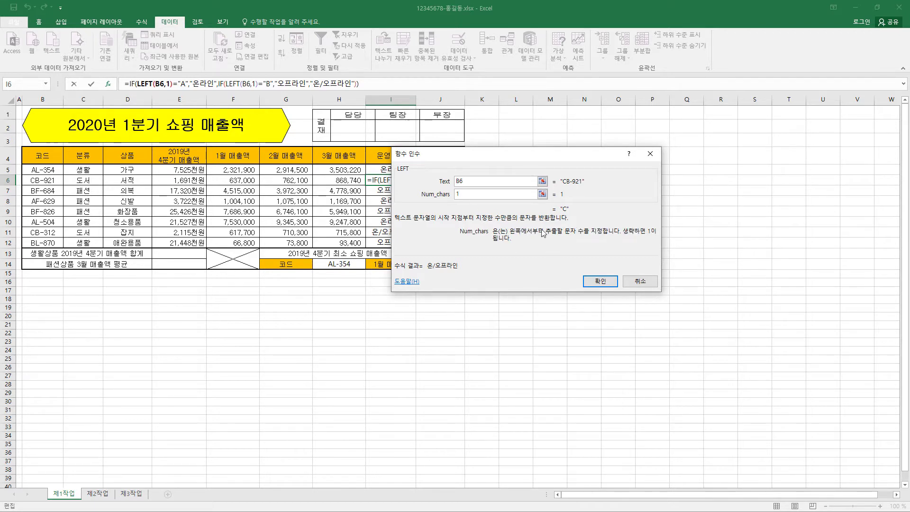
left_click(600, 282)
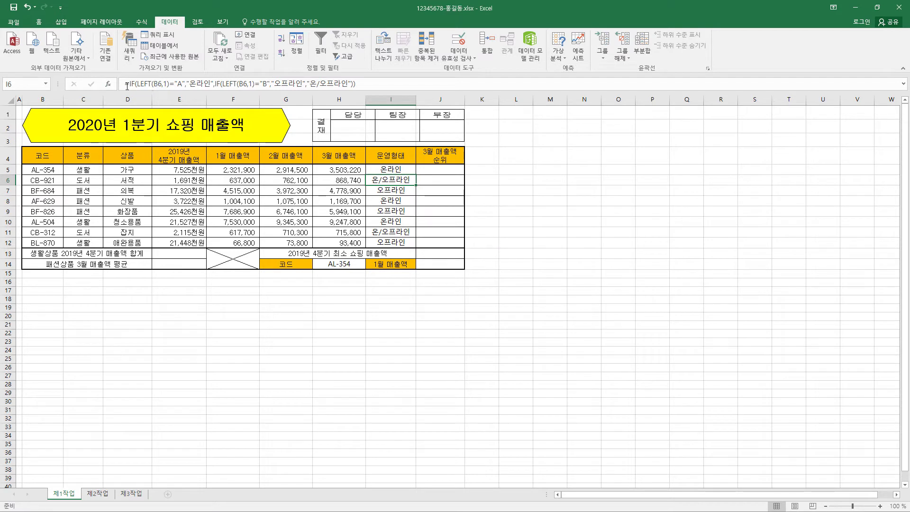
Inspect the Logical_test, Value_if_true and Value_if_false arguments of the outer IF function in cell I6
left_click(138, 84)
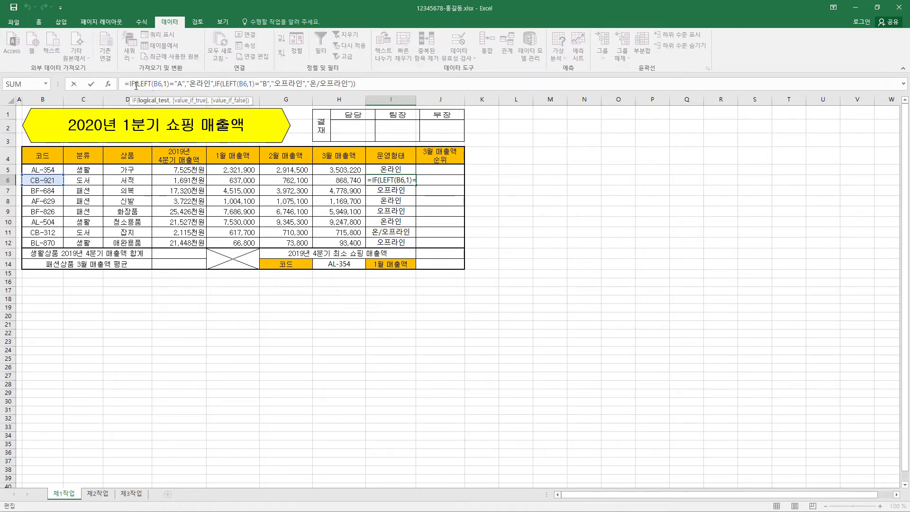
key("Escape")
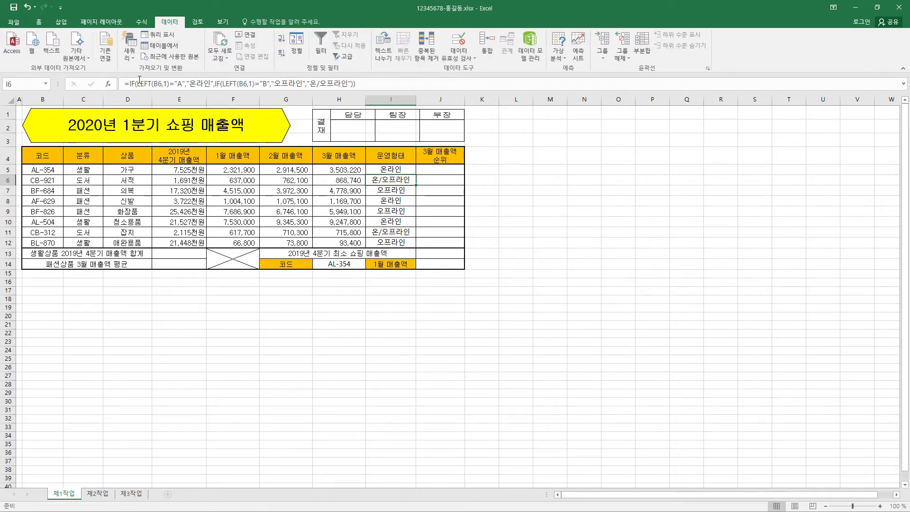
left_click(135, 84)
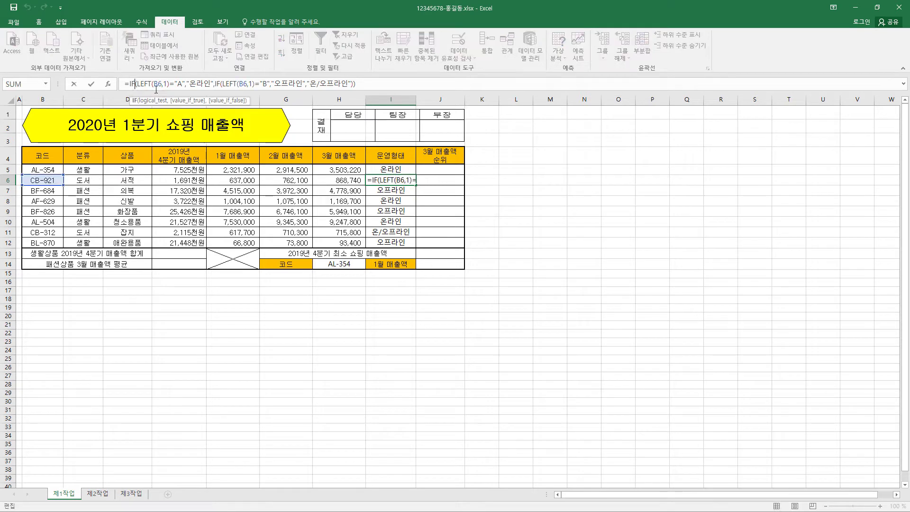
left_click(108, 84)
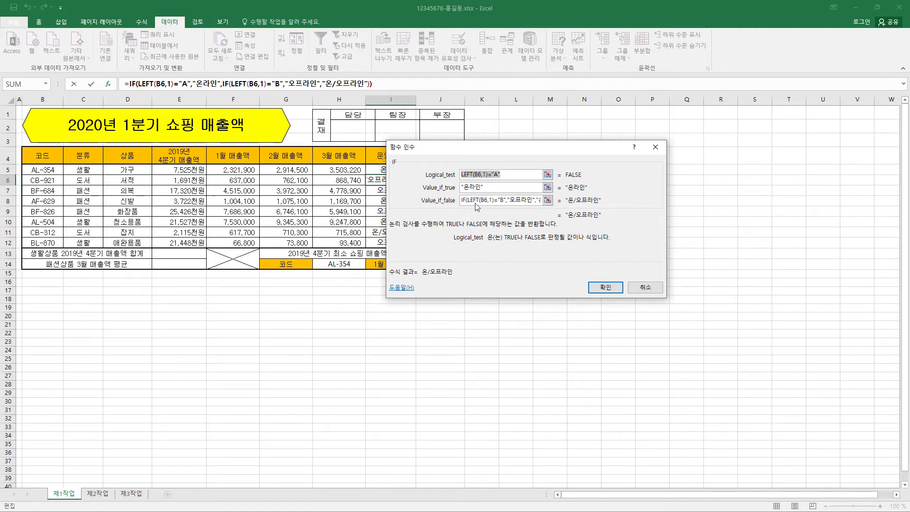
key("Tab")
left_click(492, 203)
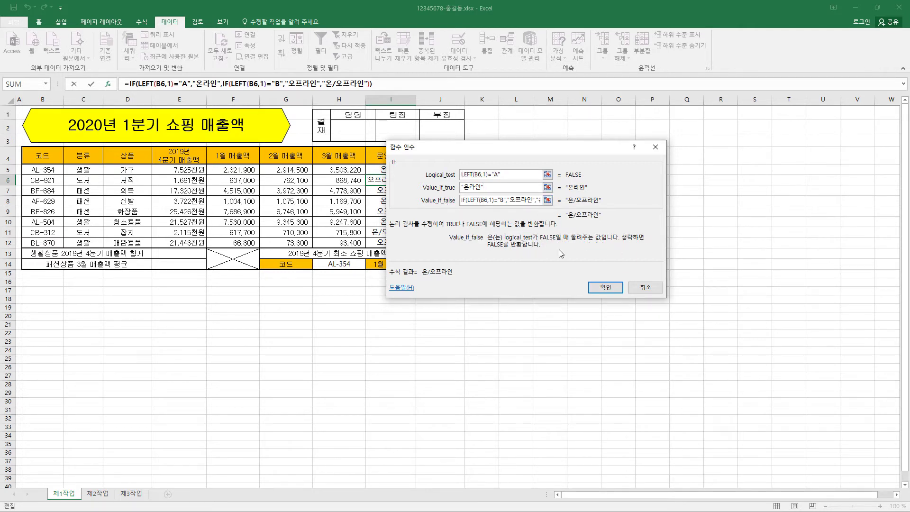
left_click(649, 294)
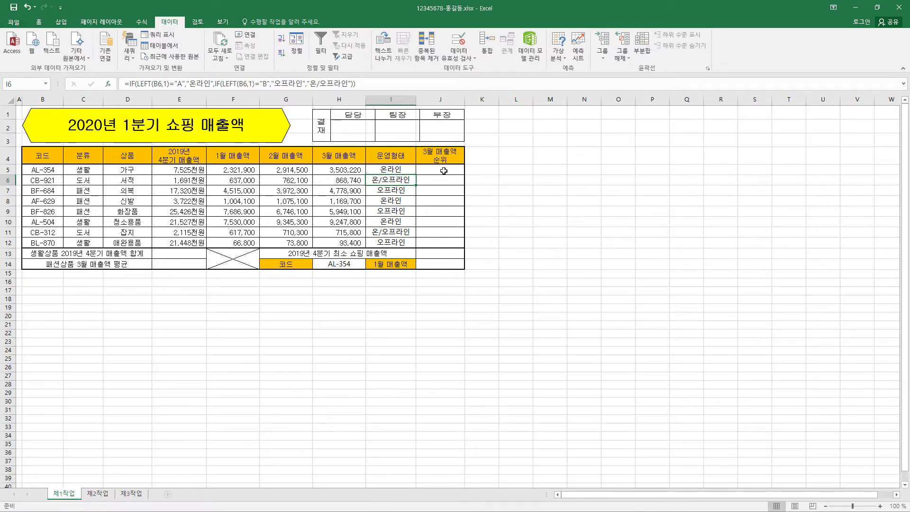
Enter the formula =RANK.EQ(H5,$H$5:$H$12)&"위" for the 3월 매출액 순위 cells J5:J12
left_click_drag(443, 171, 446, 243)
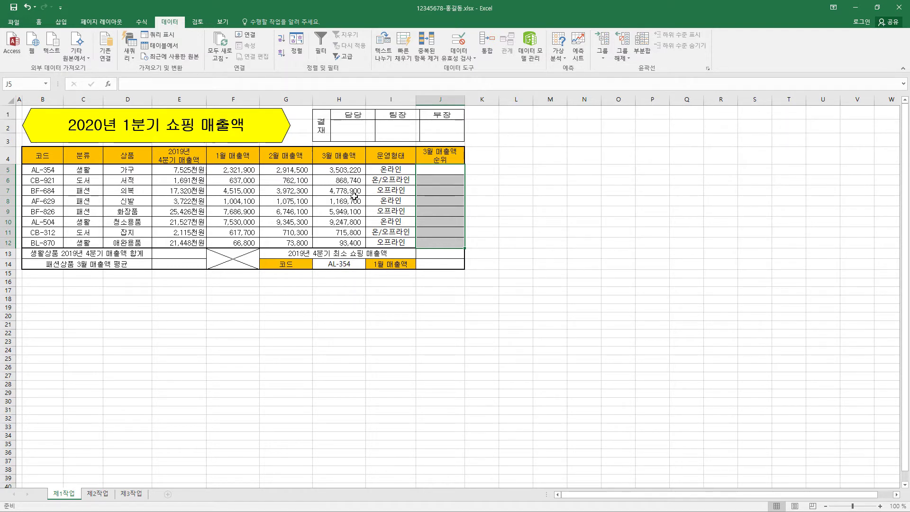
left_click(198, 82)
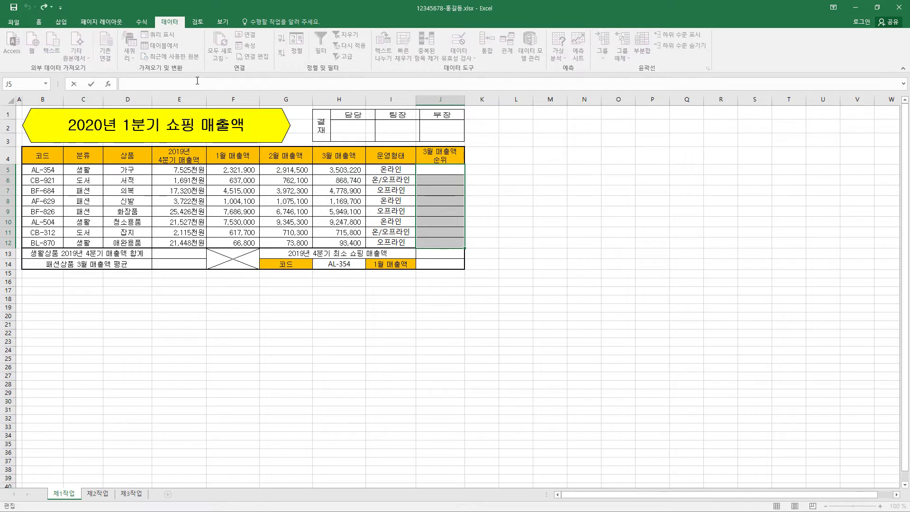
type("=RANK.EQ(H5,$H$5:$H$12)&\"위\"")
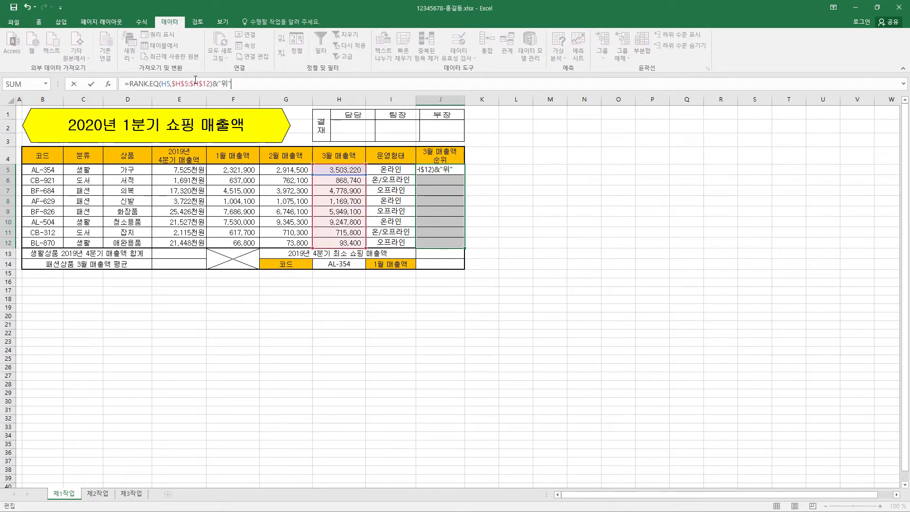
Inspect the Number, Ref and Order arguments of the RANK.EQ function in cell J5's formula and accept them
left_click(165, 84)
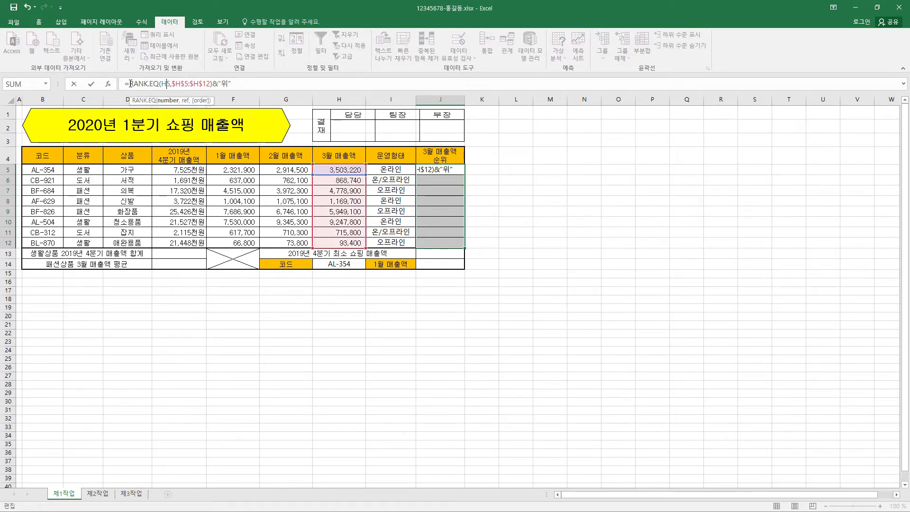
left_click_drag(131, 84, 216, 87)
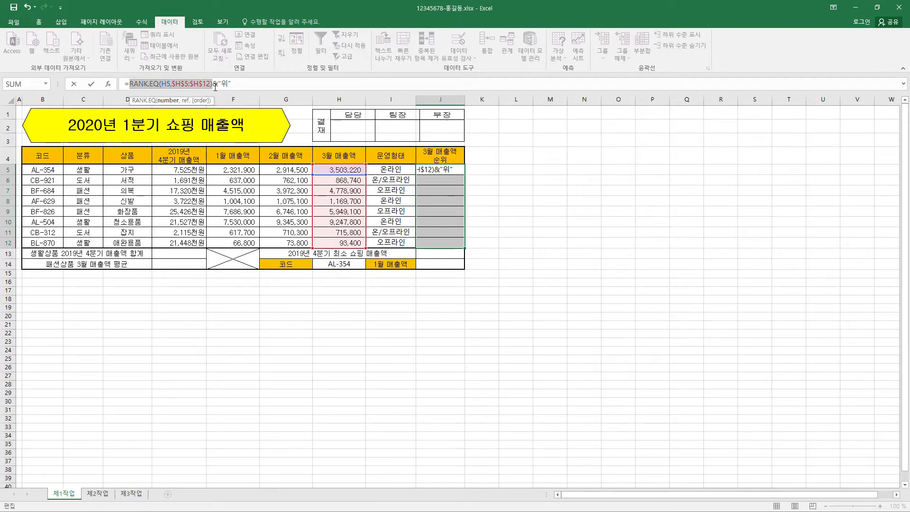
left_click(177, 85)
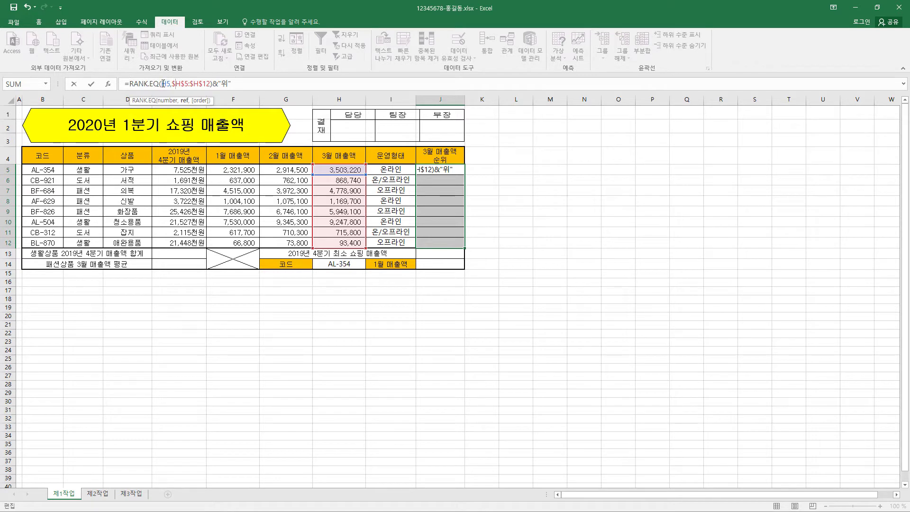
left_click(164, 84)
left_click(109, 84)
left_click_drag(511, 140, 590, 112)
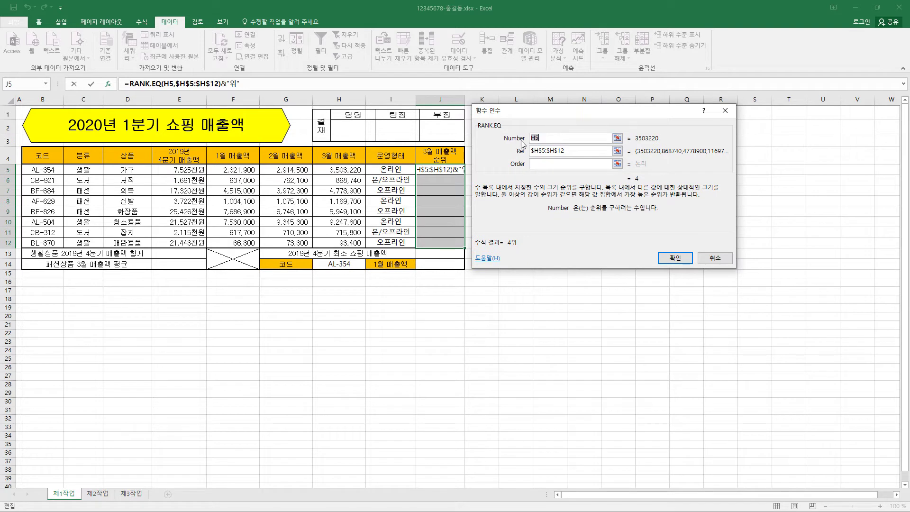
left_click(548, 137)
left_click(571, 150)
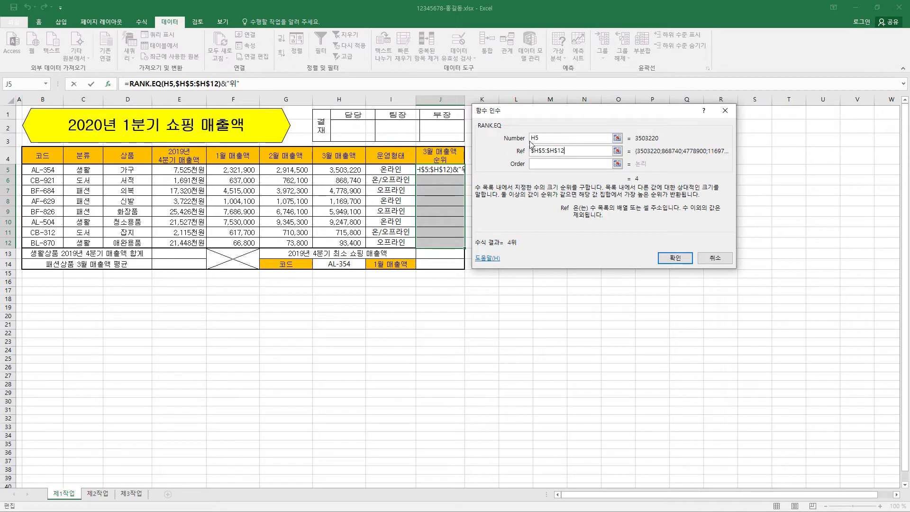
left_click(553, 139)
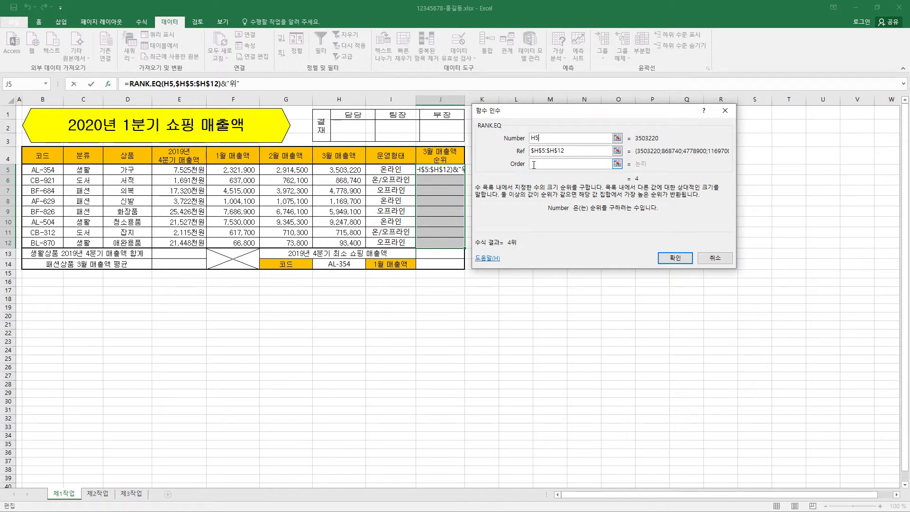
left_click(559, 164)
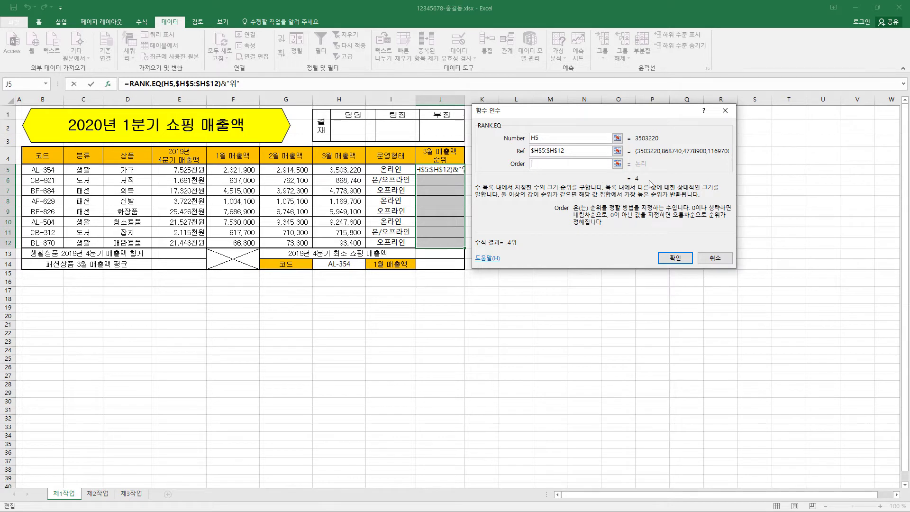
left_click(675, 258)
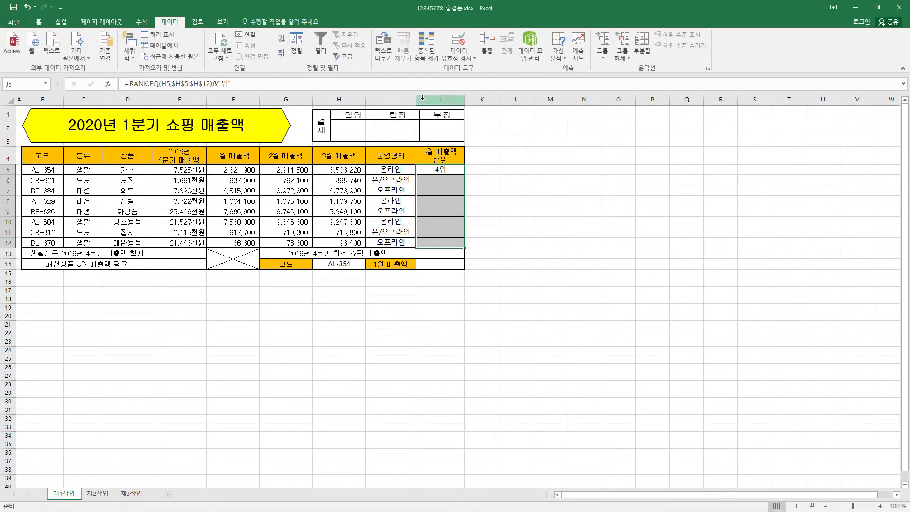
Review the &"위" suffix of the RANK.EQ formula and fill the formula into all selected cells J5:J12 at once
left_click(217, 83)
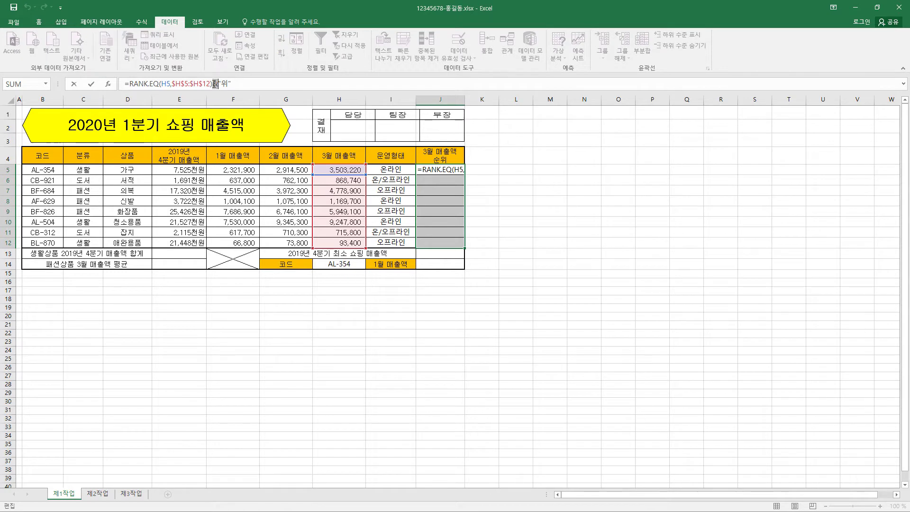
left_click_drag(218, 84, 231, 83)
left_click(173, 84)
left_click_drag(214, 85, 232, 83)
left_click(232, 84)
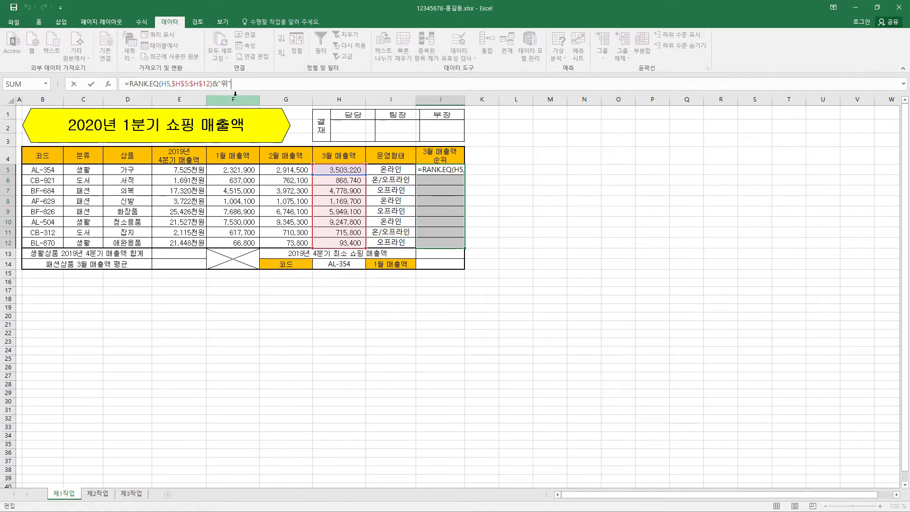
key("ctrl+Return")
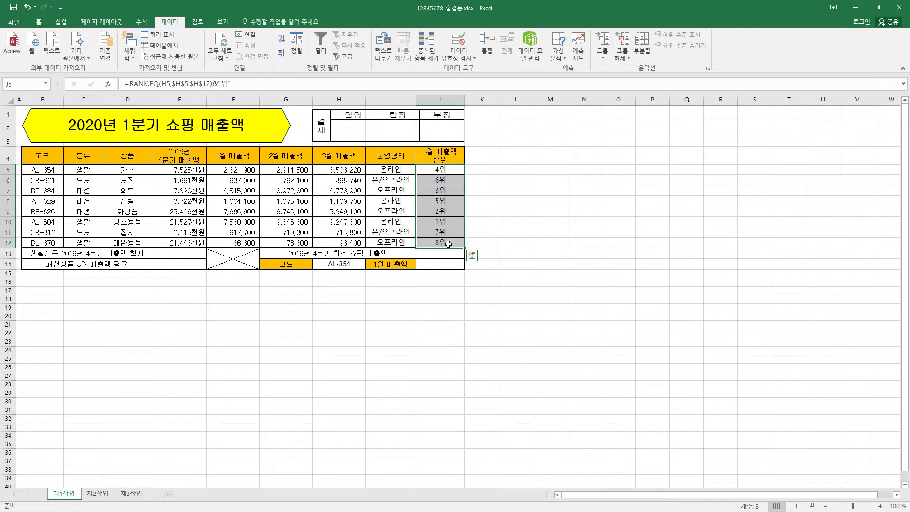
Write the formula =DSUM(B4:H12,4,C4:C5) in cell E13 for the 생활상품 2019년 4분기 매출액 합계
left_click(196, 254)
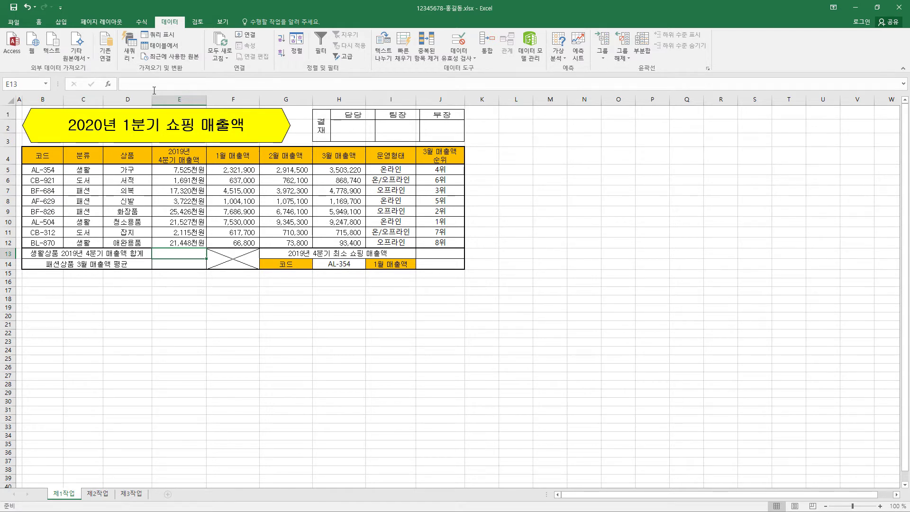
left_click(154, 84)
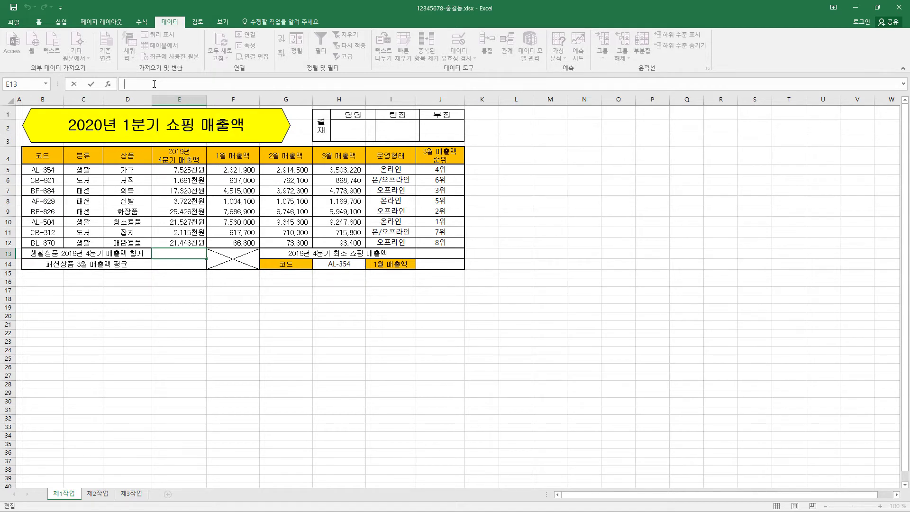
type("=DSUM(B4:H12,4,C4:C5)")
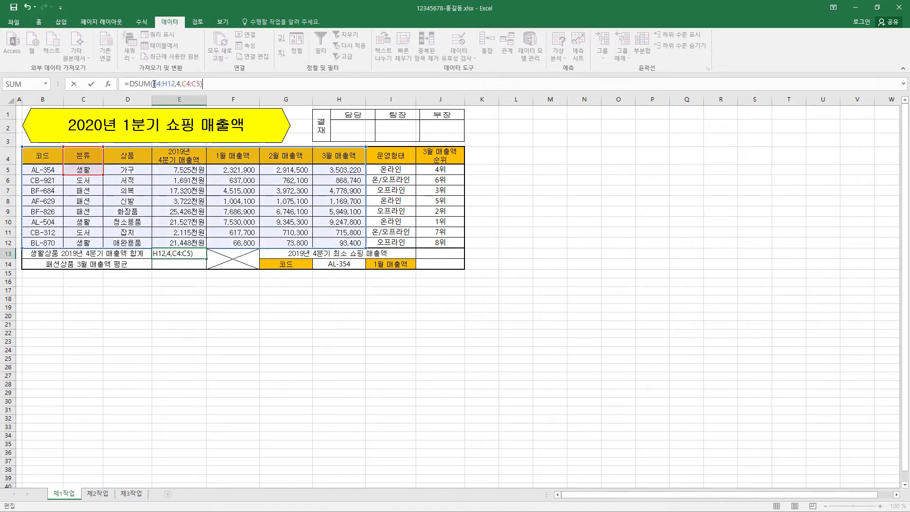
Inspect the Database, Field and Criteria arguments of the DSUM function, keeping the data table in view
left_click(153, 84)
left_click(109, 85)
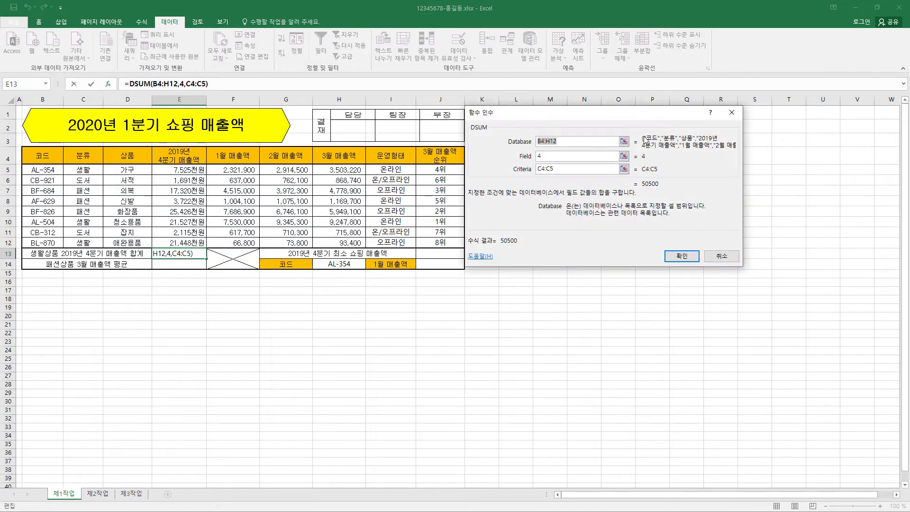
left_click_drag(599, 137, 346, 272)
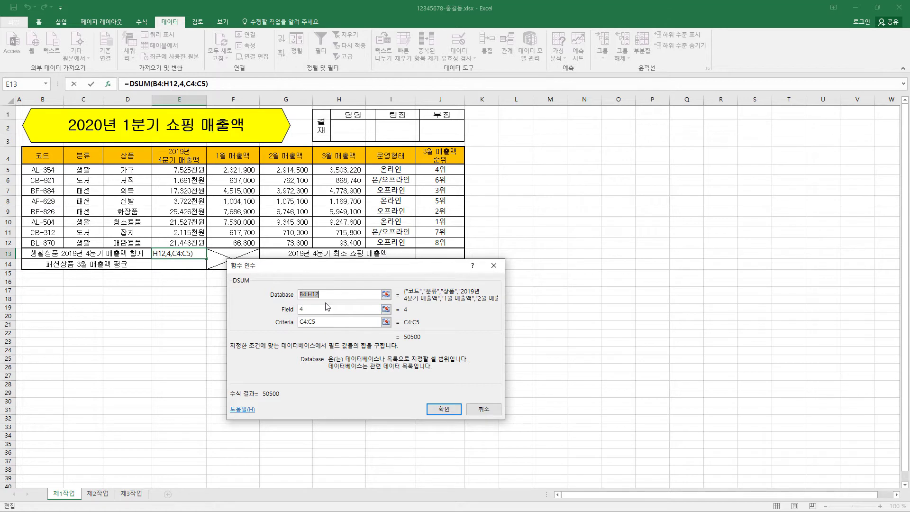
left_click(307, 310)
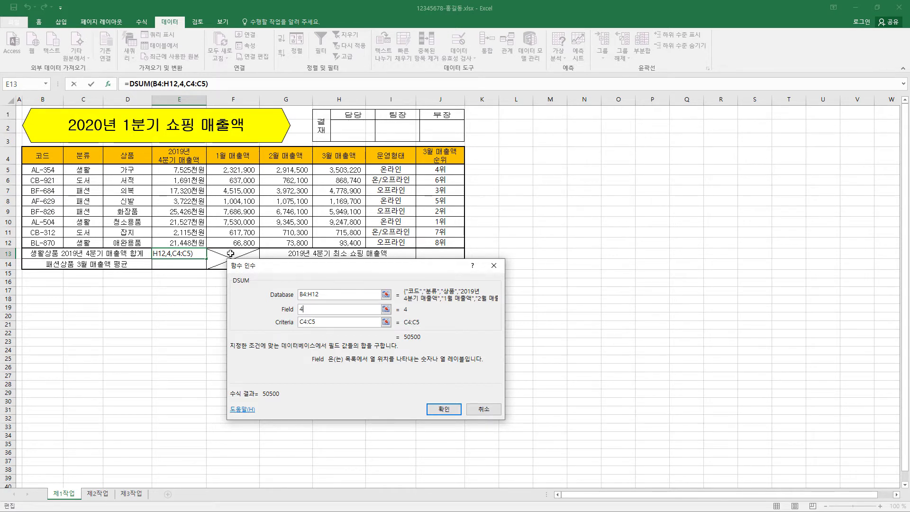
left_click(323, 323)
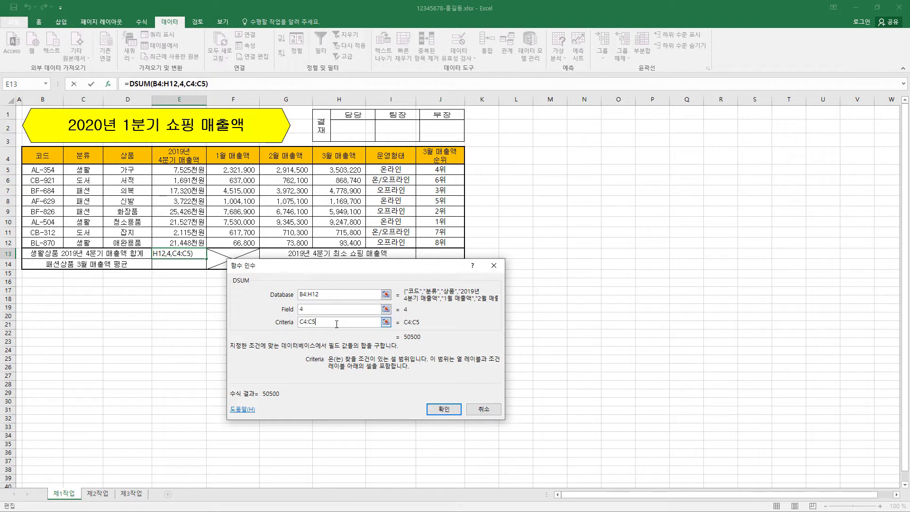
Reselect C4:C5 as the DSUM Criteria, recheck the Database and Field arguments, and apply the formula to E13
left_click_drag(336, 323, 282, 313)
key("BackSpace")
left_click_drag(91, 157, 90, 170)
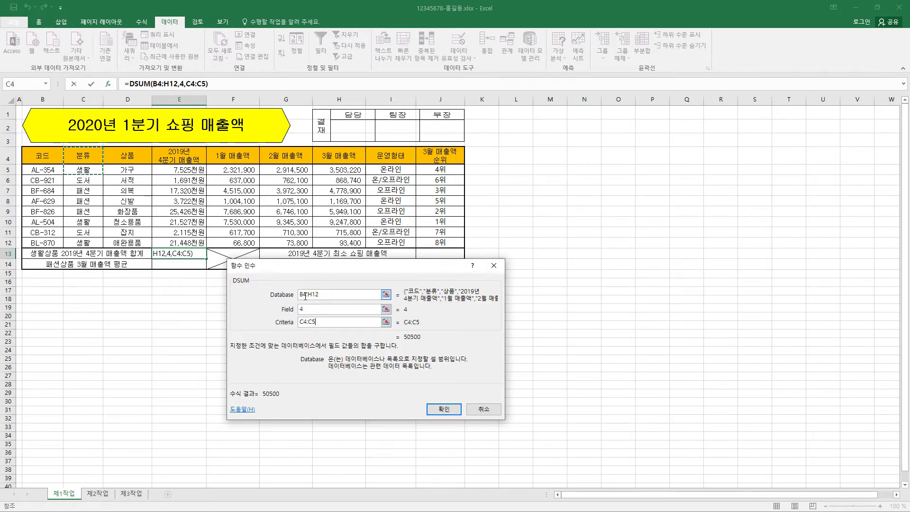
left_click(306, 311)
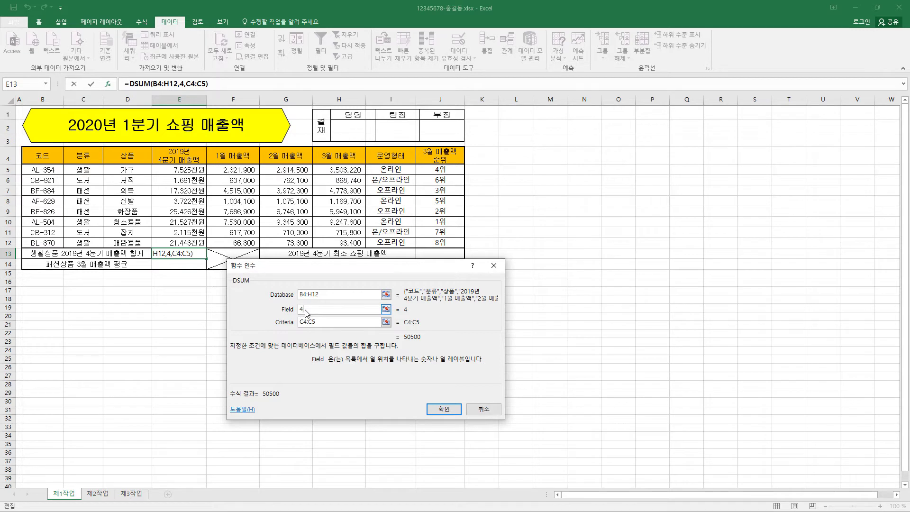
left_click(324, 297)
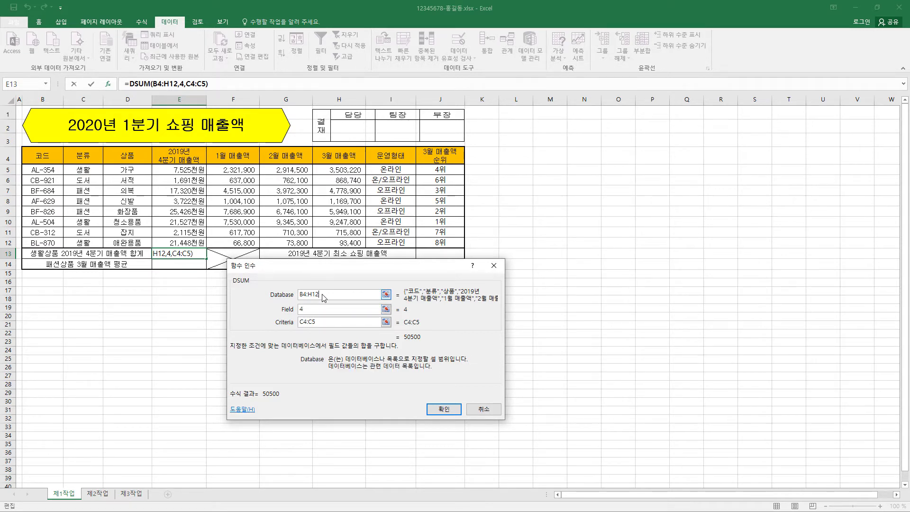
double_click(324, 296)
left_click_drag(331, 324, 279, 323)
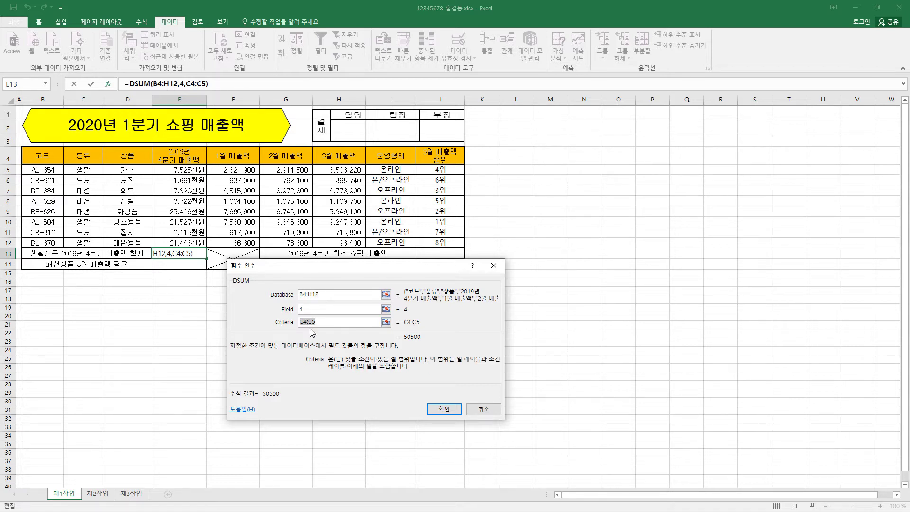
left_click(315, 310)
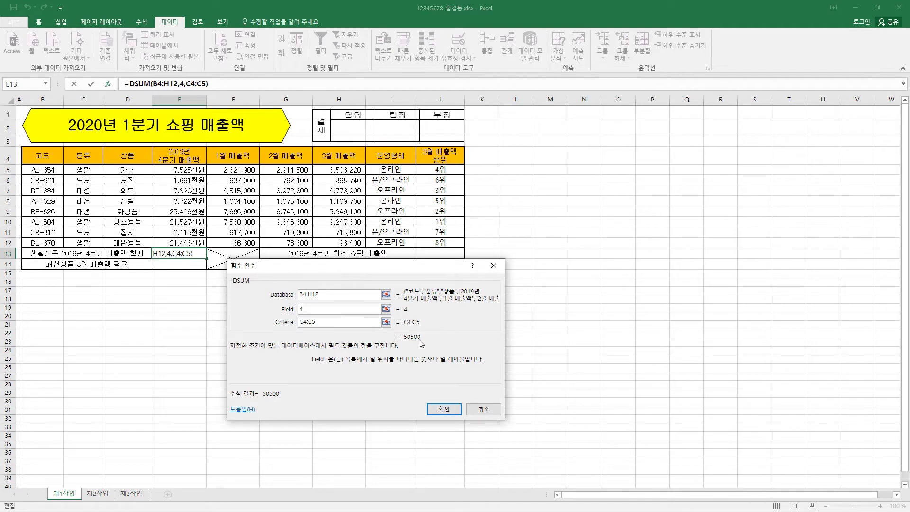
left_click(444, 410)
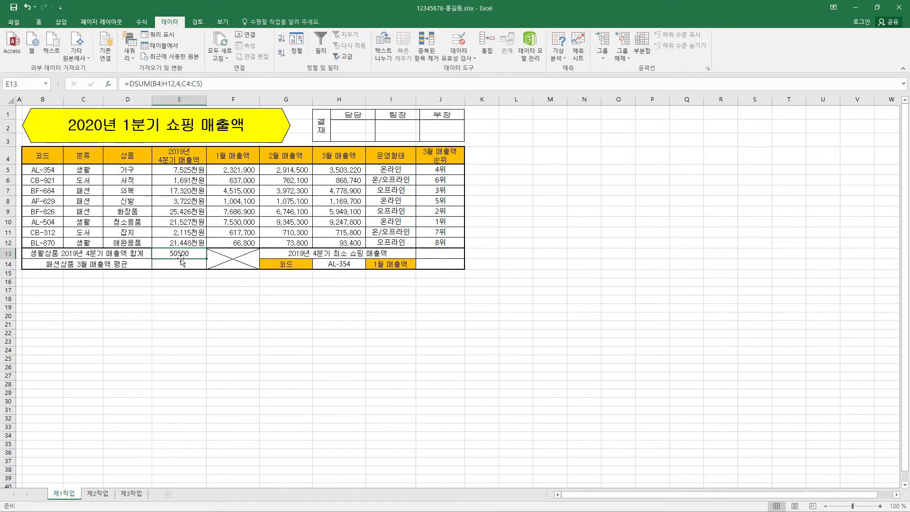
Remove the centre alignment from E13 and format it as 회계 with 0 decimals and the symbol 없음
left_click(38, 22)
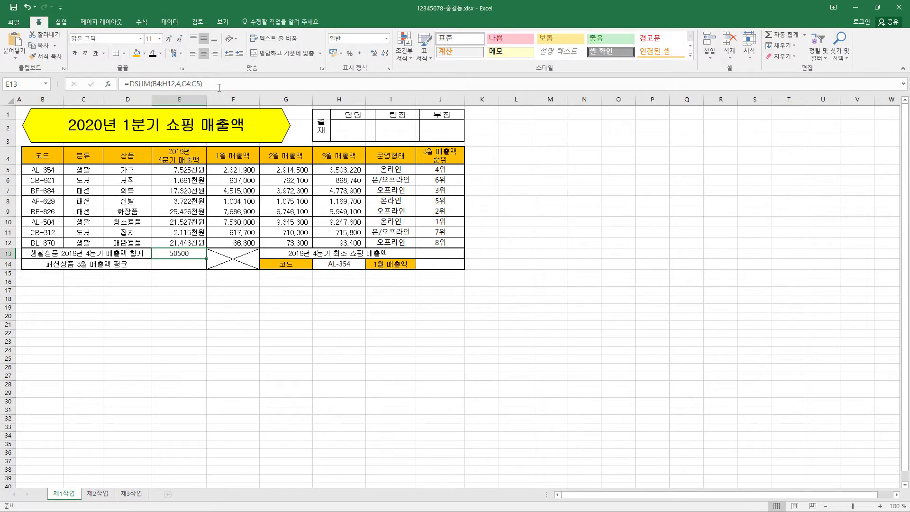
left_click(203, 53)
key("ctrl+1")
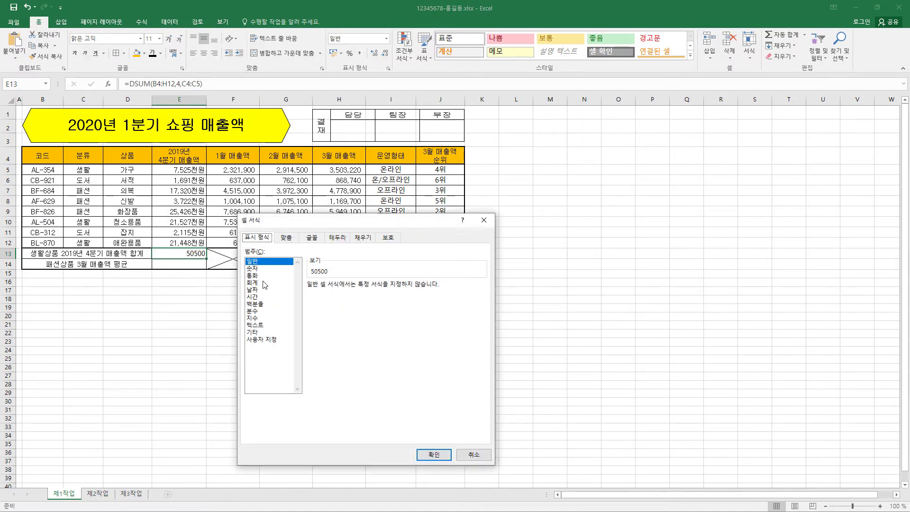
left_click(264, 283)
left_click(346, 299)
left_click(344, 307)
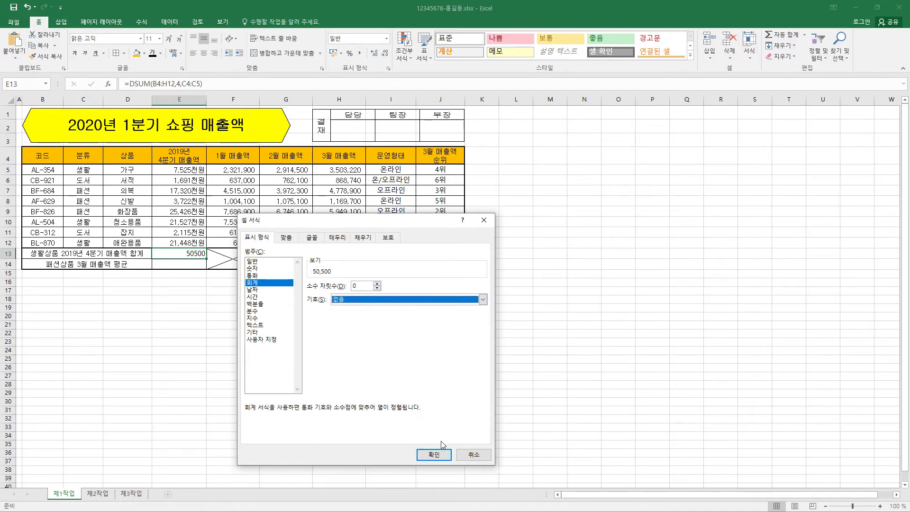
left_click(435, 455)
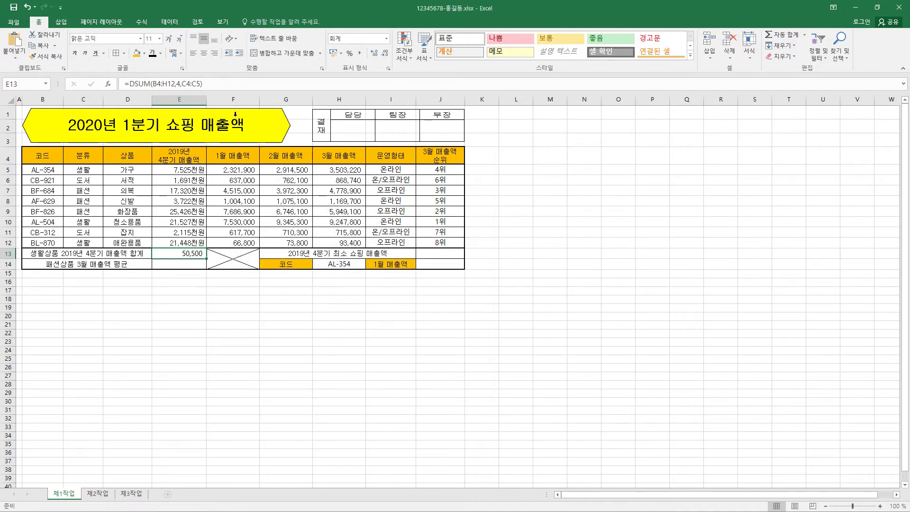
Write =SUMIF(분류,"패션",H5:H12)/COUNTIF(분류,"패션") in cell E14 for the 패션상품 3월 매출액 평균
left_click(196, 265)
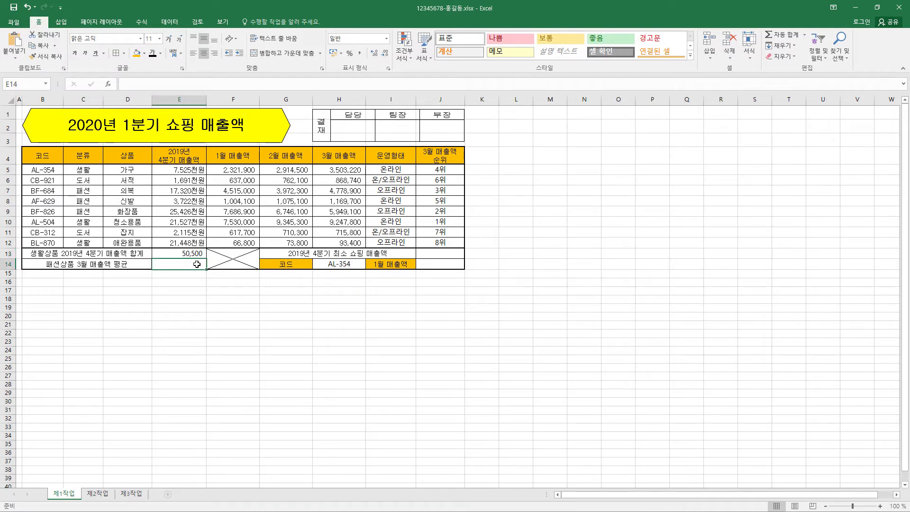
left_click(103, 264)
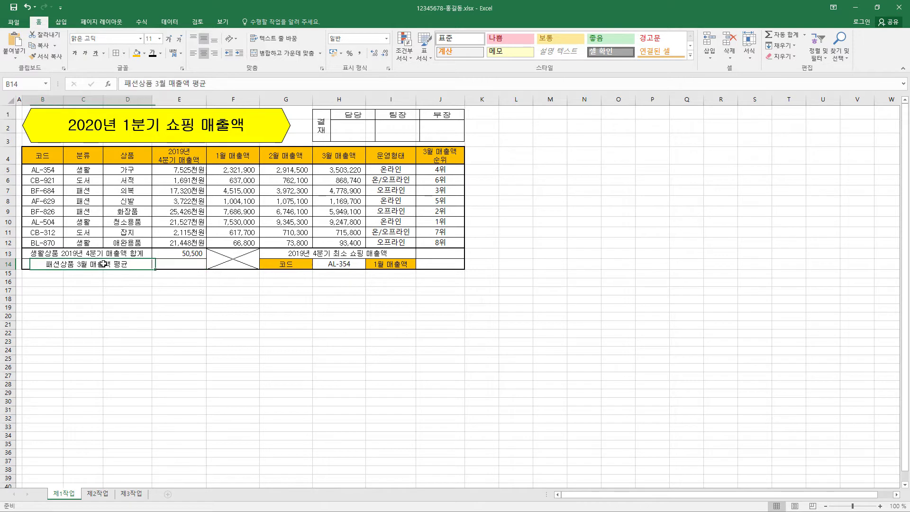
left_click(182, 266)
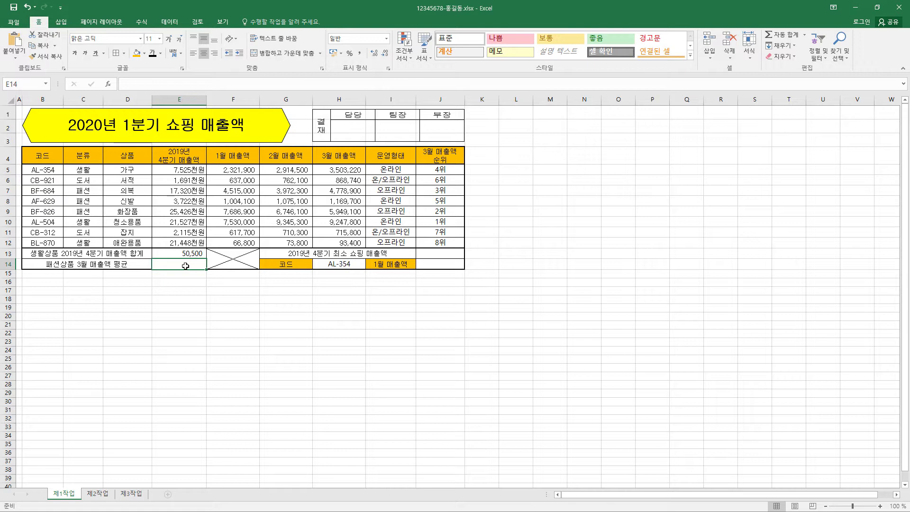
left_click(176, 84)
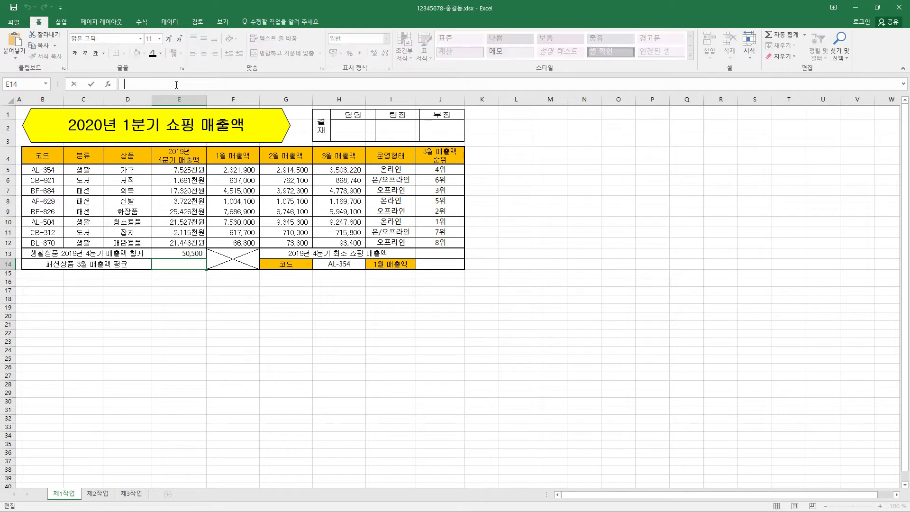
type("=SUMIF(분류,\"패션\",H5:H12)/COUNTIF(분류,\"패션\")")
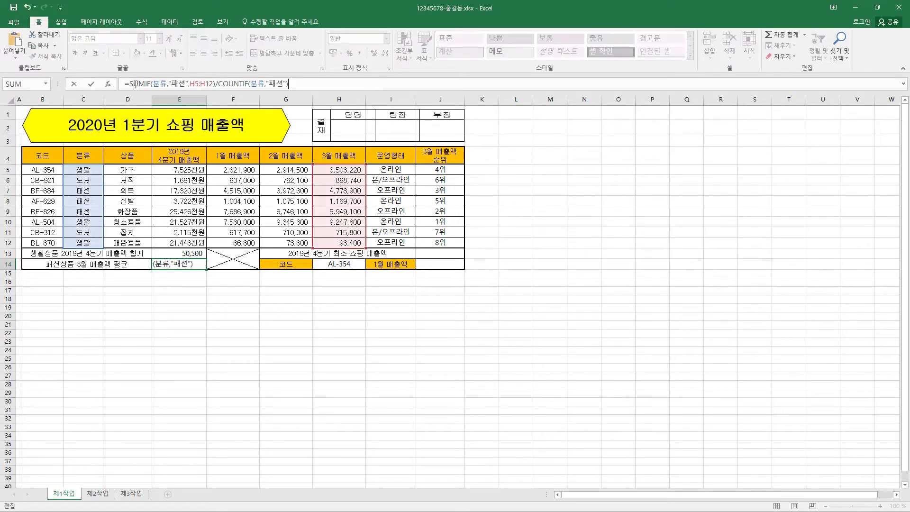
Examine the SUMIF and COUNTIF parts of the E14 average formula and how the division joins them
left_click(151, 84)
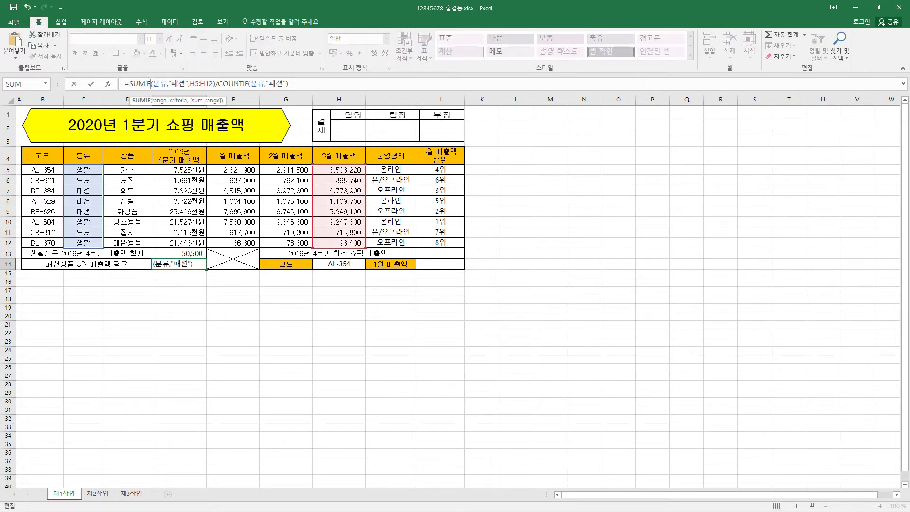
left_click_drag(146, 82, 152, 84)
left_click(139, 85)
left_click_drag(129, 84, 136, 84)
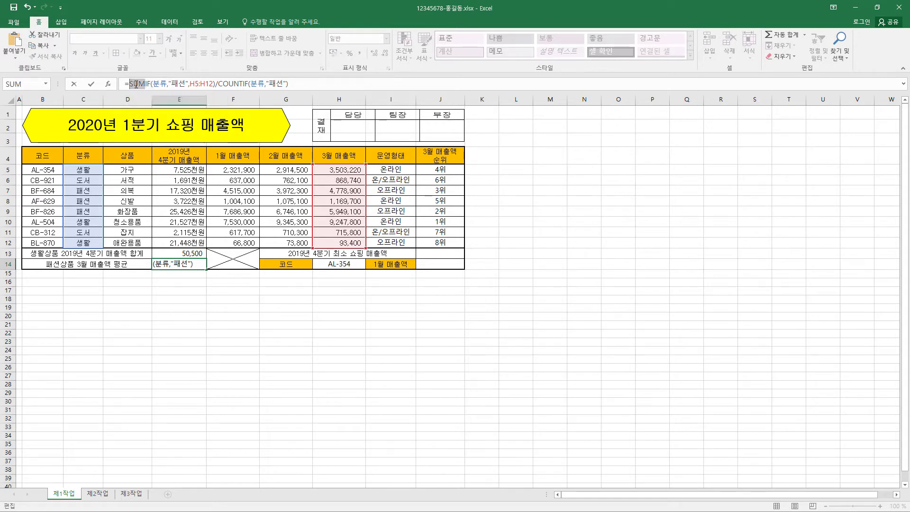
left_click(147, 86)
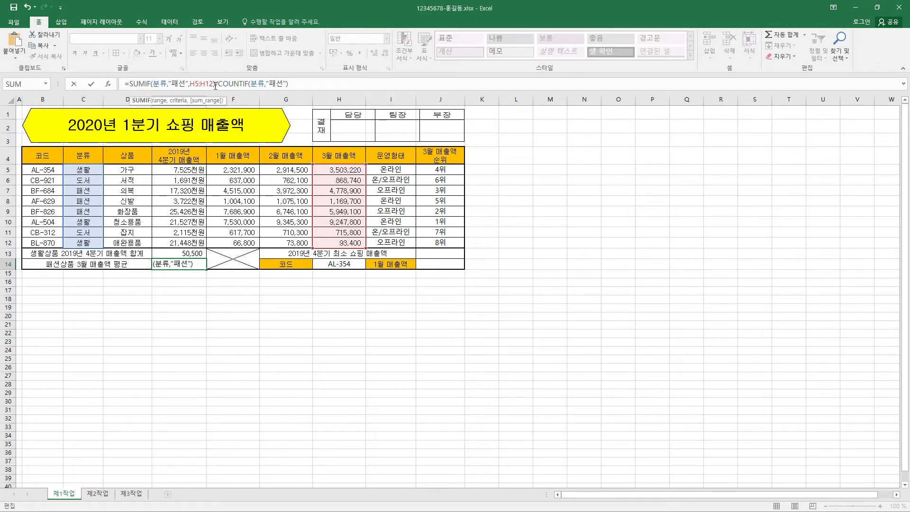
left_click_drag(217, 84, 248, 84)
left_click(159, 83)
left_click_drag(132, 82, 290, 85)
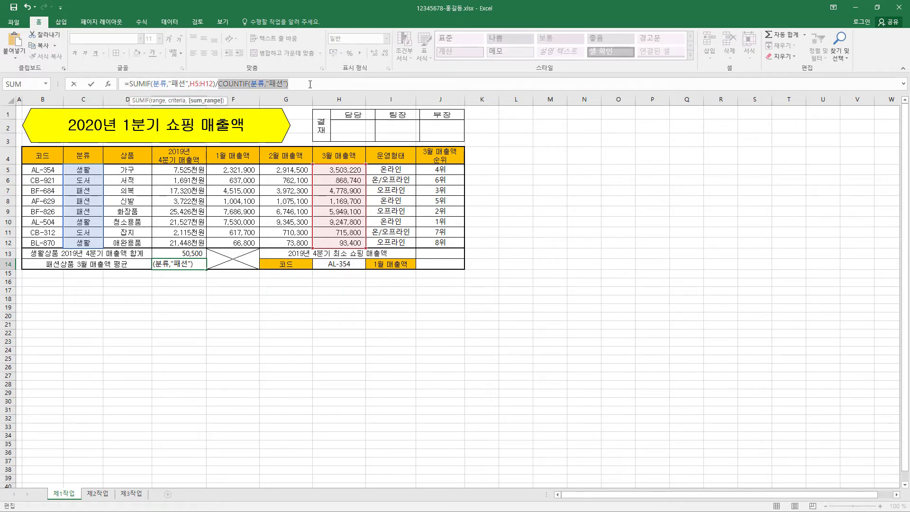
left_click(216, 84)
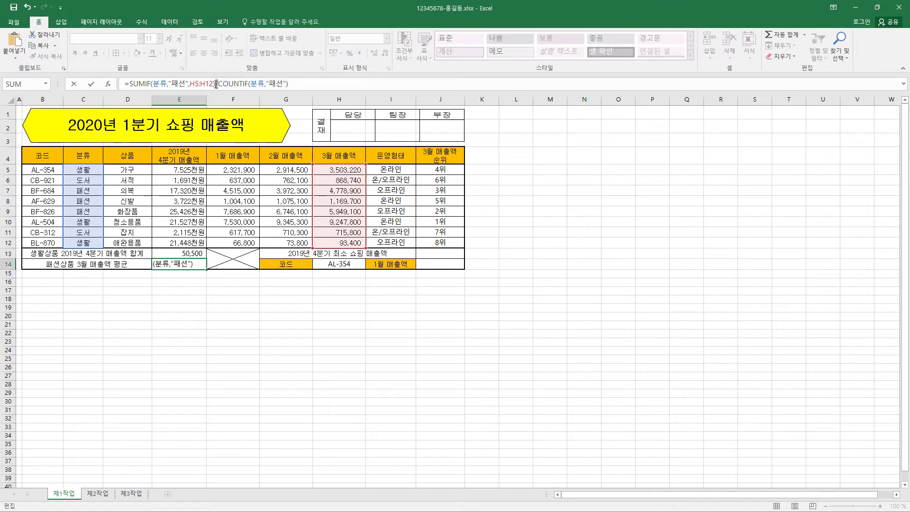
left_click(251, 84)
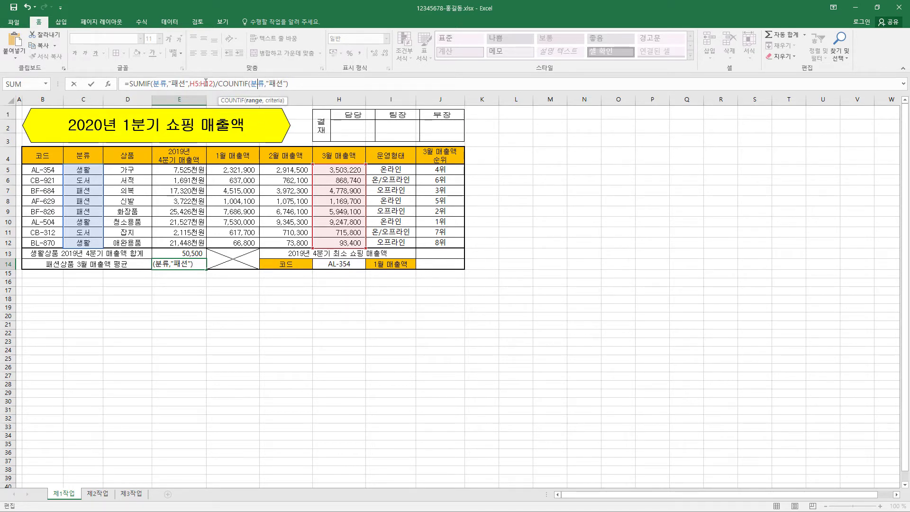
left_click(185, 85)
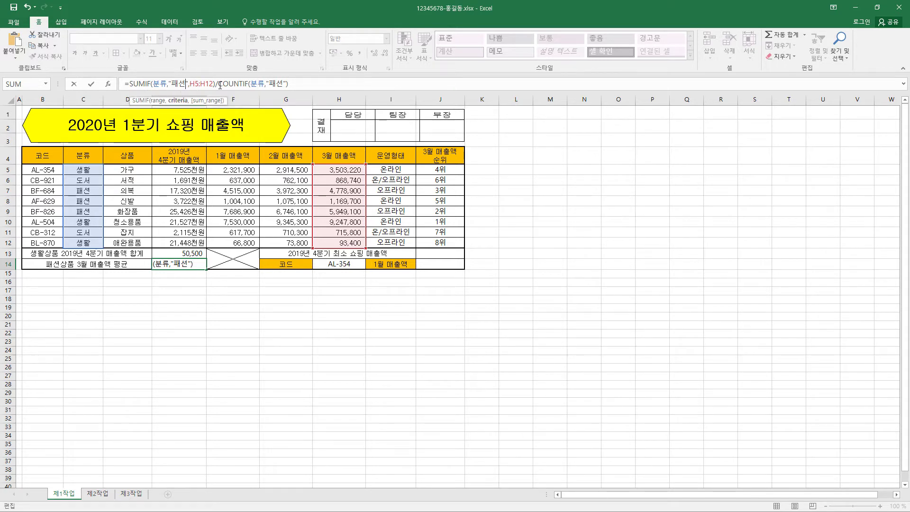
left_click_drag(243, 85, 250, 84)
left_click(248, 84)
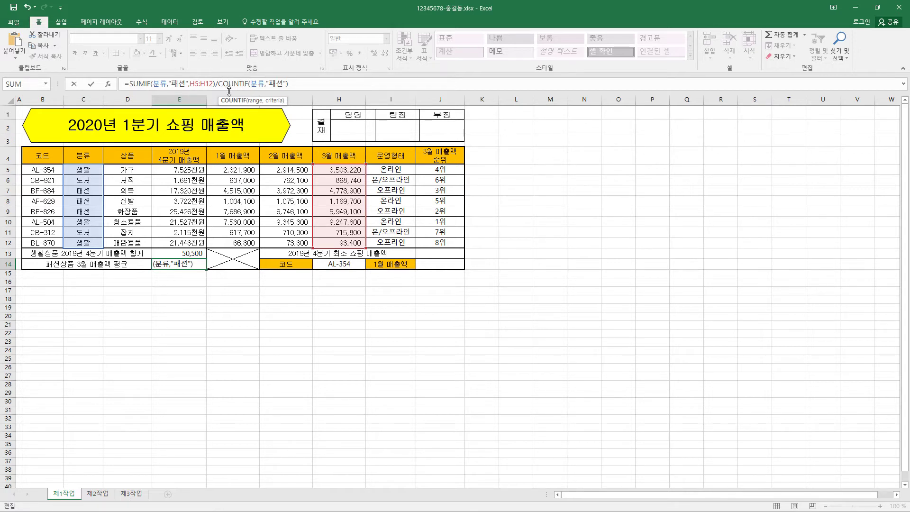
left_click(230, 88)
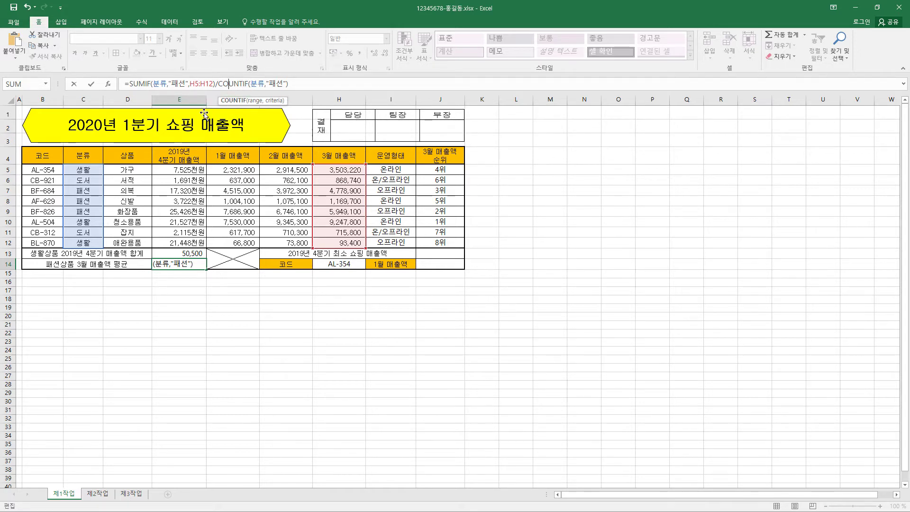
left_click(143, 84)
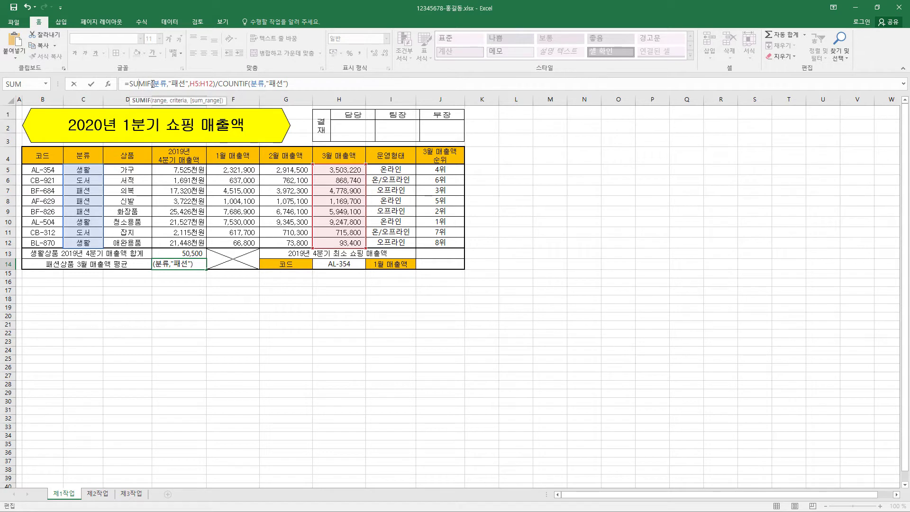
Check the Range, Criteria and Sum_range arguments of SUMIF in the E14 formula and apply the formula
left_click(152, 84)
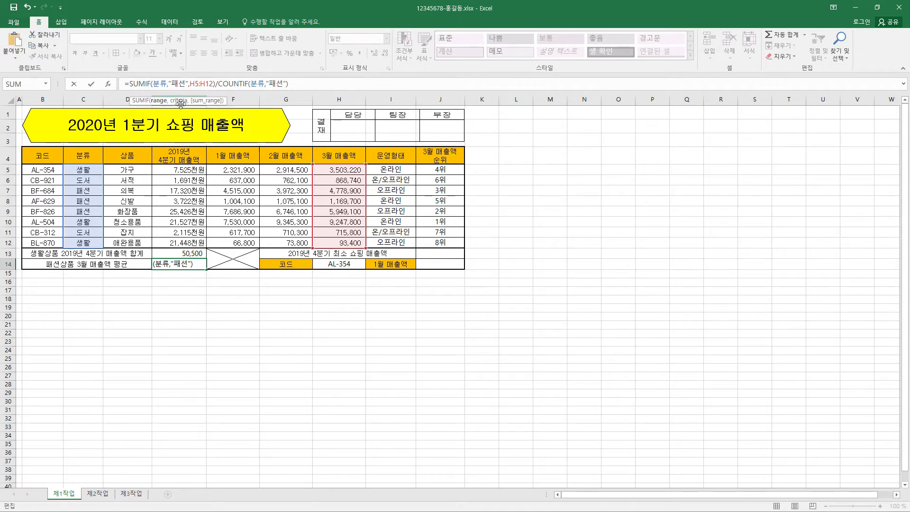
left_click(109, 86)
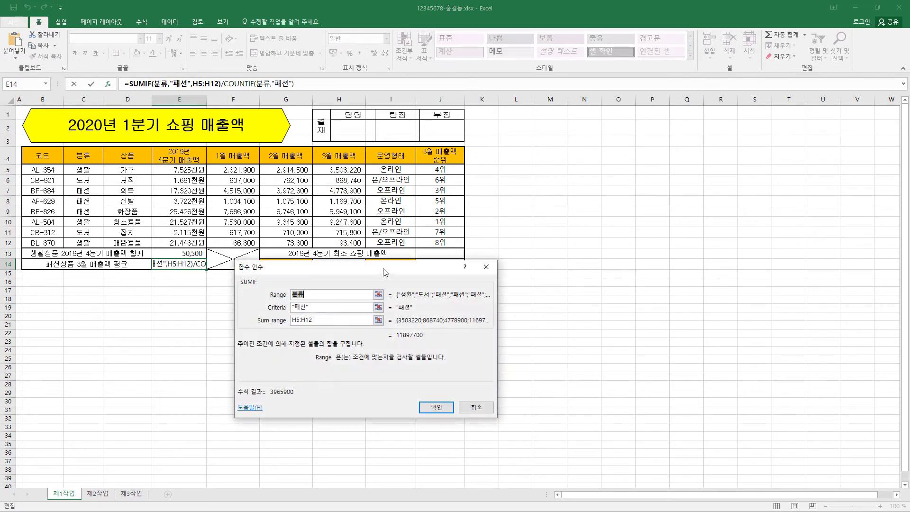
left_click_drag(389, 262, 404, 174)
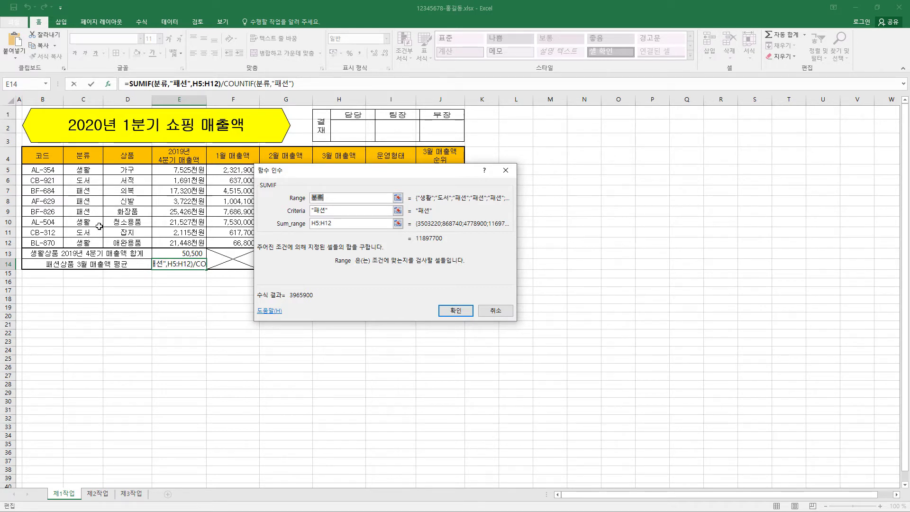
left_click(327, 198)
left_click(336, 214)
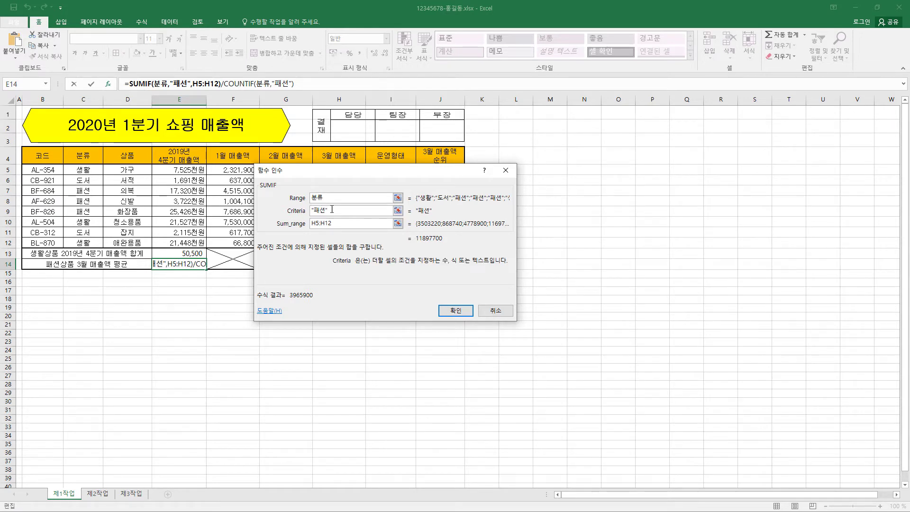
left_click_drag(334, 209, 311, 210)
left_click(344, 210)
left_click_drag(336, 226, 311, 226)
left_click_drag(324, 177, 450, 175)
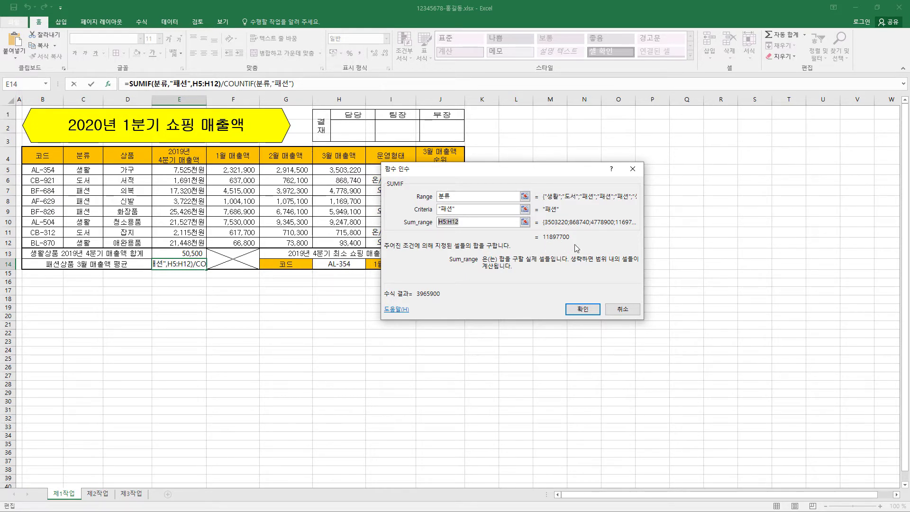
left_click(583, 310)
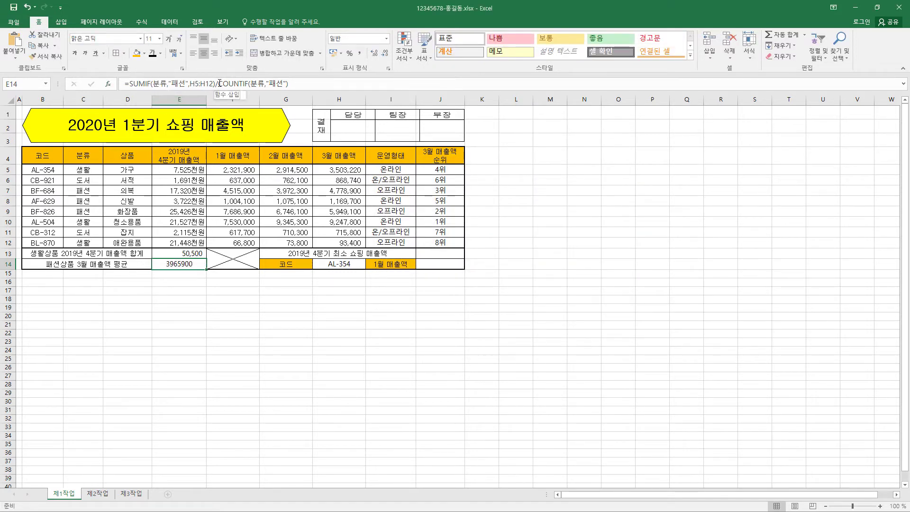
Inspect the Range and Criteria arguments of the COUNTIF part of the E14 formula, keeping the formula as written
left_click_drag(219, 84, 283, 82)
left_click(292, 81)
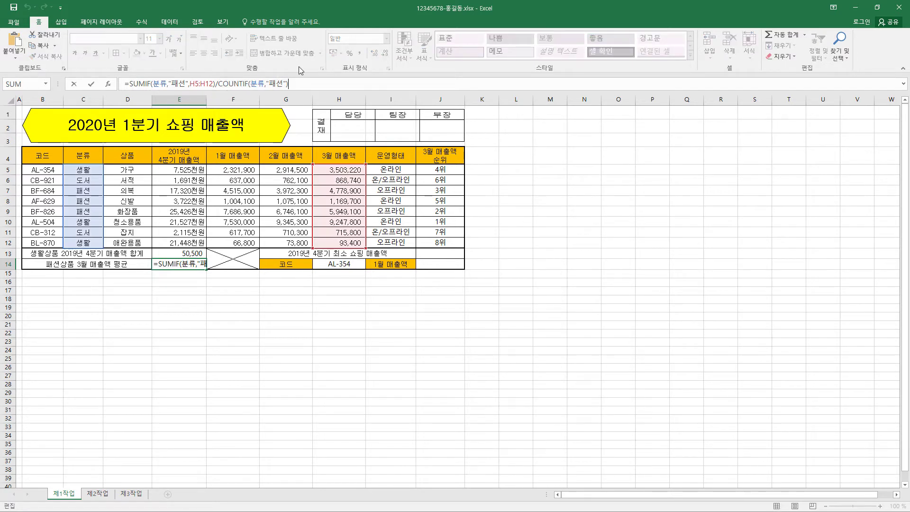
left_click(250, 84)
left_click(108, 83)
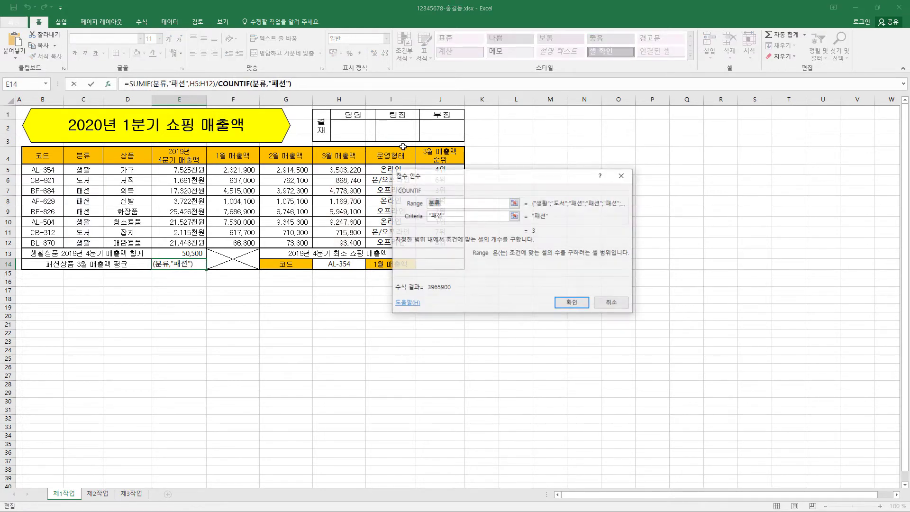
left_click_drag(449, 180, 429, 172)
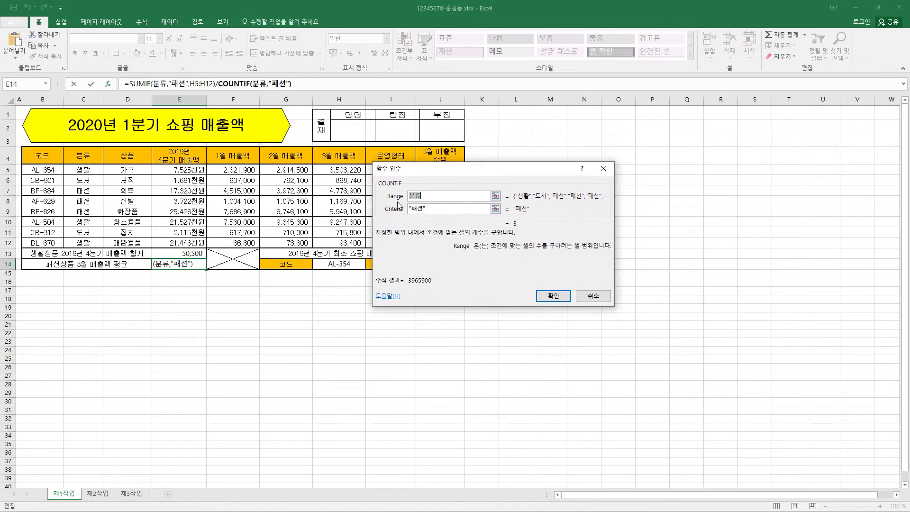
left_click(431, 194)
double_click(412, 209)
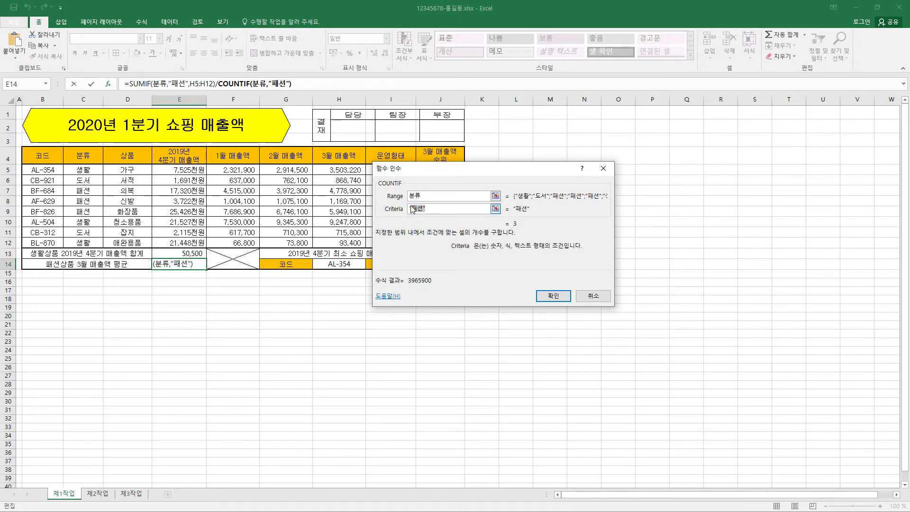
left_click(432, 205)
left_click(558, 300)
left_click(182, 84)
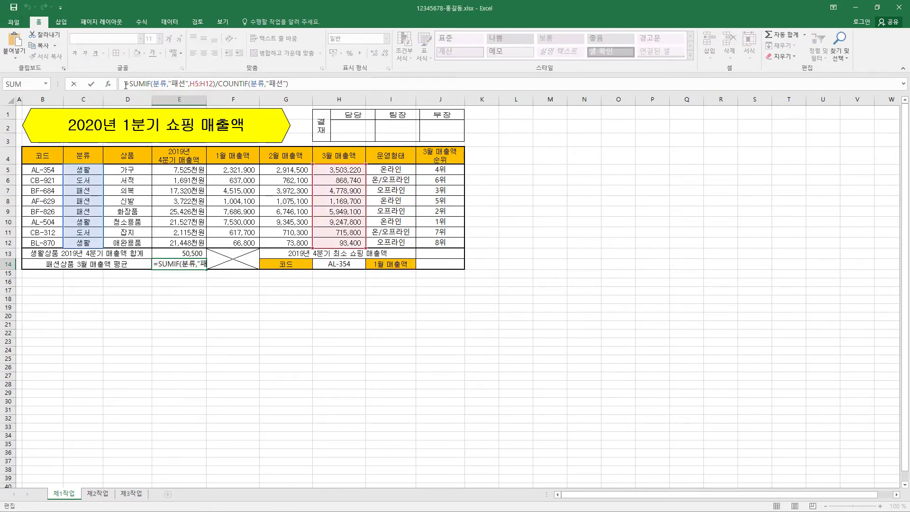
key("Return")
Format E14 as 회계 with 0 decimals and the symbol 없음
key("Up")
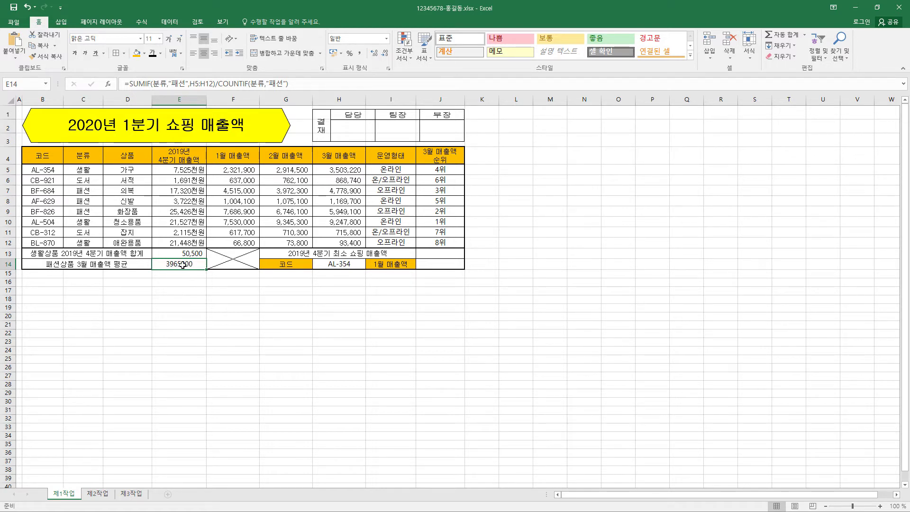
key("ctrl+1")
left_click(396, 178)
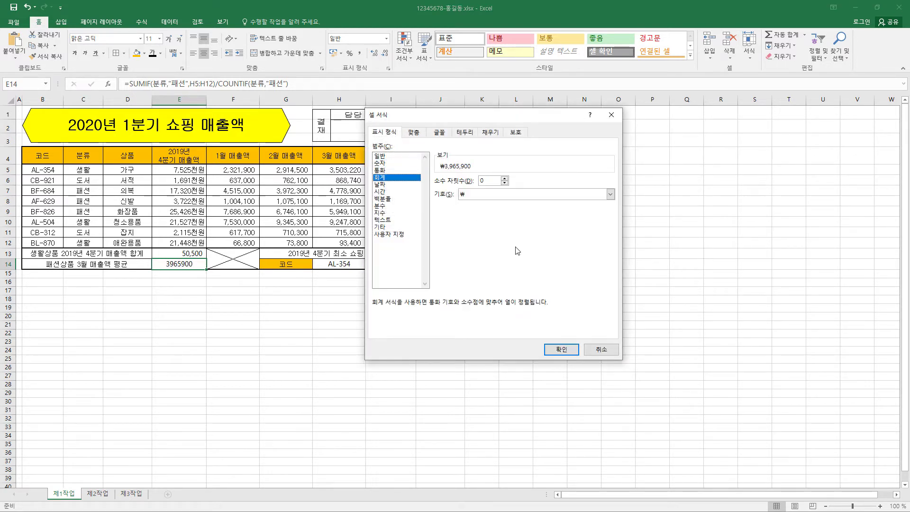
left_click(515, 194)
left_click(515, 209)
left_click(560, 348)
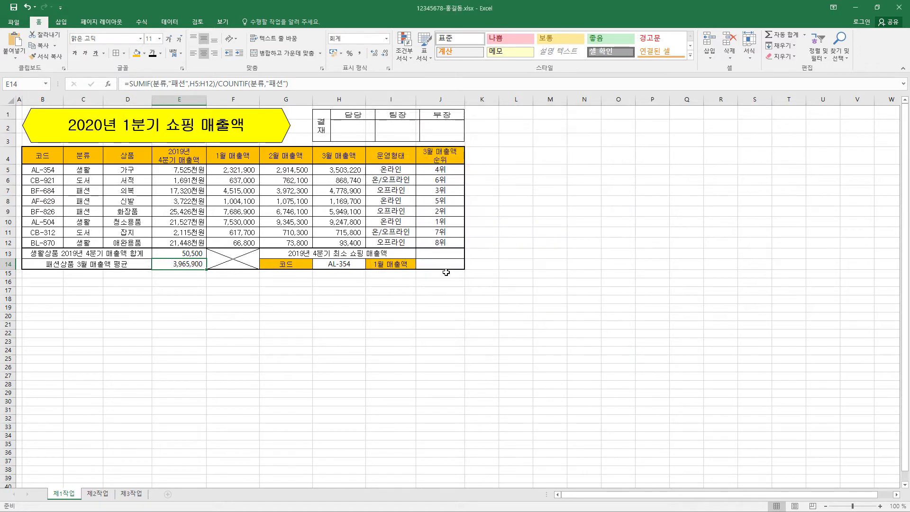
Enter =MIN(E5:E12) in J13 for the 2019년 4분기 최소 쇼핑 매출액 and compare it with the source column
left_click(426, 255)
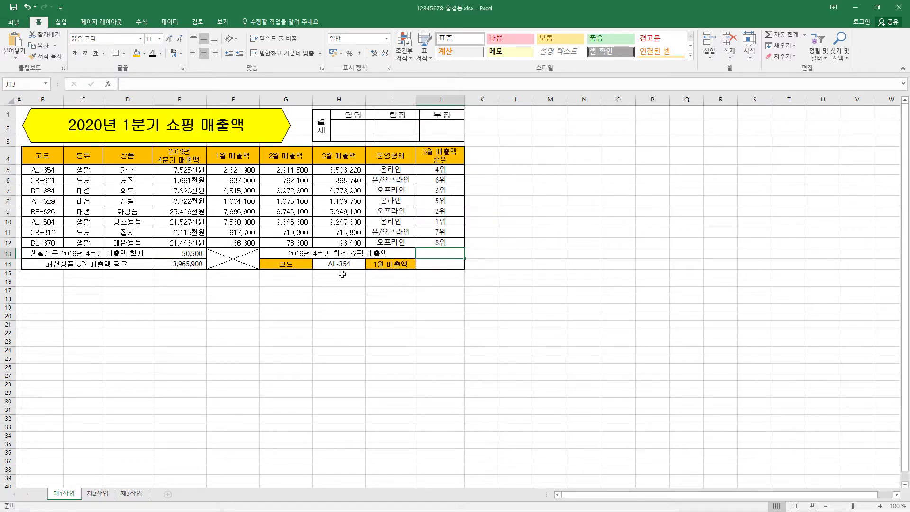
left_click(393, 253)
left_click(441, 254)
left_click(192, 180)
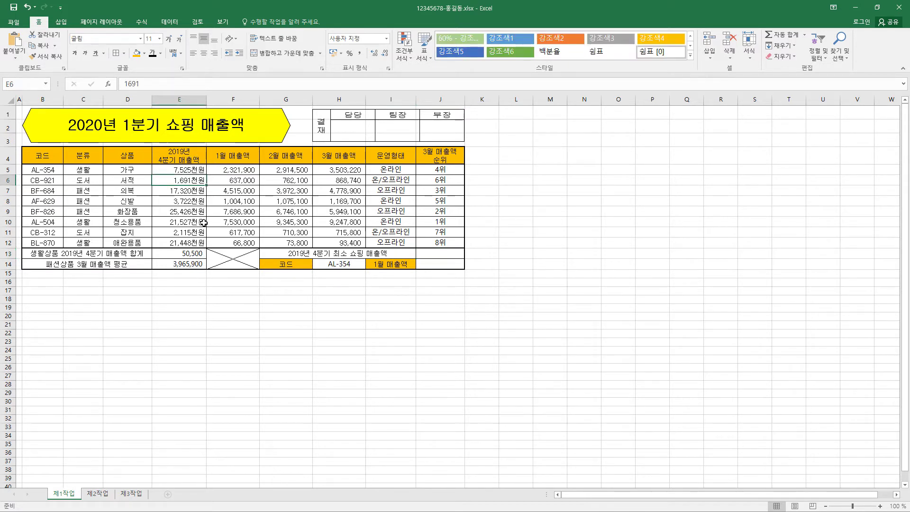
left_click(428, 252)
left_click(201, 81)
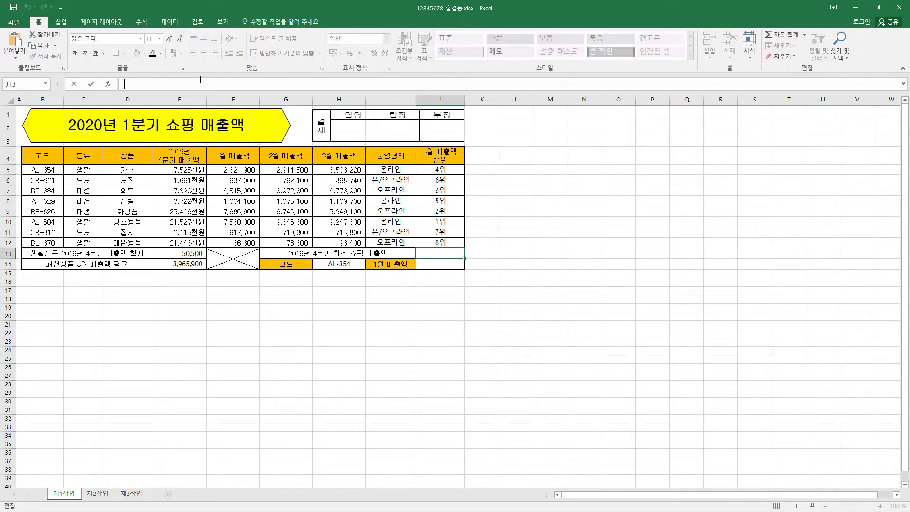
type("=MIN(E5:E12)")
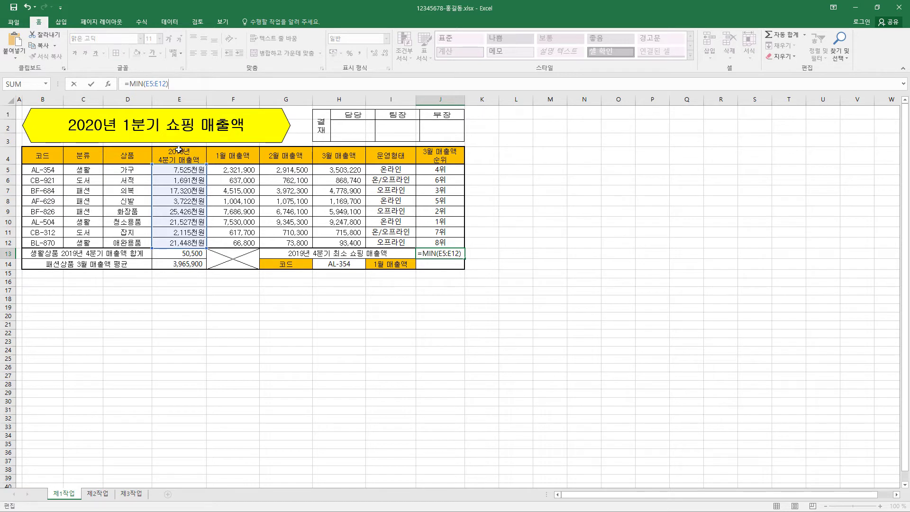
key("Return")
left_click(185, 182)
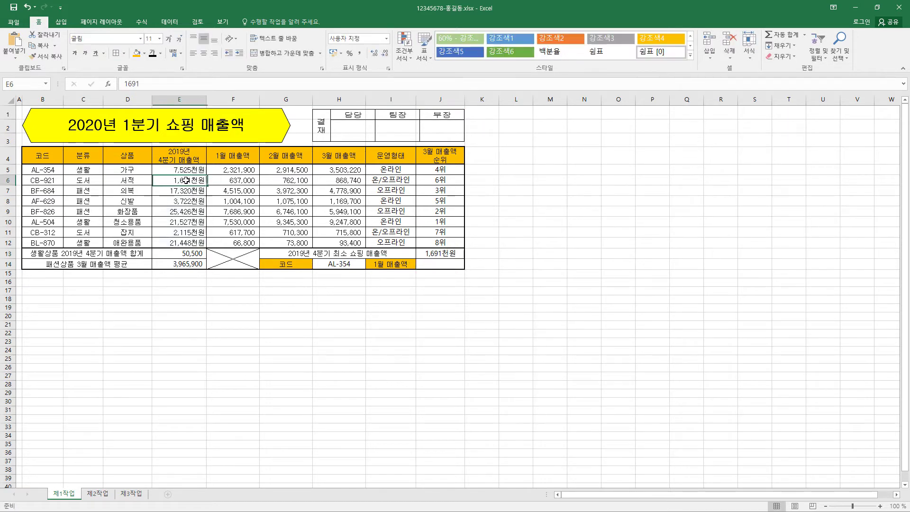
left_click(448, 251)
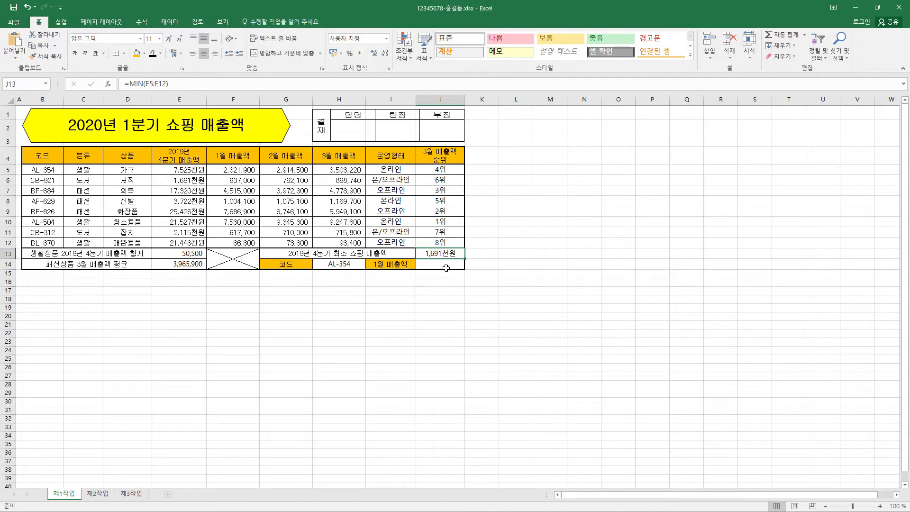
Write =VLOOKUP(H14,$B$4:$H$12,5,0) in J14 to look up the 1월 매출액 for the code in H14
left_click(446, 269)
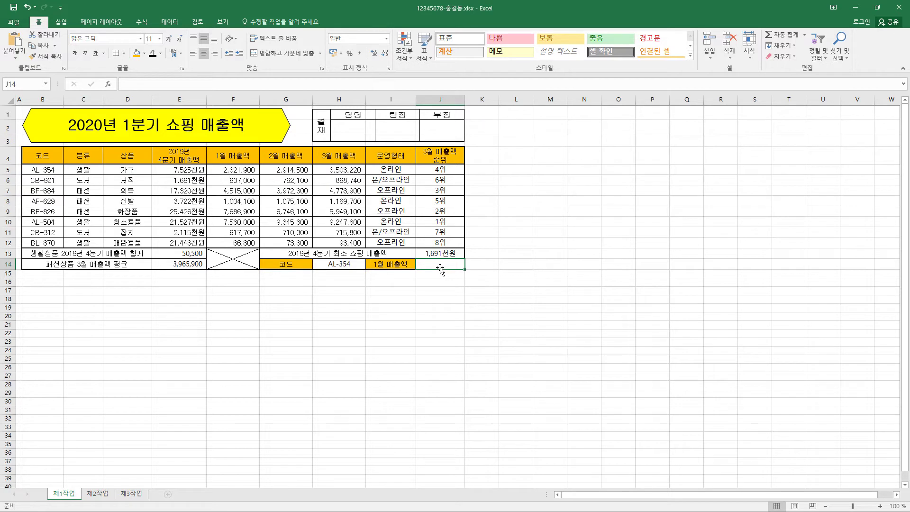
left_click(186, 85)
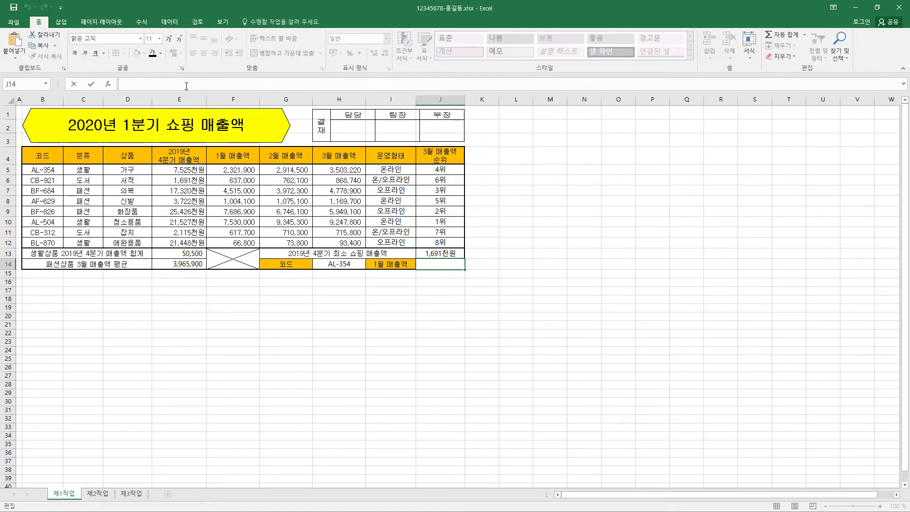
type("=VLOOKUP(H14,$B$4:$H$12,5,0)")
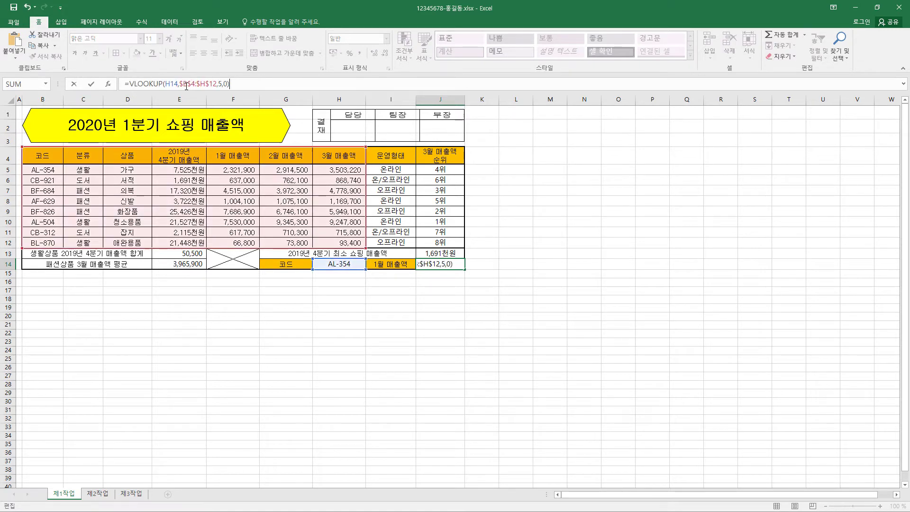
Review the Lookup_value, Table_array, Col_index_num and Range_lookup arguments of the VLOOKUP in J14, and commit the formula as written
left_click(144, 84)
left_click(178, 85)
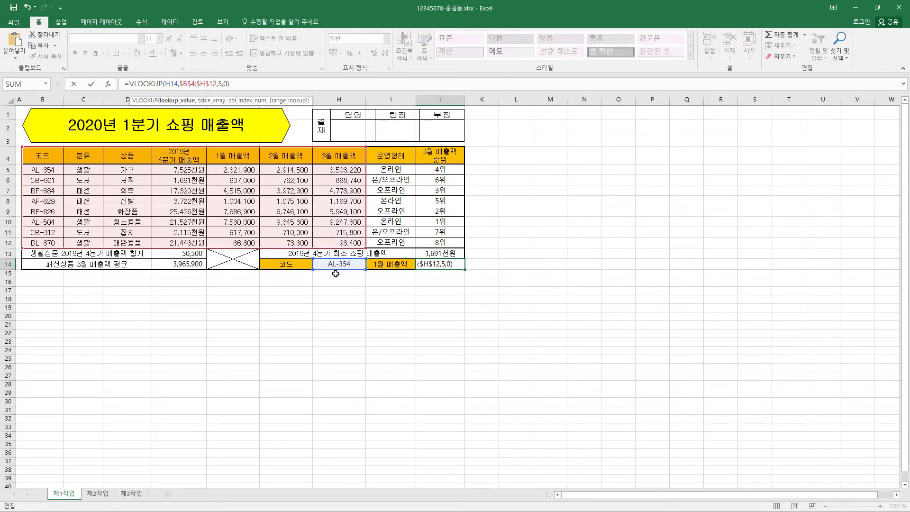
left_click(109, 84)
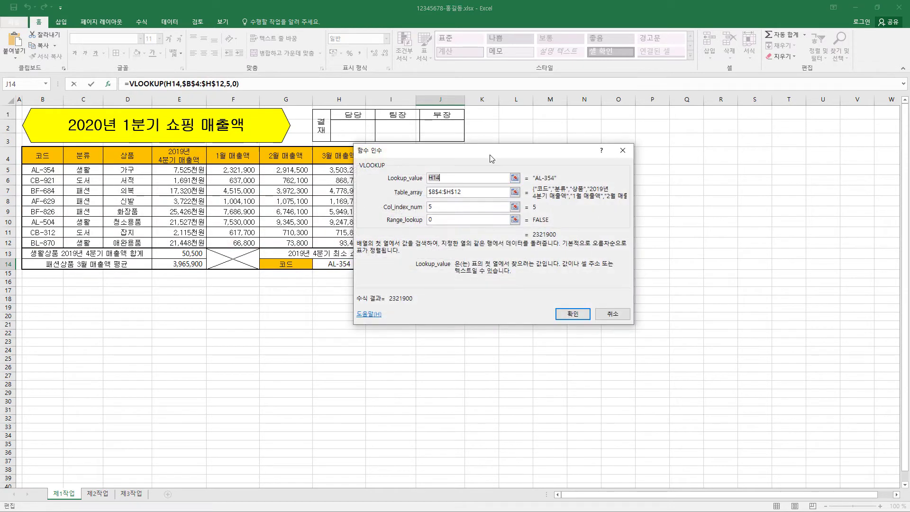
left_click_drag(492, 158, 608, 147)
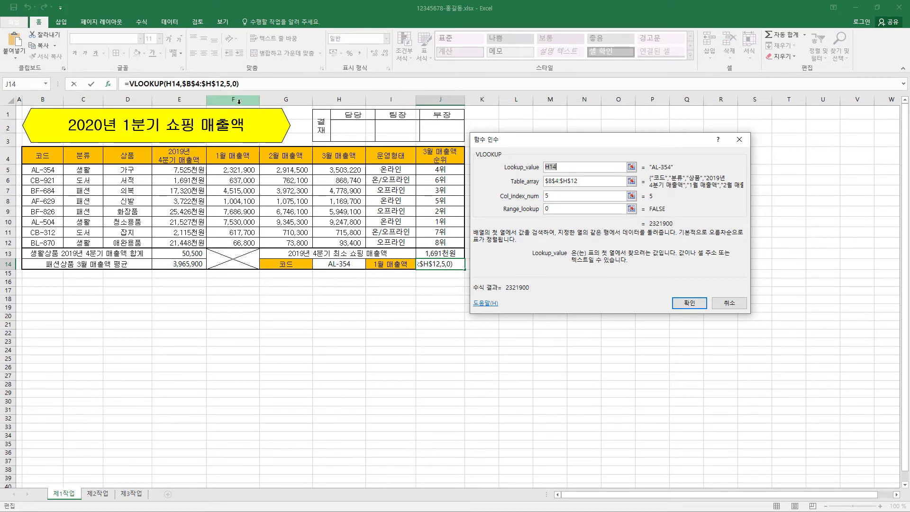
left_click(570, 199)
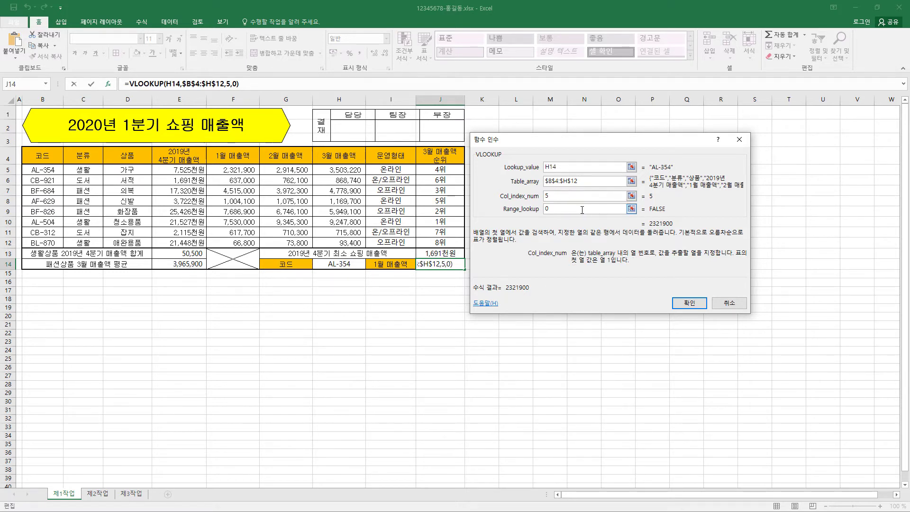
left_click(582, 209)
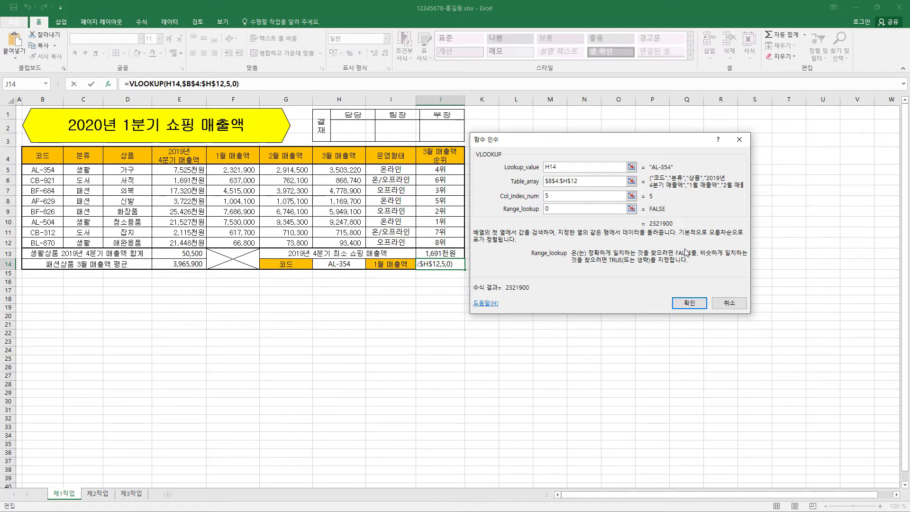
left_click(699, 306)
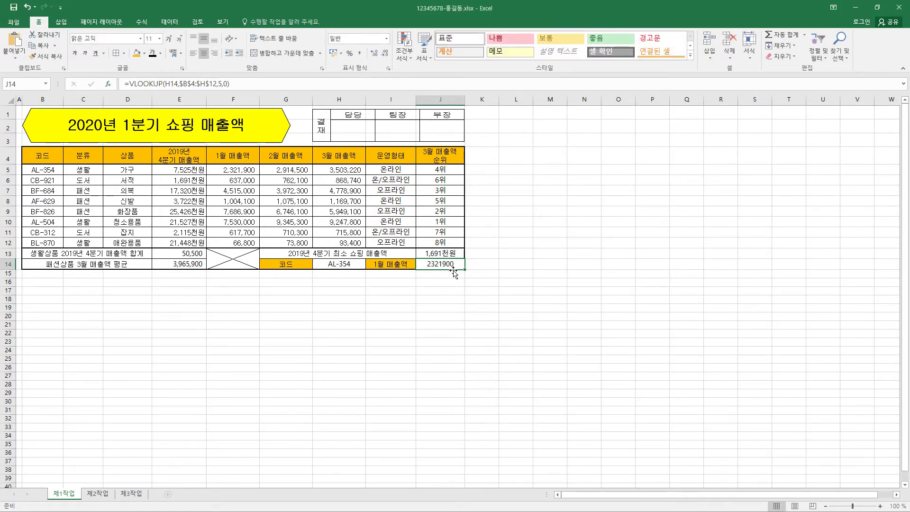
Format J14 as 회계 with 0 decimals and the symbol 없음
key("ctrl+1")
left_click(513, 167)
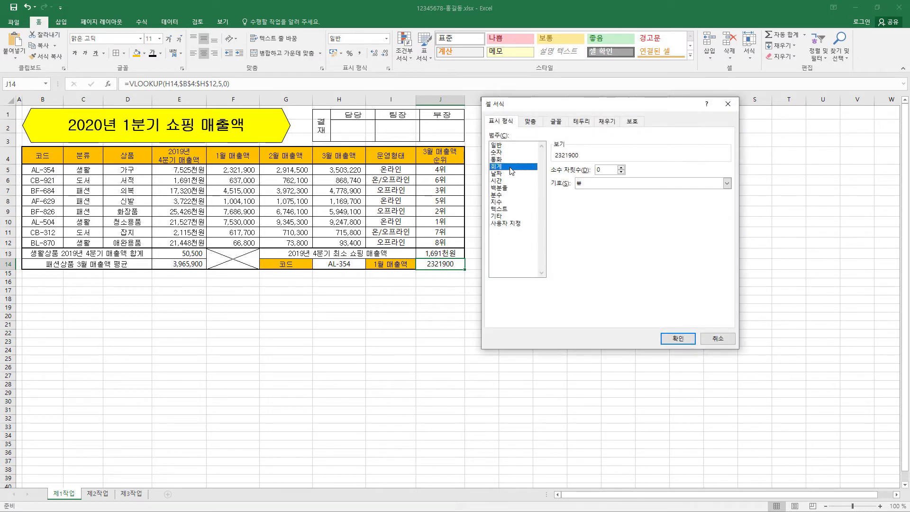
left_click(604, 184)
left_click(588, 192)
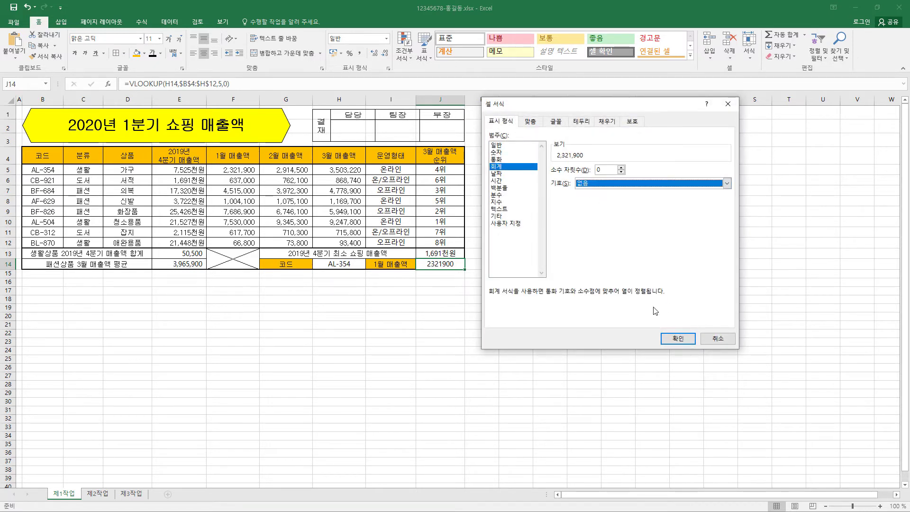
left_click(678, 338)
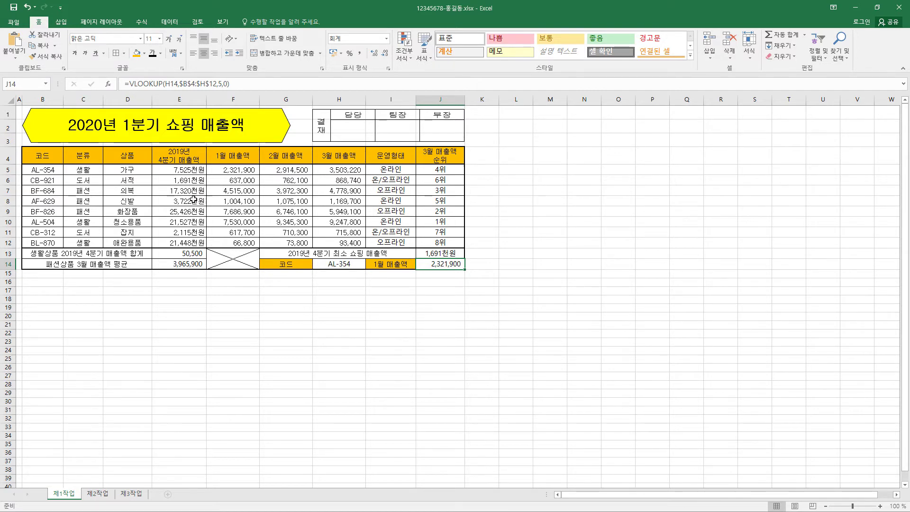
Start a new conditional formatting rule for the data range B5:J12
left_click(36, 174)
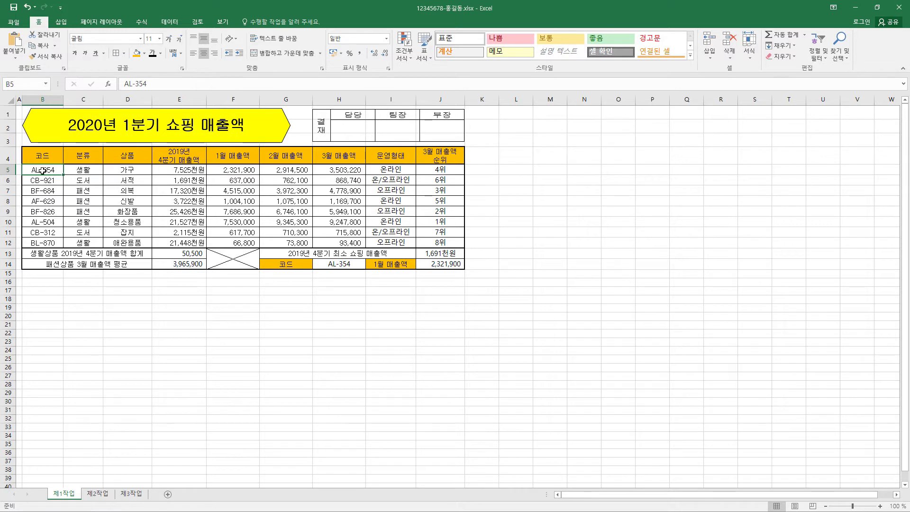
left_click_drag(45, 170, 451, 248)
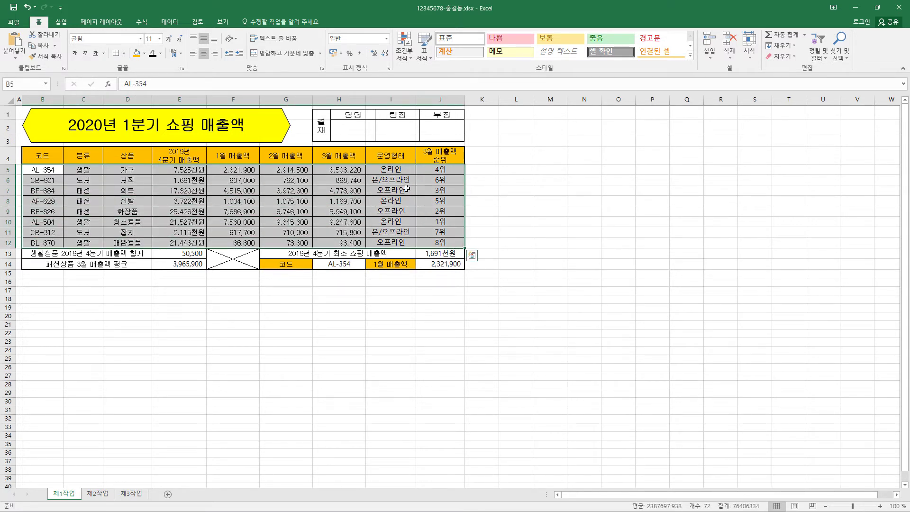
left_click(404, 46)
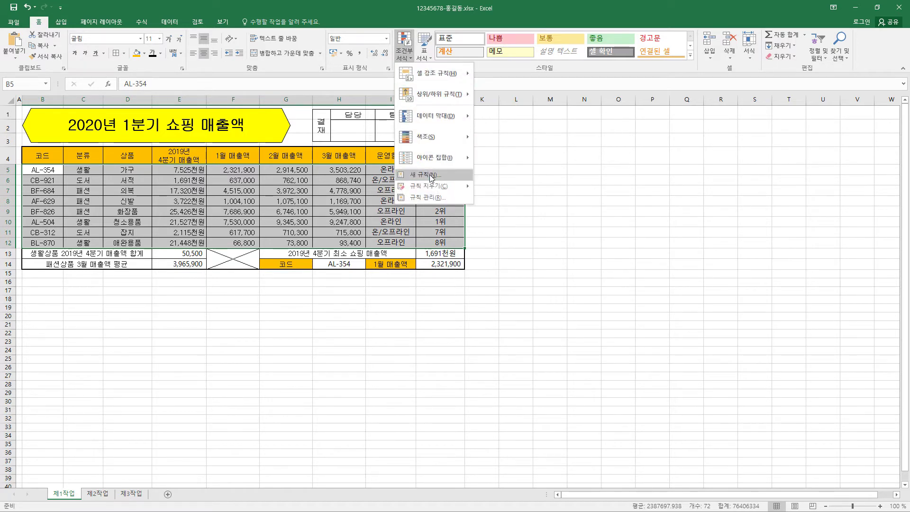
left_click(422, 177)
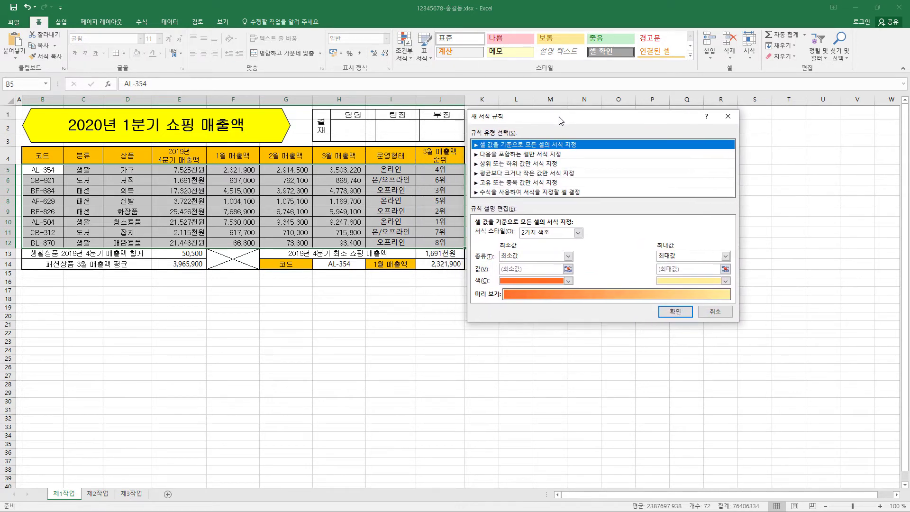
Make the new conditional formatting rule for the data rows formula-based, with the condition =$H5>=5000000
left_click(527, 193)
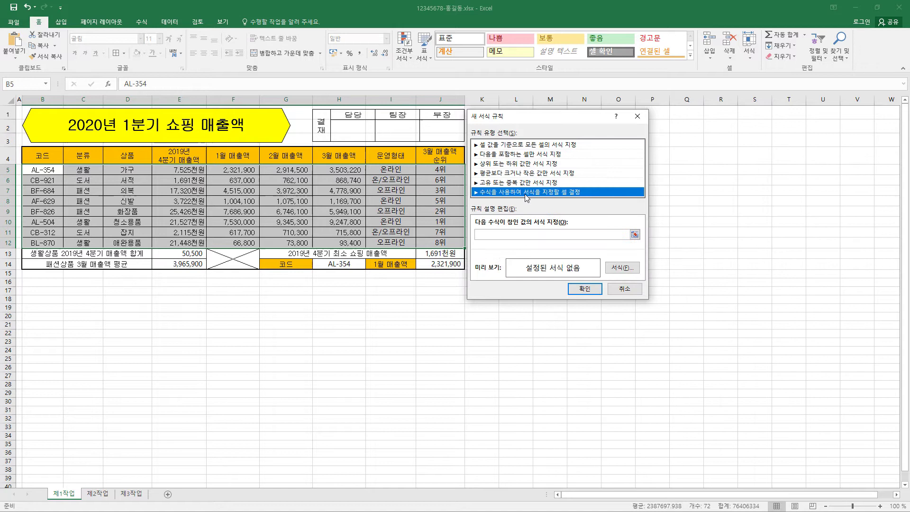
left_click(527, 235)
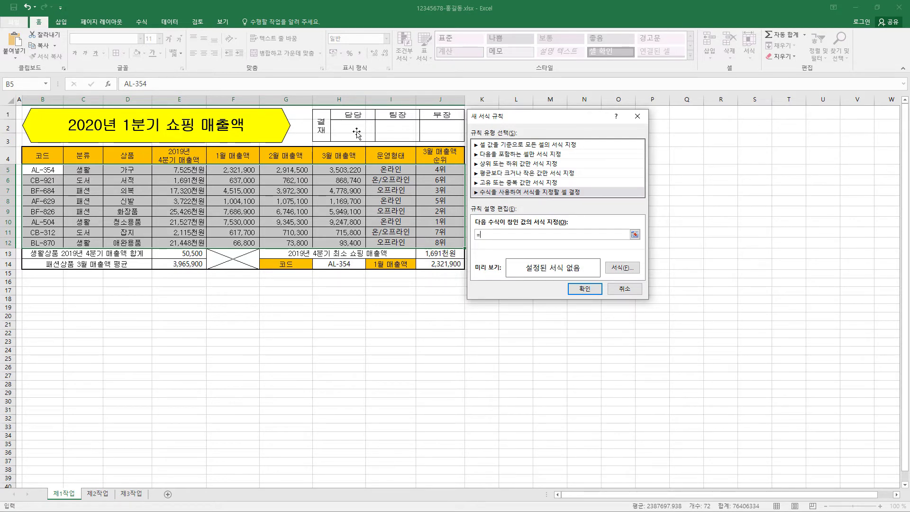
left_click(350, 171)
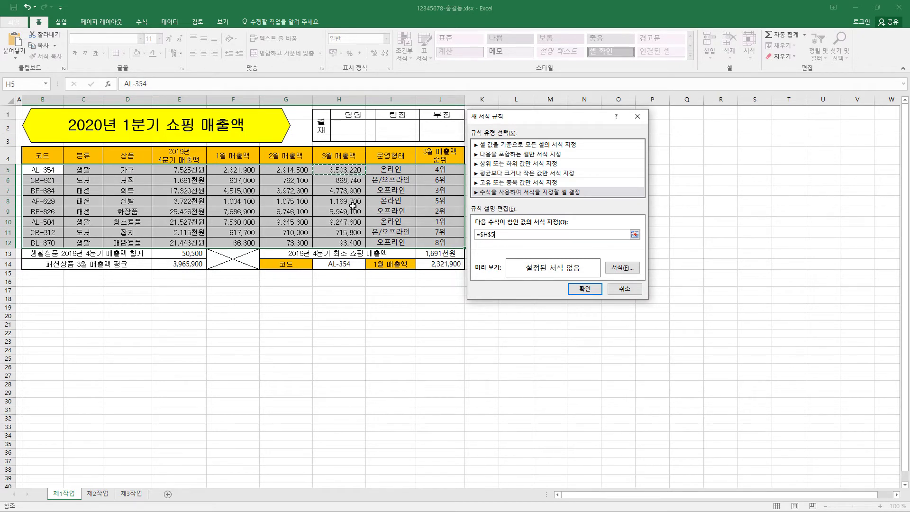
left_click(498, 235)
type(">=5000000")
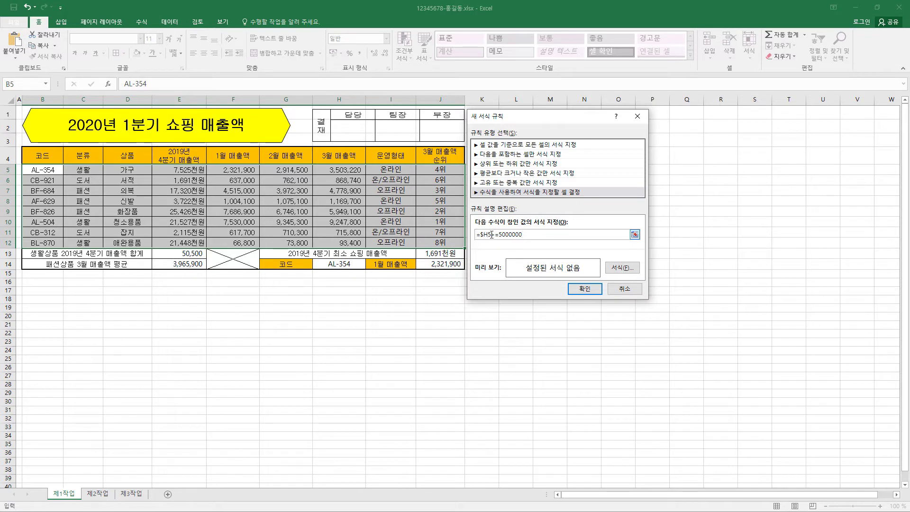
left_click(491, 243)
Set the rule's format to a bold font in standard blue and apply the conditional formatting rule to the data rows
left_click(622, 267)
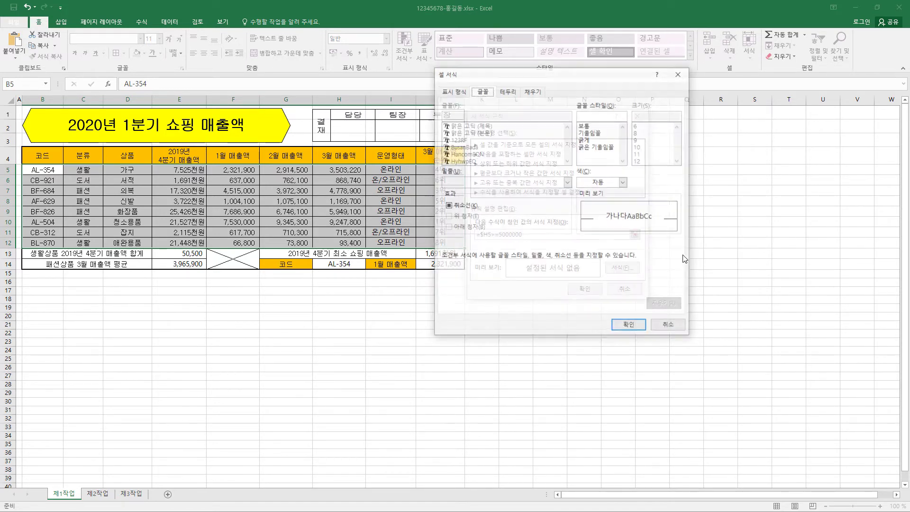
left_click(624, 182)
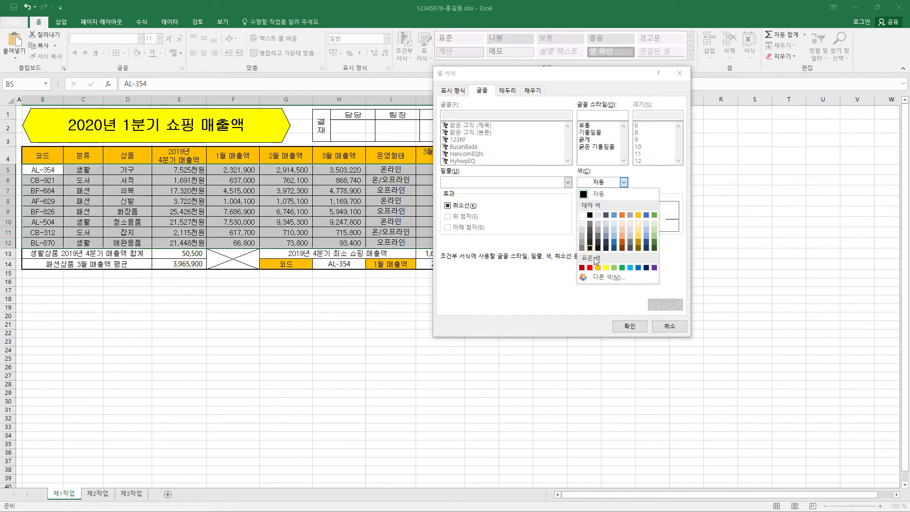
left_click(639, 268)
left_click(586, 139)
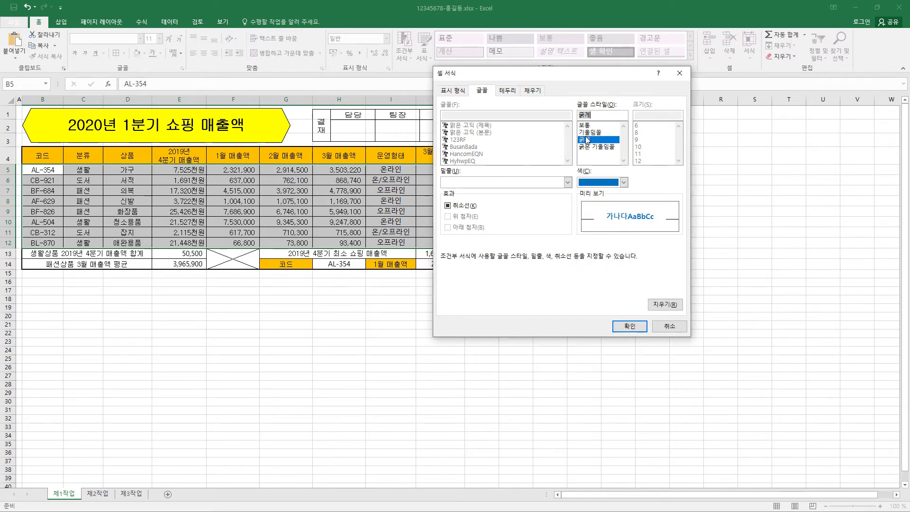
left_click(630, 327)
left_click(585, 291)
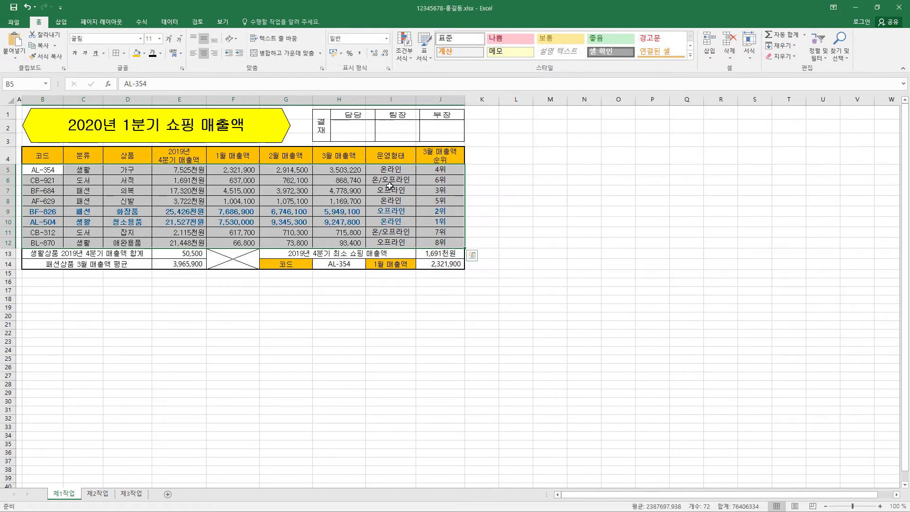
left_click(357, 212)
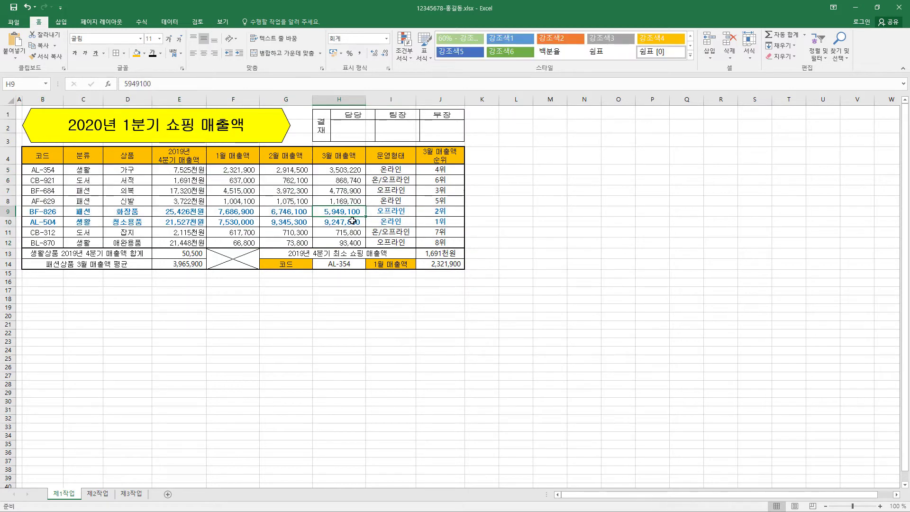
left_click(353, 220)
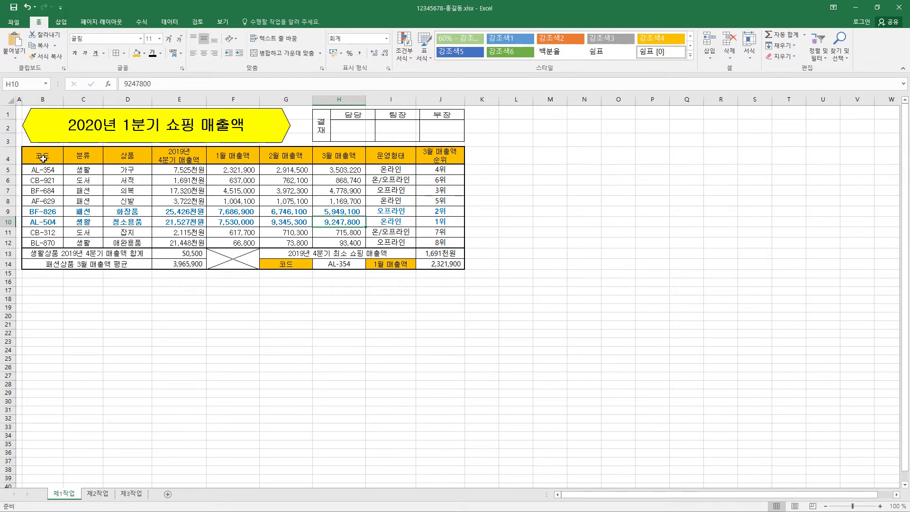
Copy the table range B4:H12 from sheet 제1작업 to cell B2 of sheet 제2작업, keeping the source column widths
left_click_drag(42, 158, 341, 243)
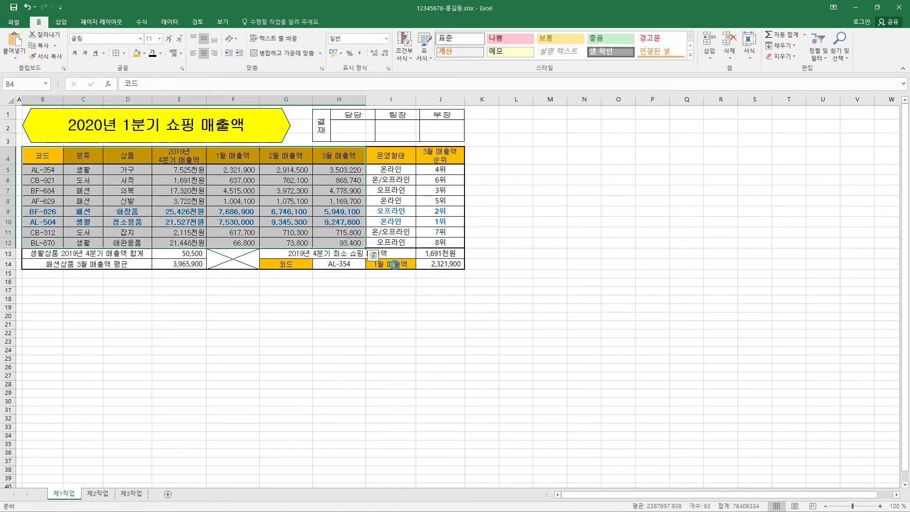
key("ctrl+c")
left_click(103, 496)
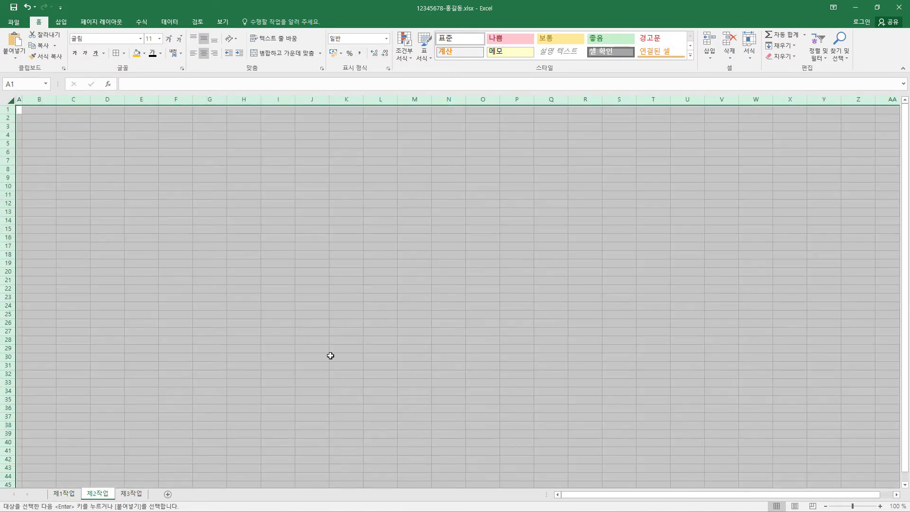
left_click(30, 119)
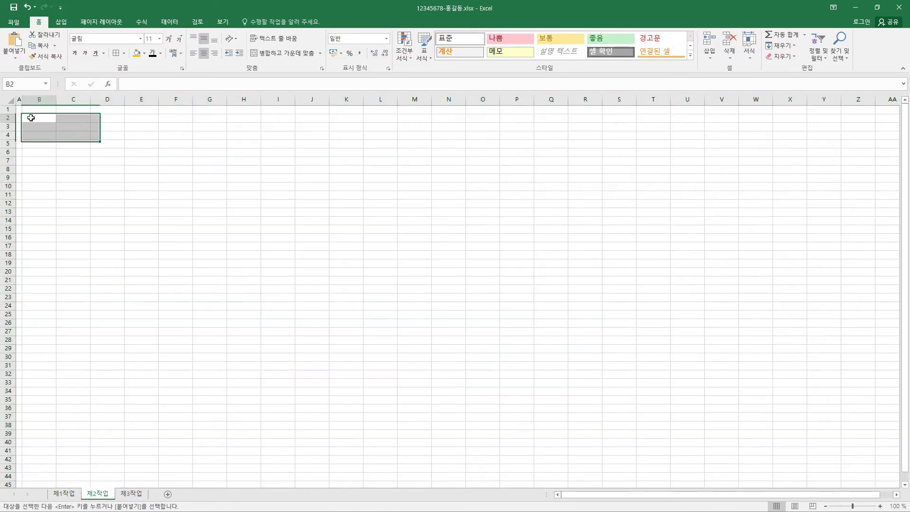
left_click(15, 58)
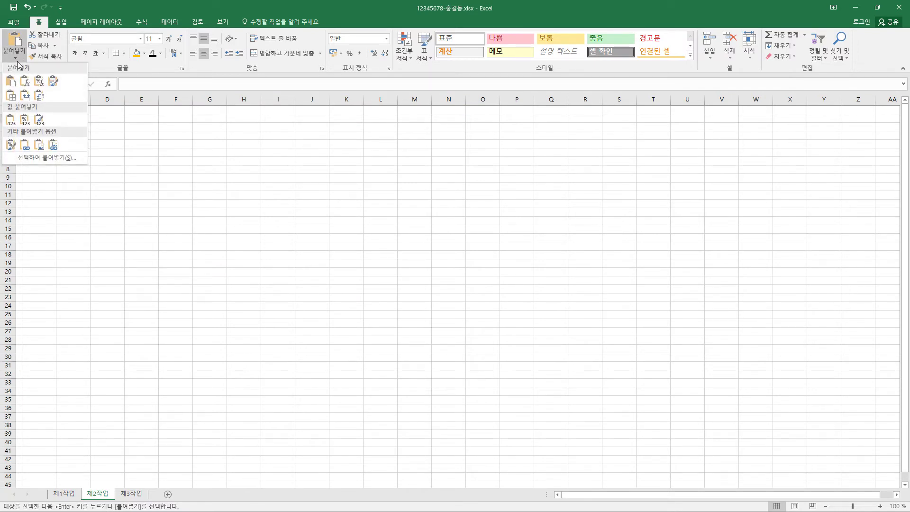
left_click(26, 96)
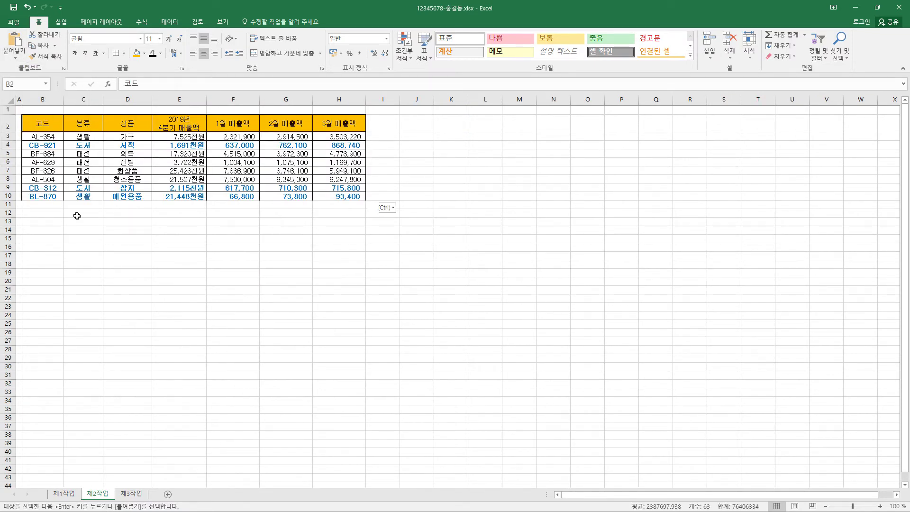
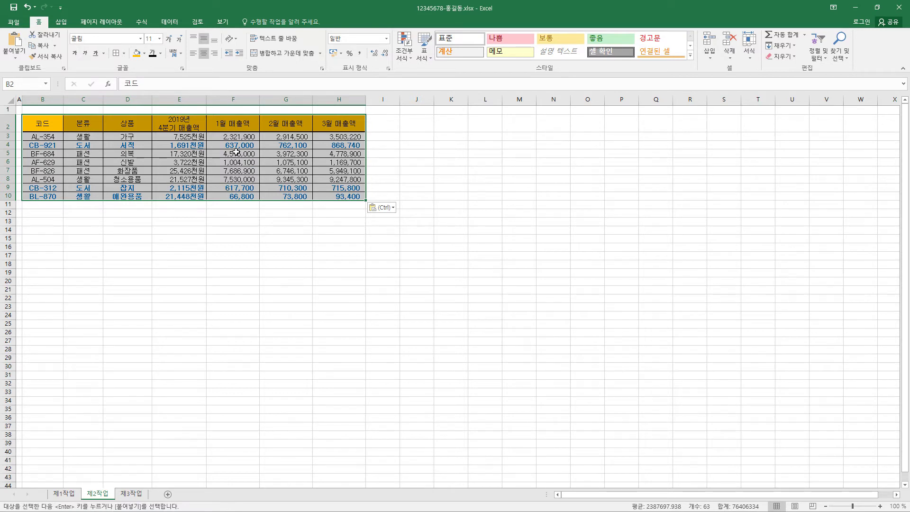
Copy the 분류 and 3월 매출액 headers to cell B14 as headings of the filter criteria range
left_click(93, 124)
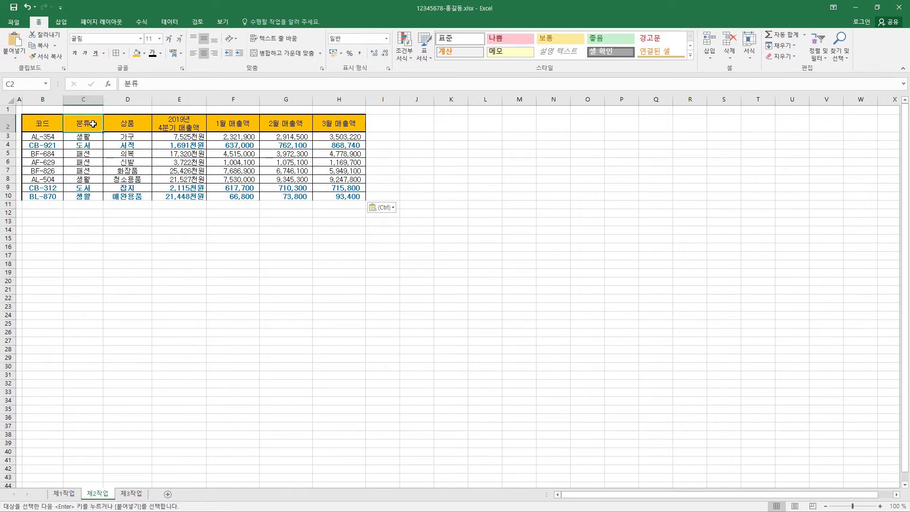
left_click(328, 126, "ctrl")
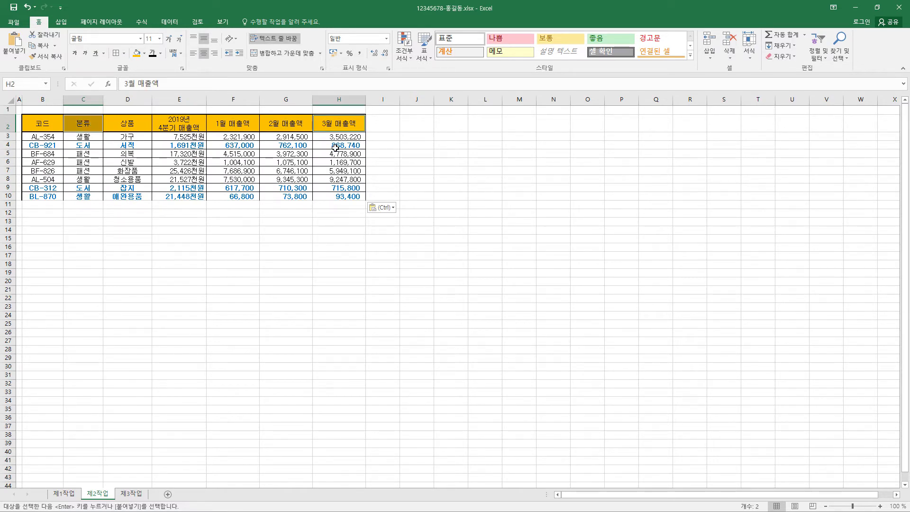
key("ctrl+c")
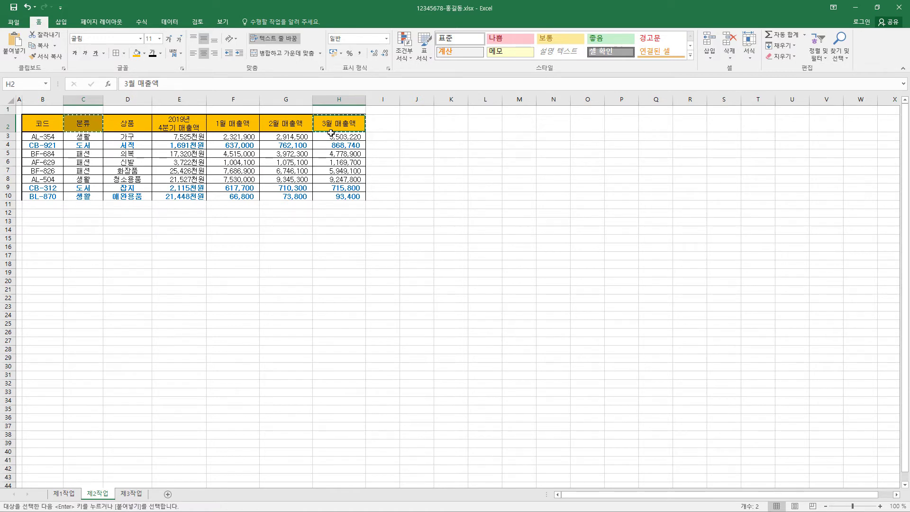
left_click(47, 231)
key("ctrl+v")
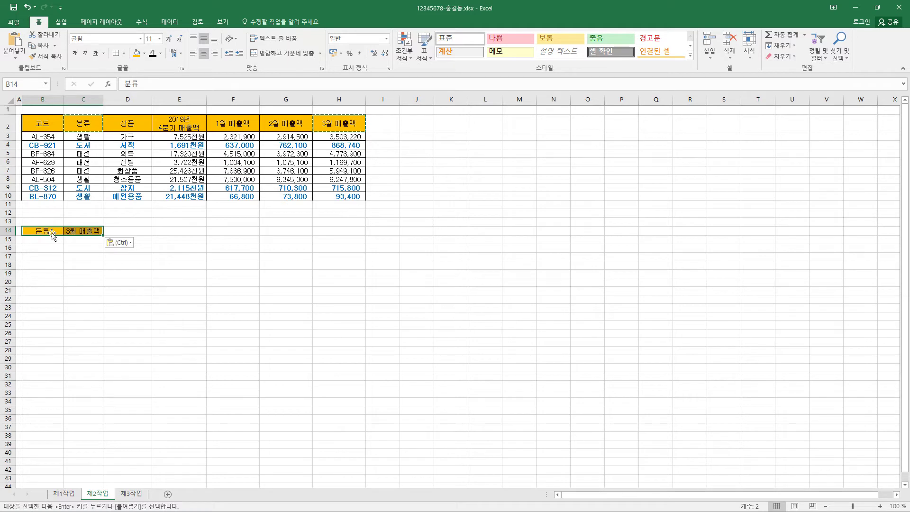
Enter the criteria 도서 in B15 and >=5000000 one row lower in C16, and widen column C slightly
left_click(51, 241)
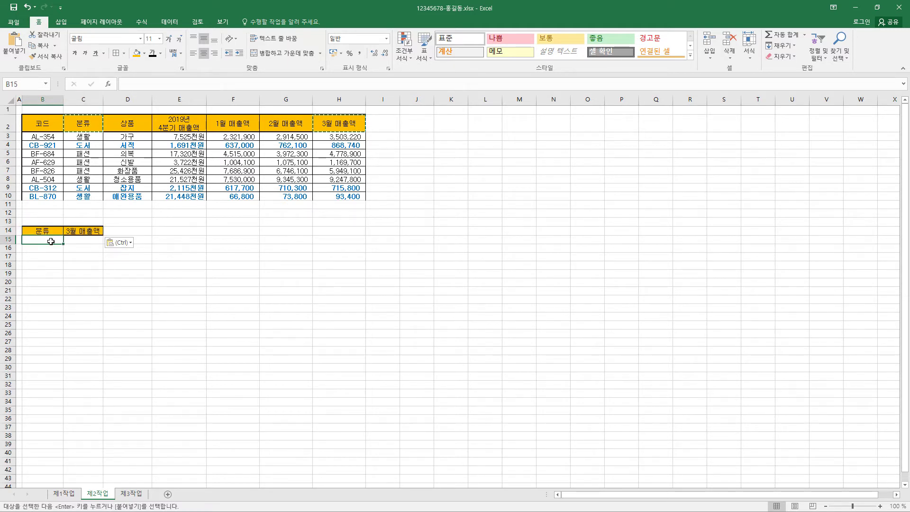
type("도서")
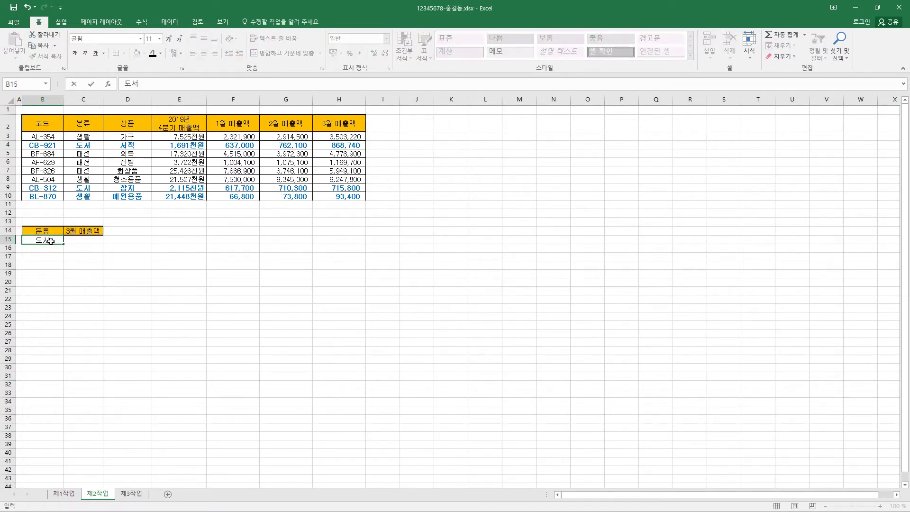
key("ctrl+Return")
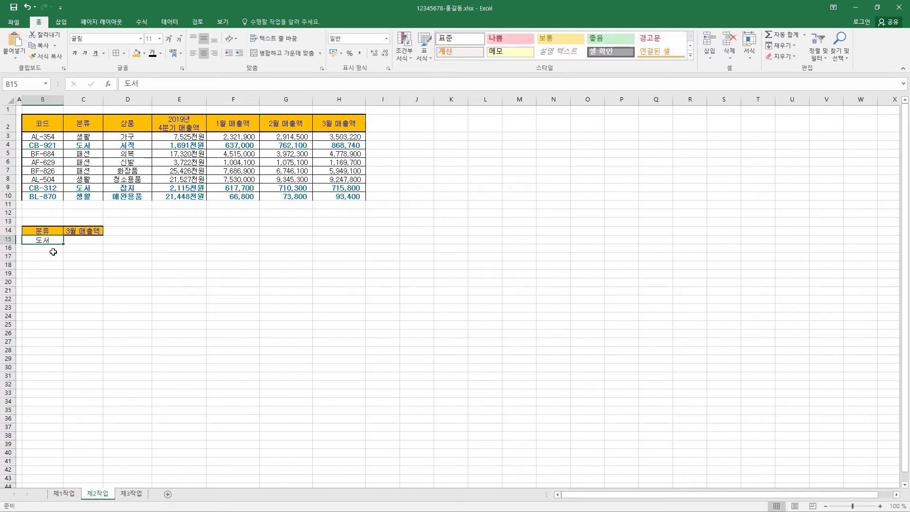
left_click(84, 242)
key("ctrl+v")
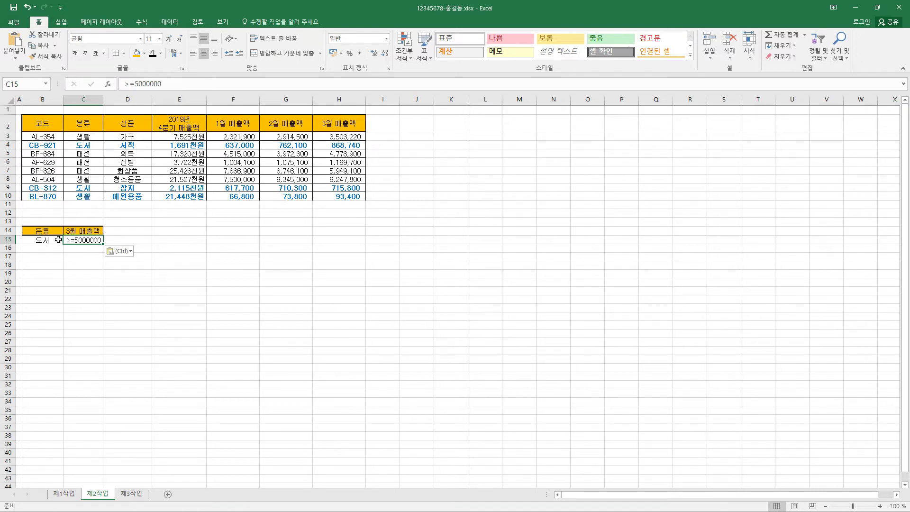
left_click_drag(84, 241, 88, 255)
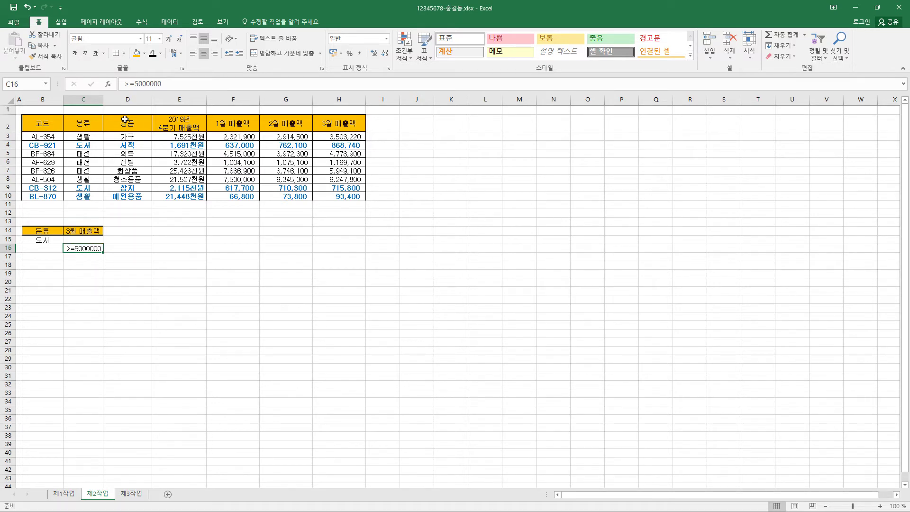
left_click_drag(103, 102, 108, 102)
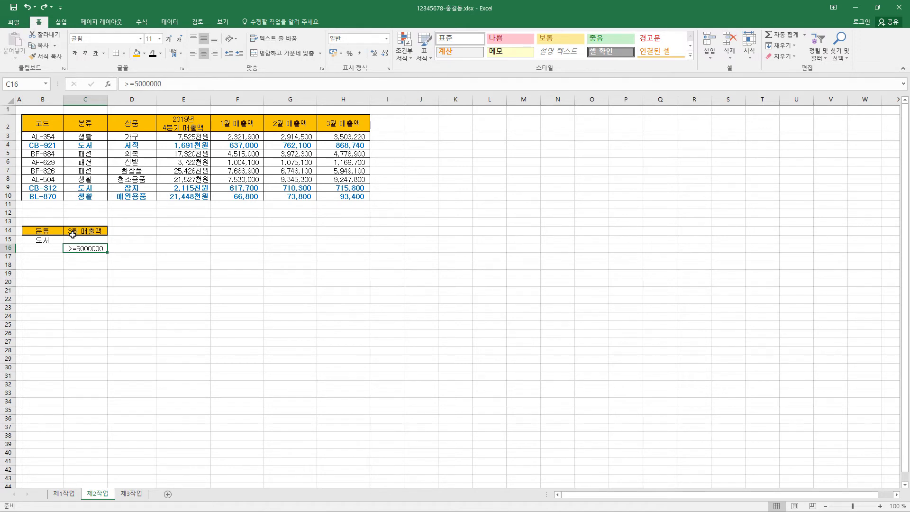
Copy the 코드, 2019년 4분기 매출액 and 1월 to 3월 매출액 headers to B18 and widen column C a little more
left_click(49, 125)
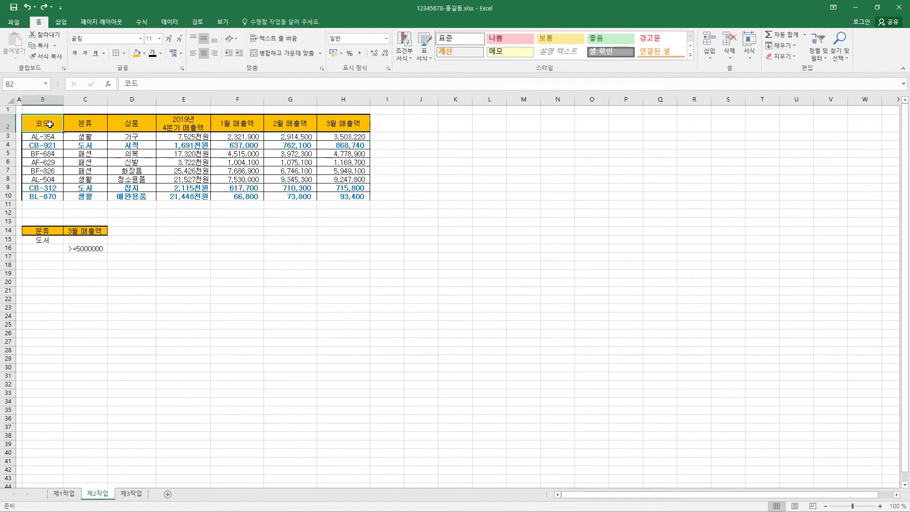
left_click(182, 125, "ctrl")
left_click_drag(182, 125, 332, 125)
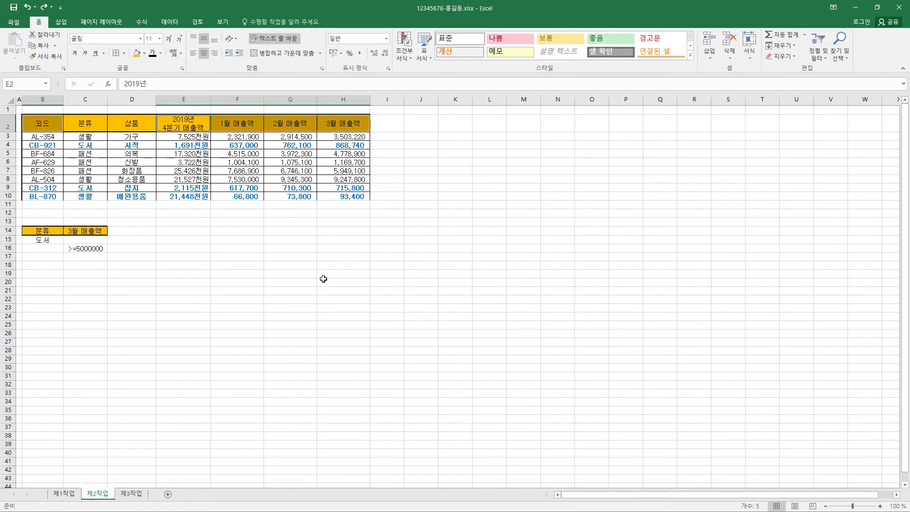
key("ctrl+c")
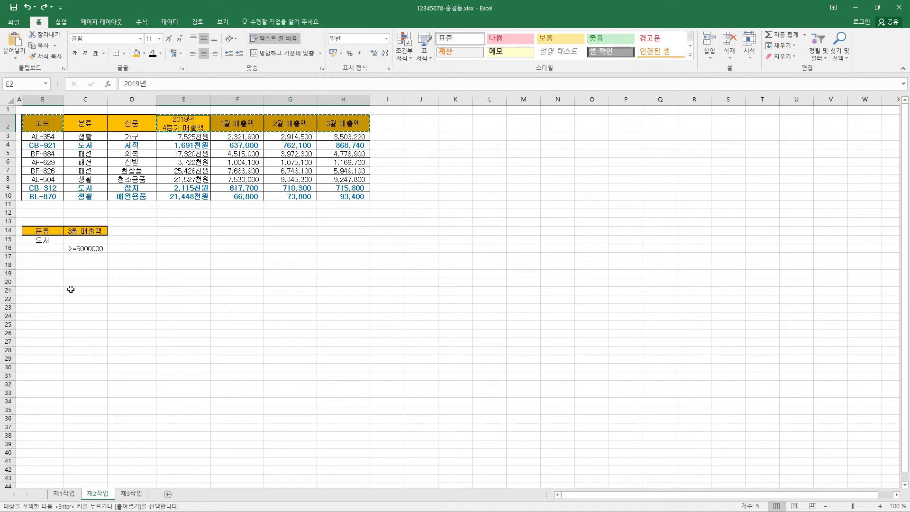
left_click(51, 266)
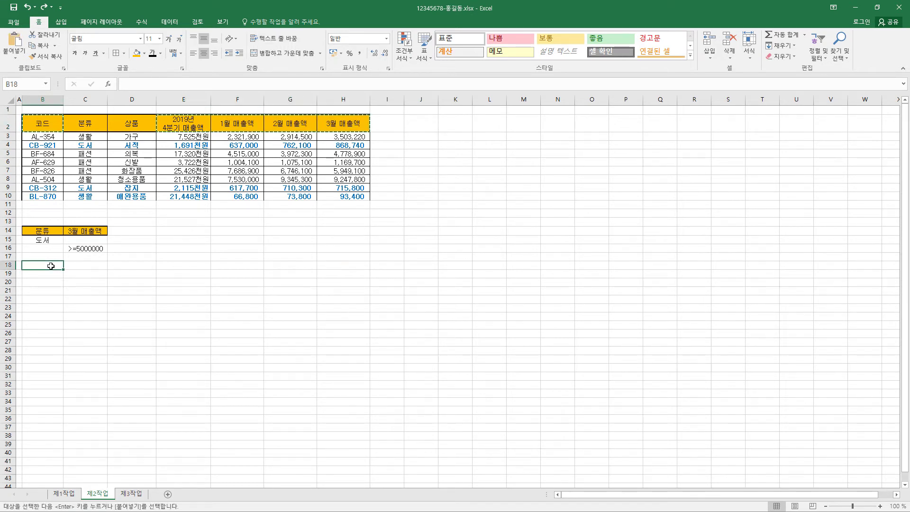
key("ctrl+v")
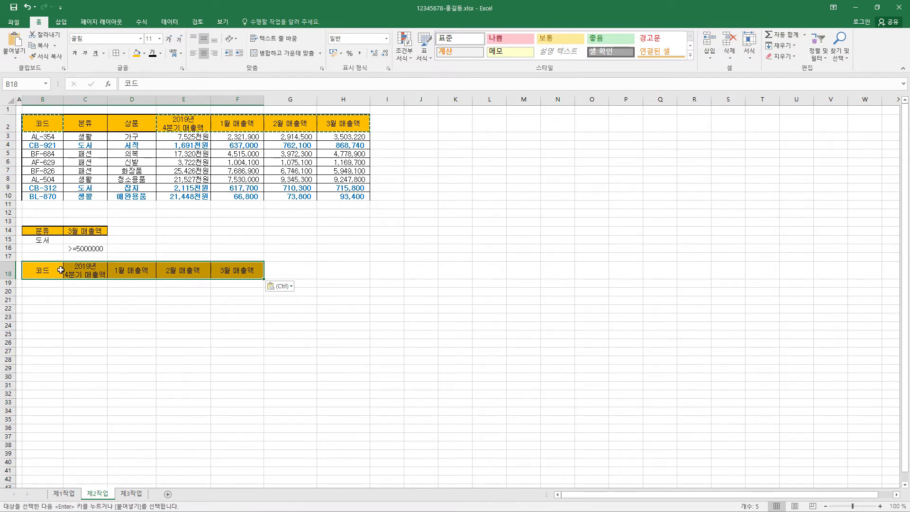
left_click_drag(107, 99, 111, 99)
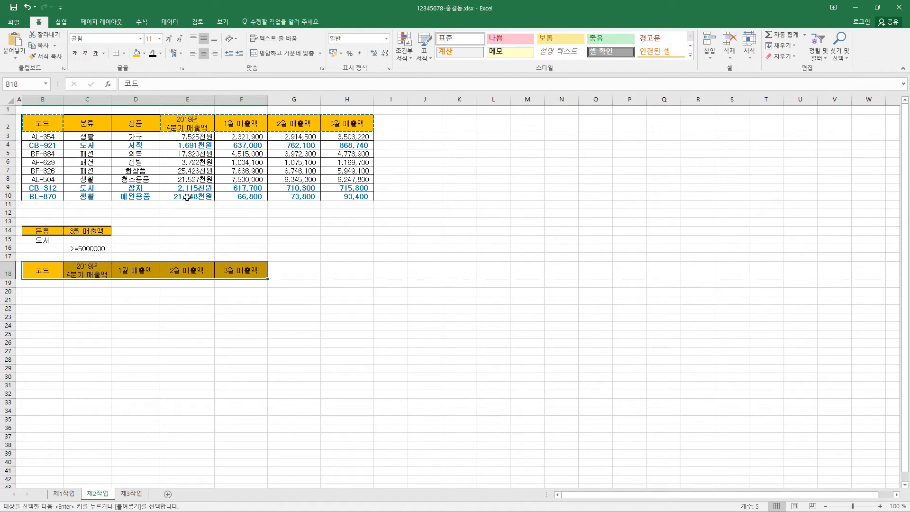
Run an advanced filter on B2:H10 with criteria range B14:C16, copying the matching records to the headings in B18:F18
left_click(171, 23)
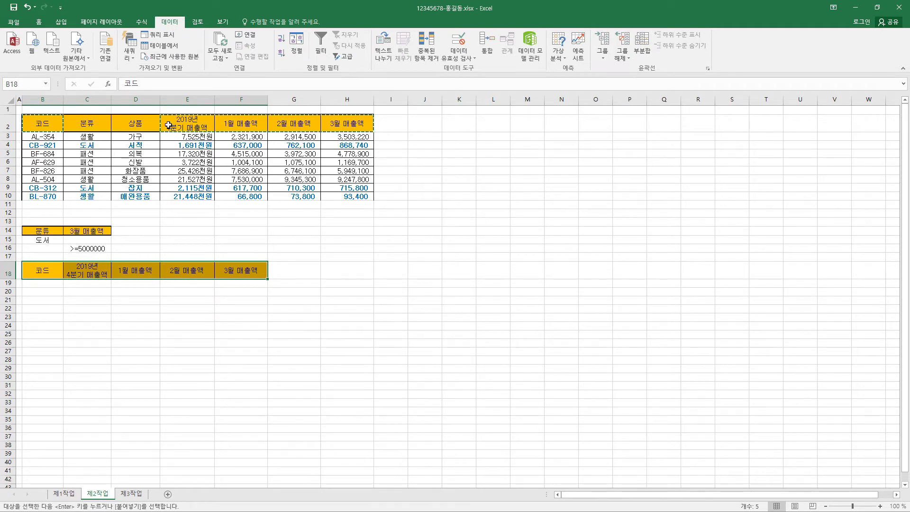
left_click_drag(42, 124, 317, 204)
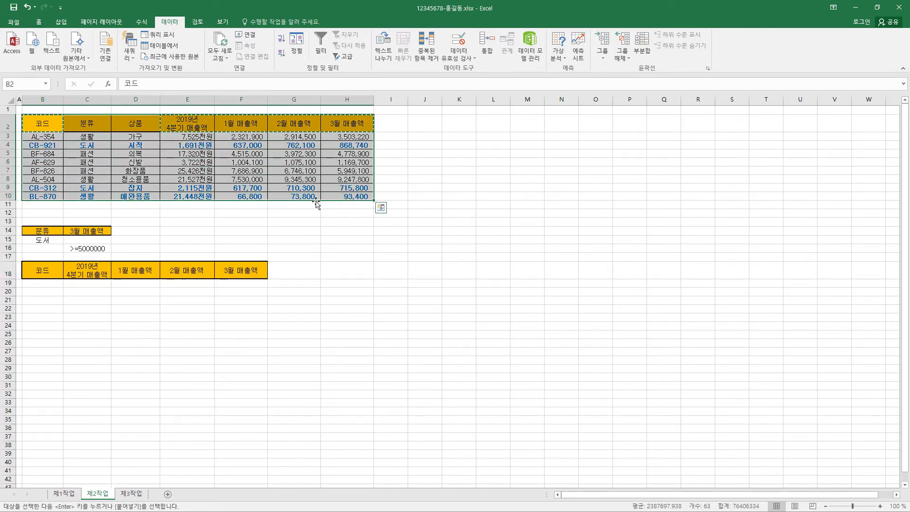
left_click(350, 61)
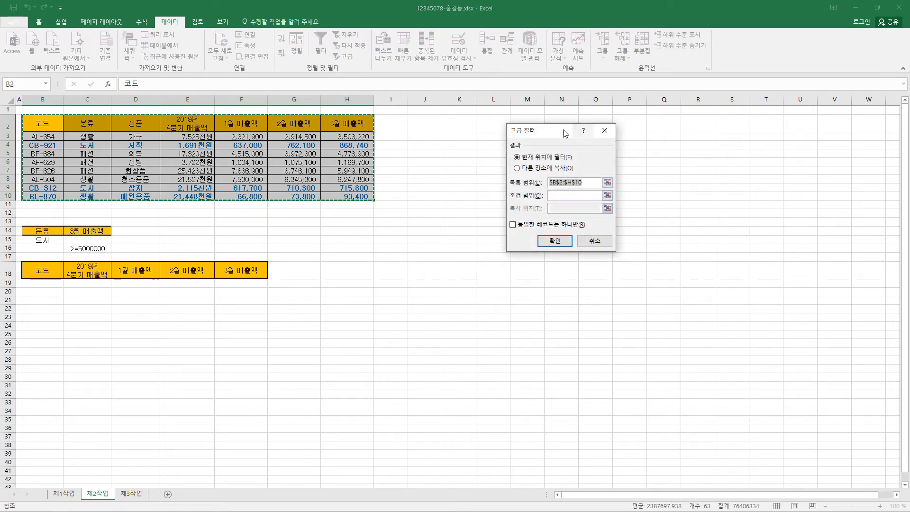
left_click(463, 170)
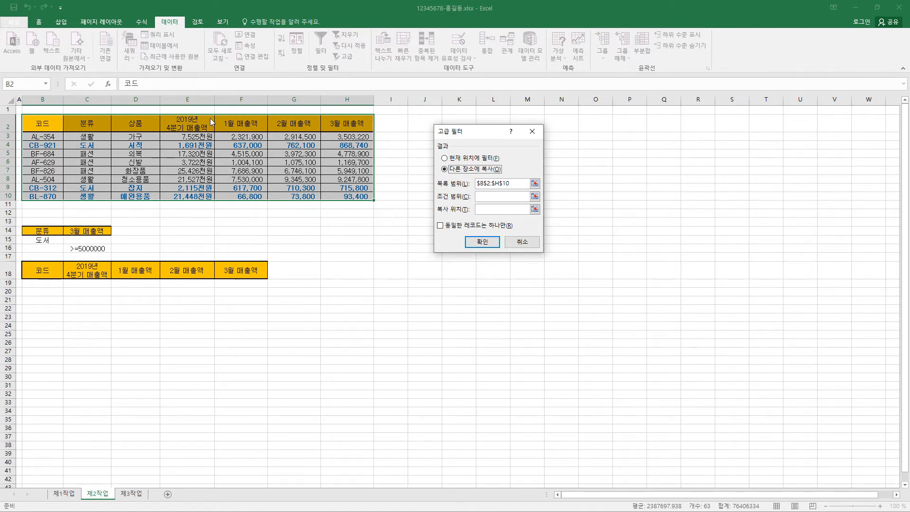
left_click(488, 196)
left_click_drag(43, 231, 93, 248)
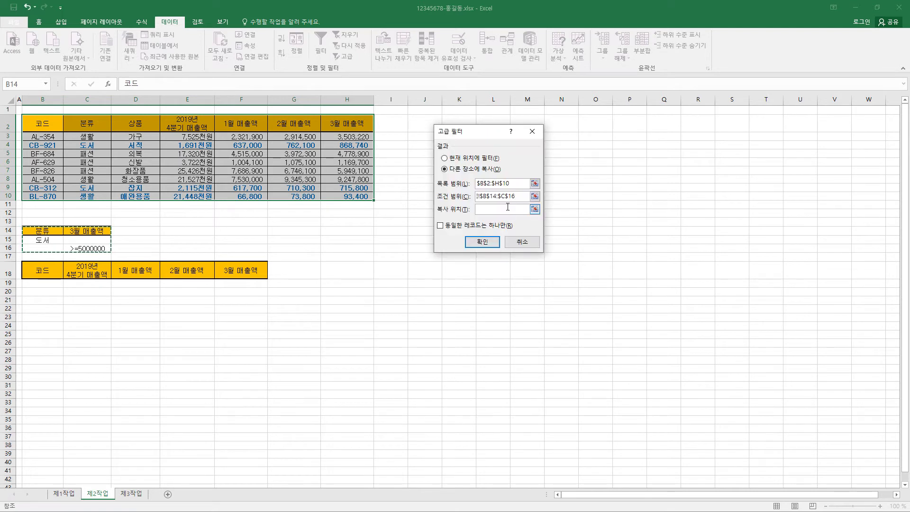
left_click(483, 210)
left_click_drag(42, 273, 249, 271)
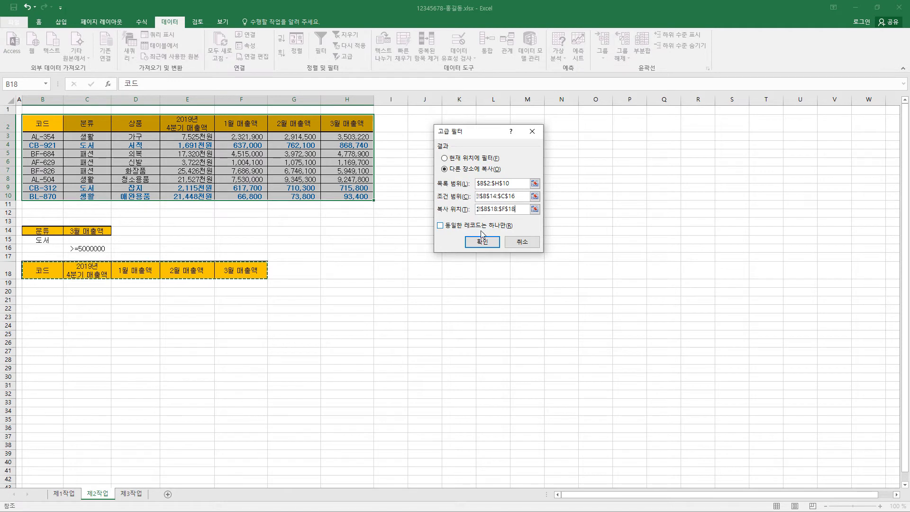
left_click(483, 243)
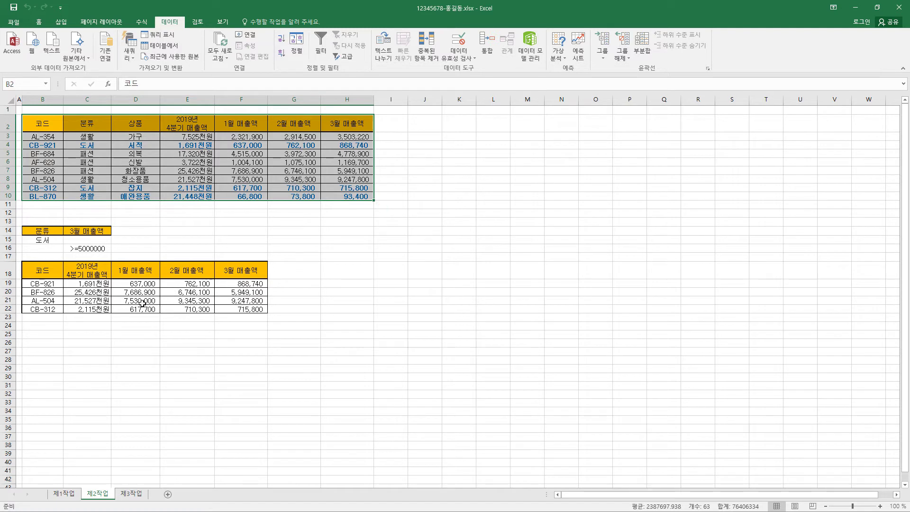
Remove the fill colour from the extracted range B18:F22
left_click_drag(45, 272, 240, 312)
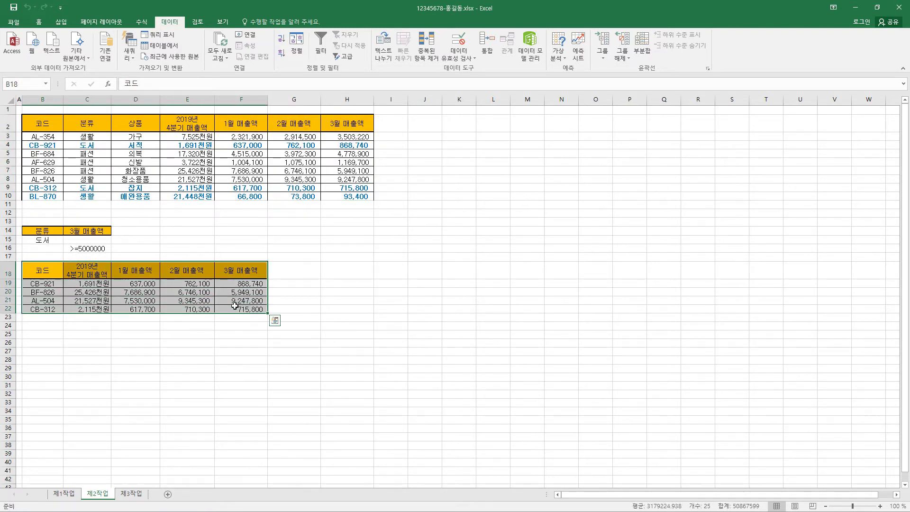
left_click(39, 22)
left_click(144, 53)
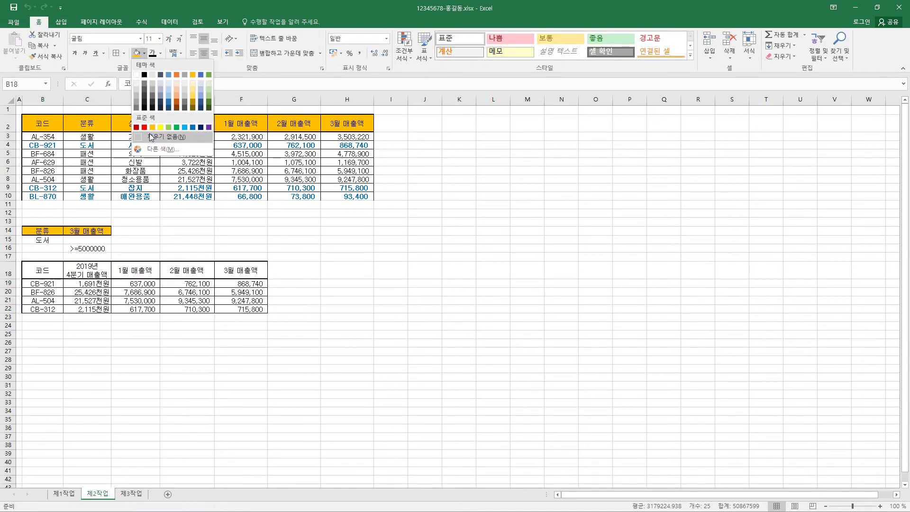
left_click(155, 140)
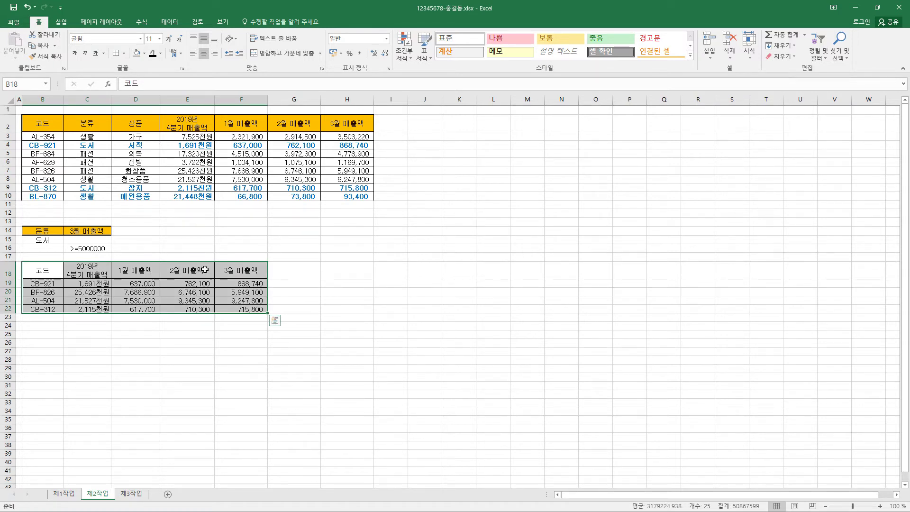
Format B18:F22 as a table with headers, using the darker blue style in the first row of the 보통 group
left_click(425, 59)
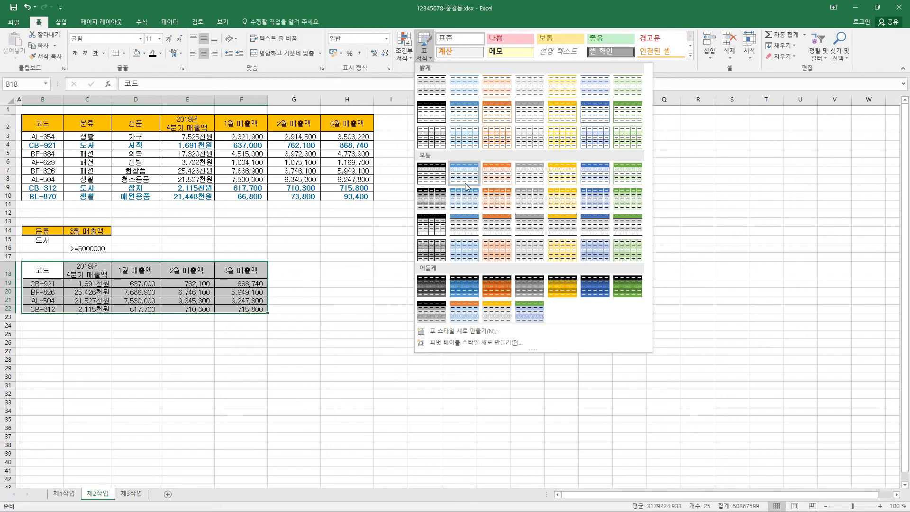
left_click(593, 177)
left_click_drag(487, 164, 348, 216)
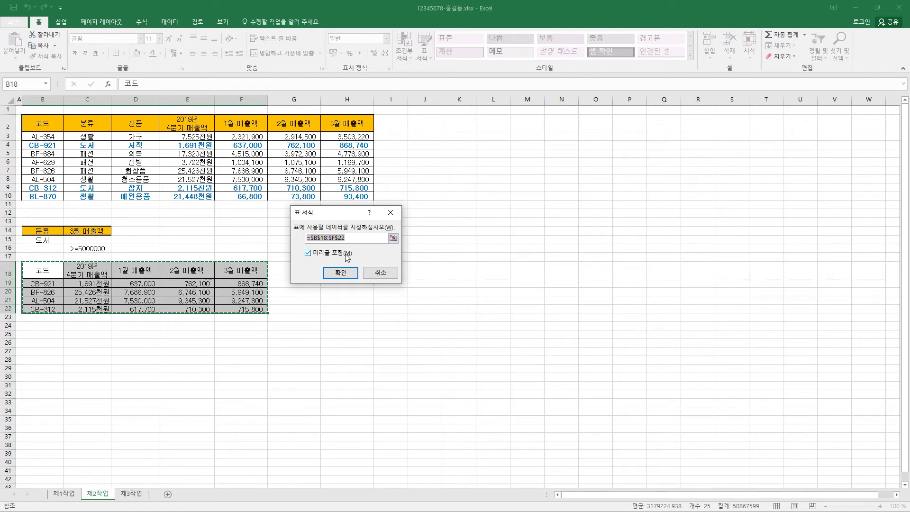
left_click(344, 279)
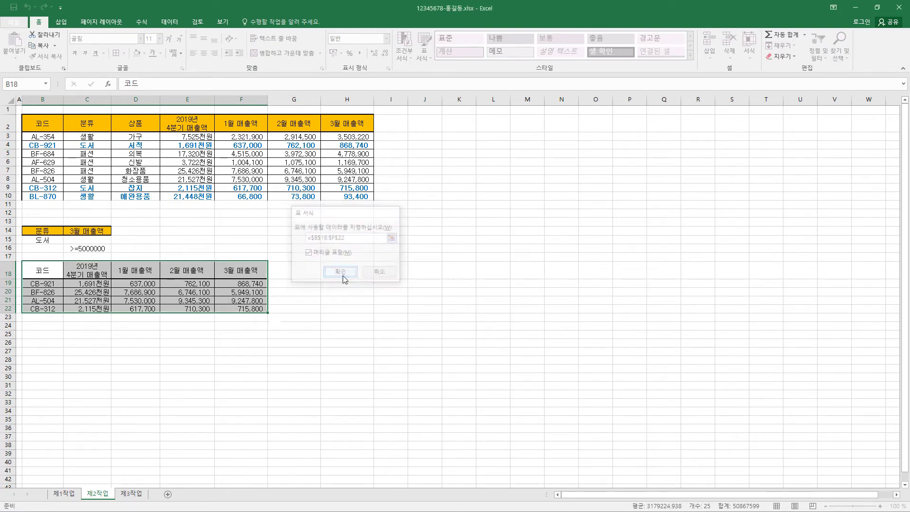
left_click(59, 273)
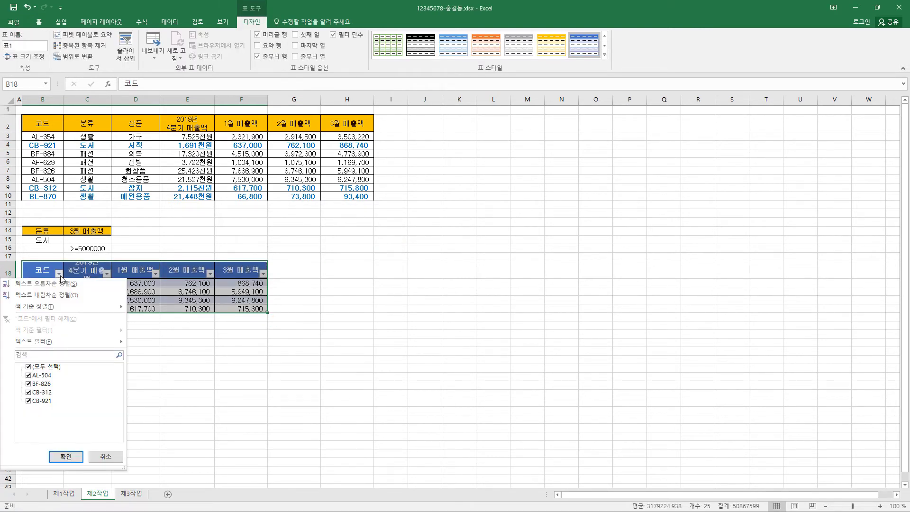
left_click(59, 274)
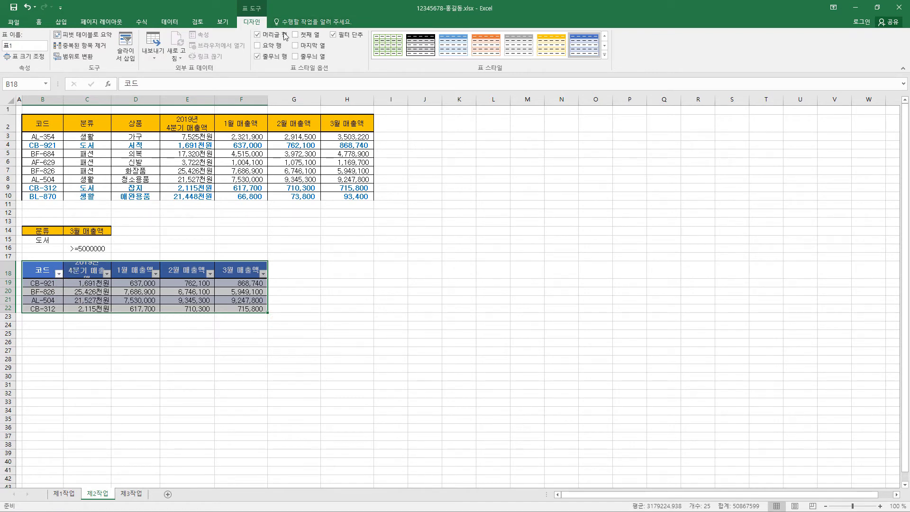
left_click(333, 35)
left_click(334, 37)
Make row 18 slightly taller and widen column C so the two-line 2019년 4분기 매출액 header fits
left_click(8, 271)
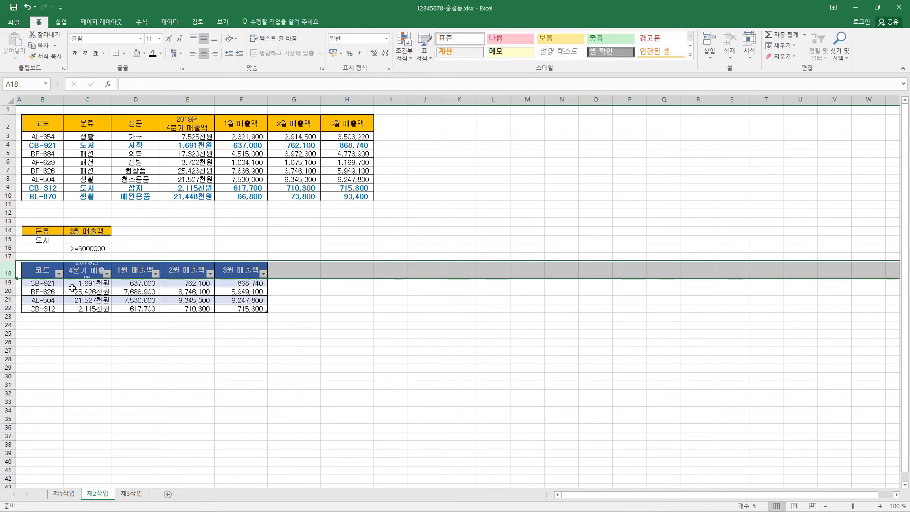
left_click_drag(10, 279, 20, 285)
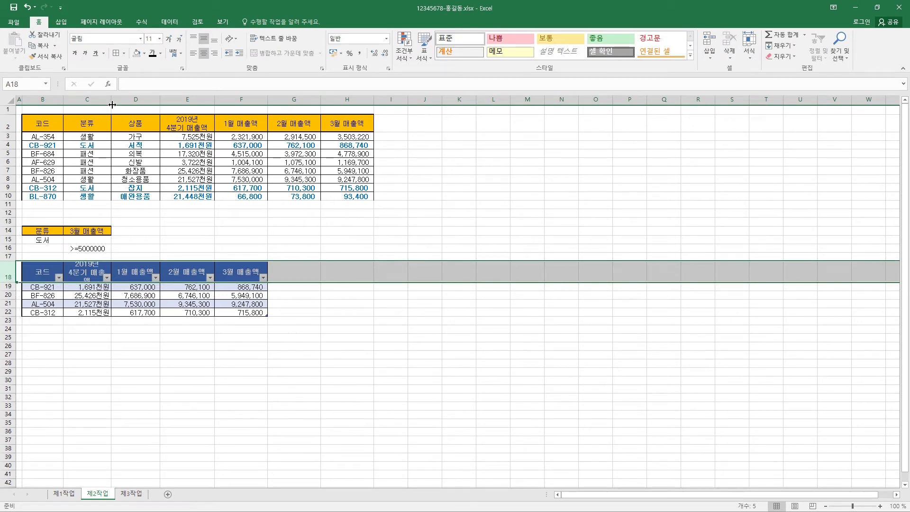
left_click_drag(112, 105, 122, 104)
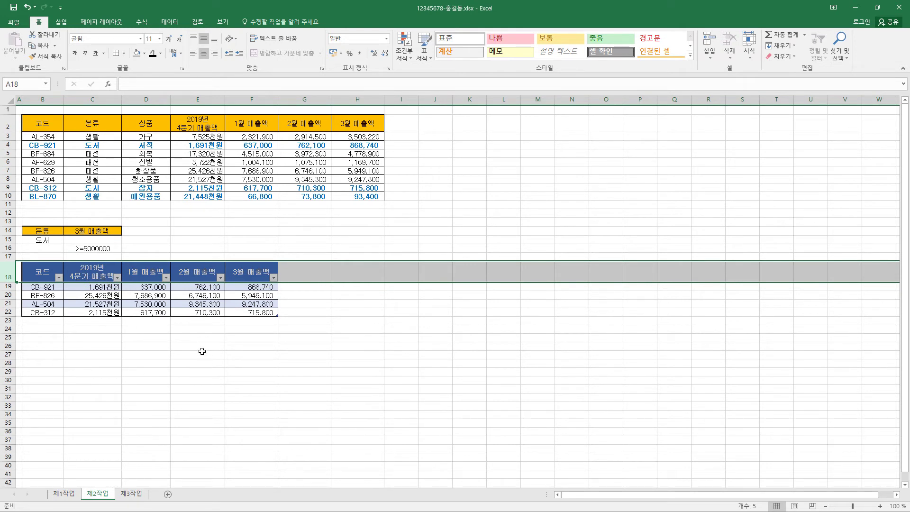
left_click(243, 322)
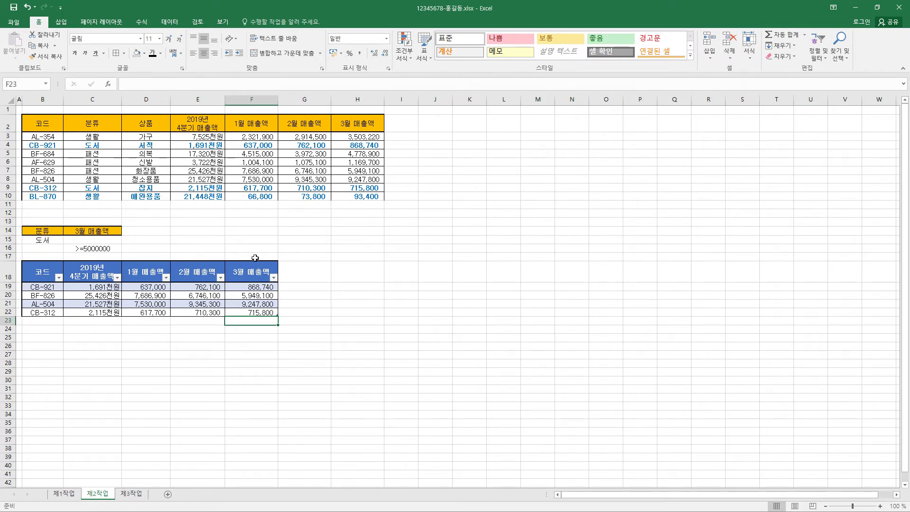
Add a thick bottom border to the table's last row, B10:H10
left_click_drag(42, 196, 351, 194)
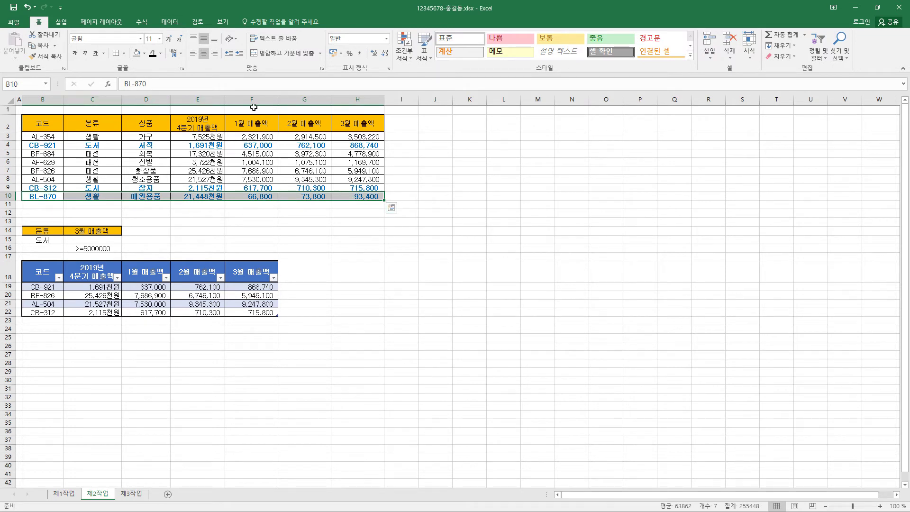
left_click(125, 54)
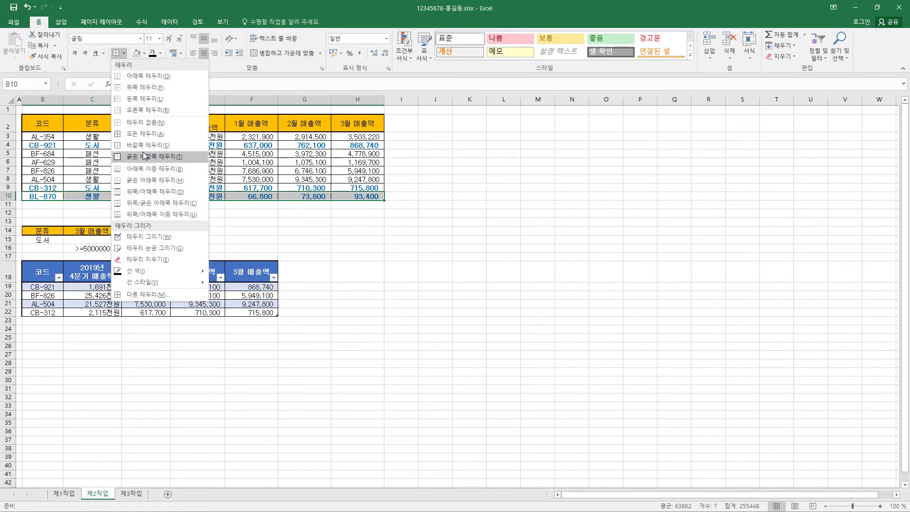
left_click(144, 181)
left_click(352, 217)
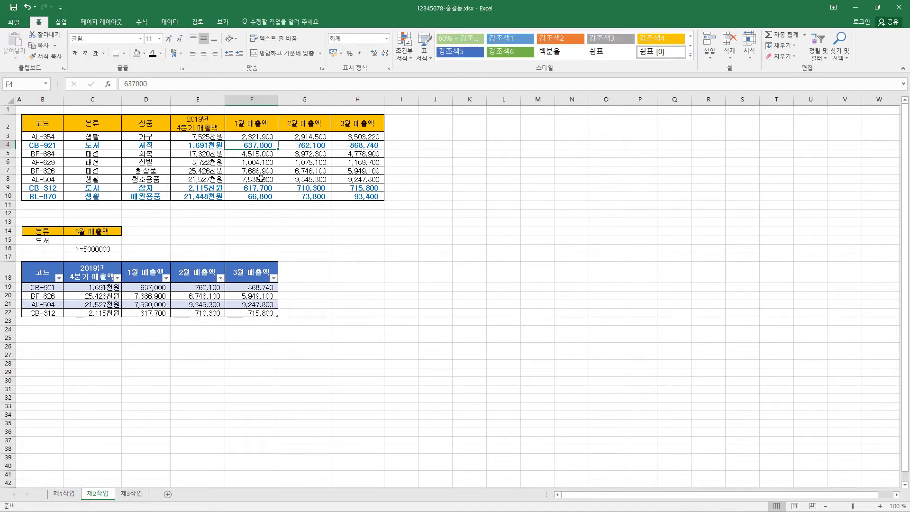
Compare the rows highlighted on sheet 제2작업 with those highlighted on sheet 제1작업
left_click(262, 195)
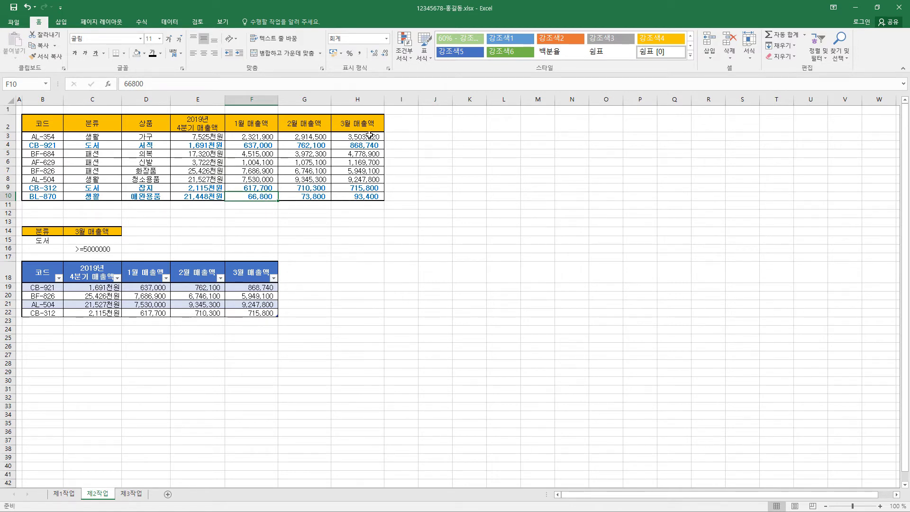
left_click(365, 179)
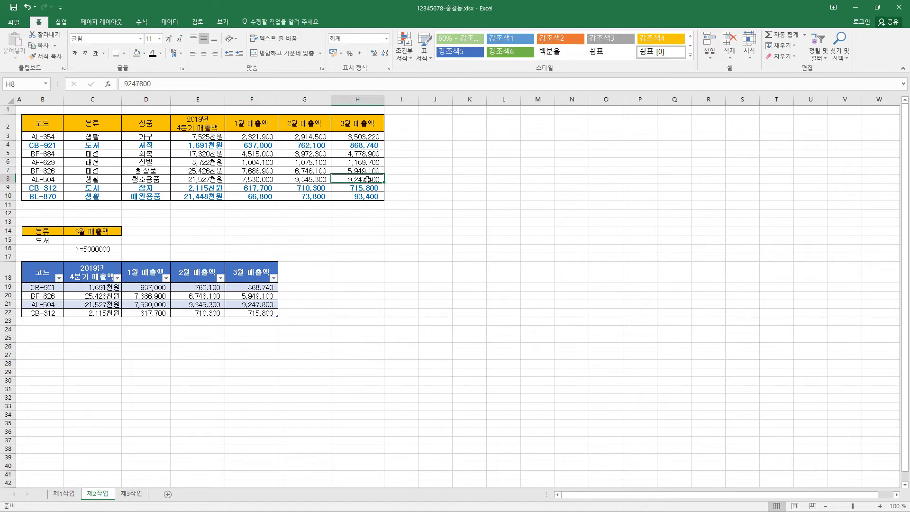
left_click(67, 494)
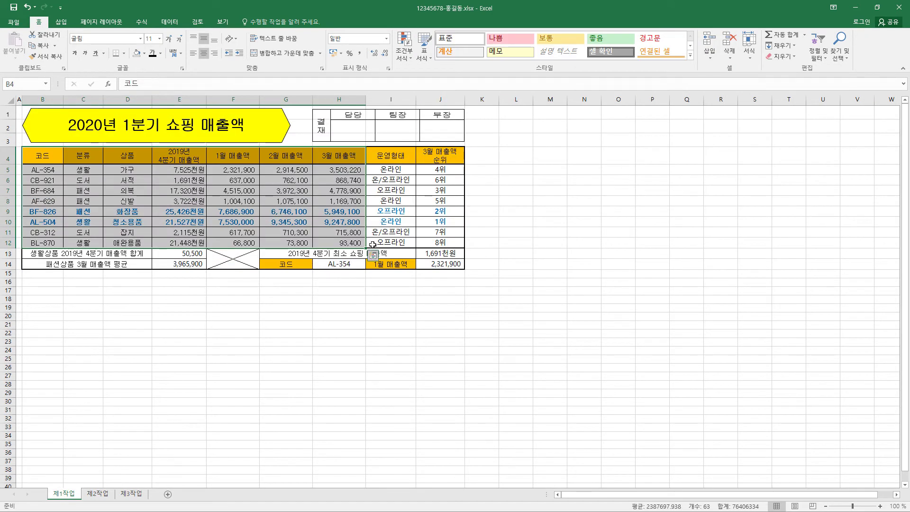
left_click(385, 222)
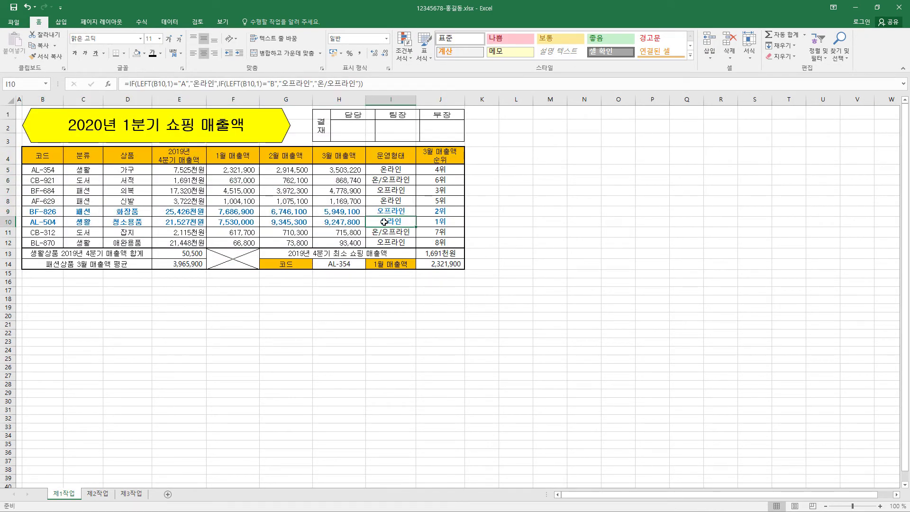
left_click(98, 495)
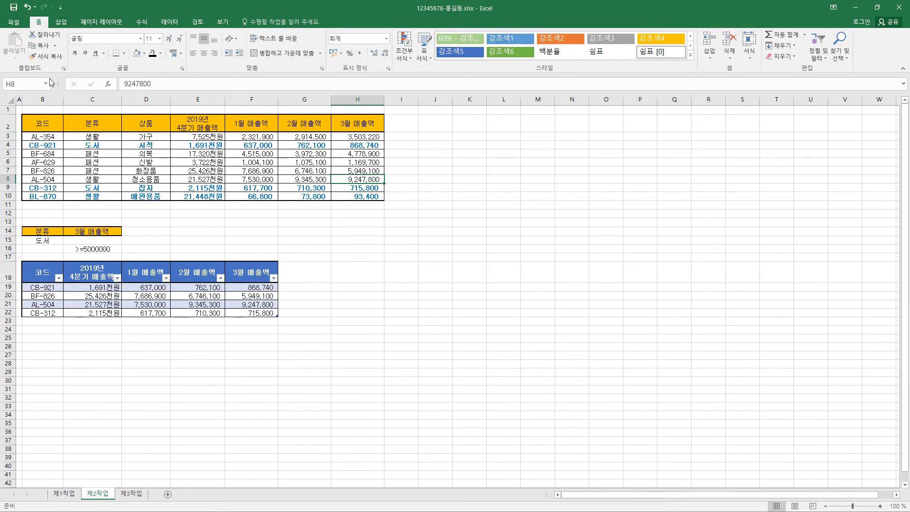
Edit the current worksheet's conditional formatting rule, removing the 제1작업 sheet reference so its formula reads =$H3>=5000000
left_click(411, 56)
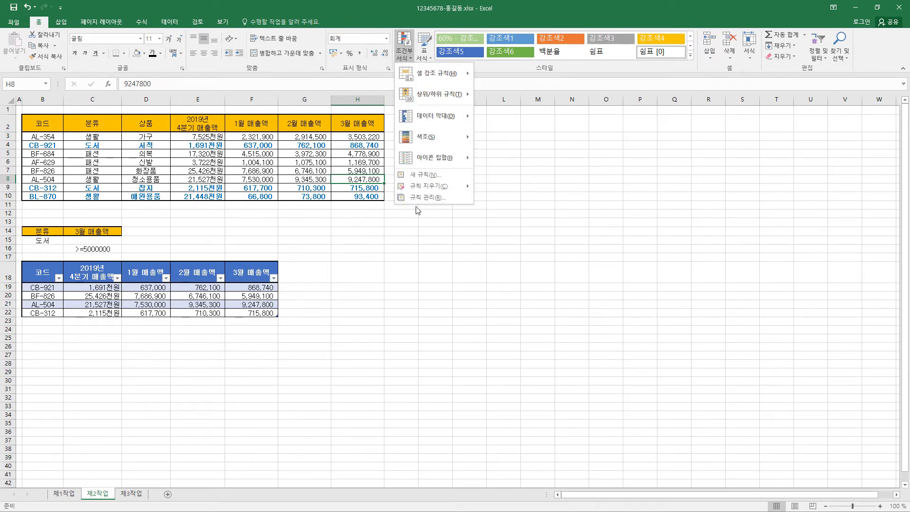
left_click(430, 198)
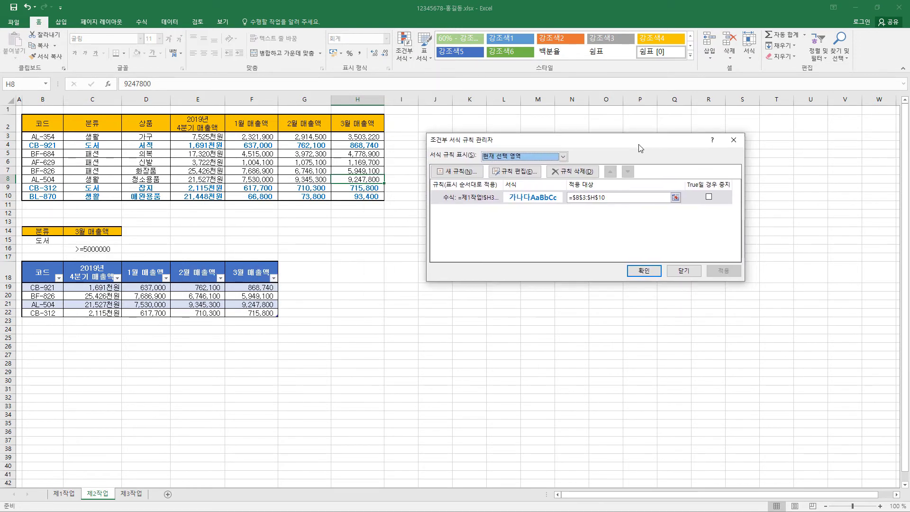
left_click(512, 164)
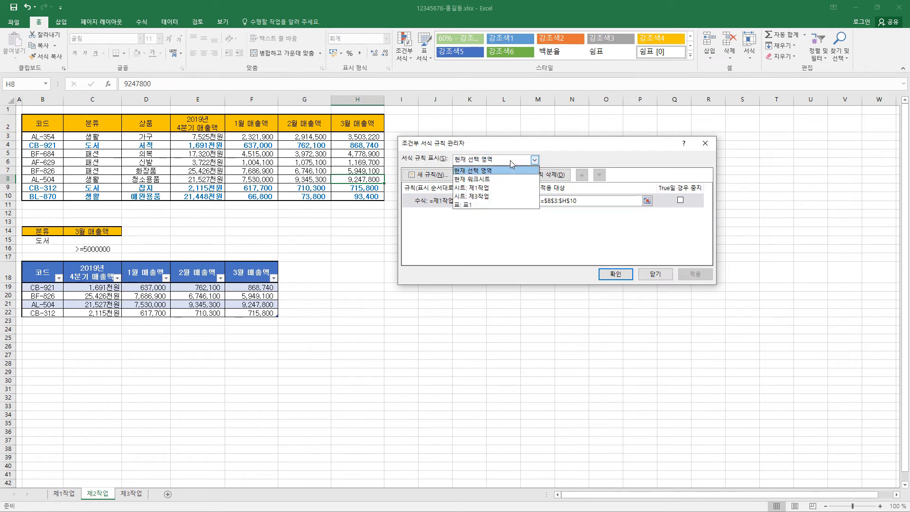
left_click(511, 183)
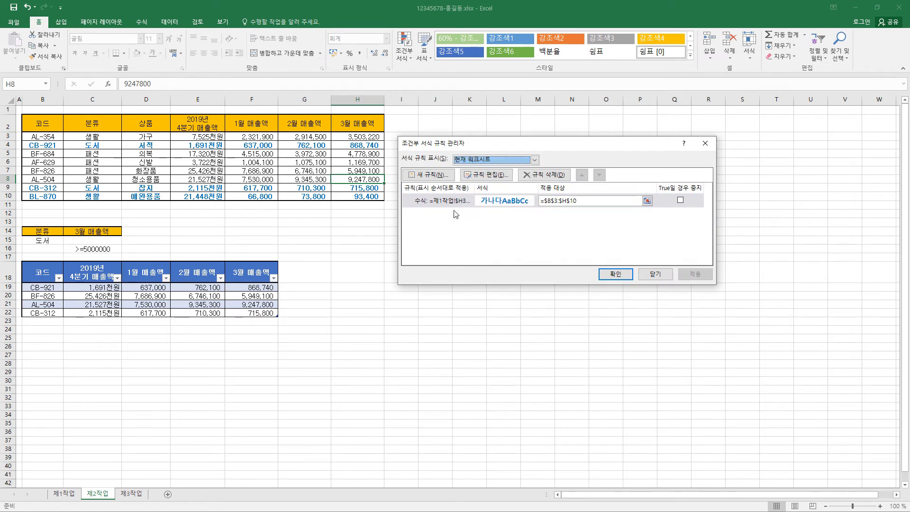
left_click(457, 204)
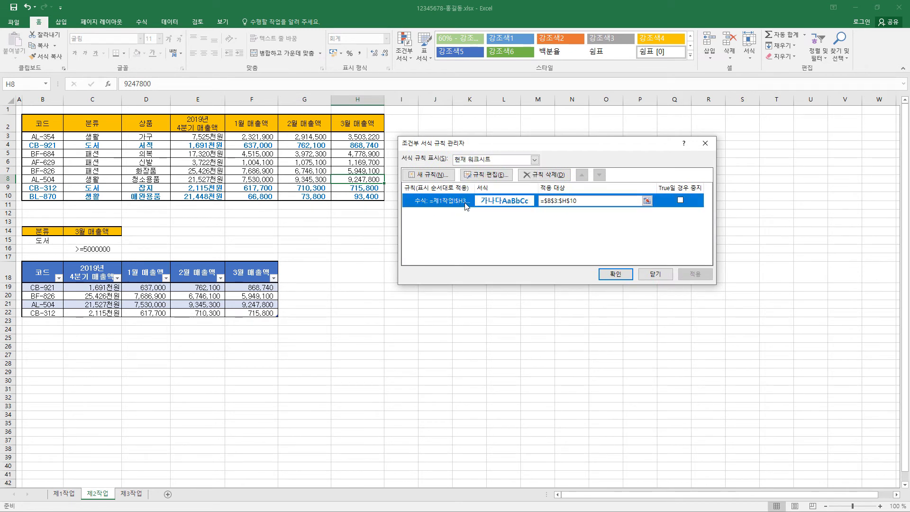
left_click(486, 175)
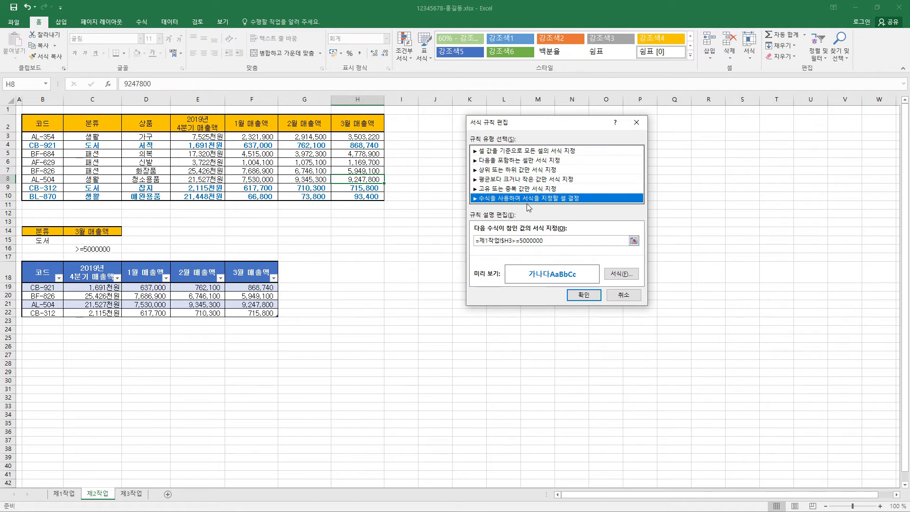
left_click(499, 241)
left_click_drag(500, 241, 480, 241)
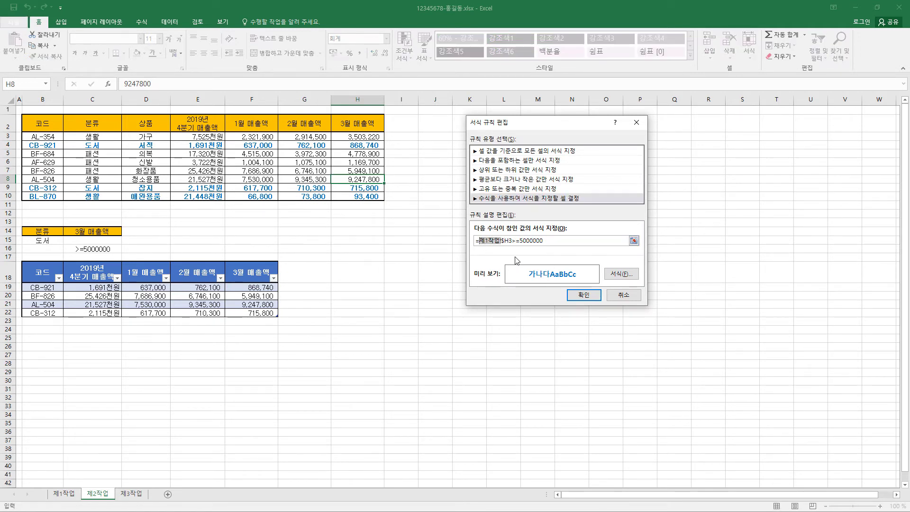
key("BackSpace")
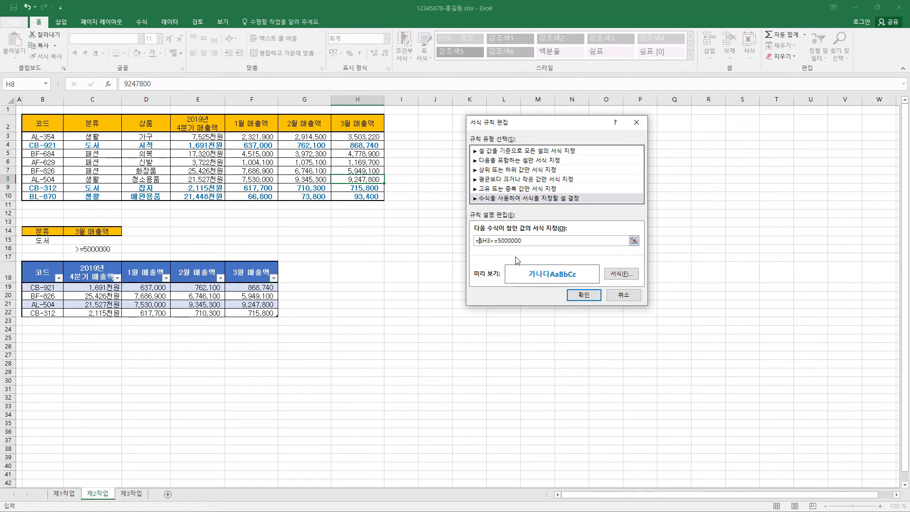
left_click(584, 295)
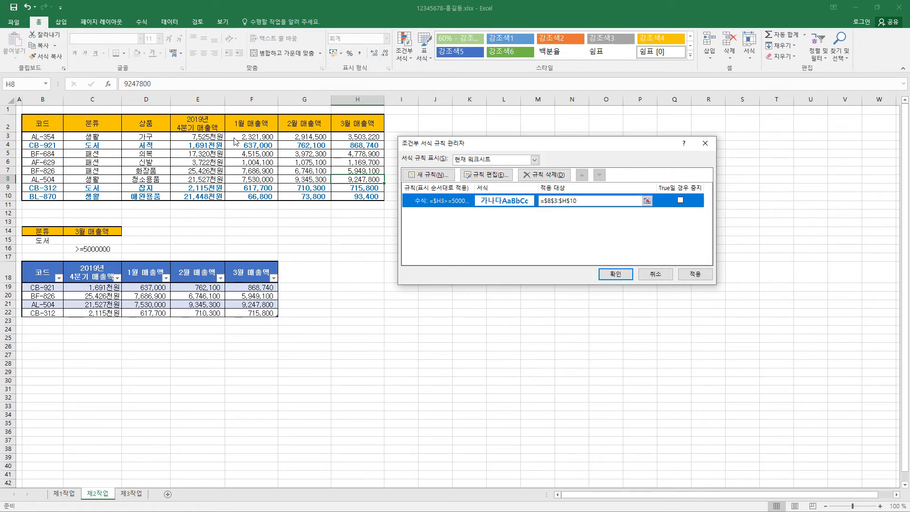
Reselect B3:H10 as the range the highlight rule applies to and apply the rule changes
left_click(586, 200)
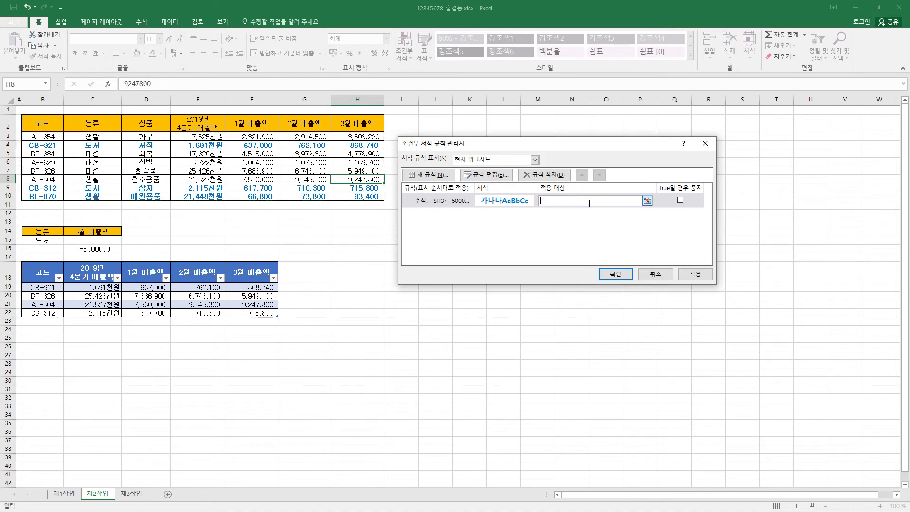
left_click_drag(41, 137, 363, 196)
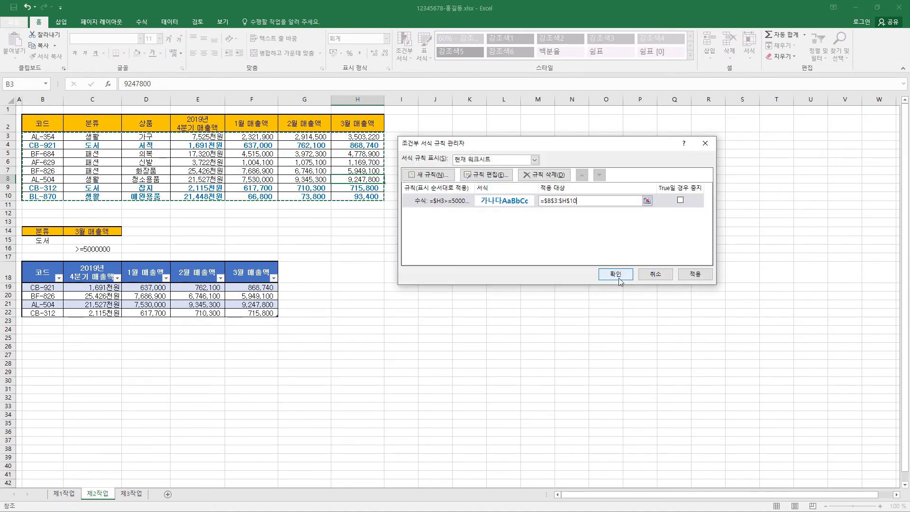
left_click(625, 278)
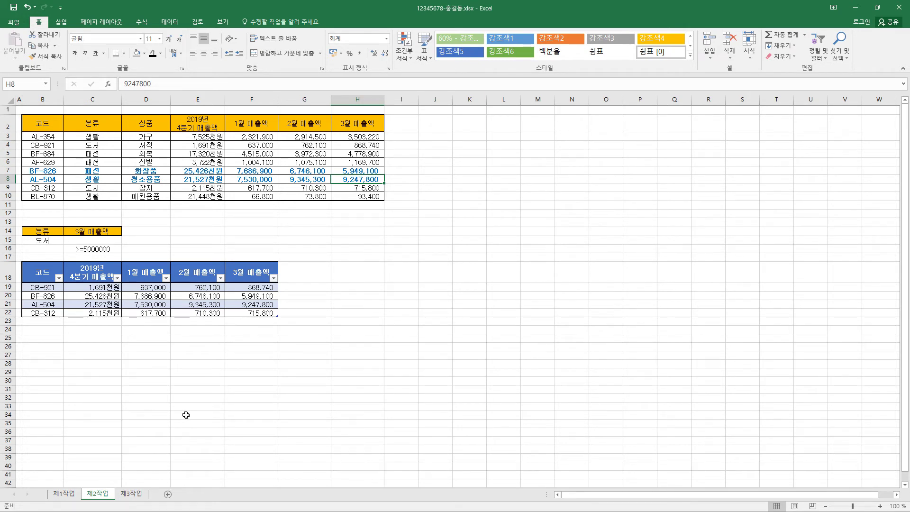
Create a pivot table from B4:H12 on sheet 제1작업, placed in the existing sheet 제3작업 at cell B2
left_click(67, 495)
left_click_drag(52, 159, 352, 242)
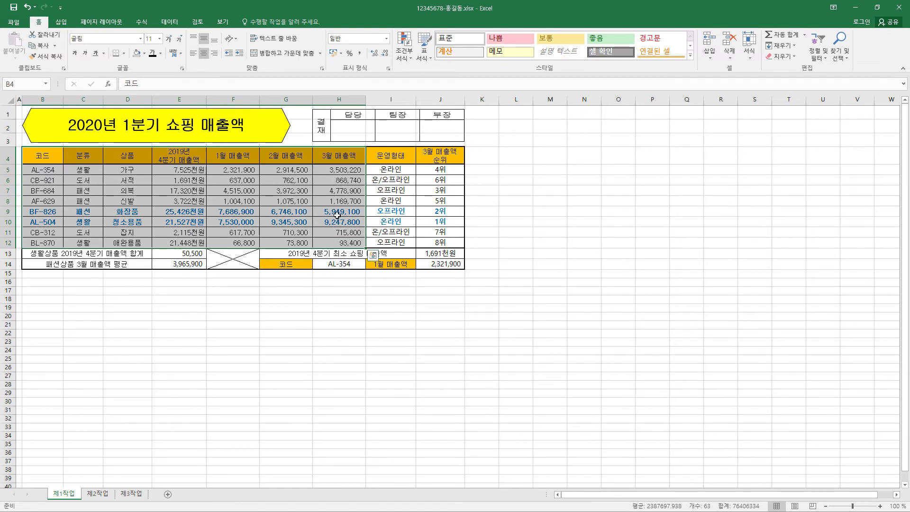
left_click(66, 23)
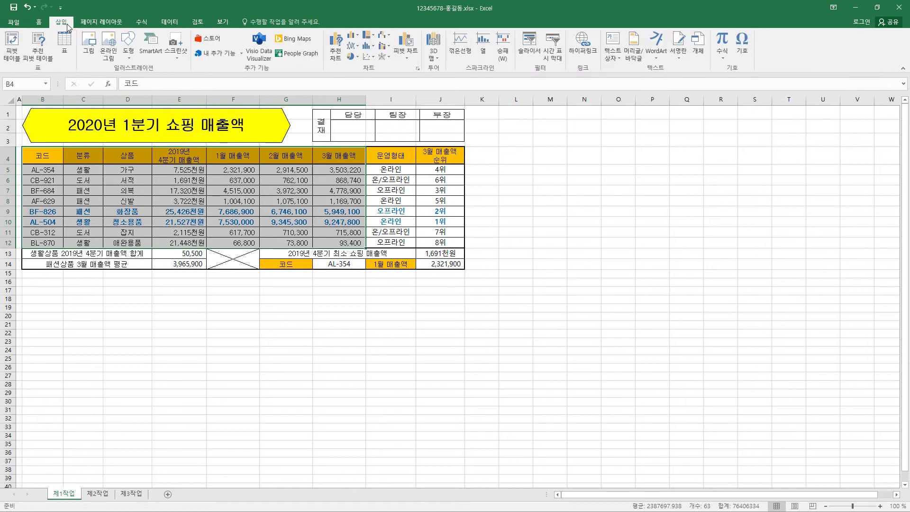
left_click(14, 59)
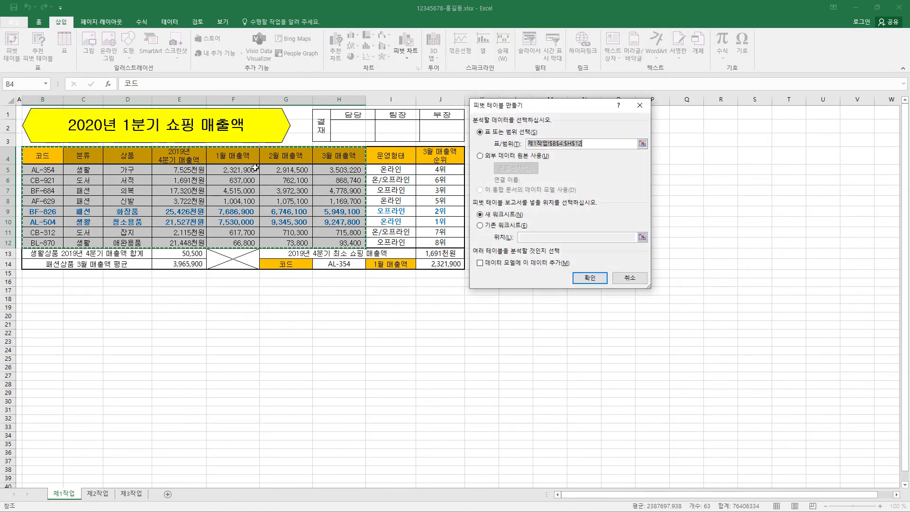
left_click(505, 226)
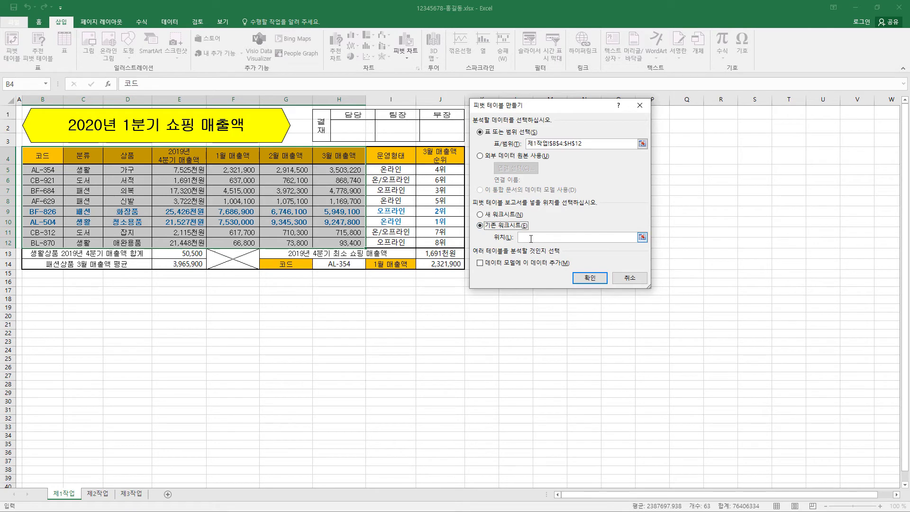
left_click(531, 238)
left_click(136, 495)
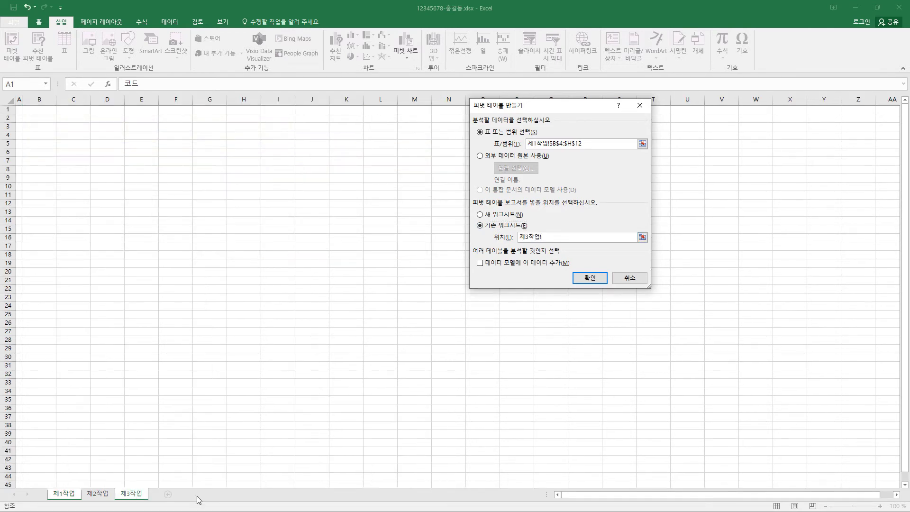
left_click(44, 120)
left_click(574, 279)
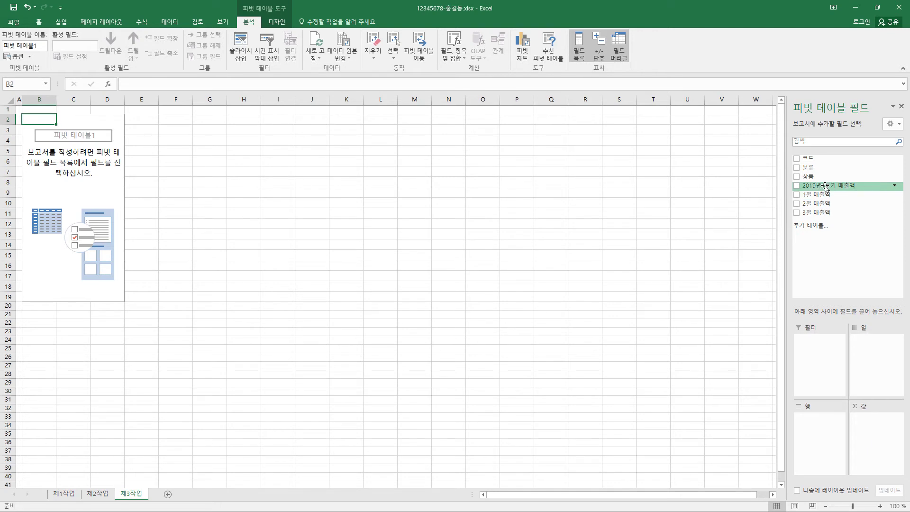
Lay out the pivot table with 2019년4분기 매출액 as rows, 분류 as columns, and 상품 and 3월 매출액 as values
left_click_drag(826, 187, 819, 421)
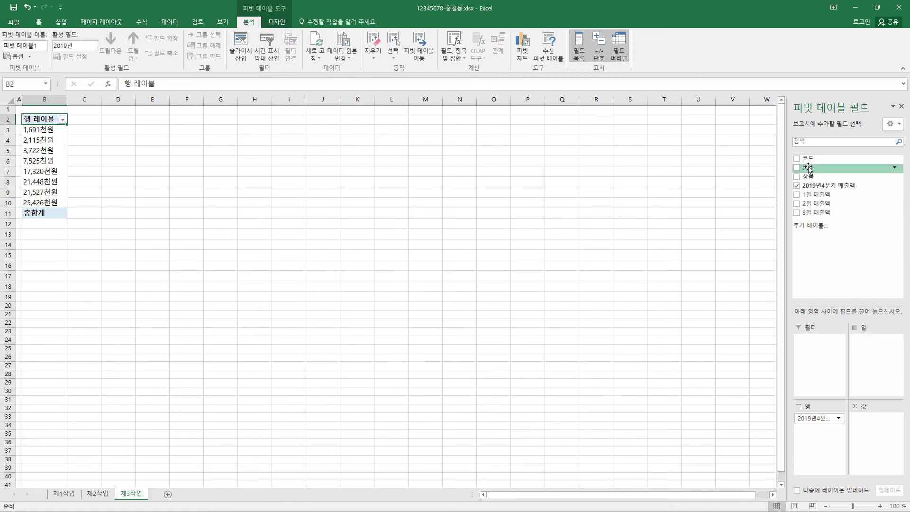
left_click_drag(807, 167, 880, 345)
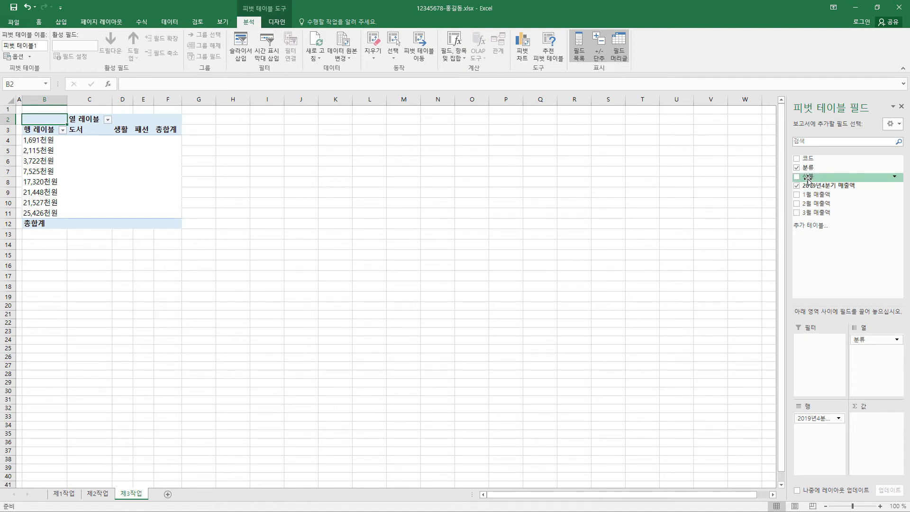
left_click_drag(809, 176, 875, 424)
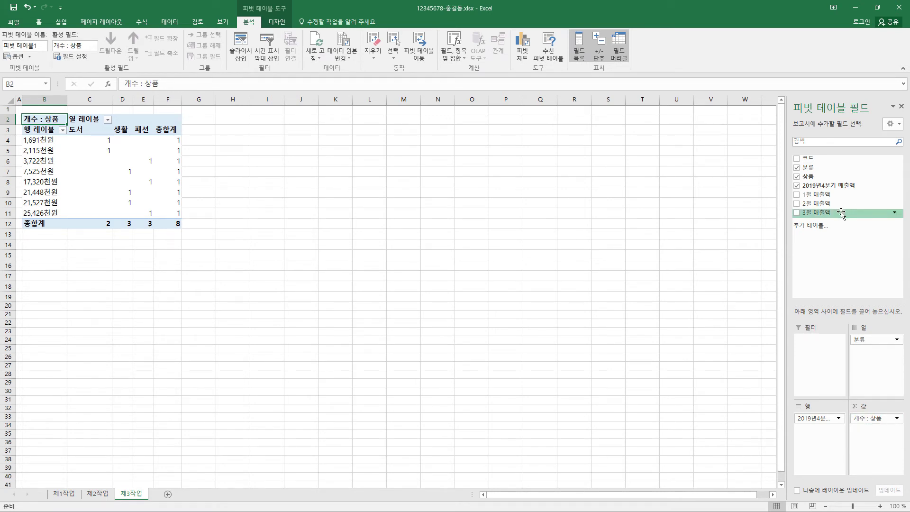
left_click_drag(833, 214, 885, 440)
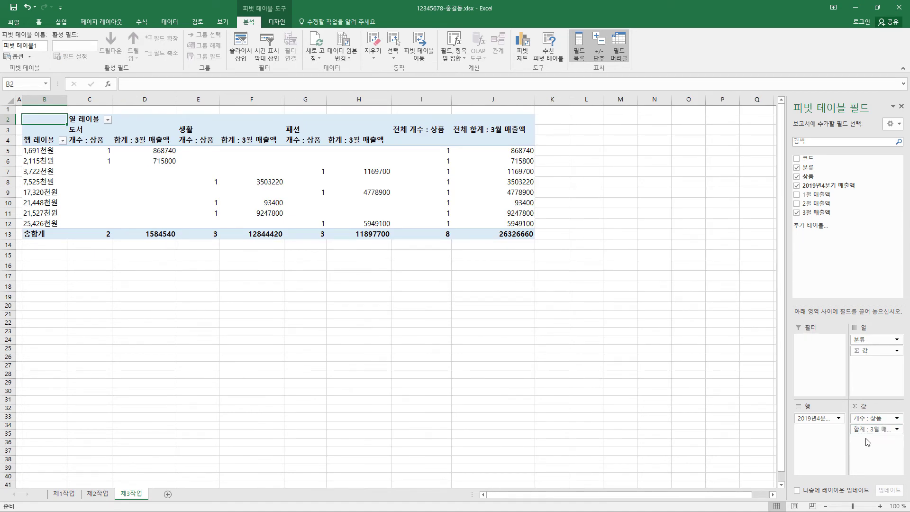
Summarize the 3월 매출액 value field by 평균, keeping the custom name 평균 : 3월 매출액
left_click(878, 431)
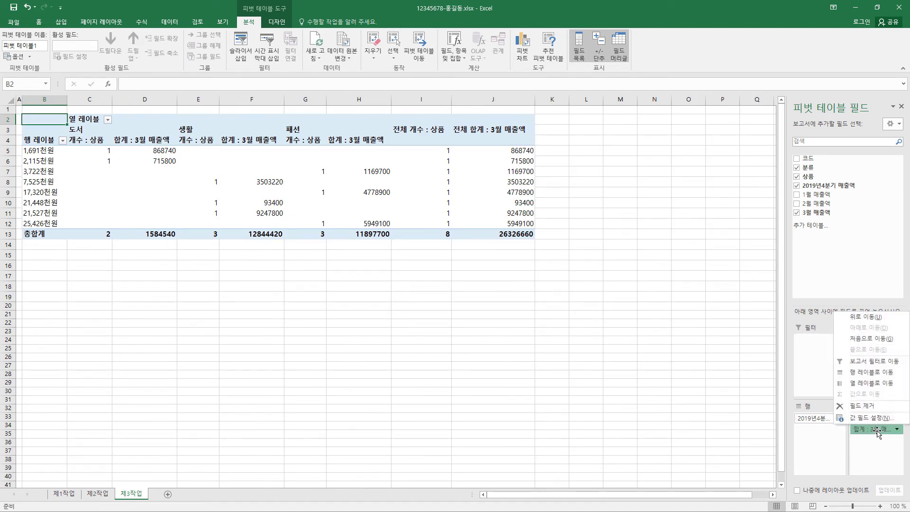
left_click(877, 420)
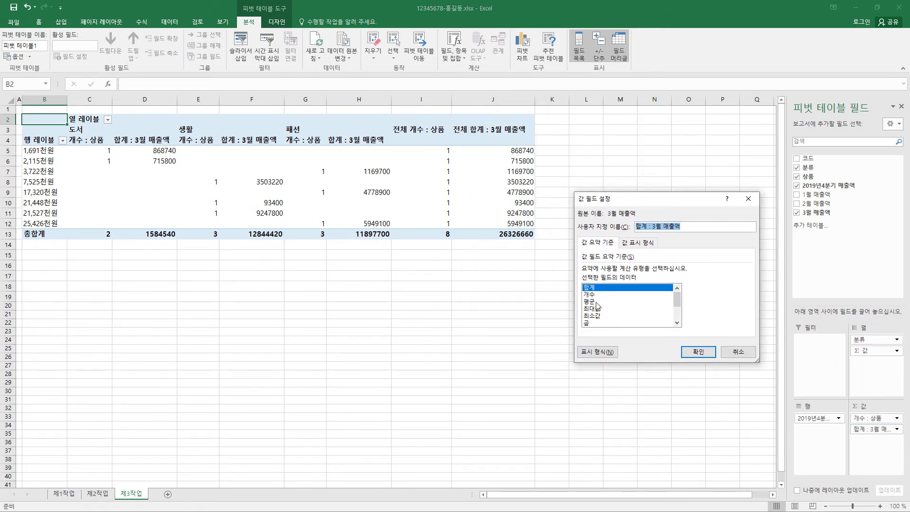
left_click(655, 304)
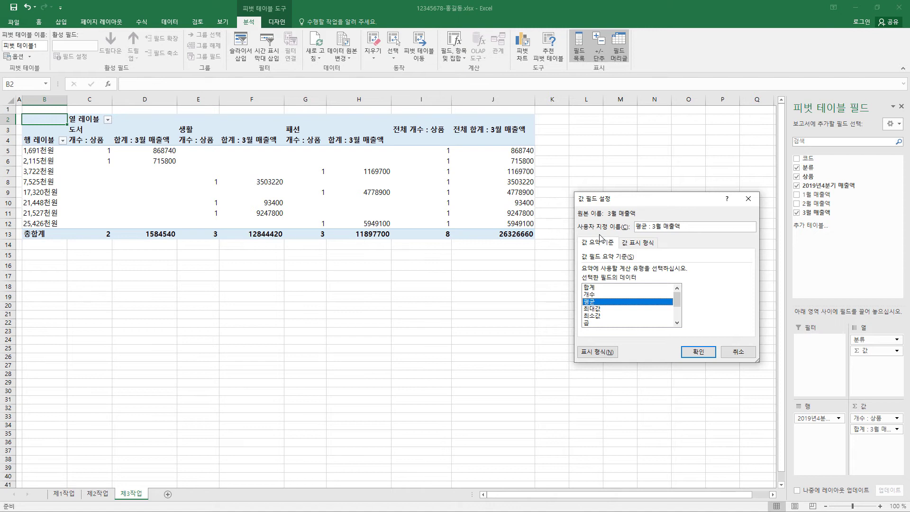
left_click_drag(688, 225, 620, 227)
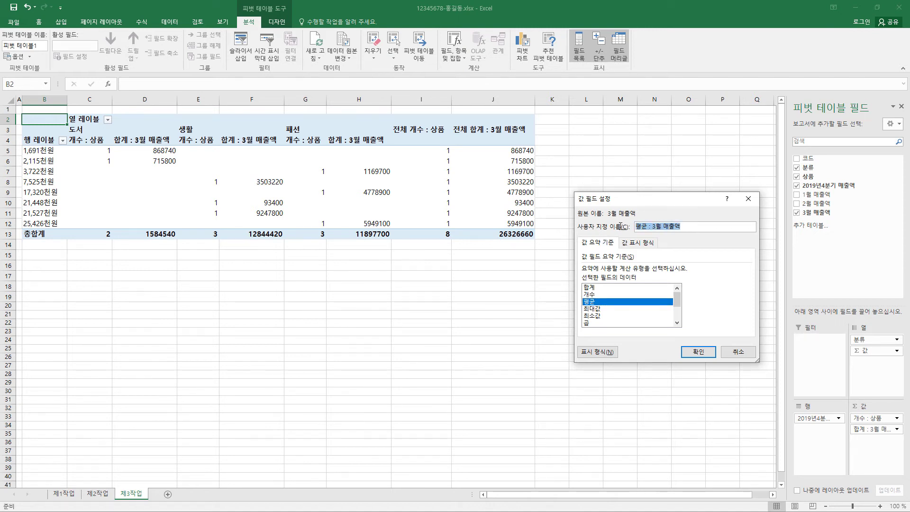
left_click(714, 229)
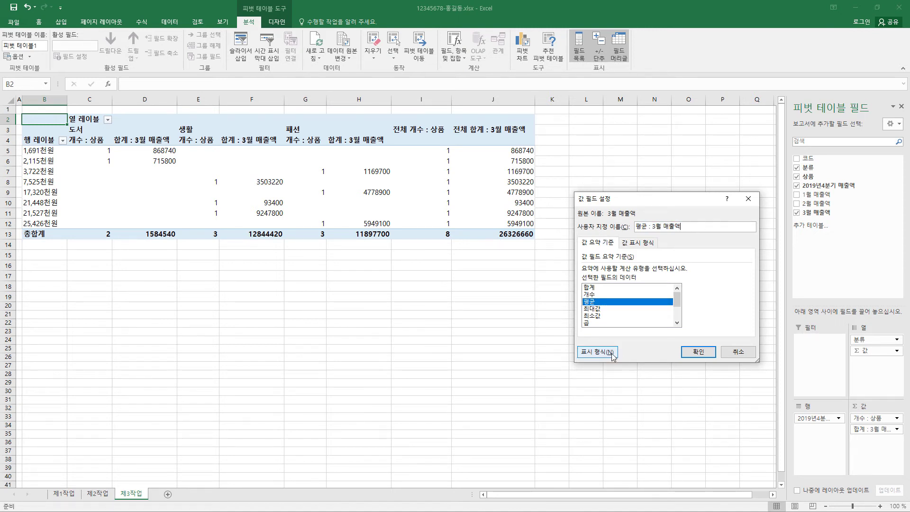
Give the 3월 매출액 average the 회계 number format with 0 decimal places and no currency symbol, and apply the field settings
left_click(597, 352)
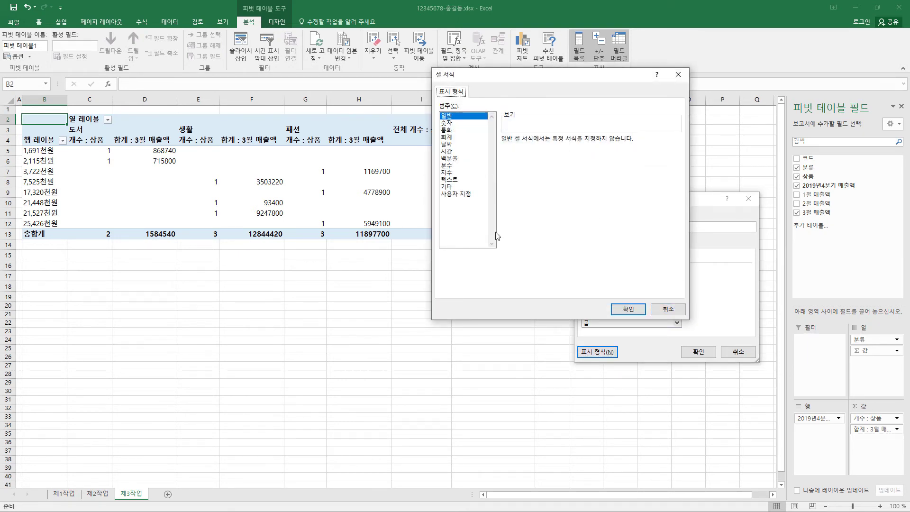
left_click(448, 137)
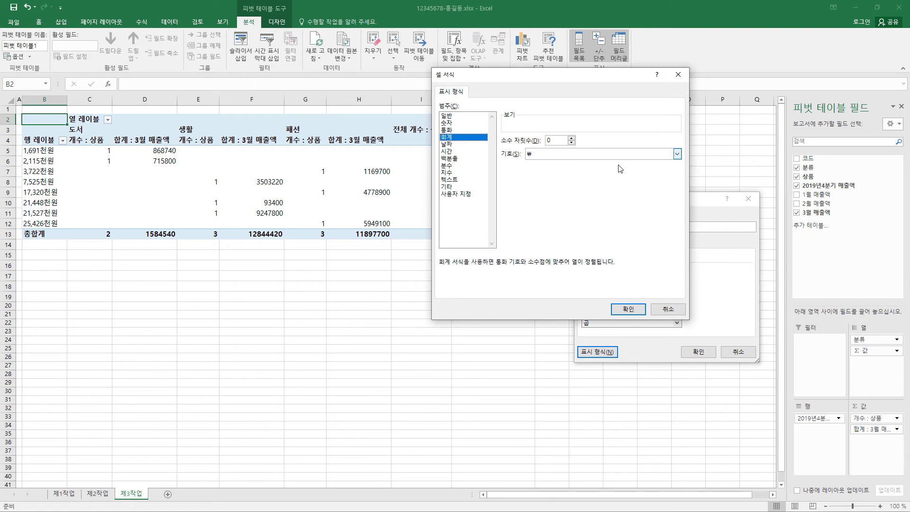
left_click(583, 153)
left_click(575, 168)
left_click(628, 309)
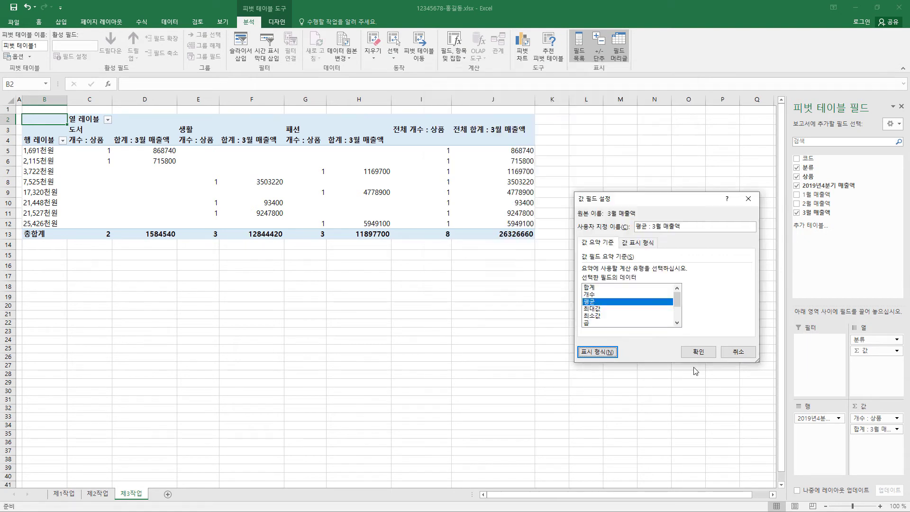
left_click(699, 352)
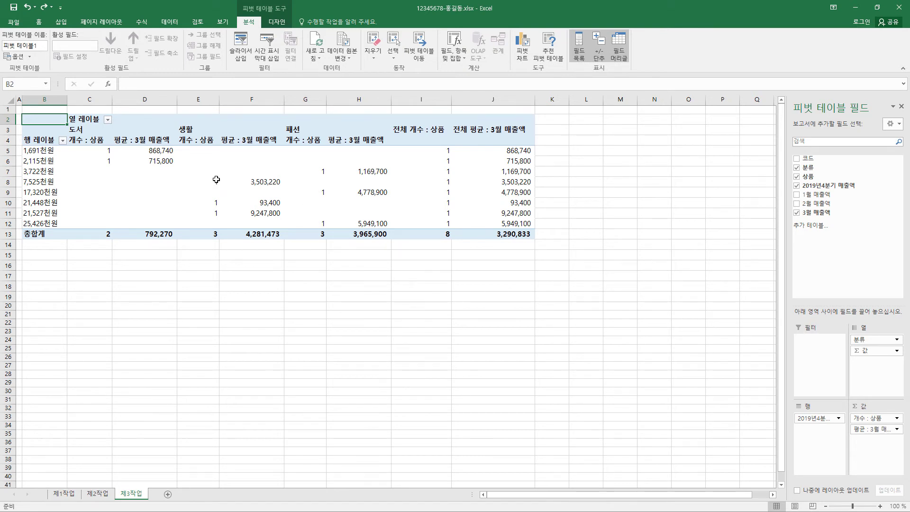
Rename the pivot's row label header 2019년 4분기 매출액 and its column label header 분류, and widen column B to fit
left_click(45, 139)
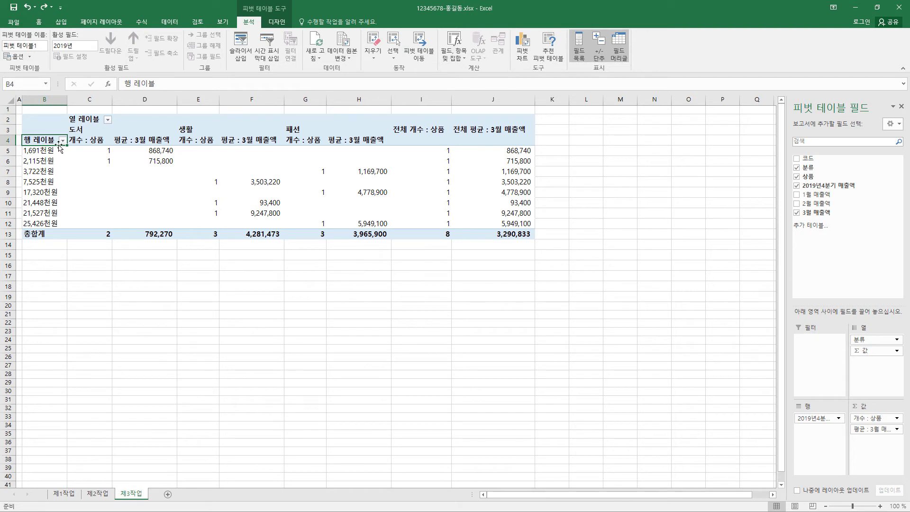
left_click(87, 120)
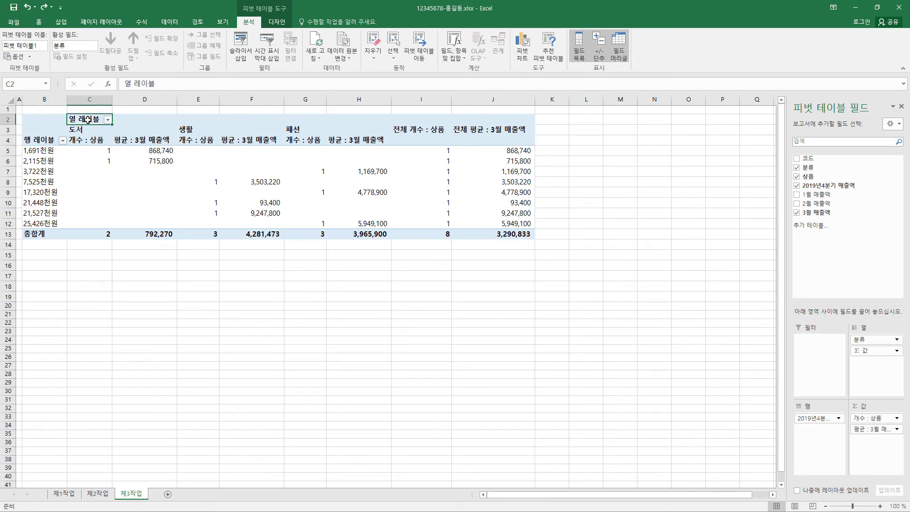
key("ctrl+y")
left_click_drag(67, 100, 103, 101)
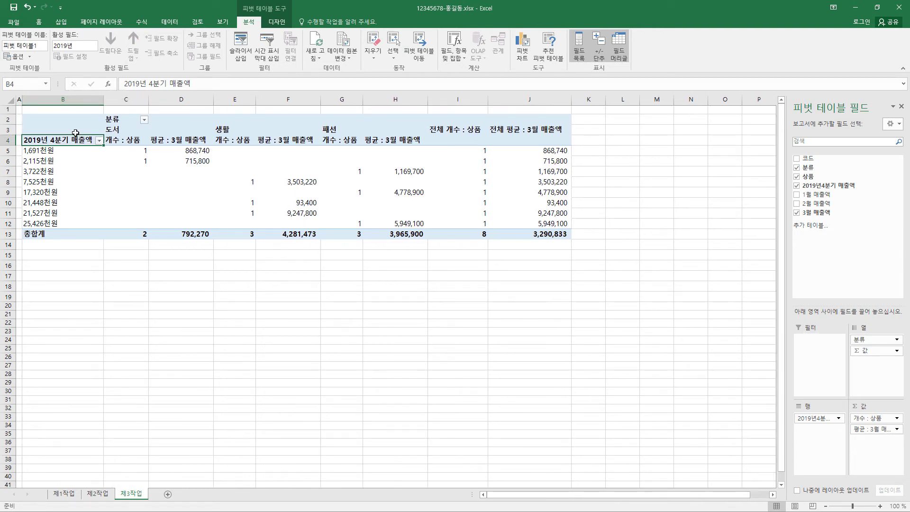
Group the pivot's 2019년 4분기 매출액 row values starting at 1 in intervals of 10000
left_click(53, 151)
right_click(53, 151)
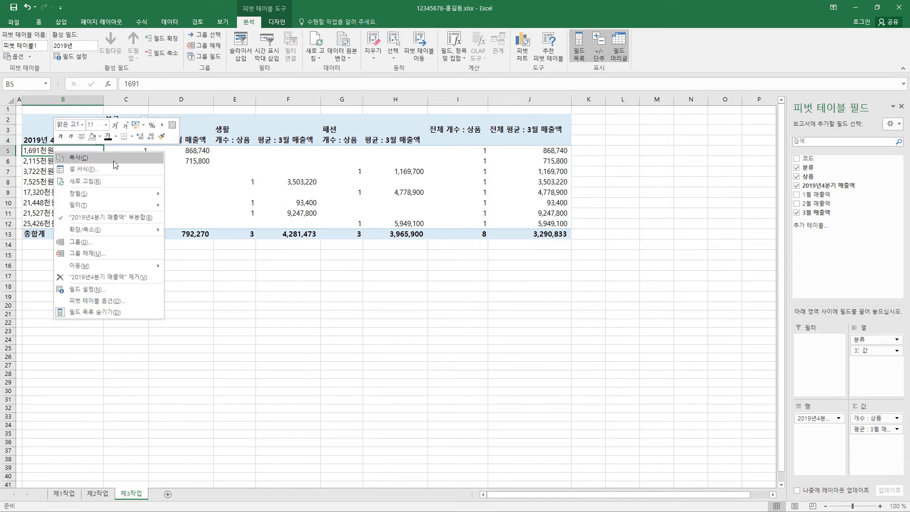
left_click(111, 242)
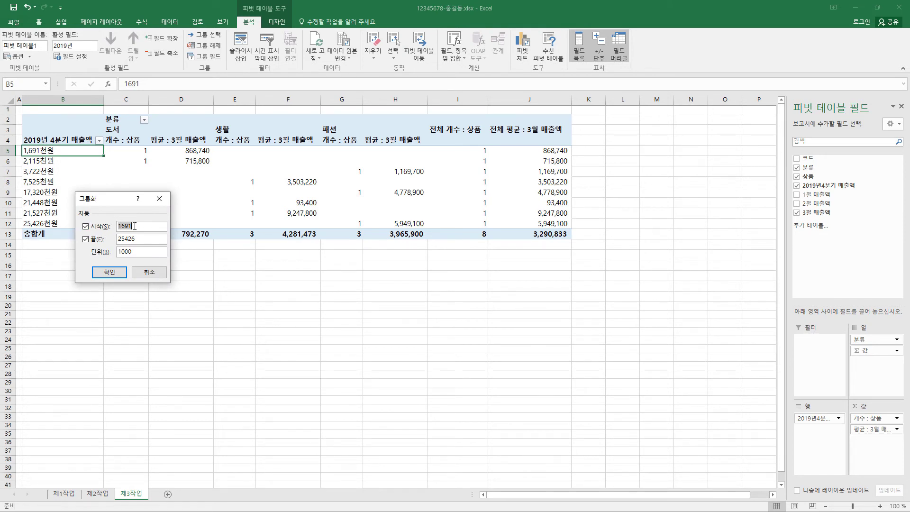
type("1")
left_click(122, 276)
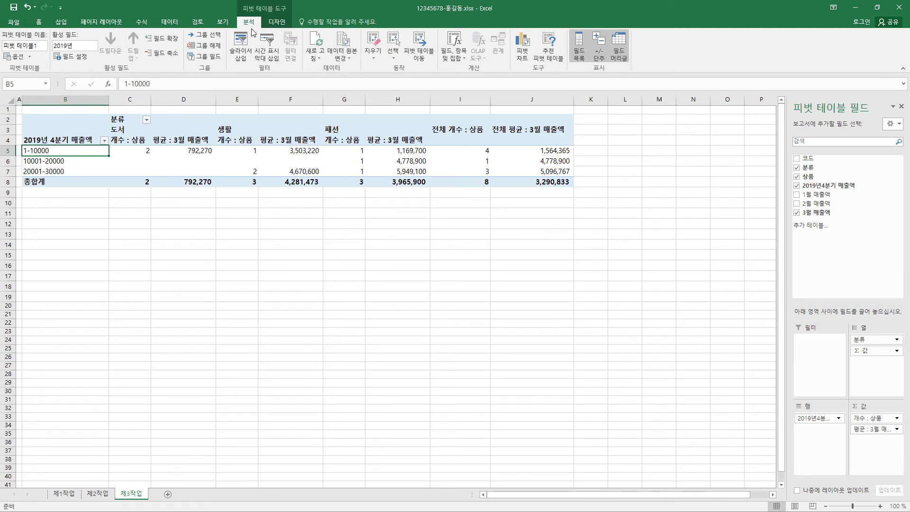
In the pivot table options, merge and centre cells with labels and show ** in empty cells
left_click(22, 60)
left_click_drag(595, 152, 266, 177)
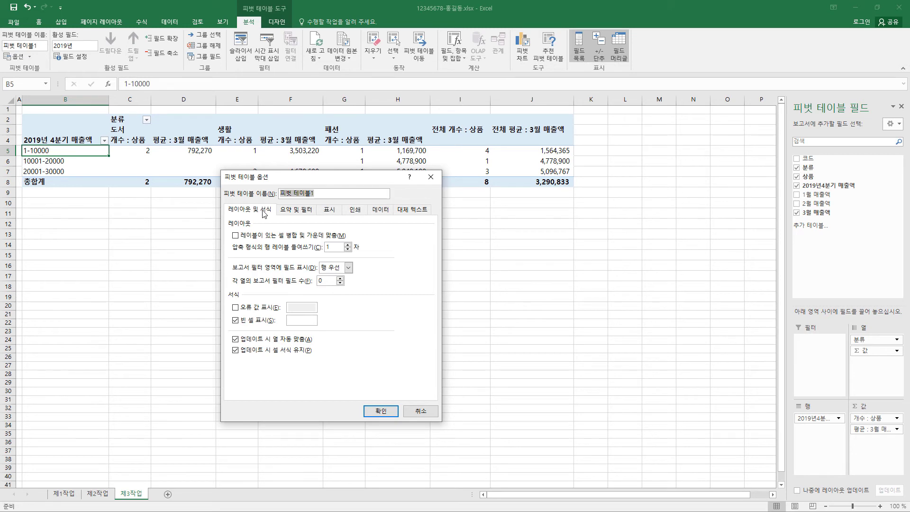
left_click(281, 238)
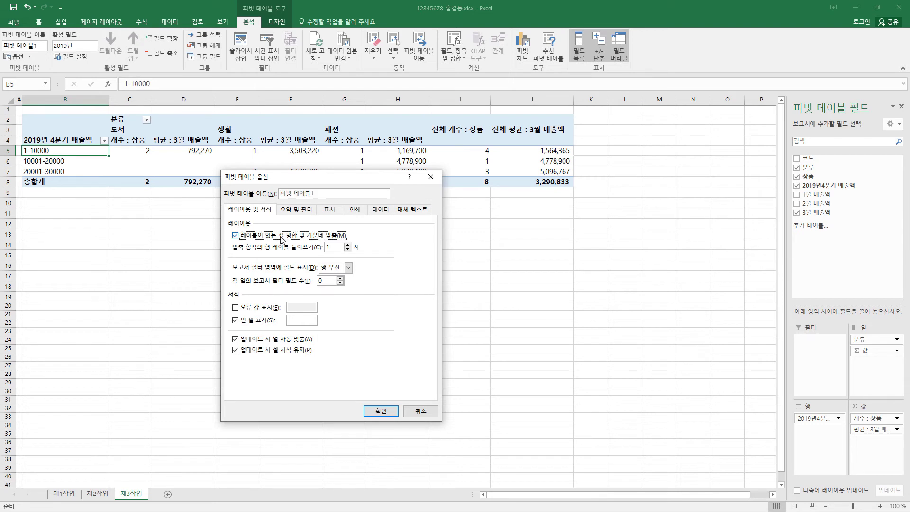
left_click(303, 322)
Turn off the pivot table's row grand totals (행 총합계 표시) and apply the options
left_click(305, 213)
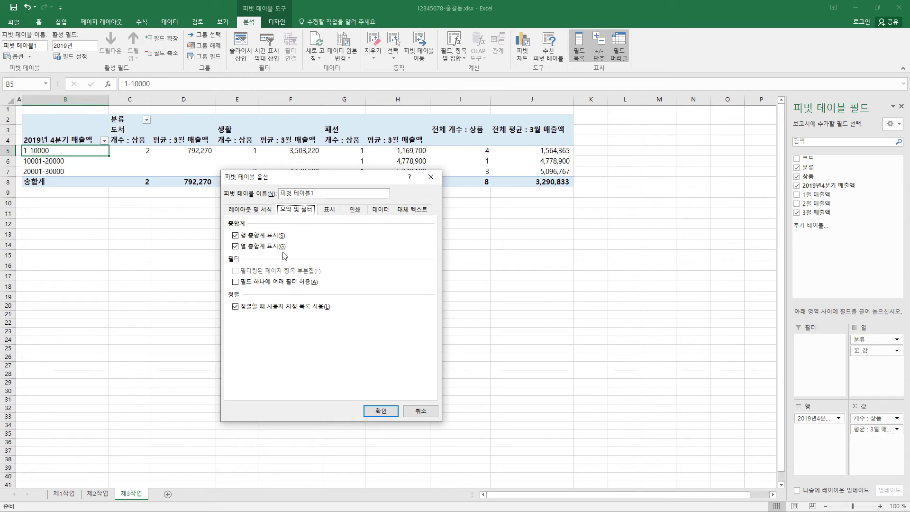
left_click(258, 237)
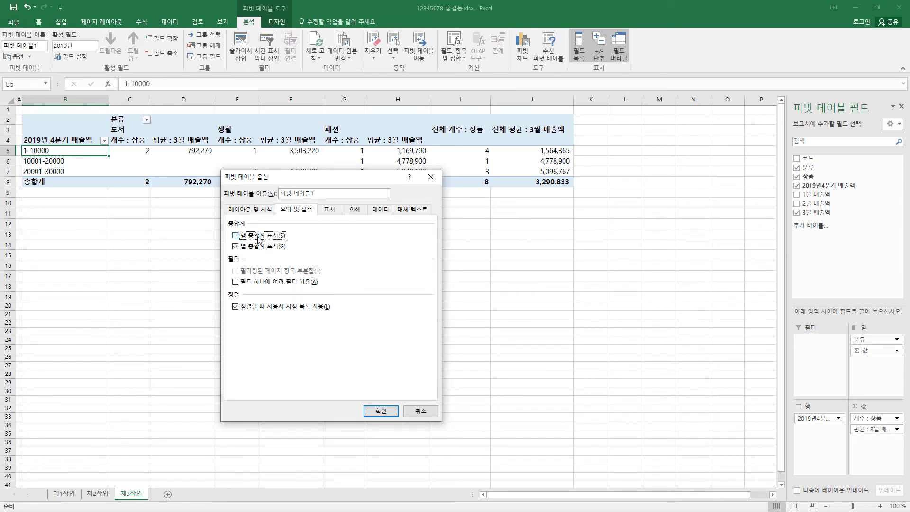
left_click(382, 411)
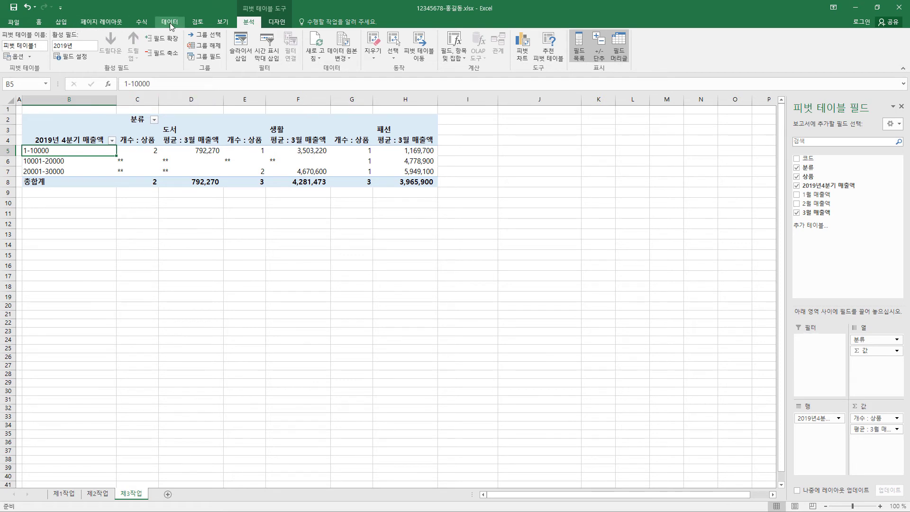
Sort the pivot's 분류 column labels in descending text order
scroll(169, 24, "up", 7)
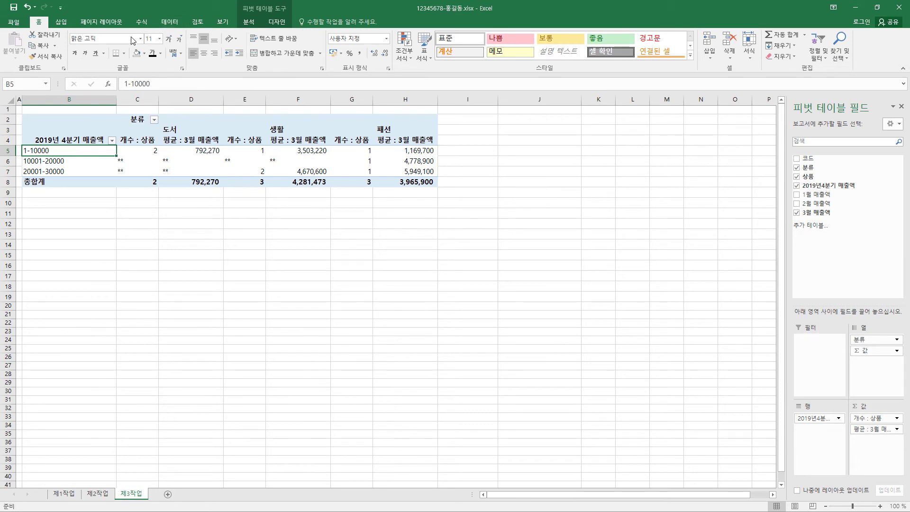
left_click(154, 121)
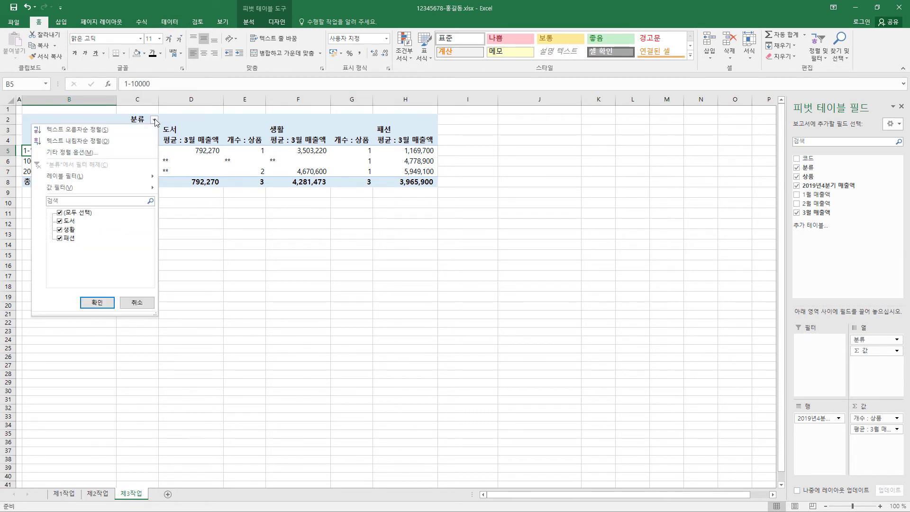
left_click(136, 142)
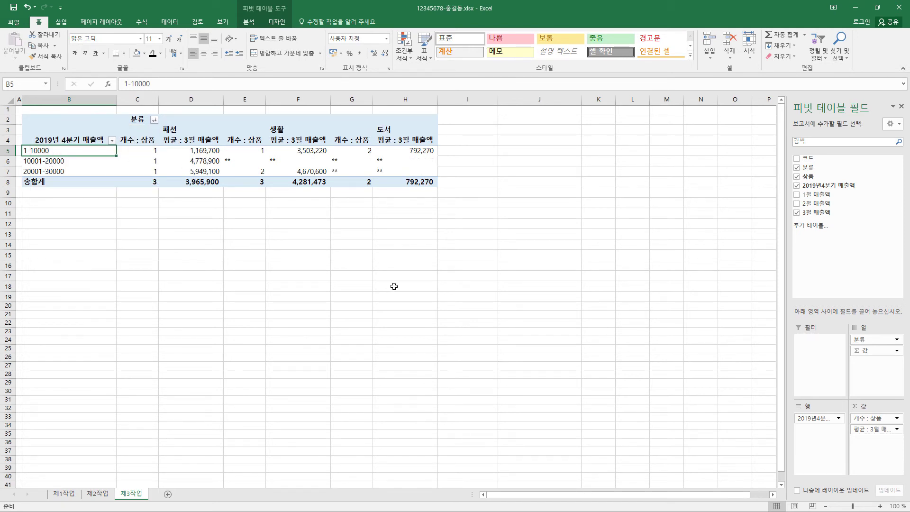
Format the pivot values in C5:H8 as 회계 with 0 decimal places and no symbol, and centre them horizontally
left_click(241, 165)
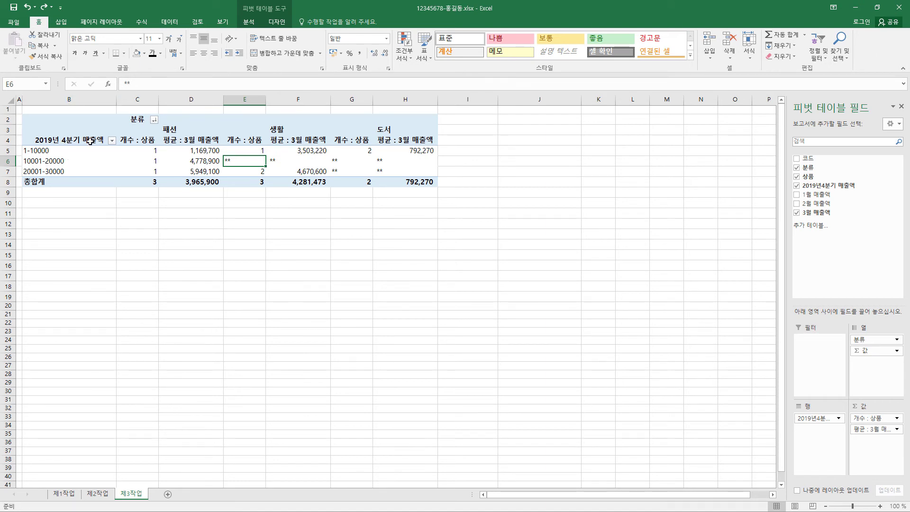
left_click(153, 150)
left_click_drag(155, 159, 407, 181)
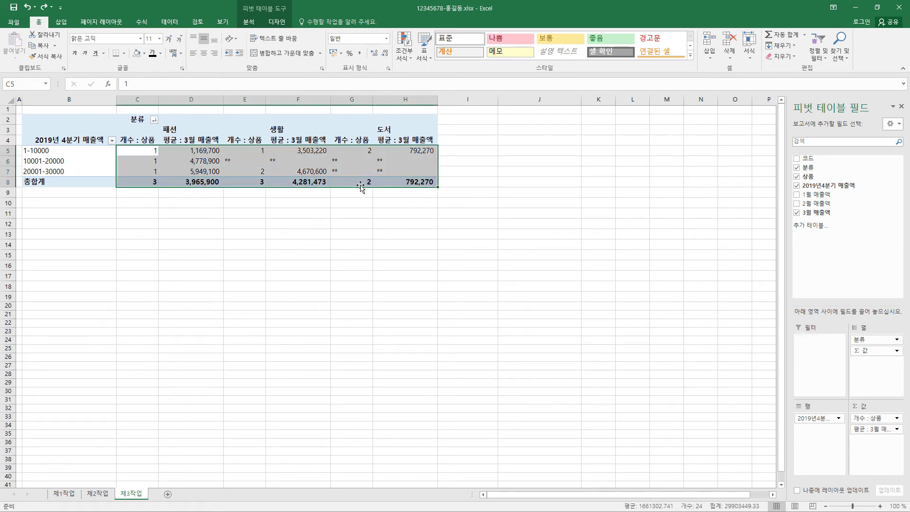
key("ctrl+1")
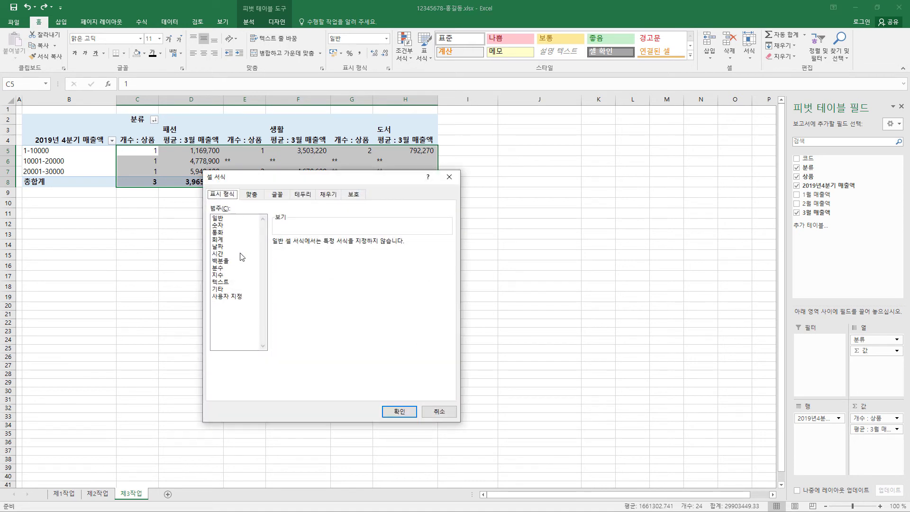
left_click(219, 239)
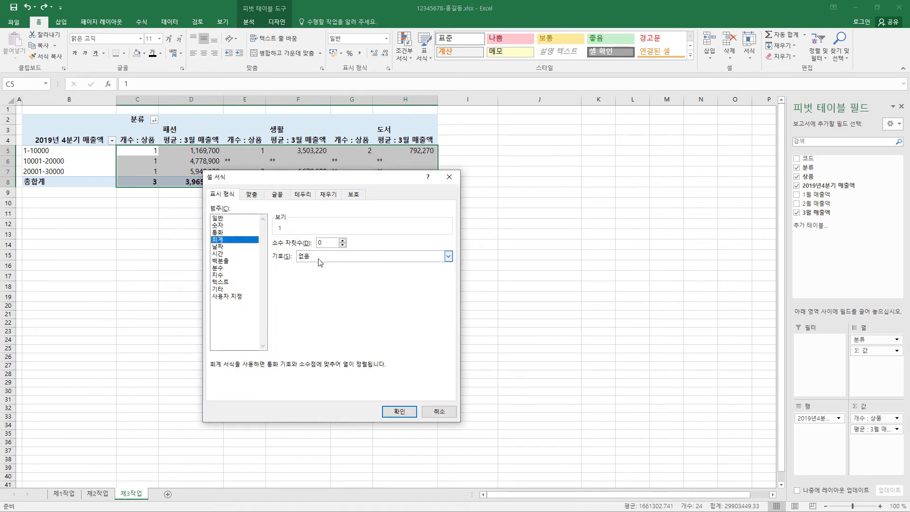
left_click(448, 256)
left_click(390, 291)
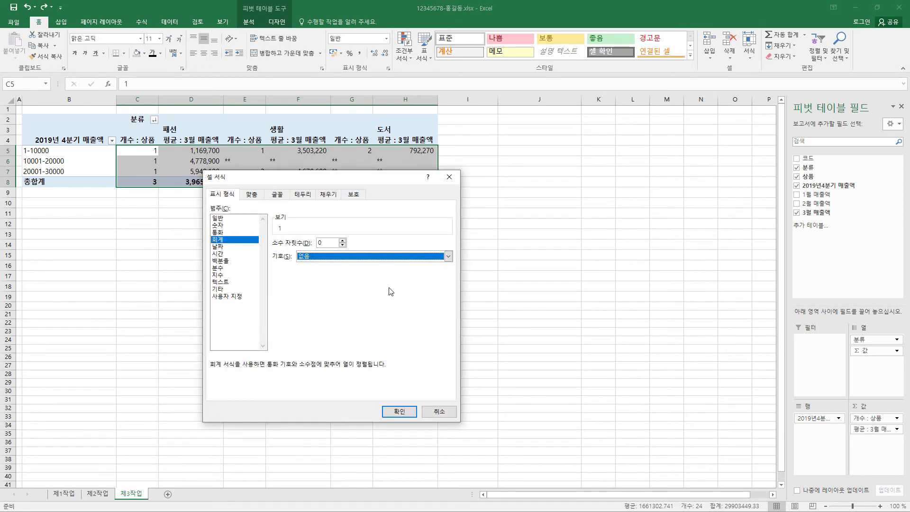
left_click(399, 412)
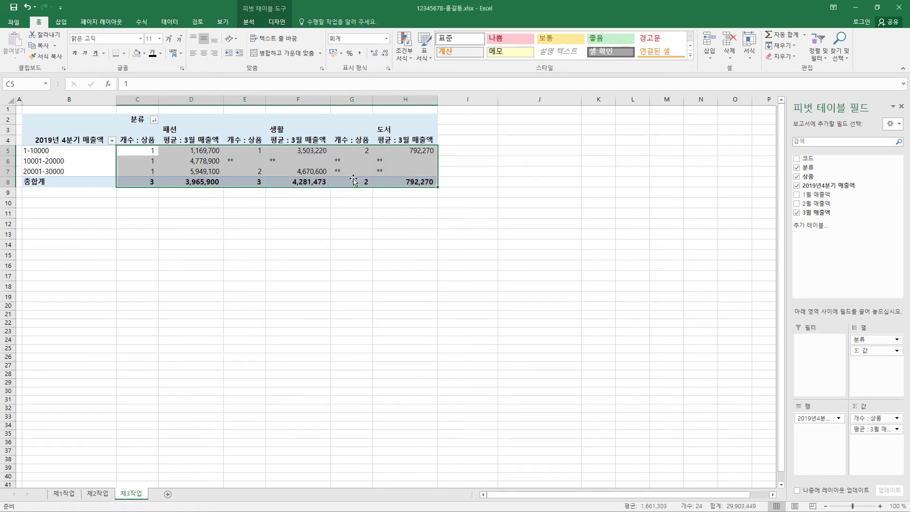
left_click(204, 53)
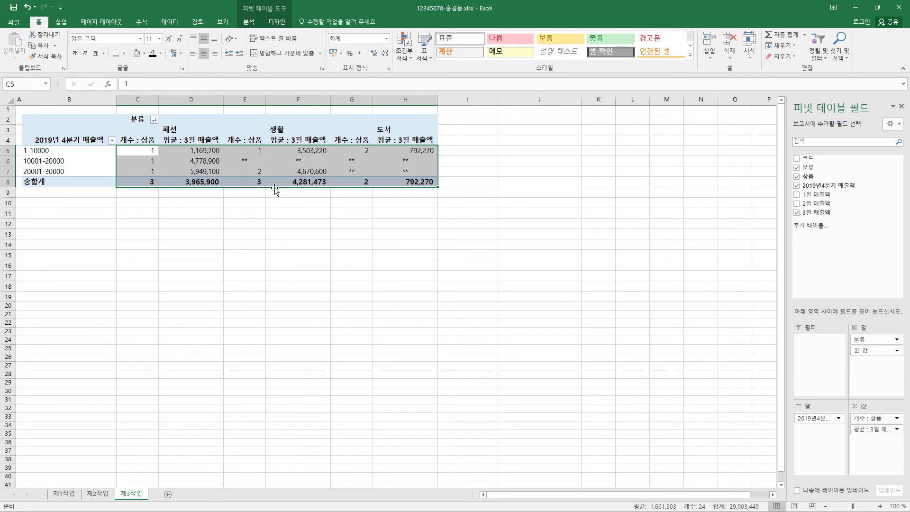
left_click(275, 191)
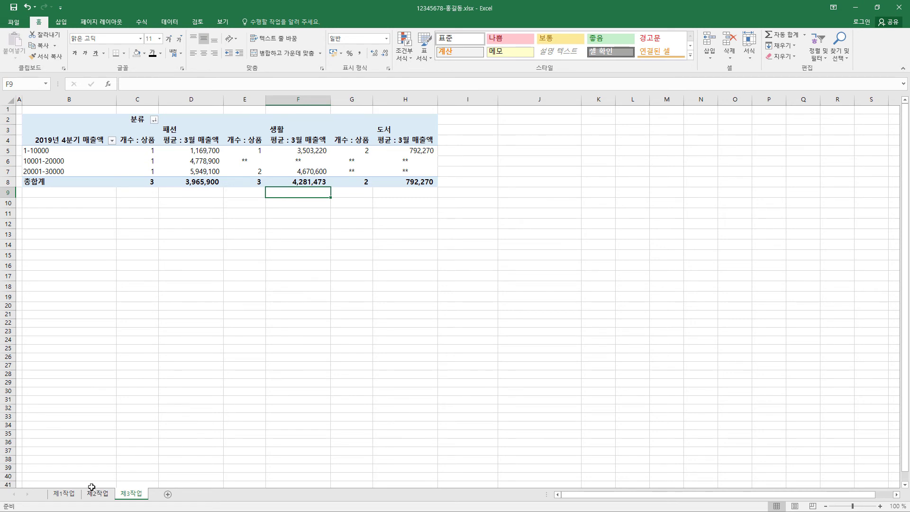
Switch to the 제1작업 sheet and clear the leftover range selection
left_click(70, 495)
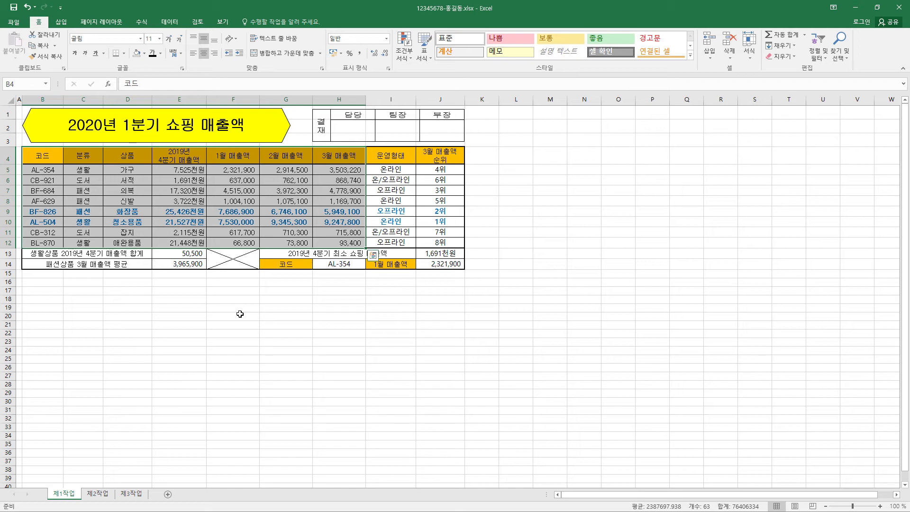
key("Escape")
left_click(119, 282)
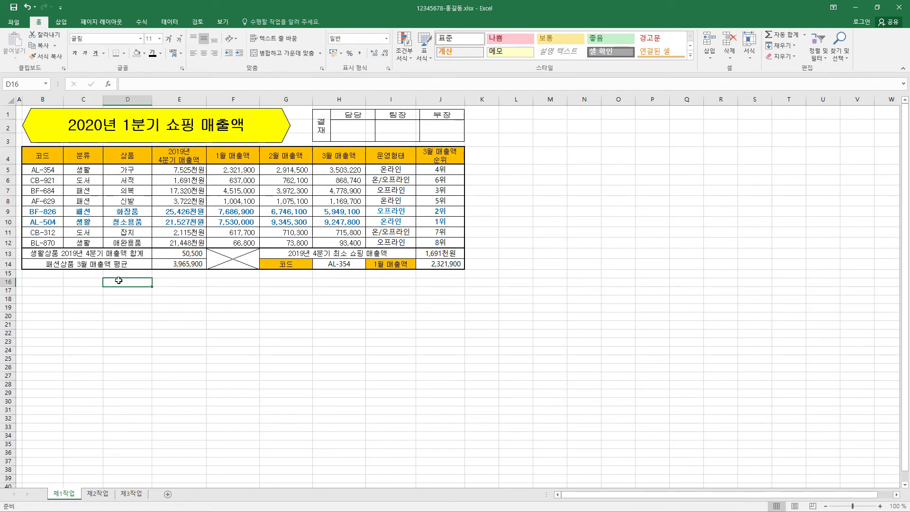
left_click(201, 283)
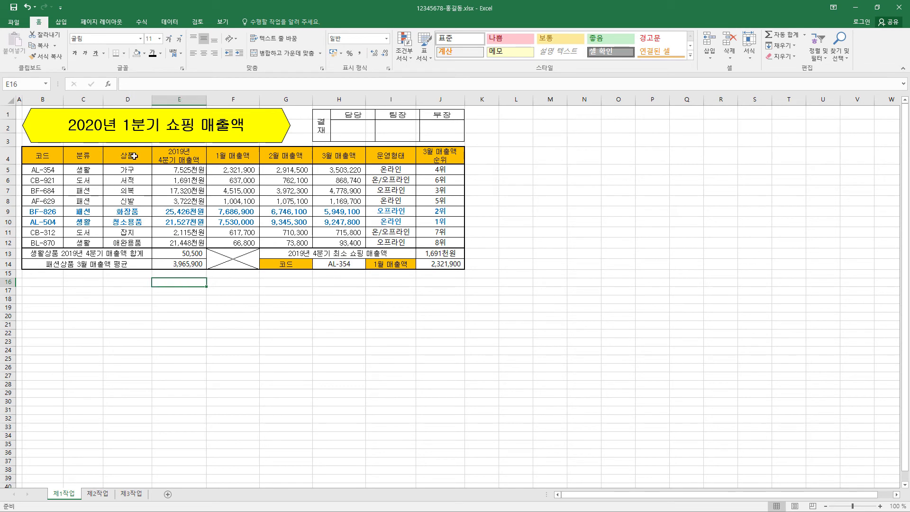
Select the header, row 5, rows 7 to 10 and row 12 of the 상품, 2019년 4분기 매출액 and 3월 매출액 columns
left_click_drag(134, 156, 135, 166)
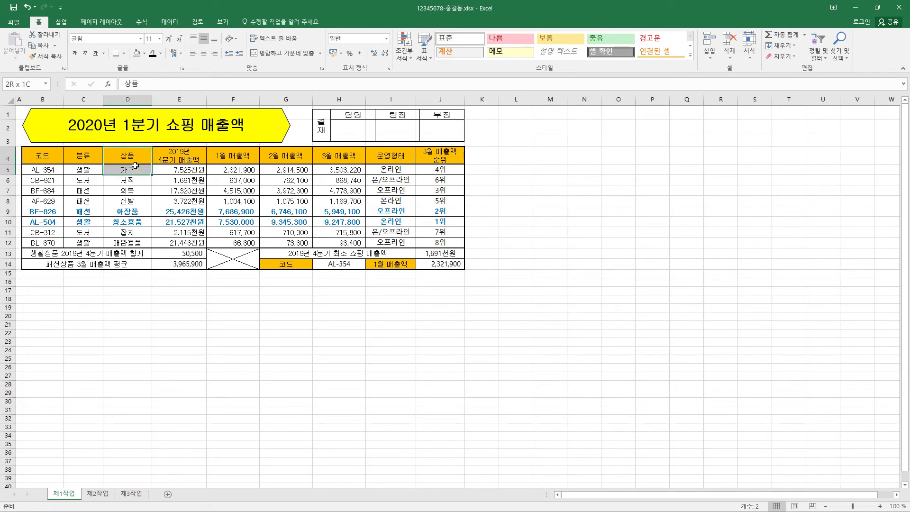
left_click_drag(135, 166, 136, 218)
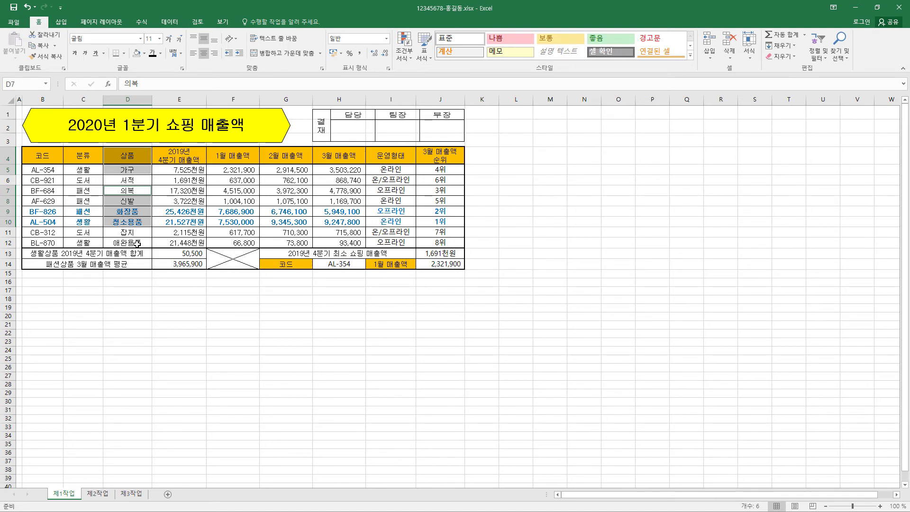
left_click(137, 243, "ctrl")
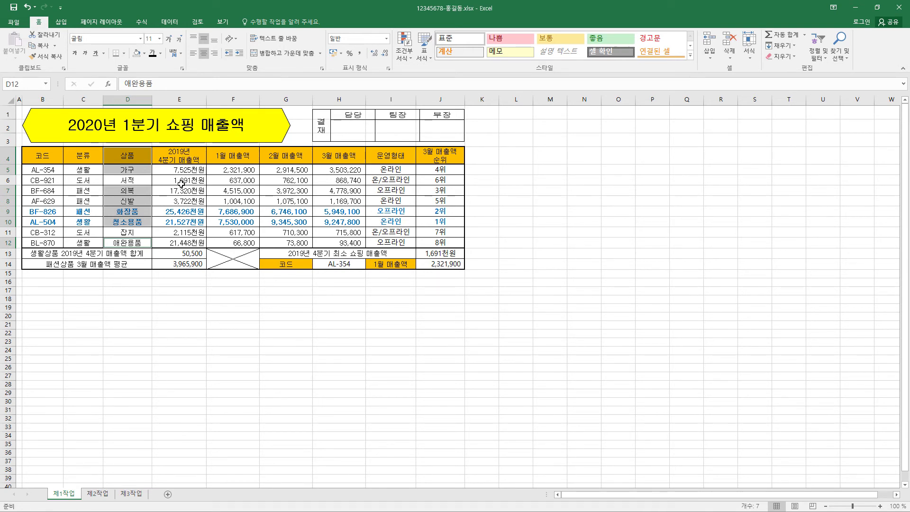
left_click_drag(188, 152, 180, 223)
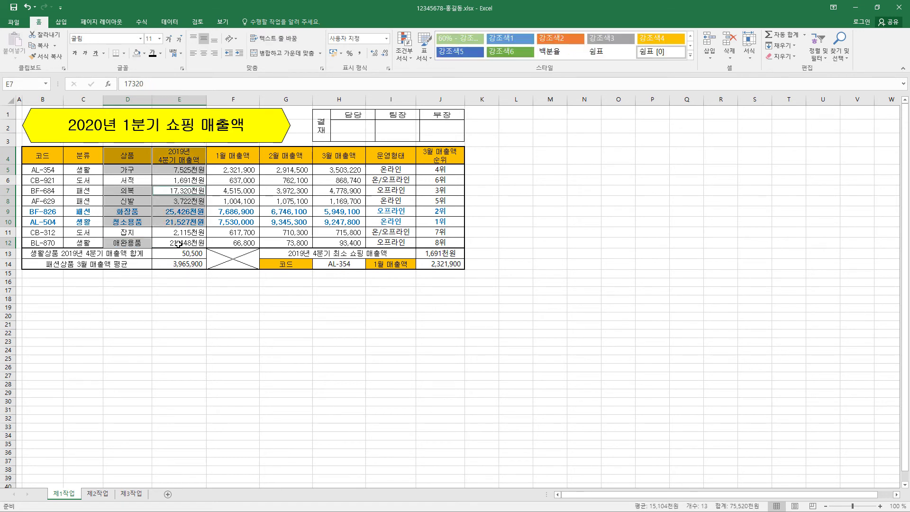
left_click(178, 244, "ctrl")
left_click(337, 156, "ctrl")
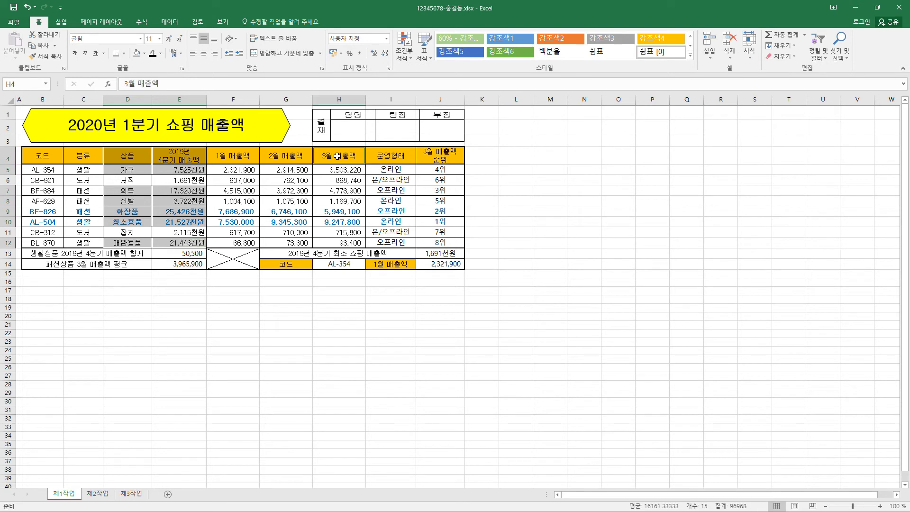
left_click(339, 170, "ctrl")
left_click_drag(339, 191, 339, 222)
left_click(339, 243, "ctrl")
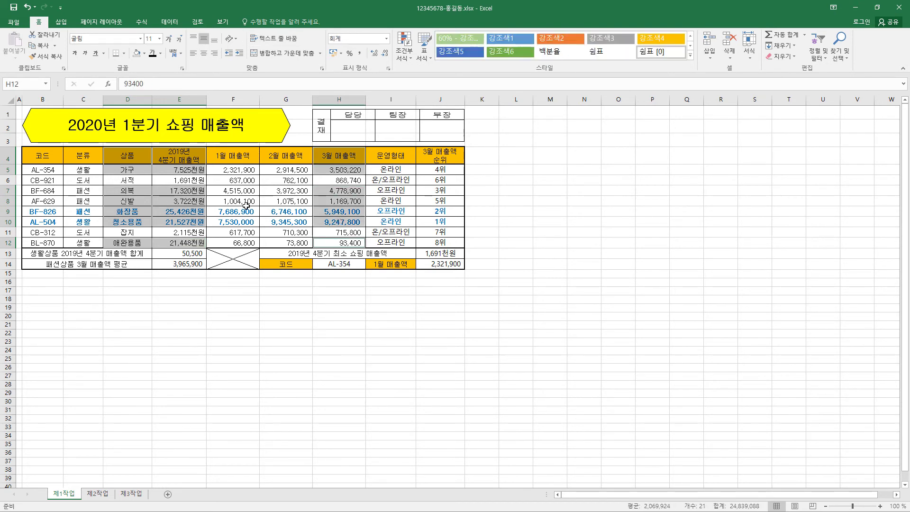
Insert a custom combo chart with 2019년 4분기 매출액 as a line with markers on the secondary axis and 3월 매출액 as clustered columns
left_click(61, 22)
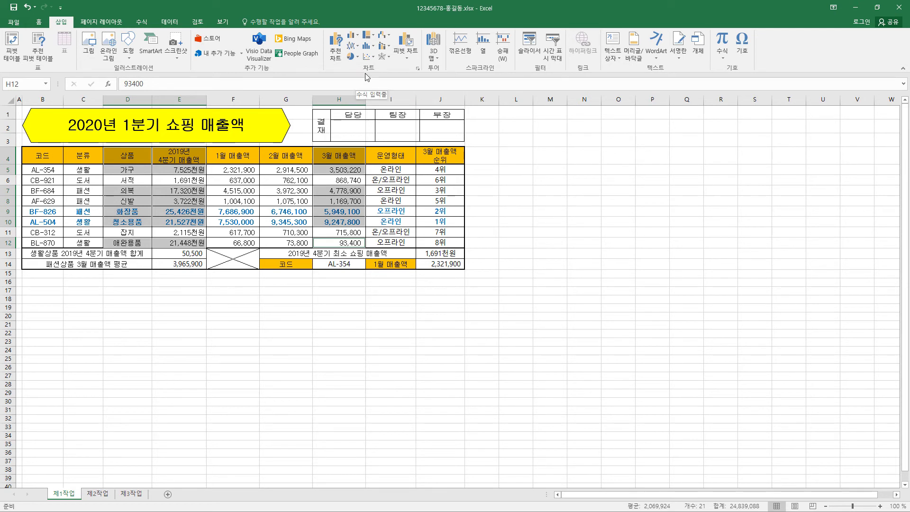
left_click(389, 49)
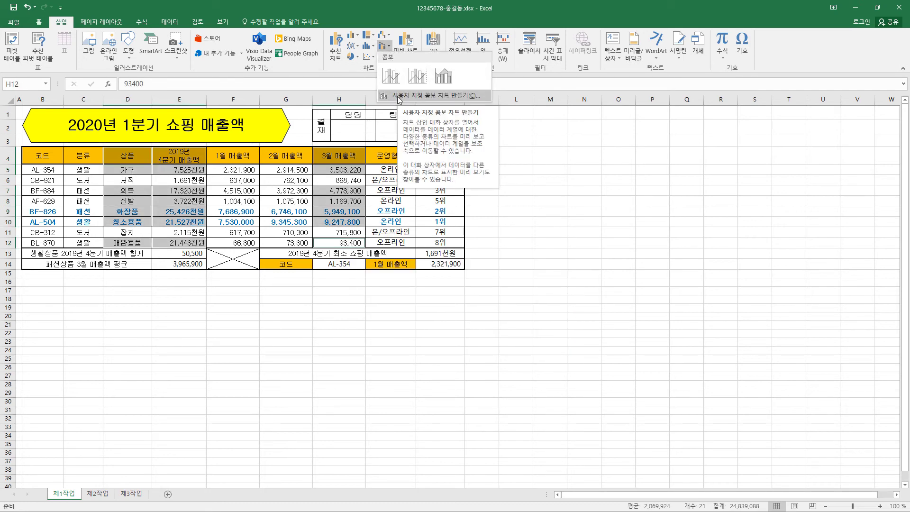
left_click(399, 96)
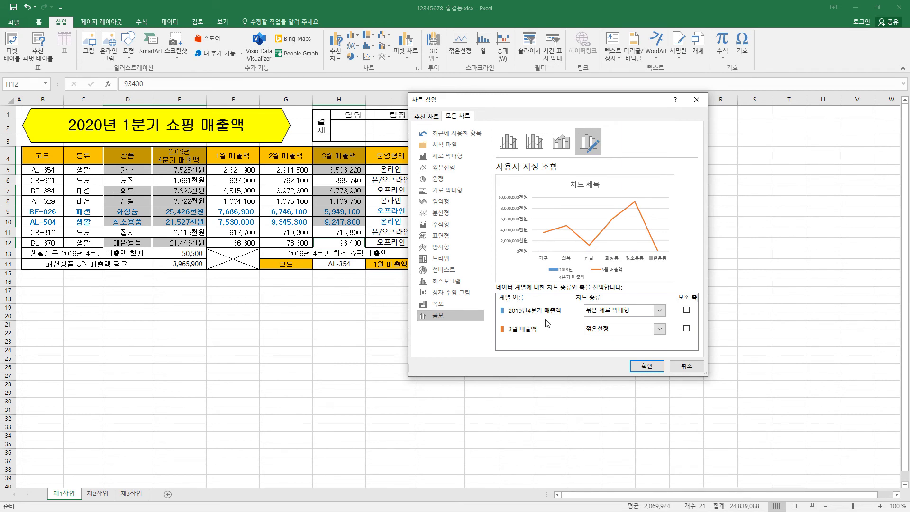
left_click(631, 314)
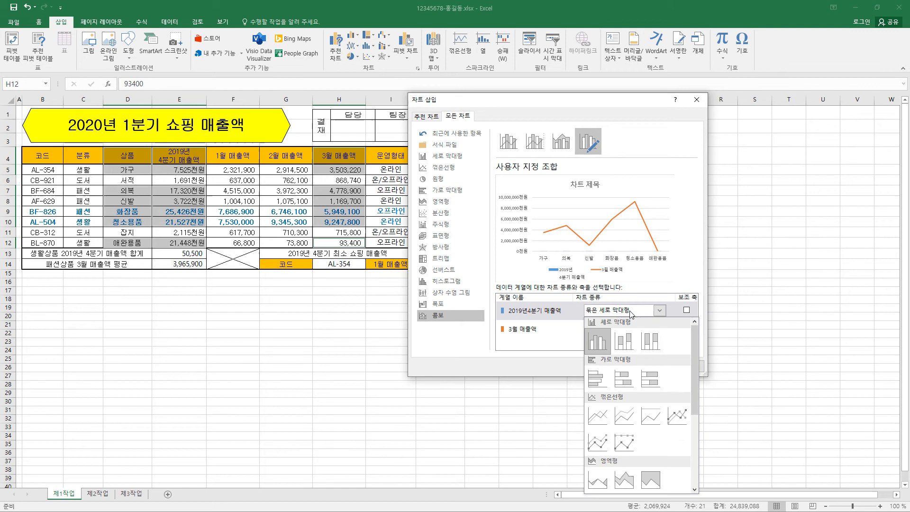
left_click(674, 417)
left_click(686, 310)
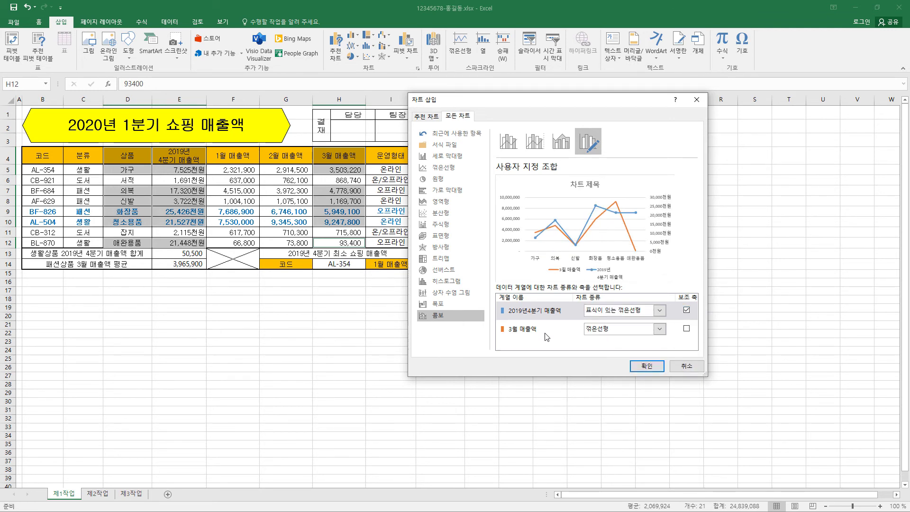
left_click(635, 331)
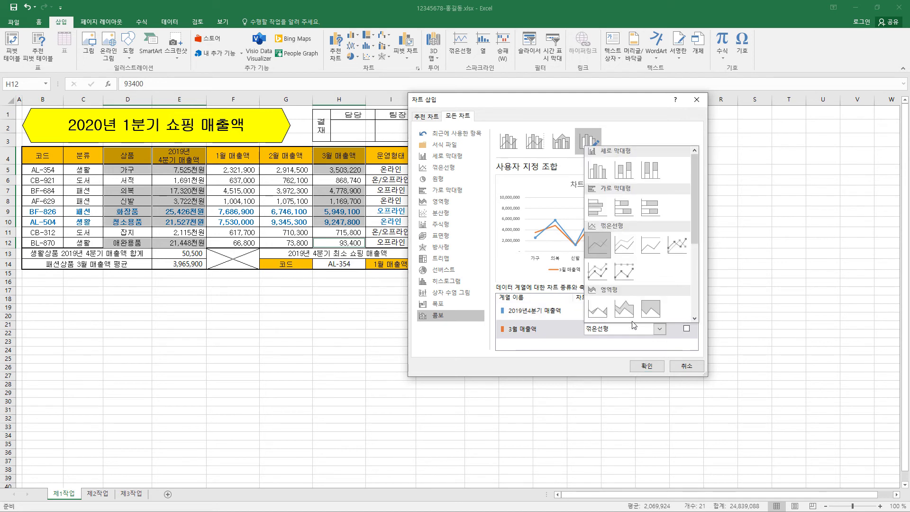
left_click(605, 171)
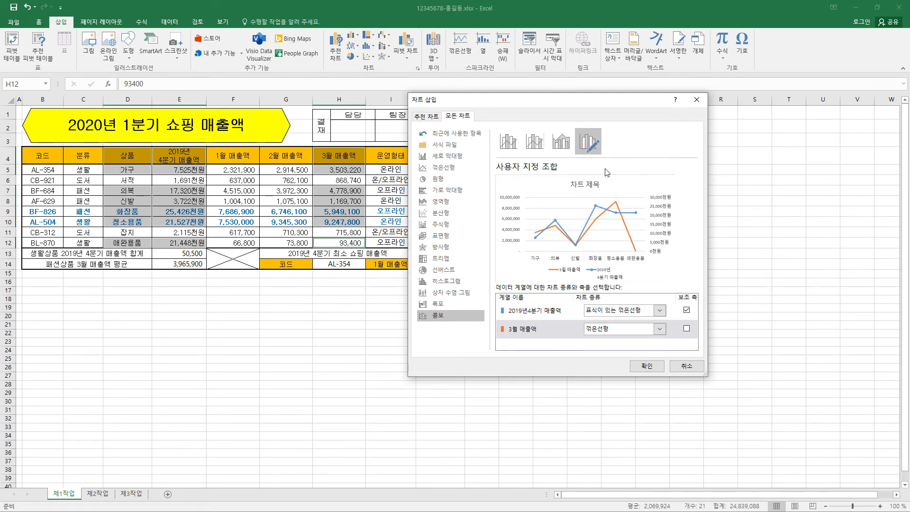
left_click(647, 366)
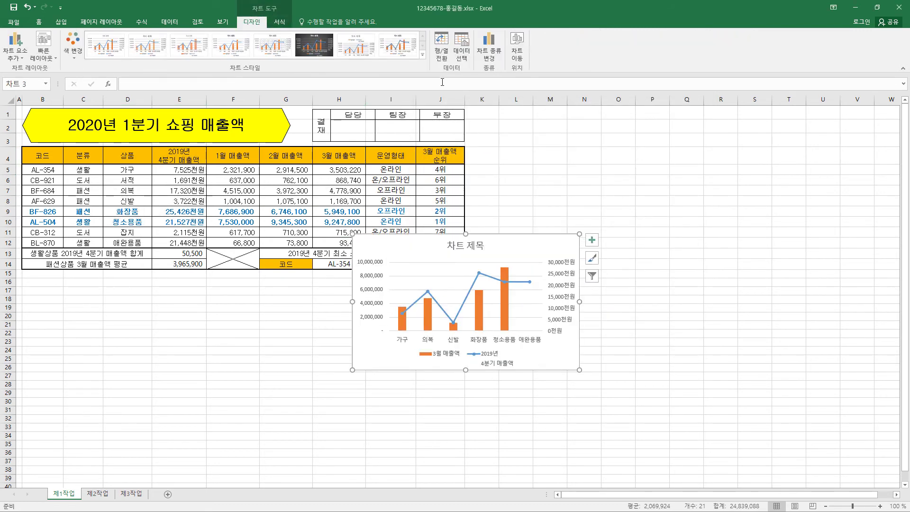
Move the chart to a new sheet named 제4작업 and place that sheet after 제3작업
left_click(517, 48)
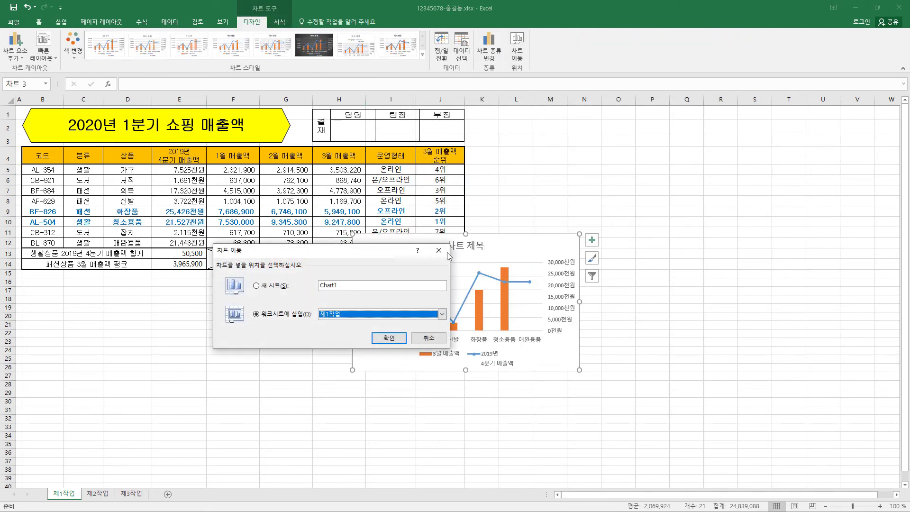
left_click(277, 287)
type("제4")
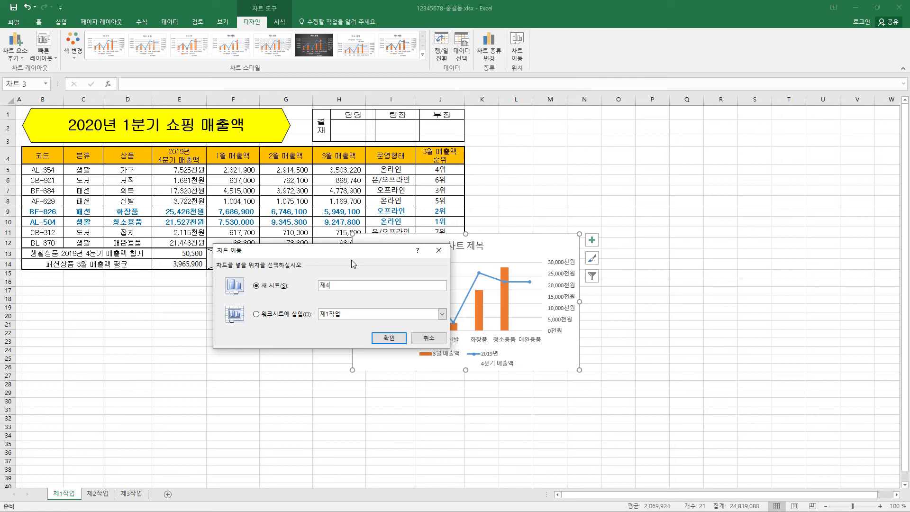
type("작업")
key("Return")
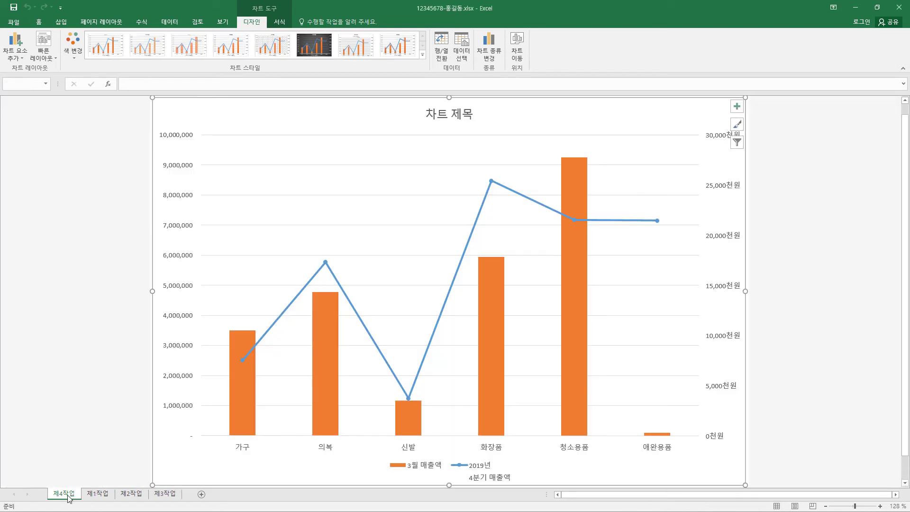
left_click_drag(69, 498, 188, 496)
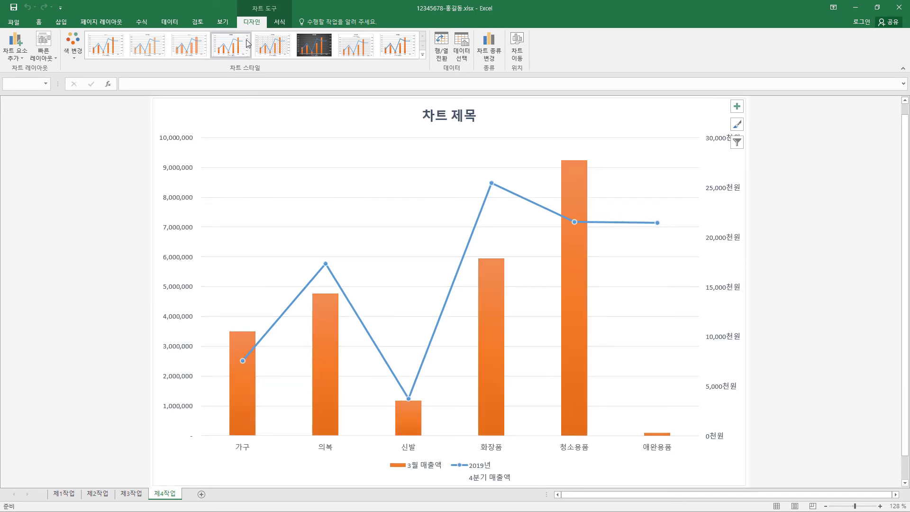
Apply the third quick layout to the chart and set all its text to 굴림, 11 pt, black
left_click(57, 59)
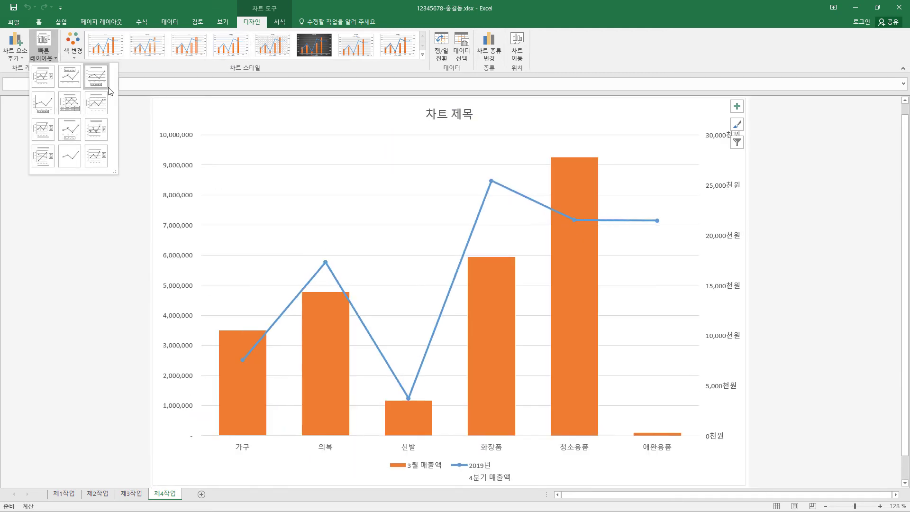
left_click(105, 86)
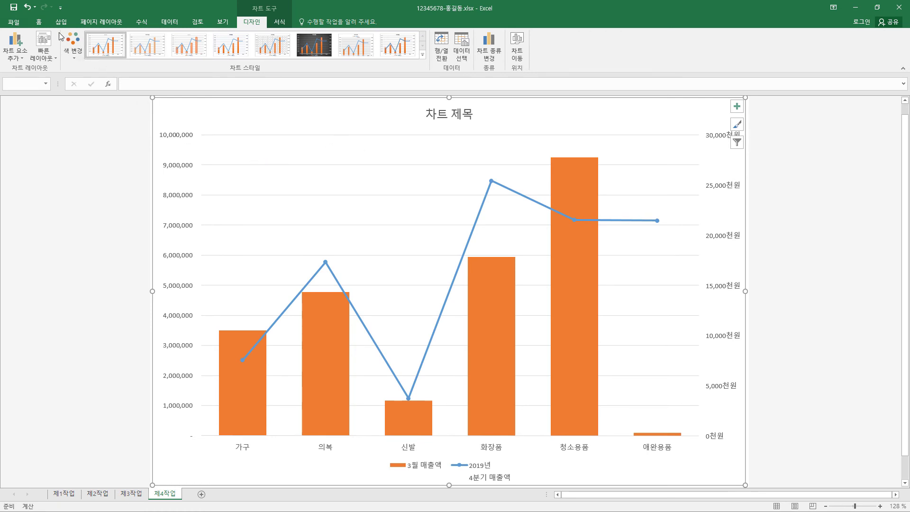
left_click(39, 22)
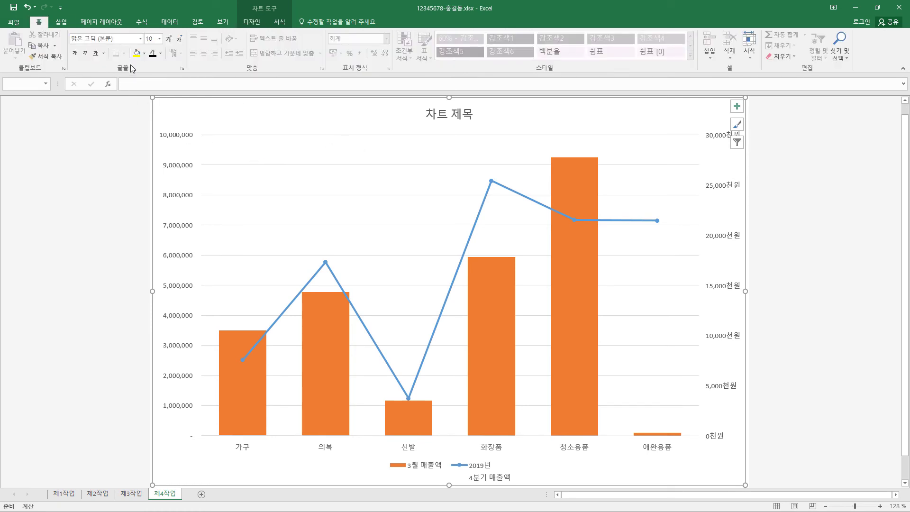
left_click(141, 38)
left_click(136, 118)
left_click(159, 39)
left_click(159, 85)
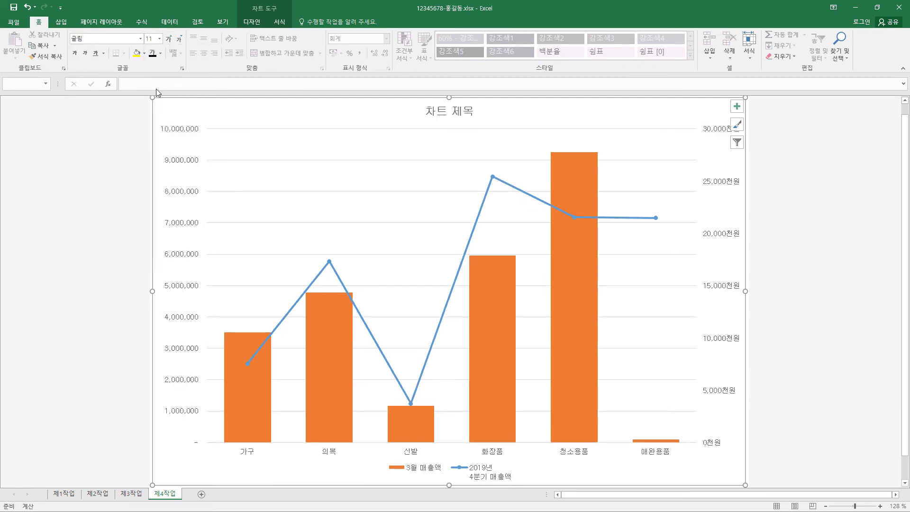
left_click(159, 55)
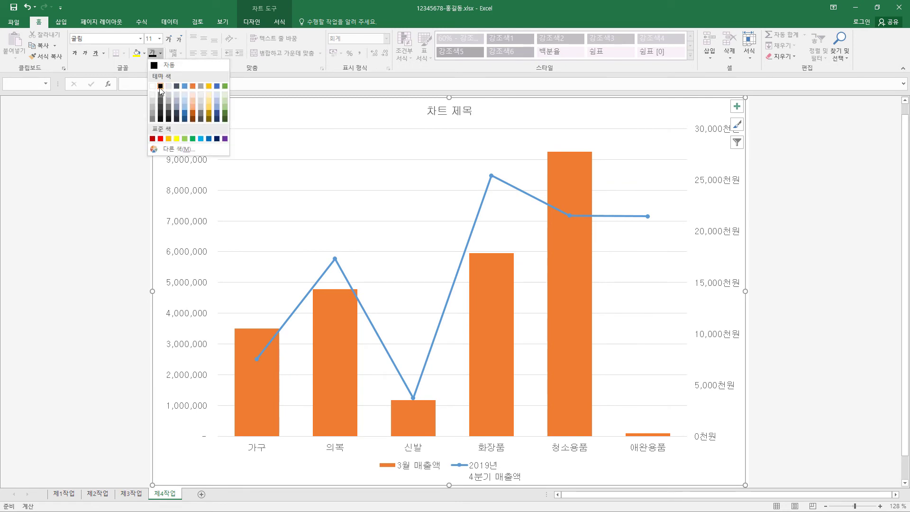
left_click(159, 87)
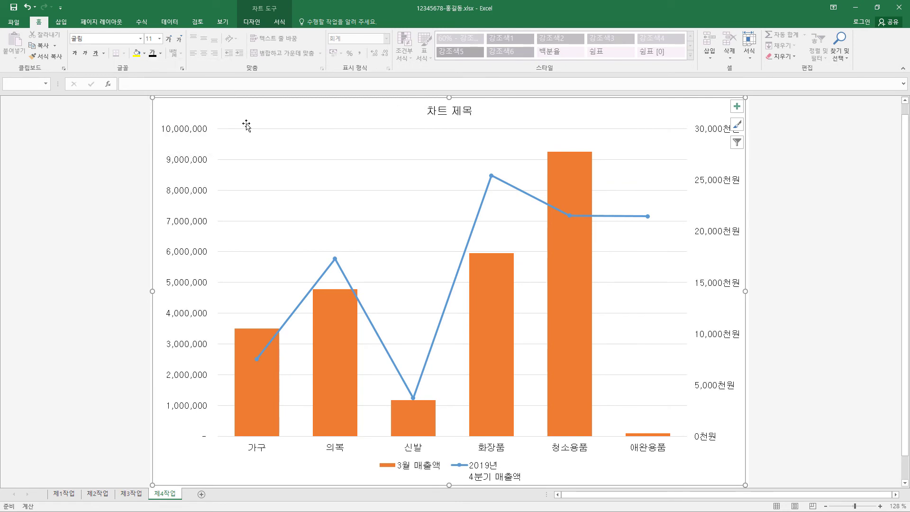
Fill the chart area with the pink paper texture
left_click(279, 22)
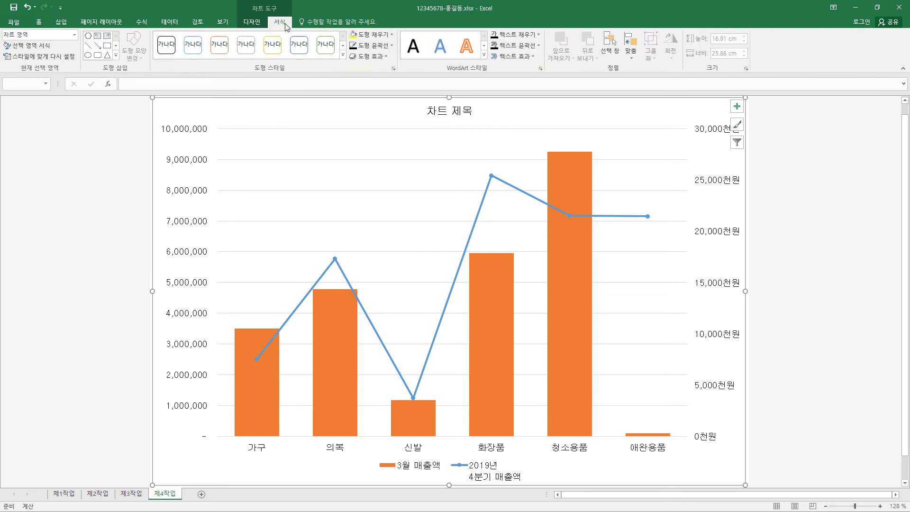
left_click(391, 34)
mouse_move(405, 173)
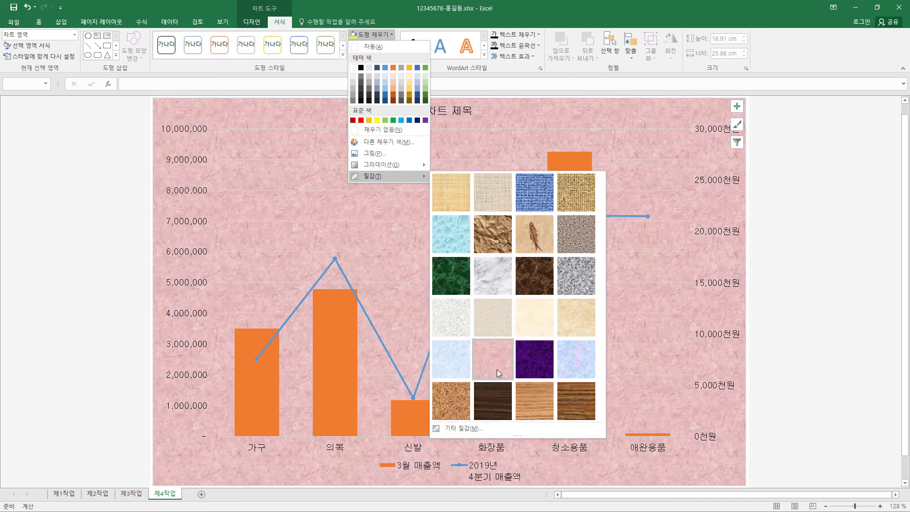
left_click(497, 369)
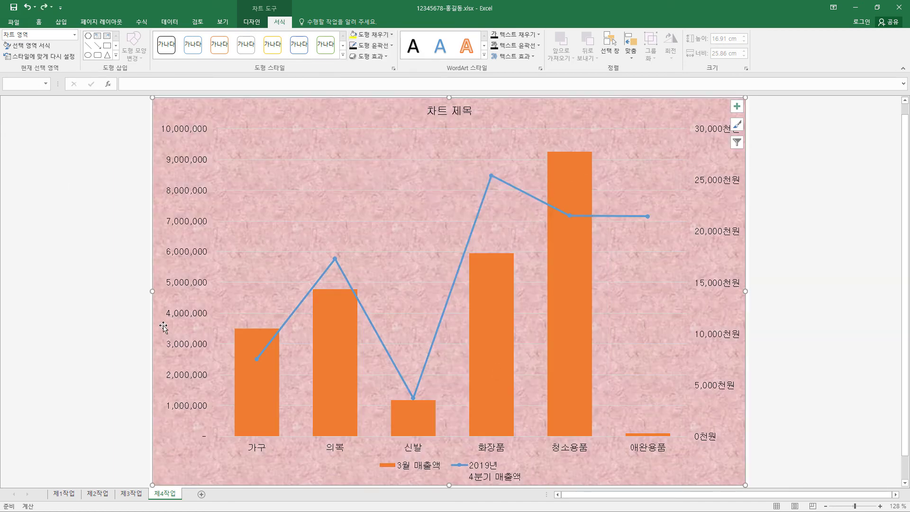
left_click(122, 267)
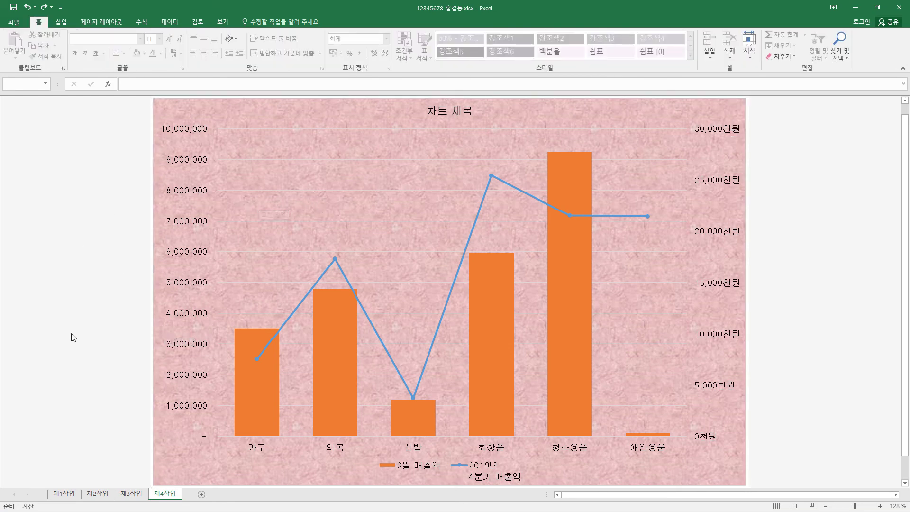
Fill the chart's plot area with white
left_click(190, 113)
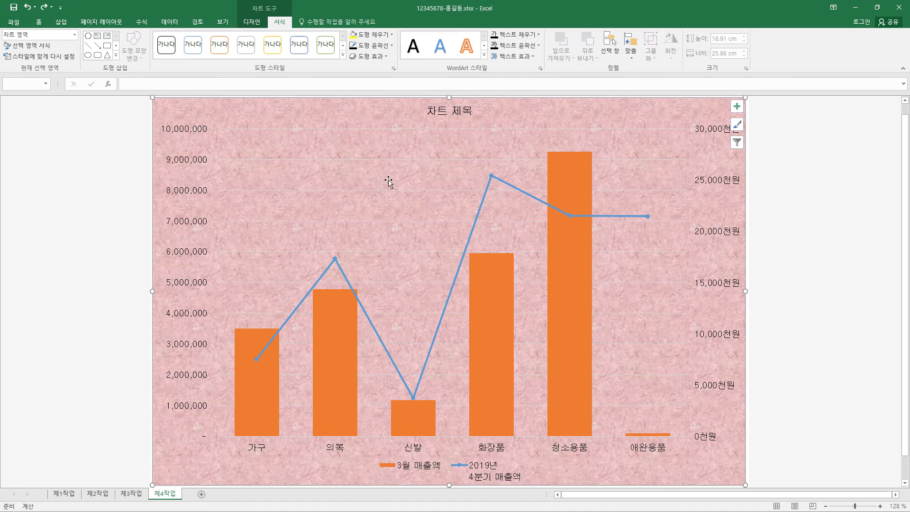
left_click(419, 265)
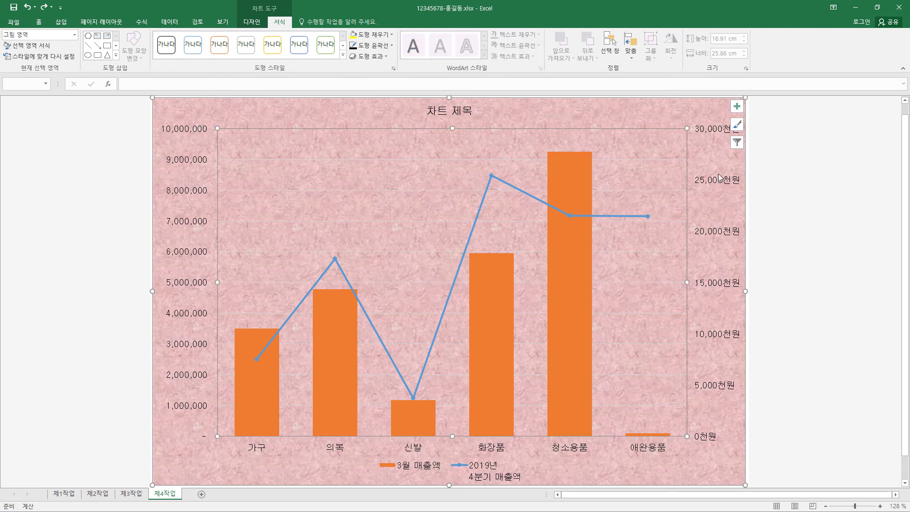
left_click(392, 35)
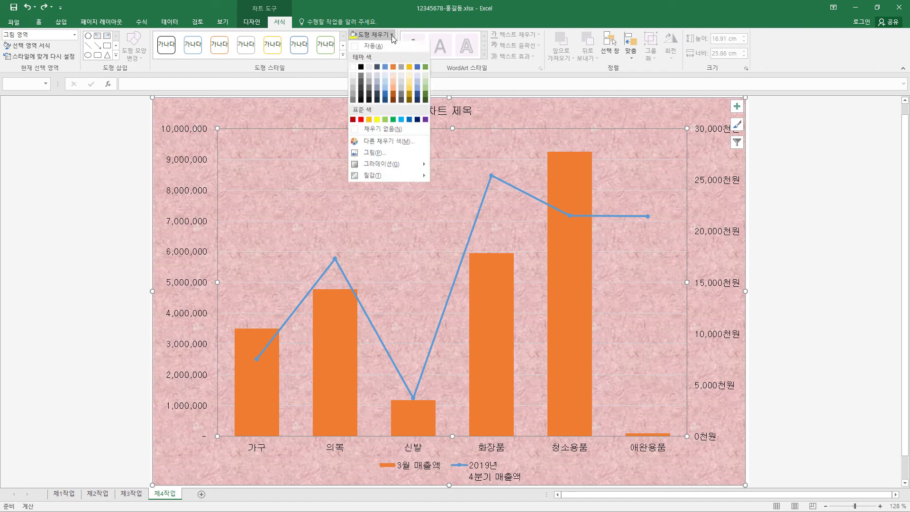
left_click(353, 68)
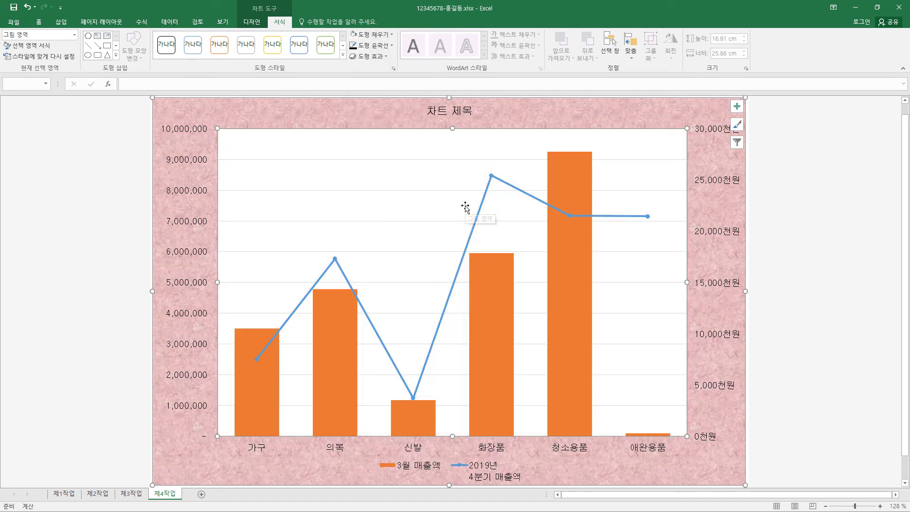
Give the chart title a white fill and a black ¾ pt outline
left_click(463, 113)
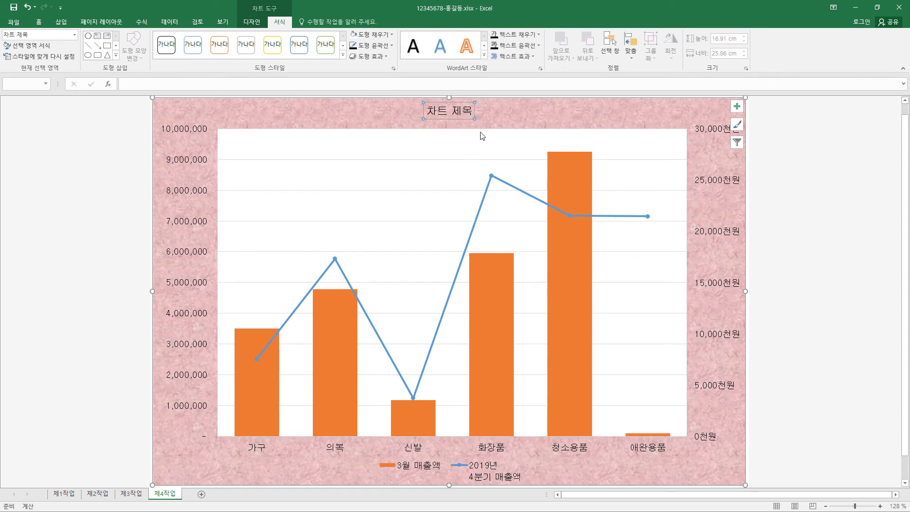
left_click(391, 34)
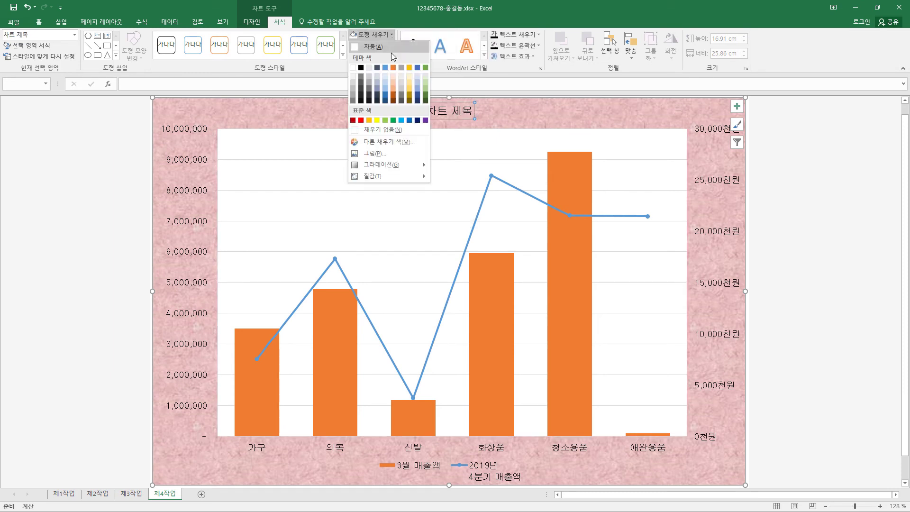
left_click(356, 71)
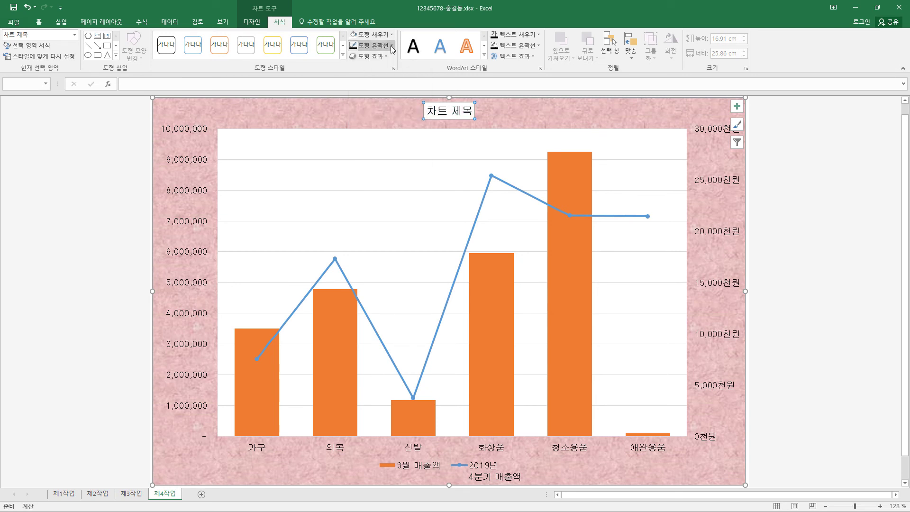
left_click(392, 46)
left_click(362, 79)
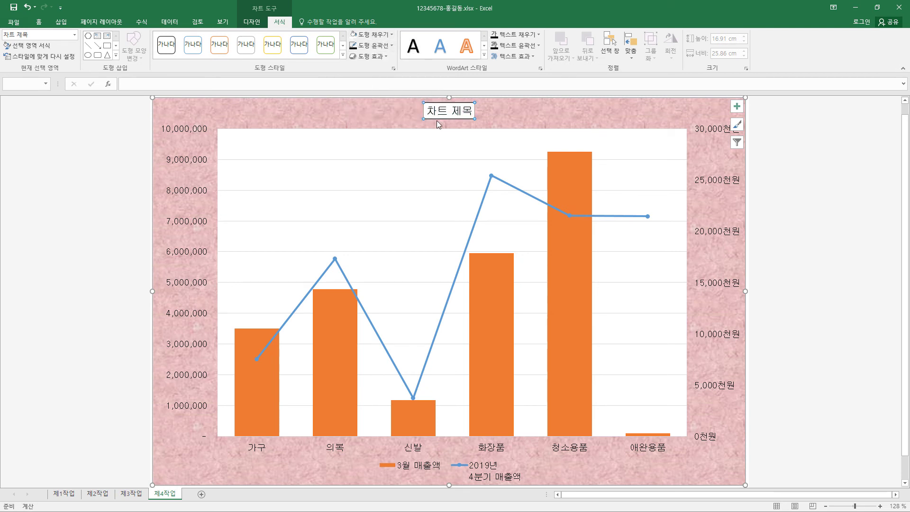
left_click(393, 46)
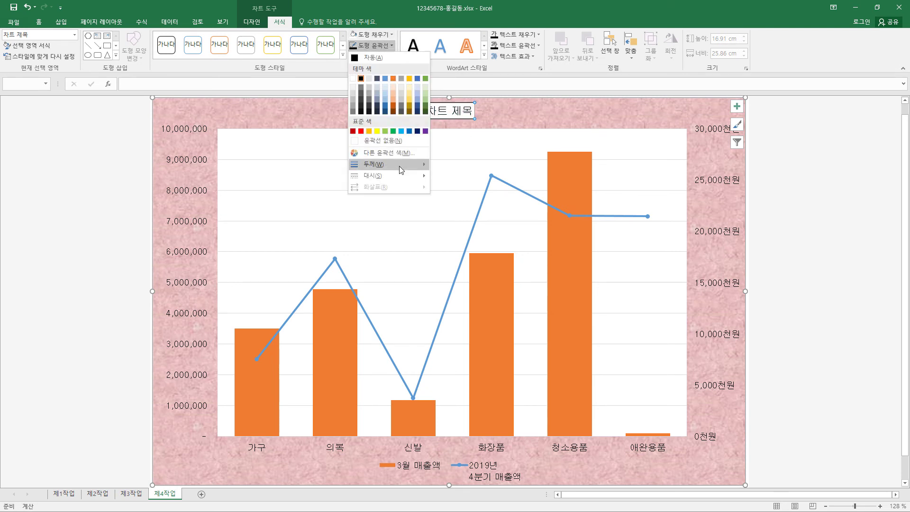
mouse_move(397, 164)
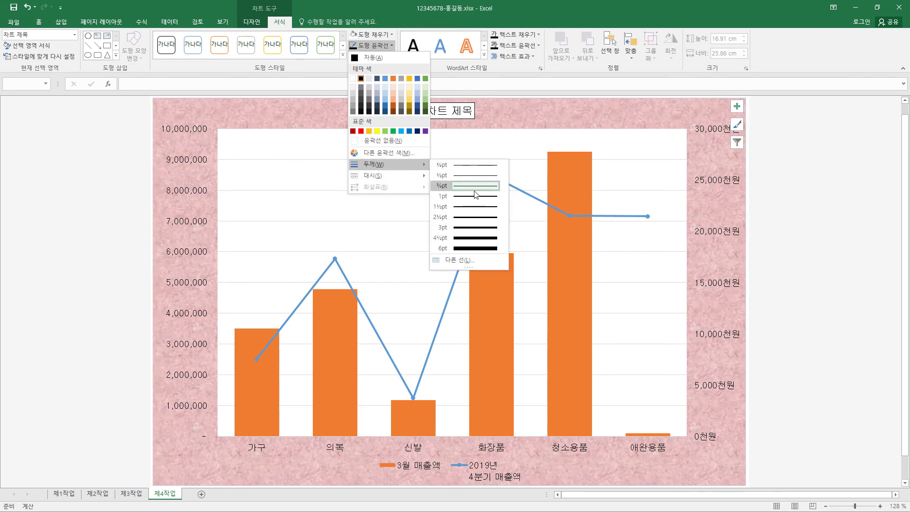
left_click(474, 186)
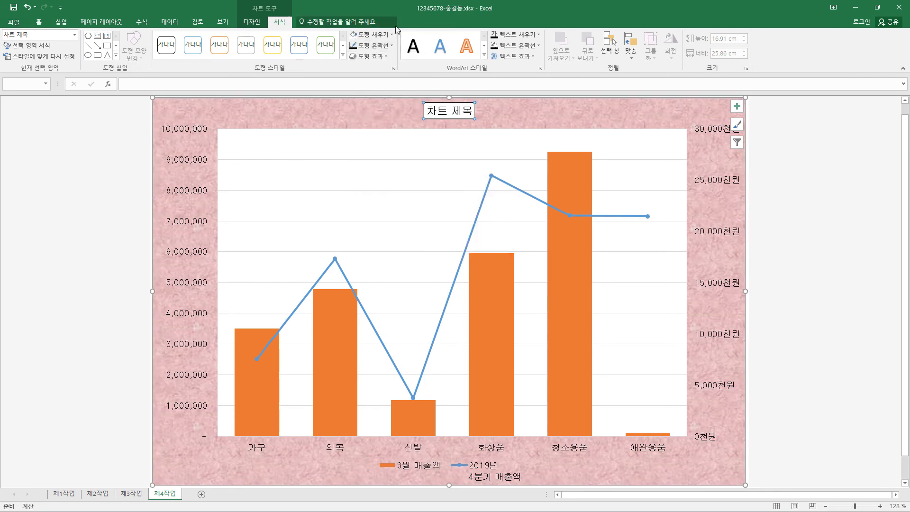
Format the chart title as 20 pt bold and change its text to 생활 및 패션상품의 쇼핑 매출액 현황
left_click(39, 21)
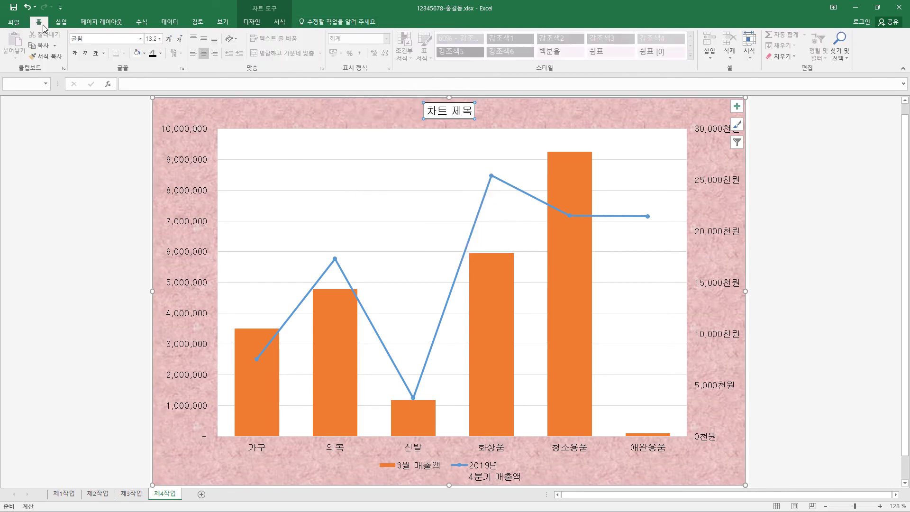
left_click(160, 39)
left_click(153, 169)
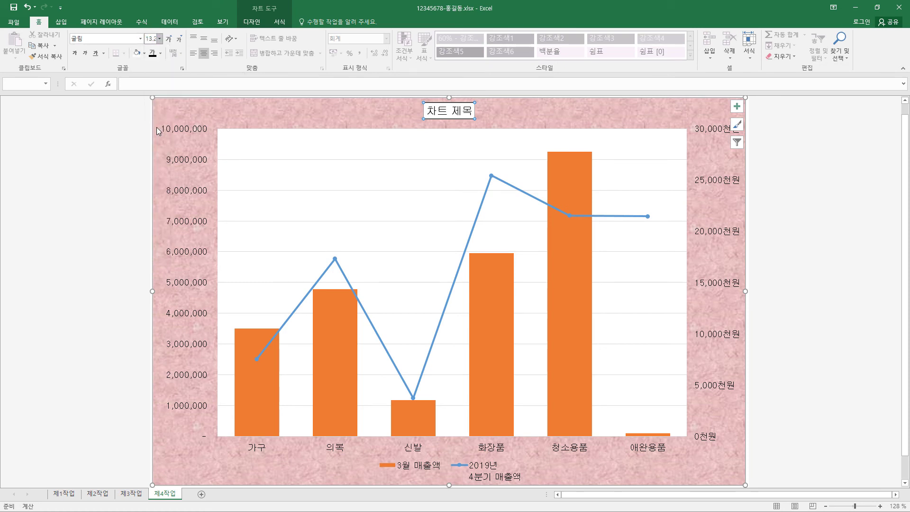
left_click(76, 54)
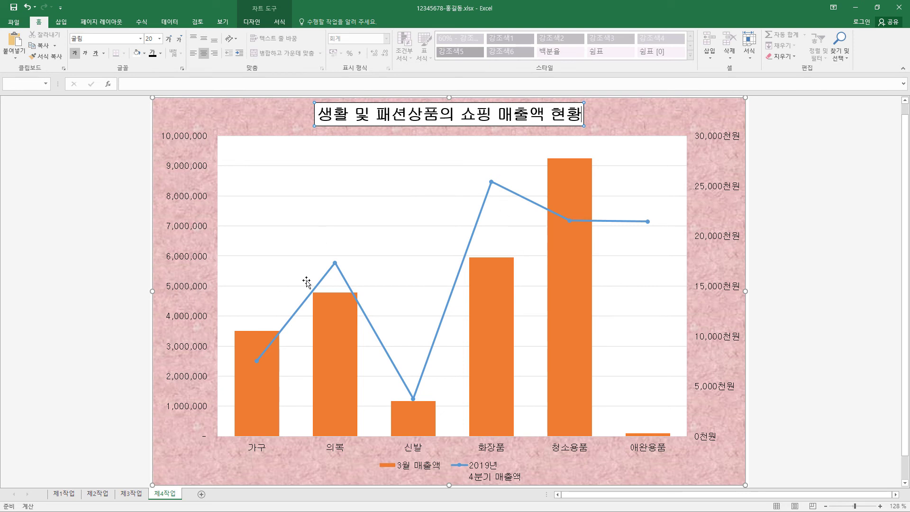
Give the 2019년 4분기 매출액 line series built-in diamond markers of size 10
mouse_move(338, 266)
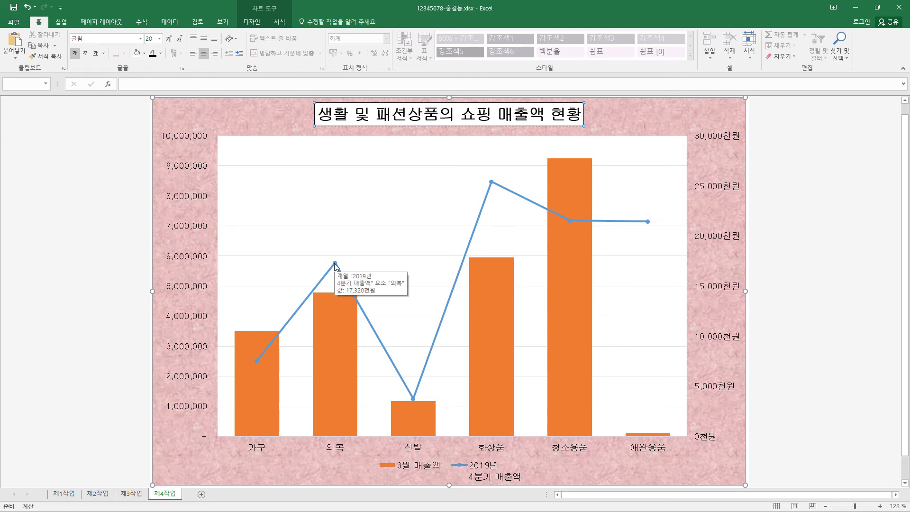
left_click(335, 263)
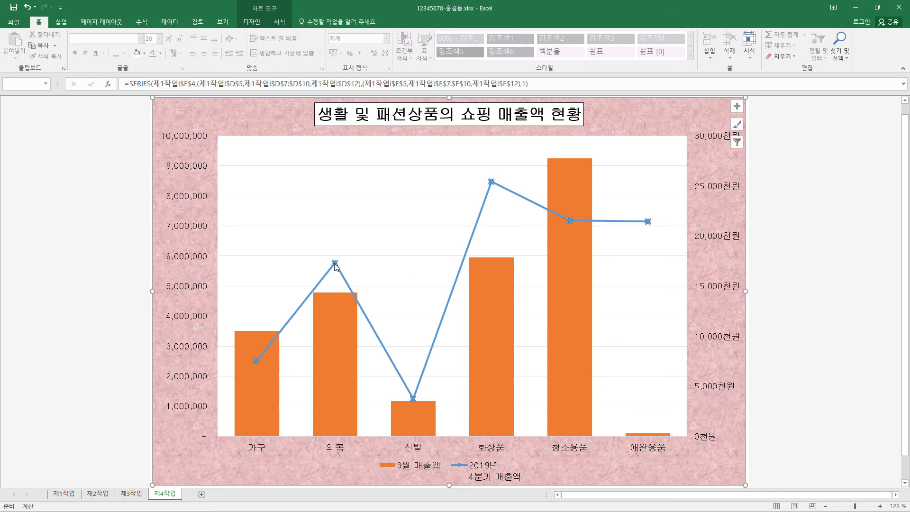
right_click(335, 266)
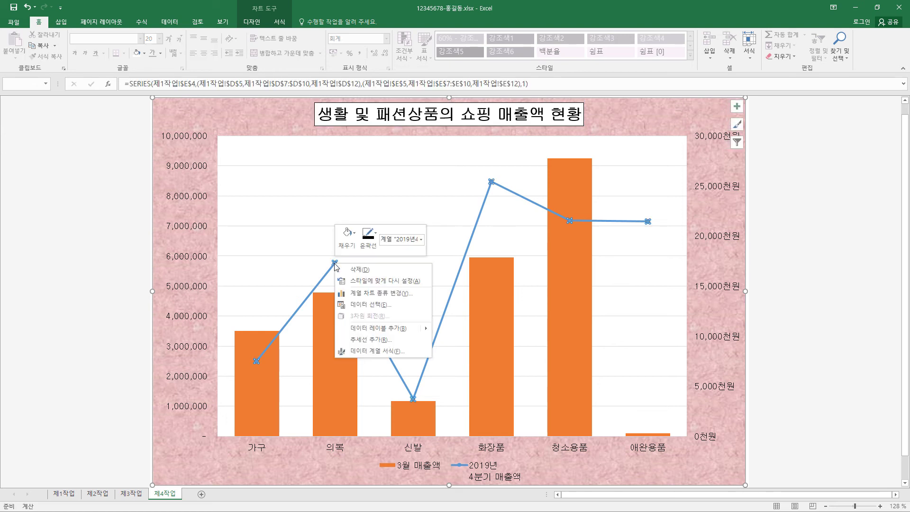
left_click(378, 353)
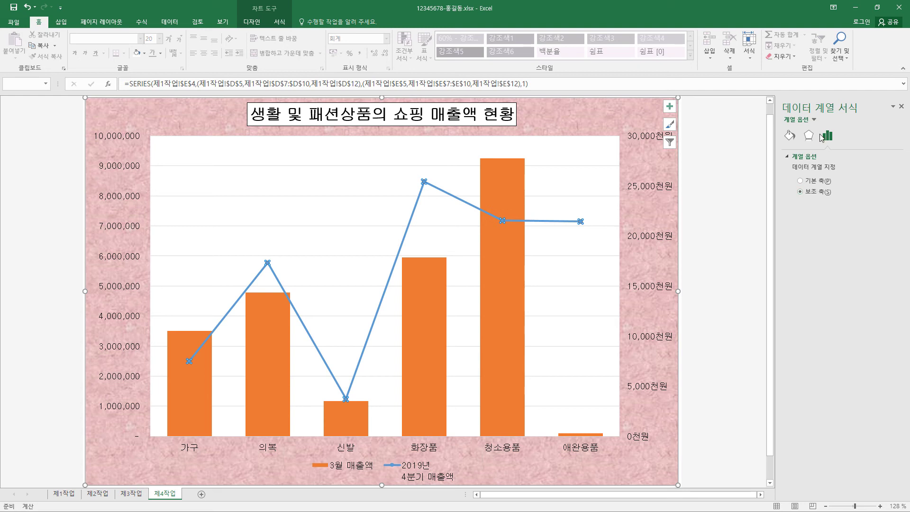
left_click(790, 139)
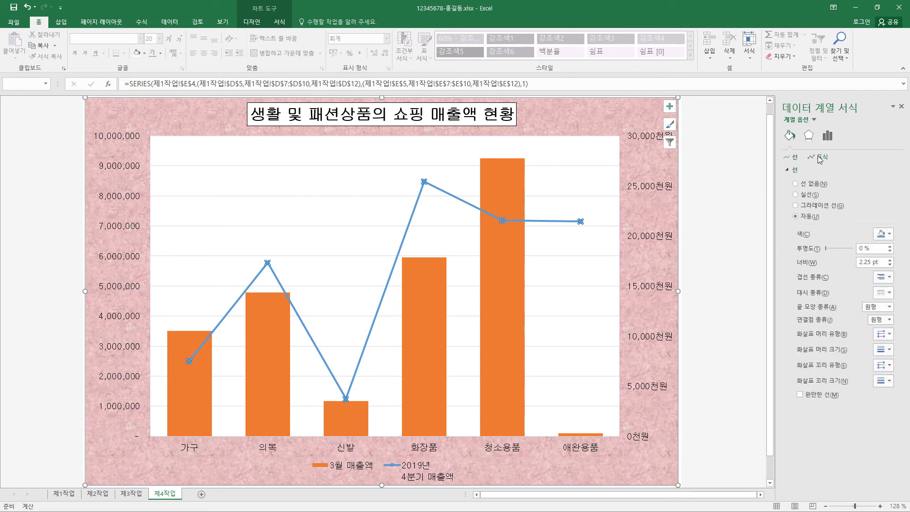
left_click(820, 158)
left_click(799, 173)
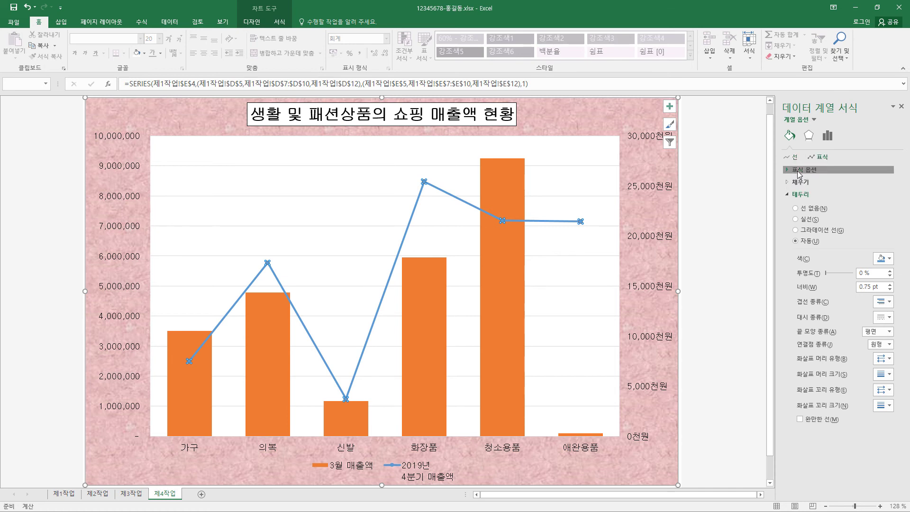
left_click(810, 210)
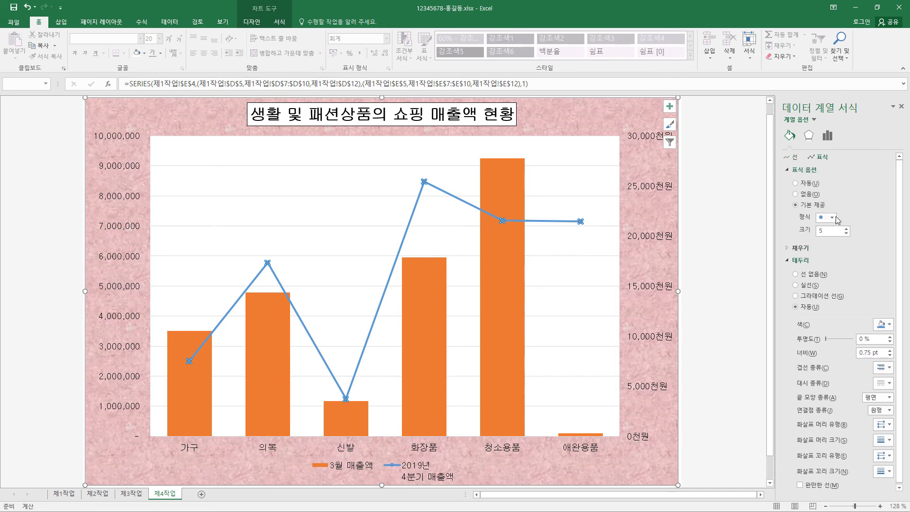
left_click(836, 218)
left_click(821, 237)
double_click(816, 233)
type("10")
key("Return")
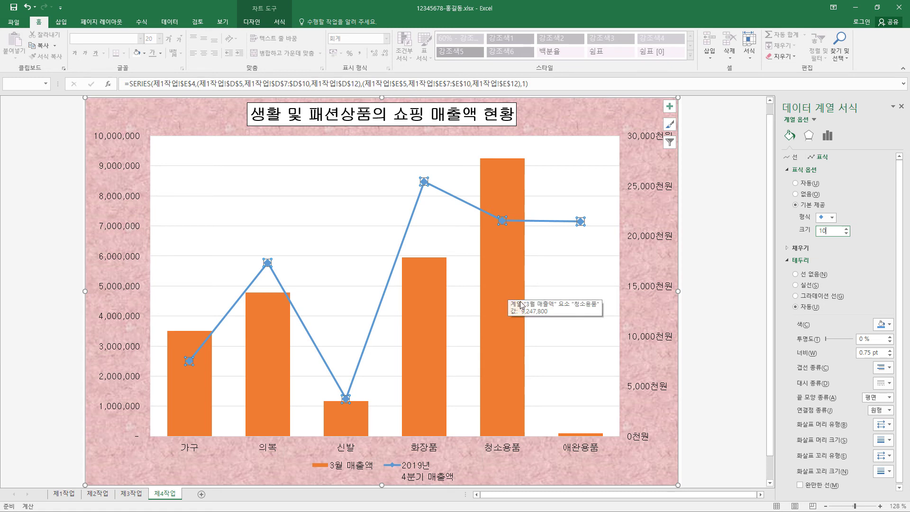
Format the chart's major horizontal gridlines as black dashed lines
left_click(353, 166)
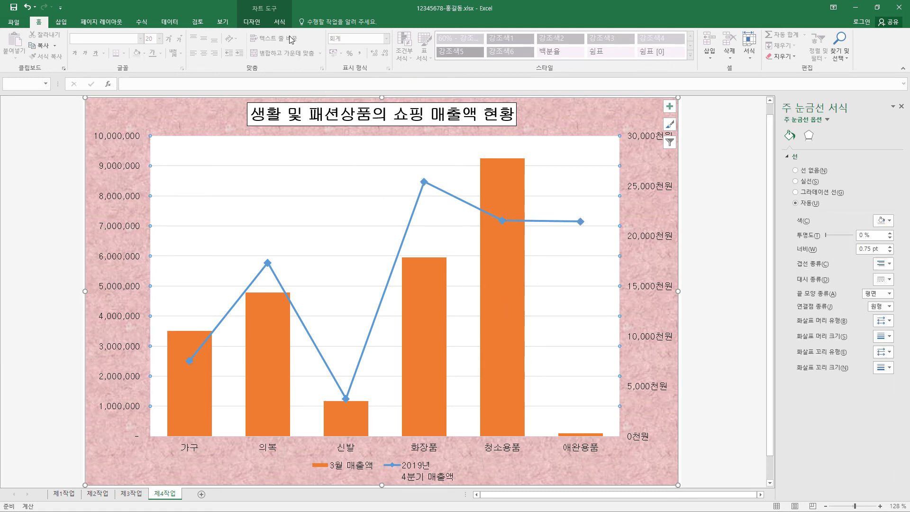
left_click(280, 22)
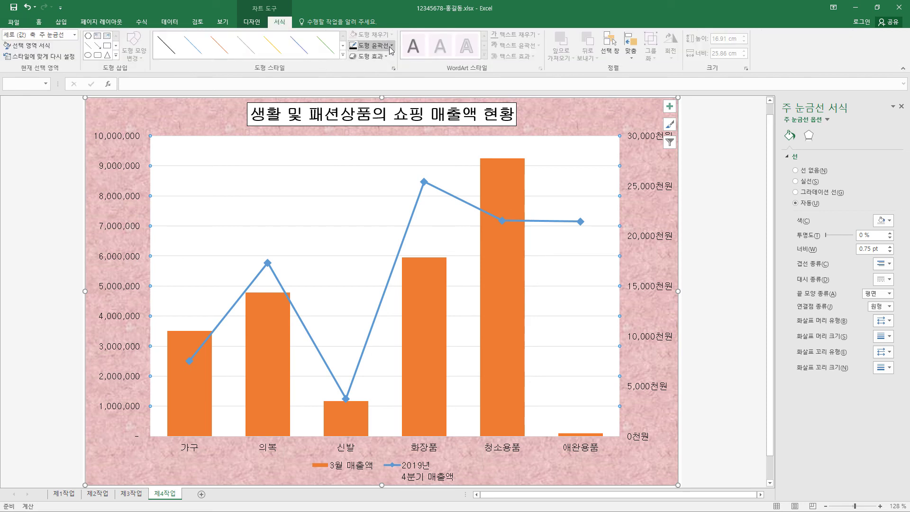
left_click(372, 45)
mouse_move(406, 176)
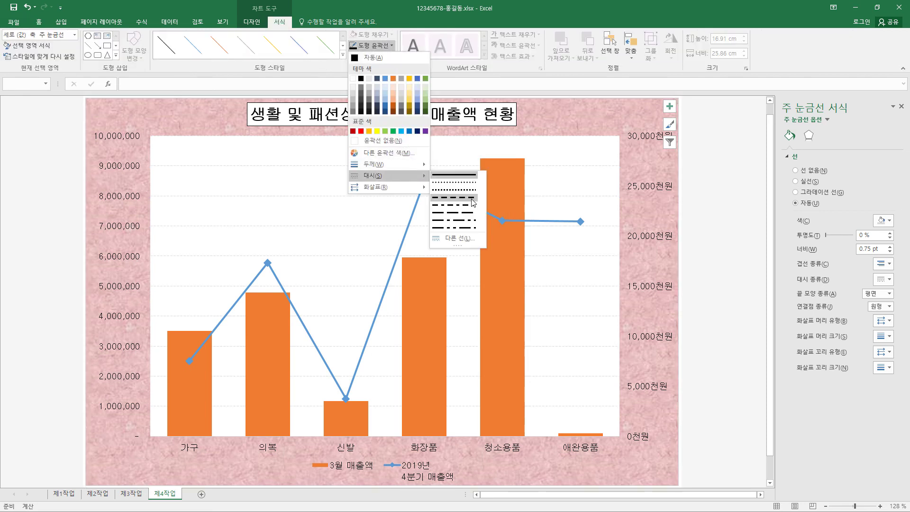
left_click(472, 198)
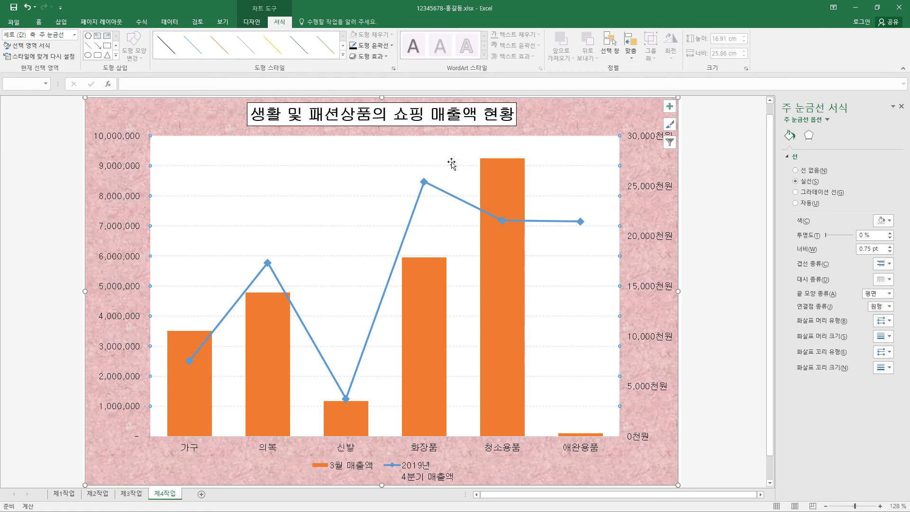
left_click(377, 46)
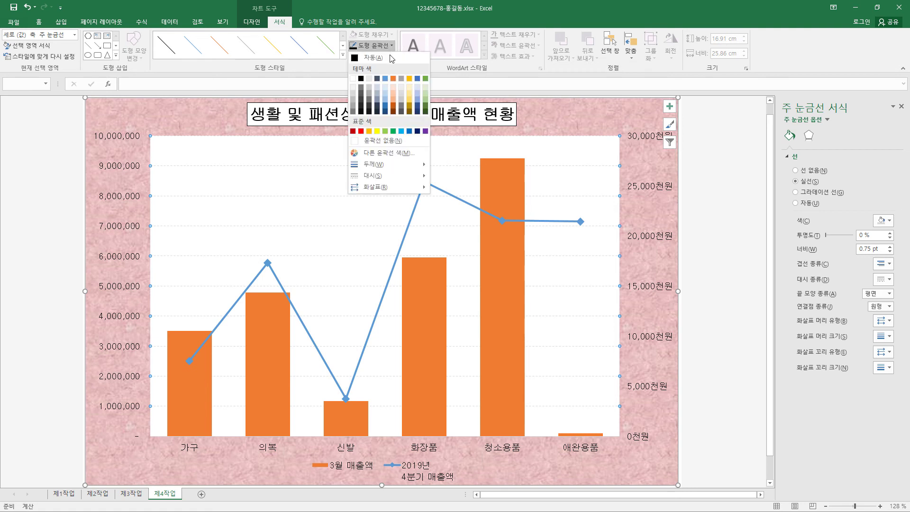
left_click(368, 79)
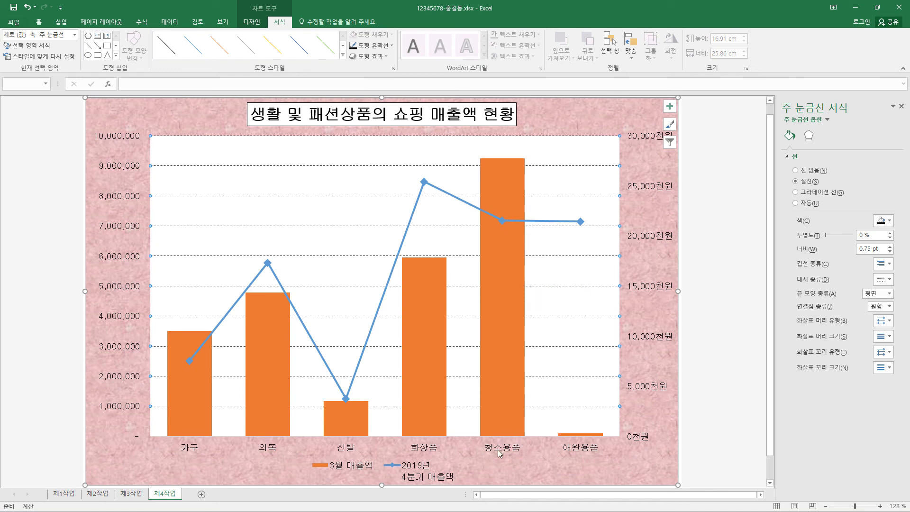
Add a data label at the outside end of only the 청소용품 column in the 3월 매출액 series
left_click(511, 177)
left_click(514, 177)
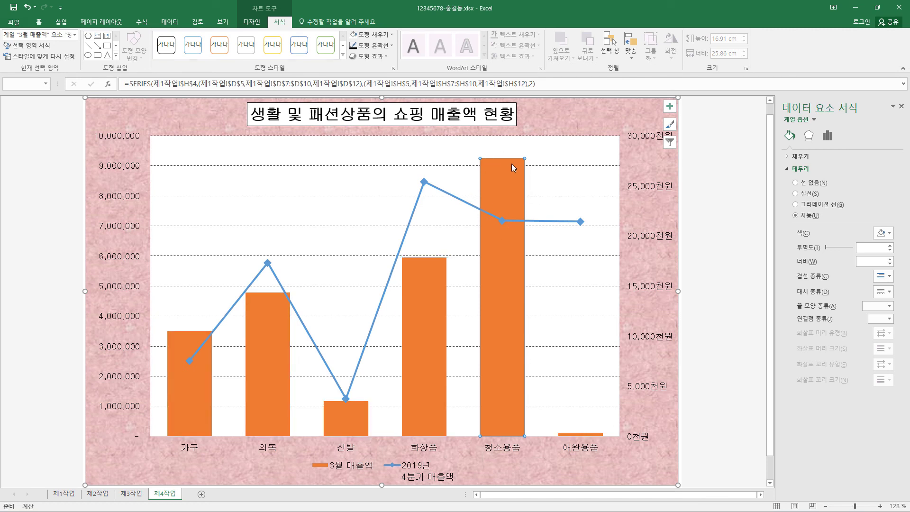
left_click(670, 108)
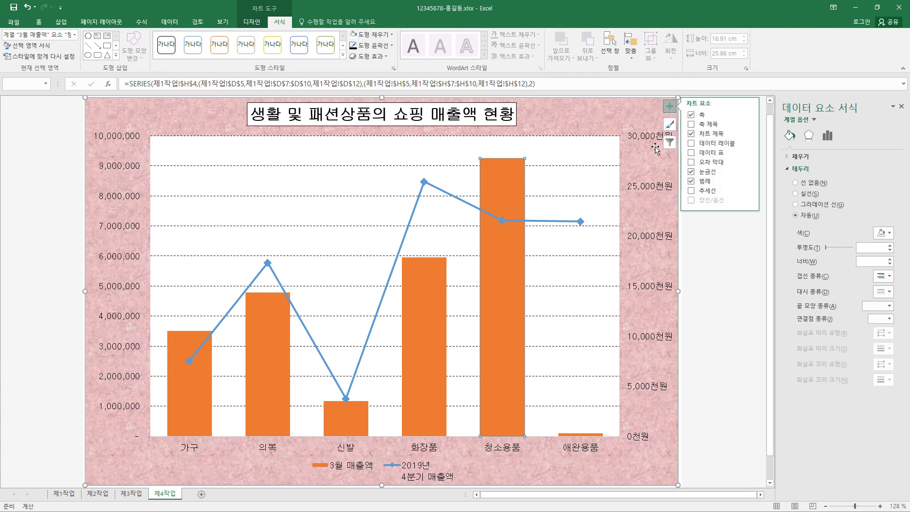
left_click(751, 143)
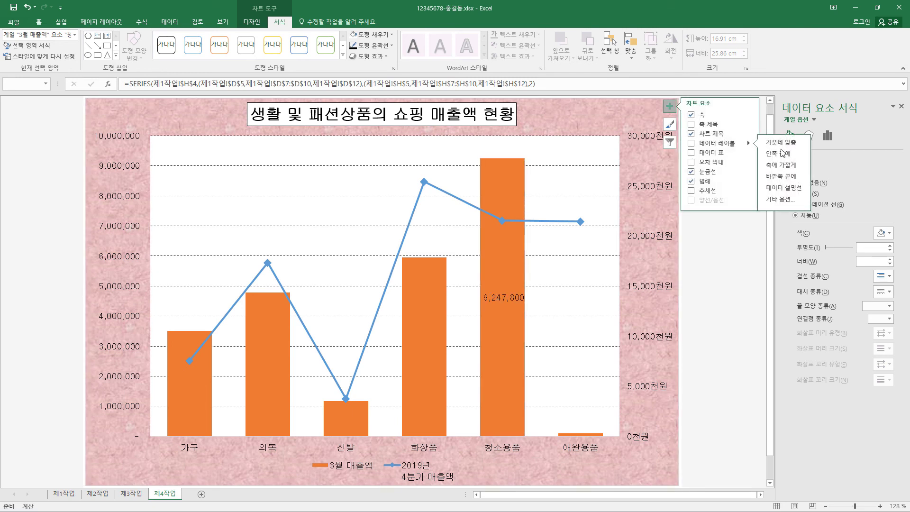
left_click(782, 176)
left_click(670, 107)
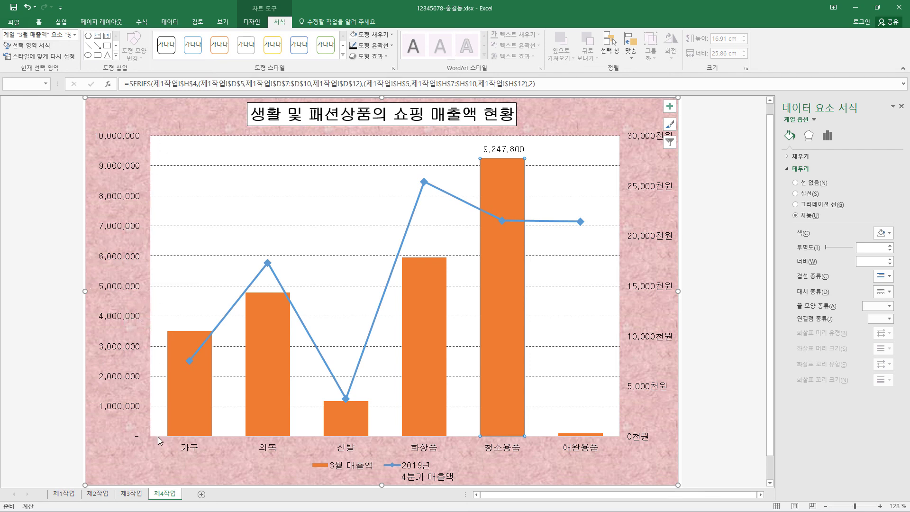
Give the chart's primary vertical axis a black line
left_click(126, 233)
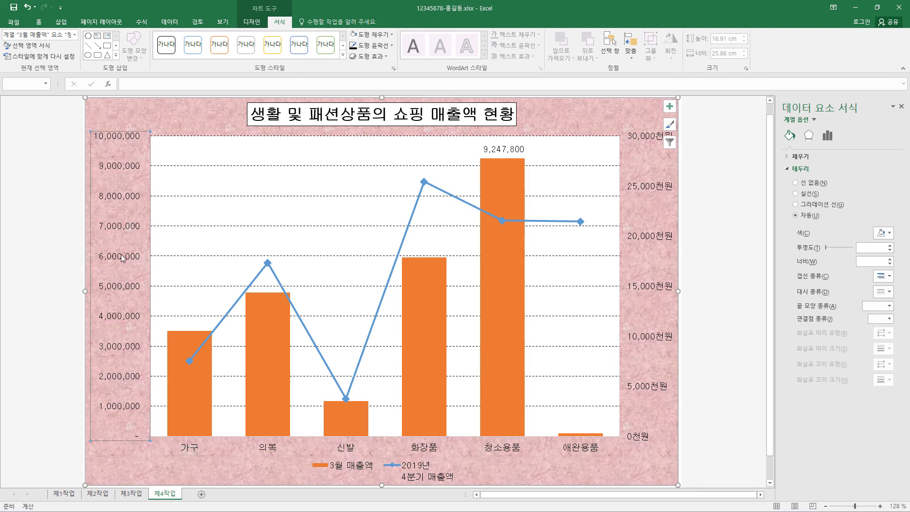
left_click(391, 49)
left_click(359, 81)
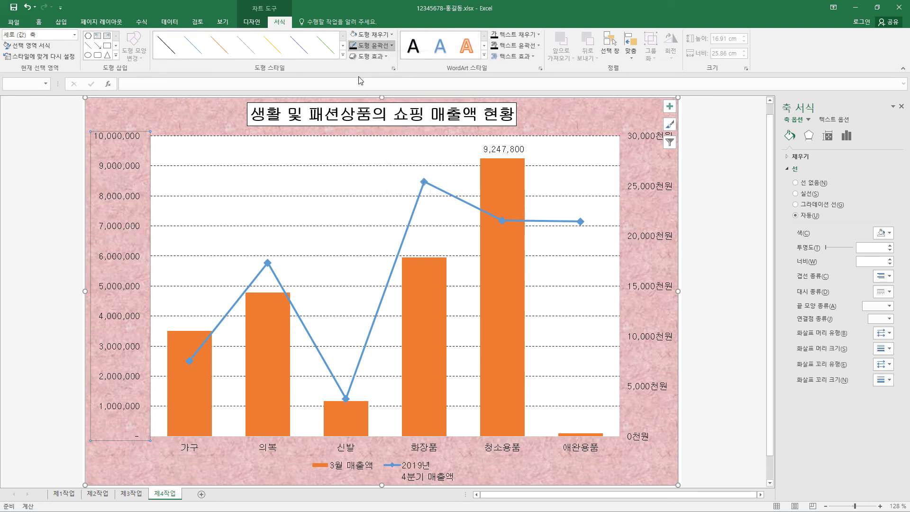
left_click(164, 134)
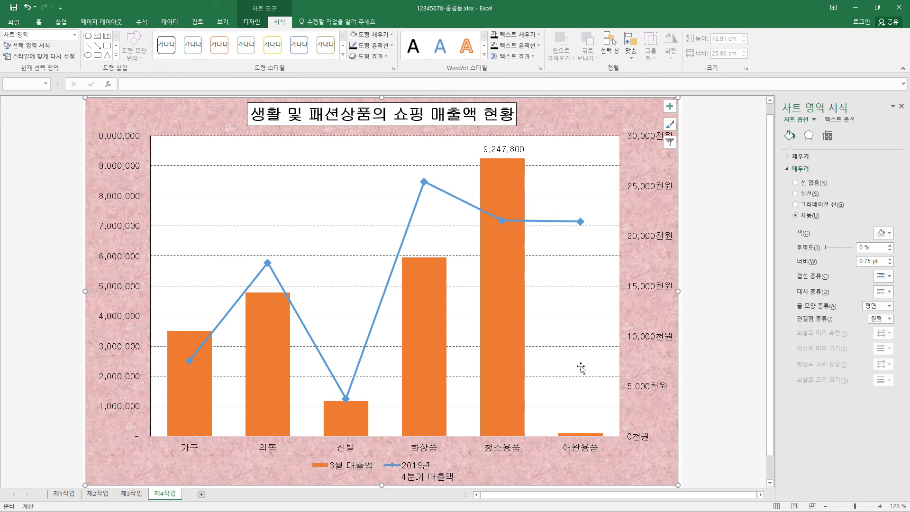
Give the chart's secondary vertical axis a black line
left_click(653, 288)
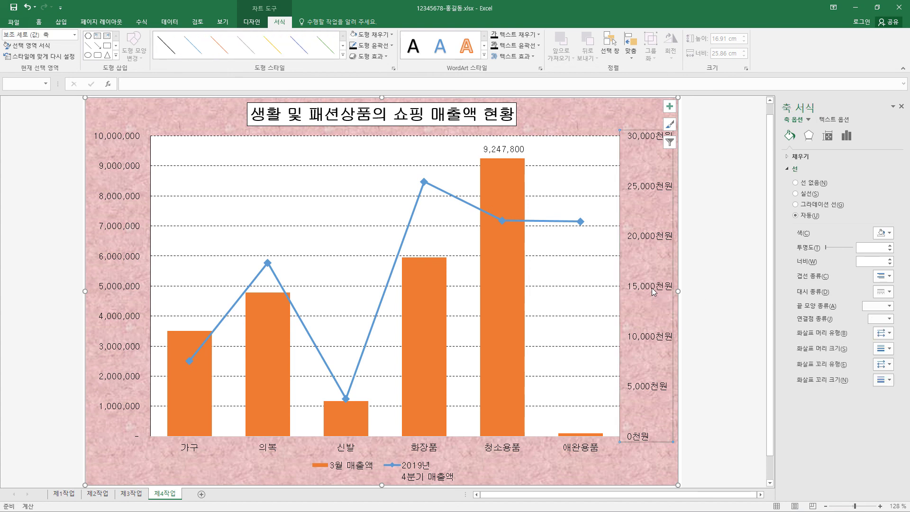
left_click(693, 279)
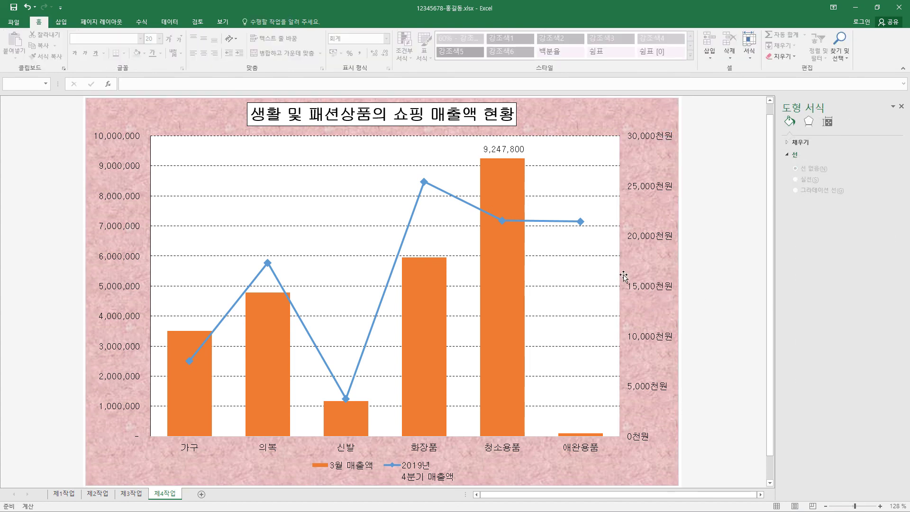
left_click(650, 290)
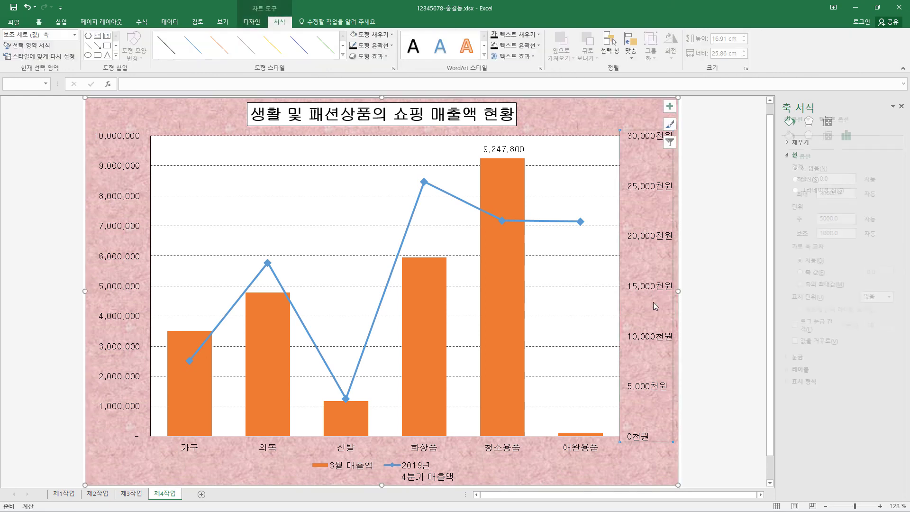
left_click(391, 45)
left_click(361, 78)
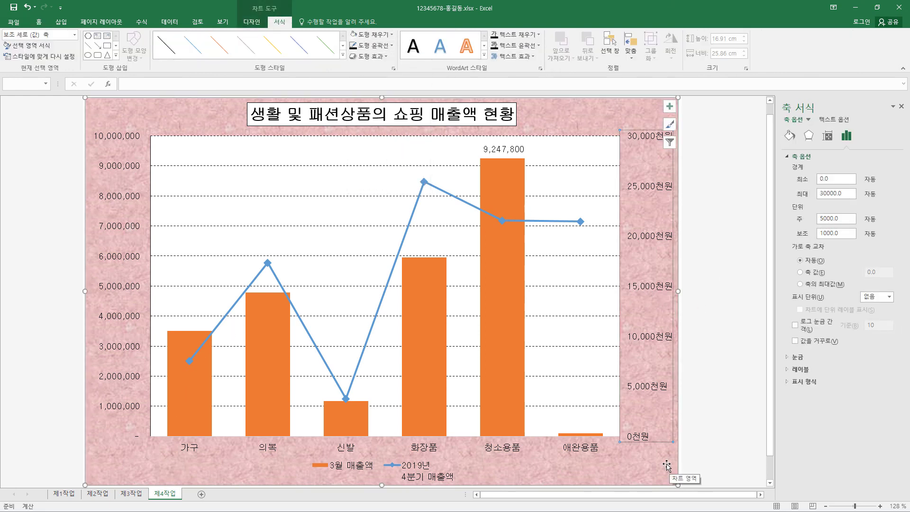
Give the chart's horizontal category axis a black line
left_click(428, 453)
left_click(392, 45)
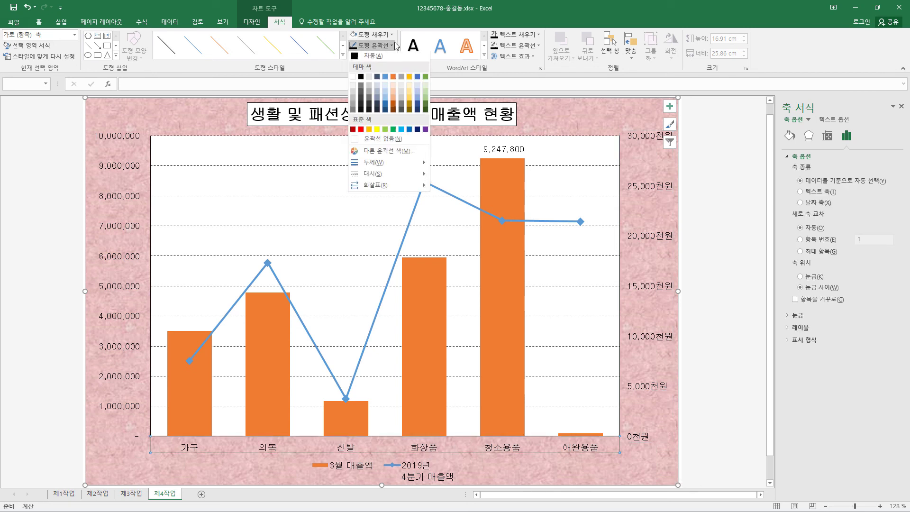
left_click(365, 82)
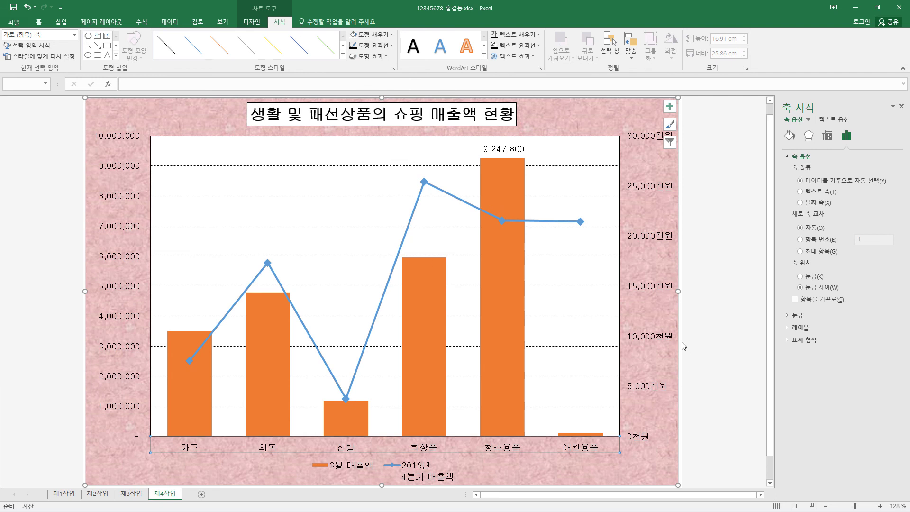
Set the secondary vertical axis's maximum bound to 28000 and its major unit to 7000
left_click(657, 338)
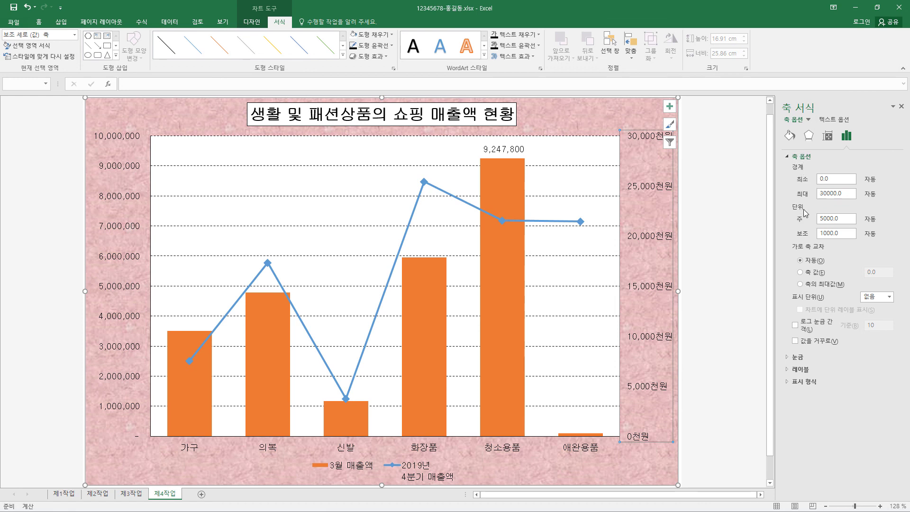
left_click(739, 262)
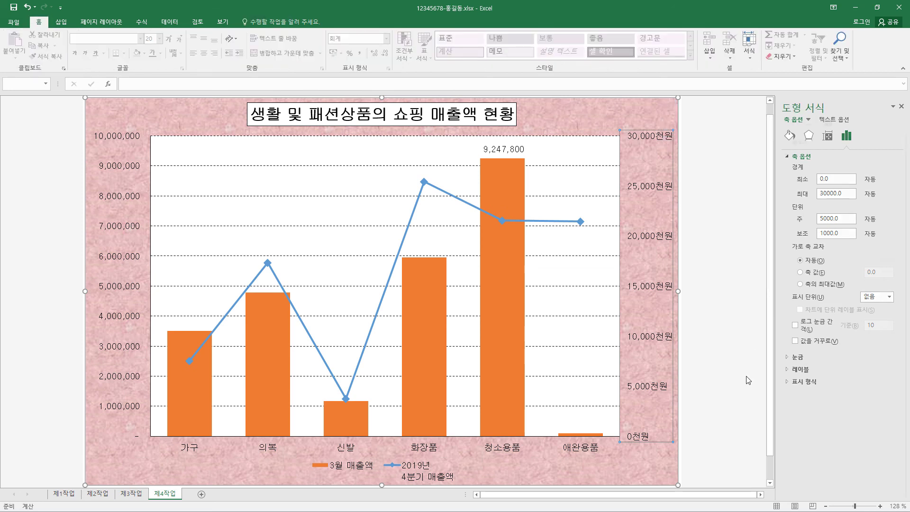
left_click(662, 289)
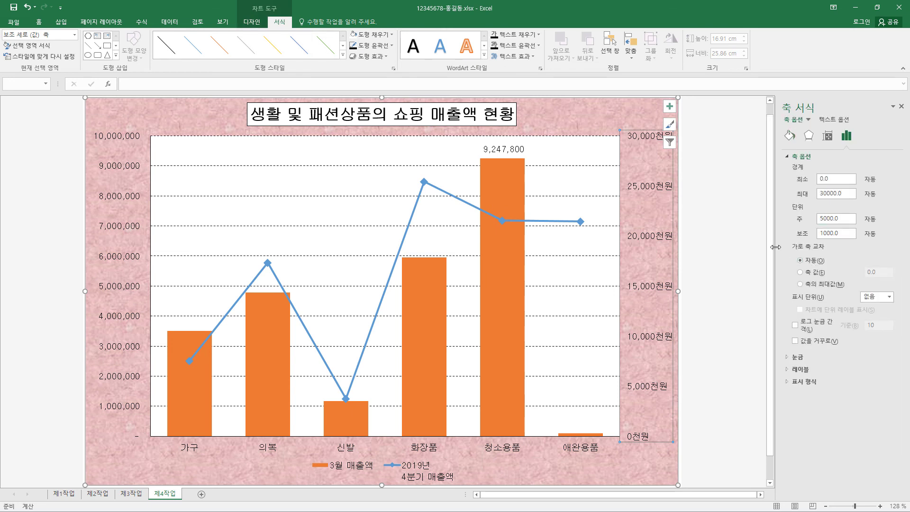
left_click(830, 196)
type("28")
key("Return")
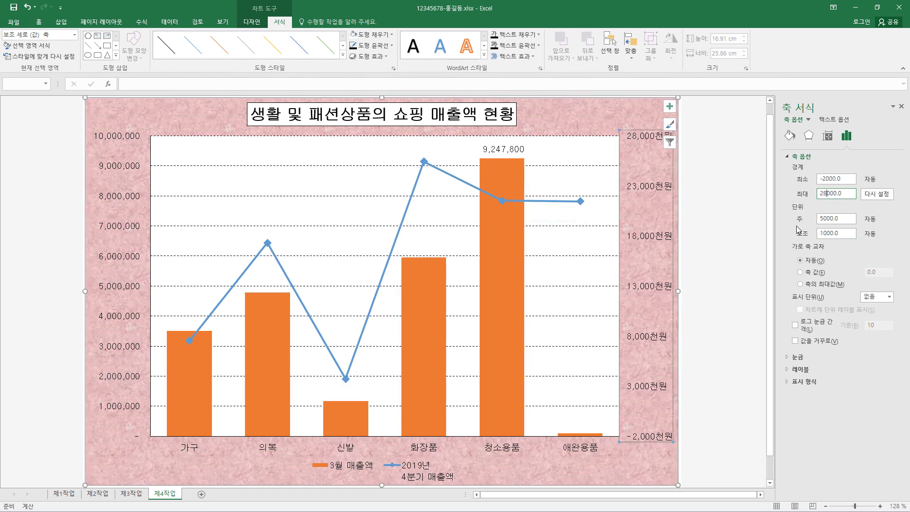
left_click(830, 219)
type("7")
key("Return")
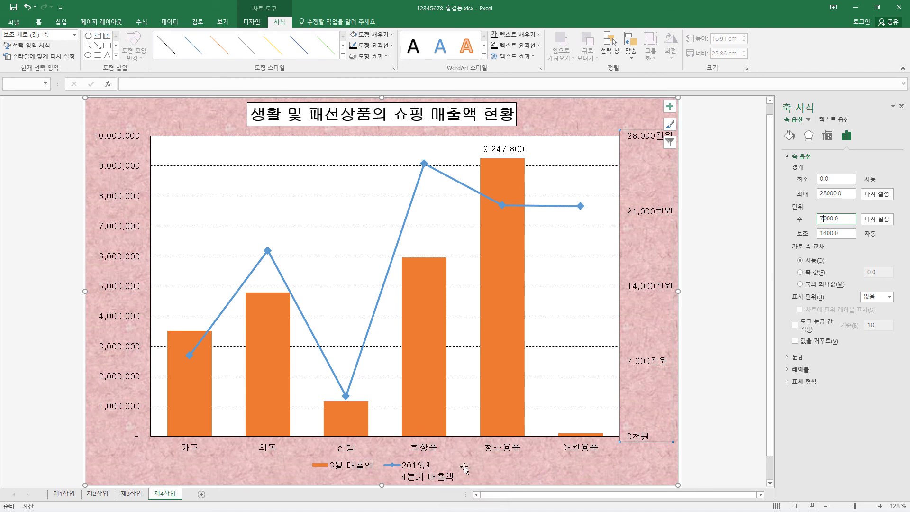
Rename the chart's line series to the single-line text "2019년 4분기 매출액" through the data source settings
left_click(412, 471)
right_click(413, 471)
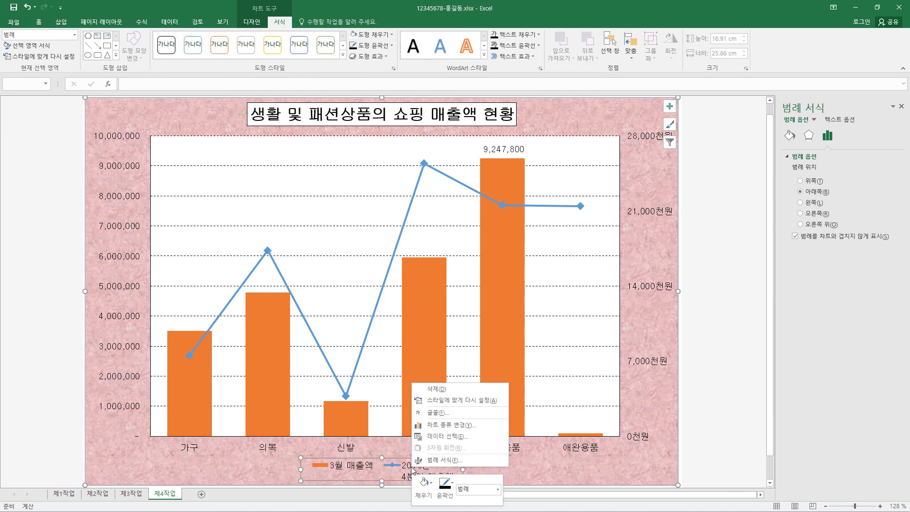
left_click(453, 437)
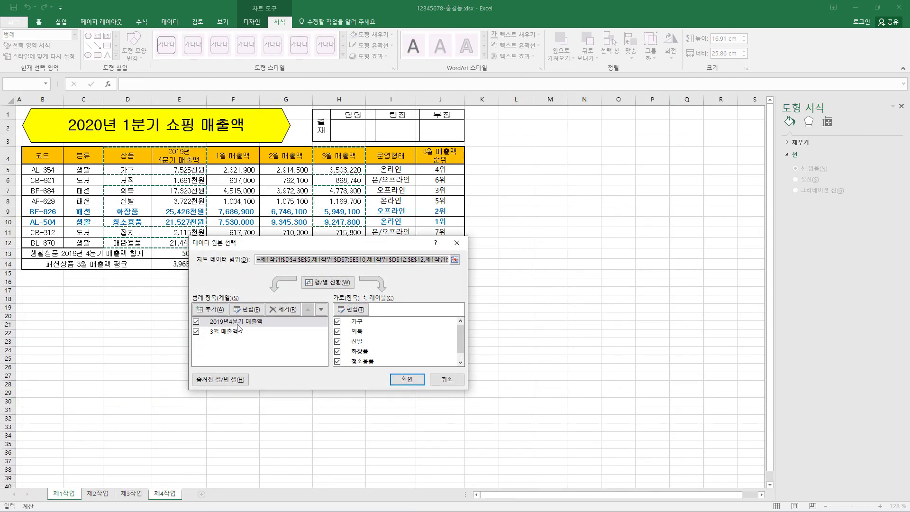
left_click(239, 324)
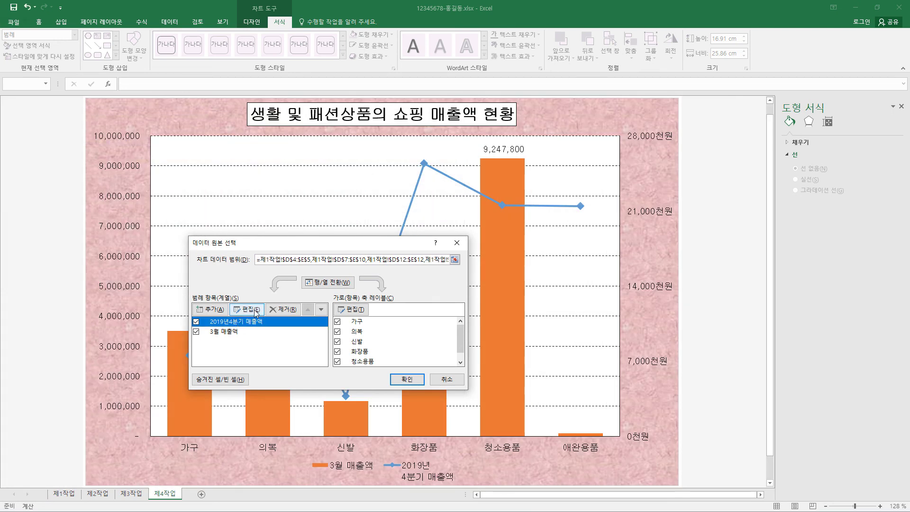
left_click(256, 311)
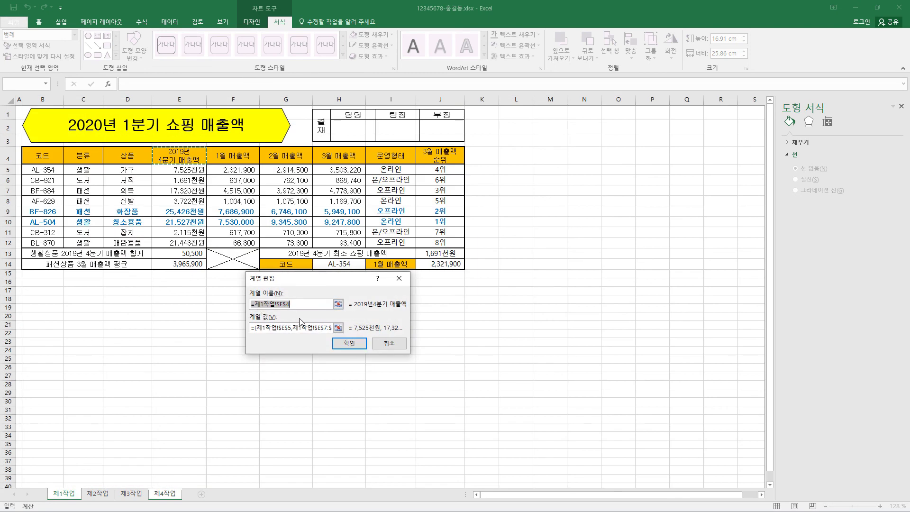
key("BackSpace")
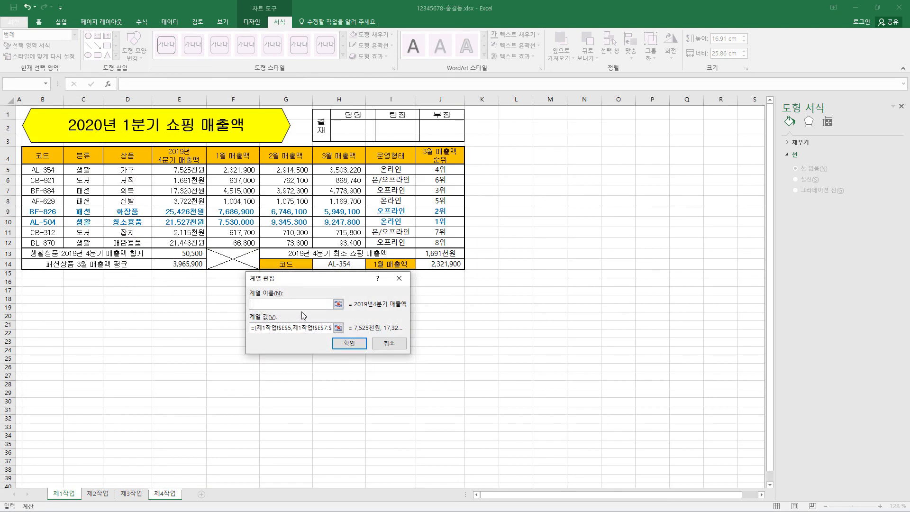
type("2019년 4분기 매출액")
left_click(349, 343)
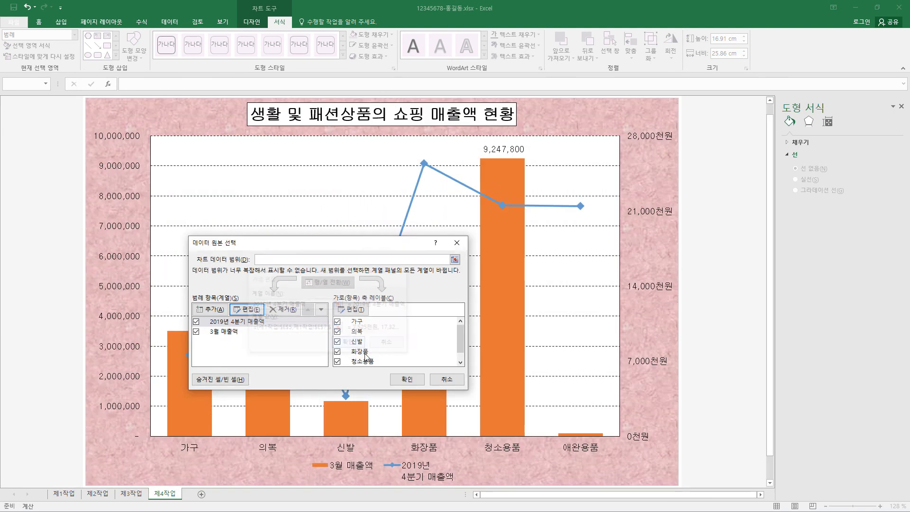
left_click(407, 380)
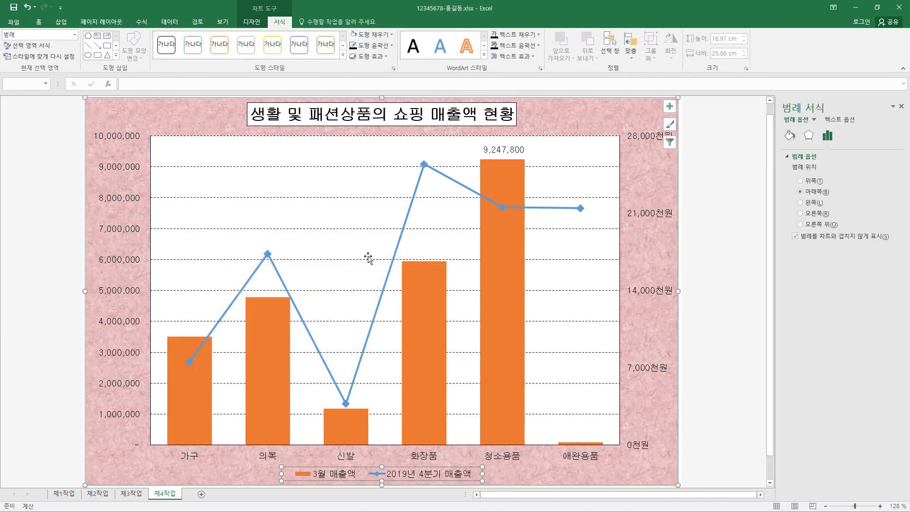
Draw a rounded rectangular callout about 1.51 cm high and 2.92 cm wide beside the 청소용품 column's data label, with its tail pointing at the label
left_click(116, 56)
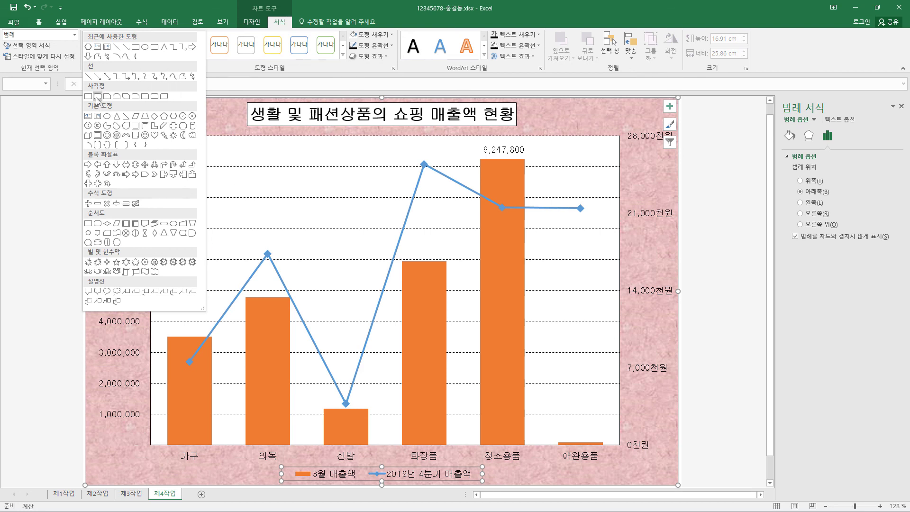
left_click(97, 291)
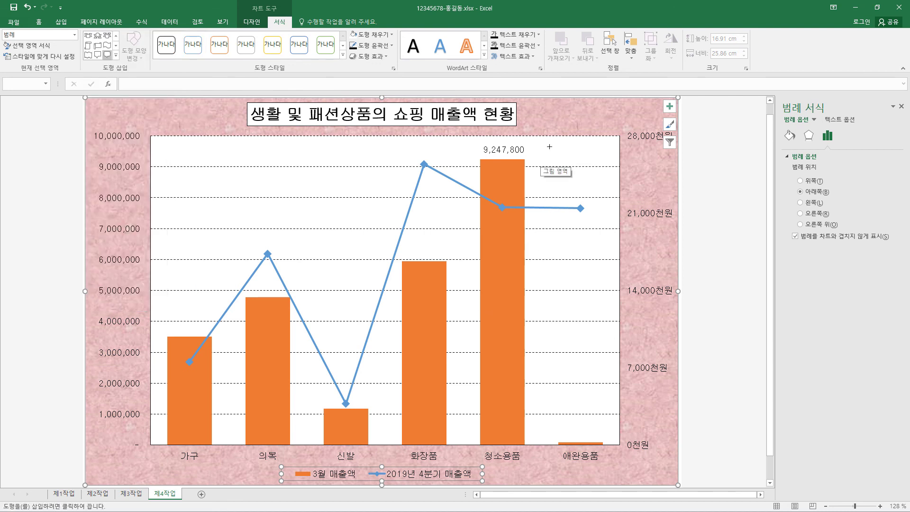
mouse_move(544, 147)
left_mouse_down()
mouse_move(611, 182)
mouse_move(584, 152)
left_mouse_up()
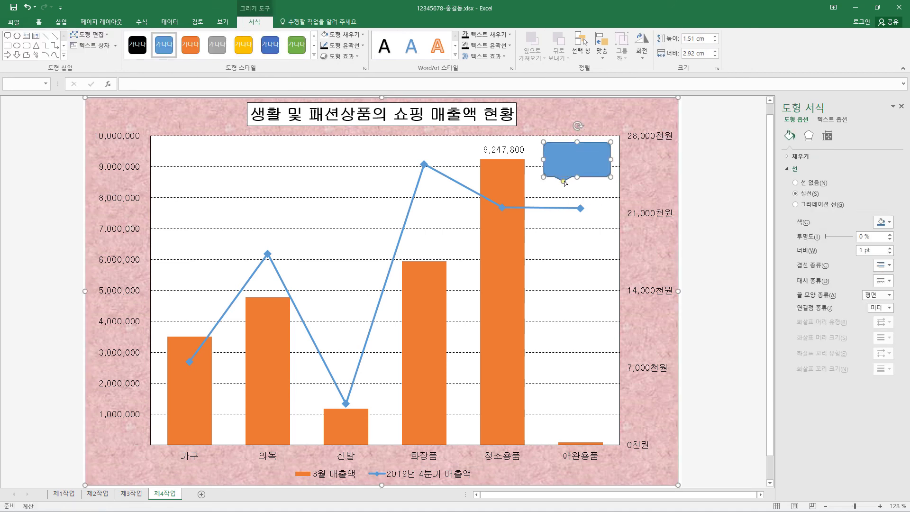
left_click_drag(564, 180, 552, 172)
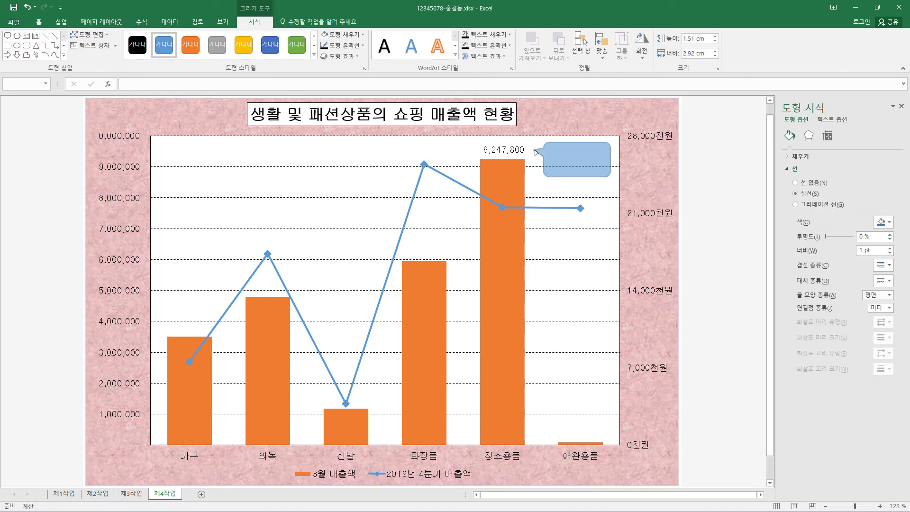
left_click_drag(533, 152, 532, 151)
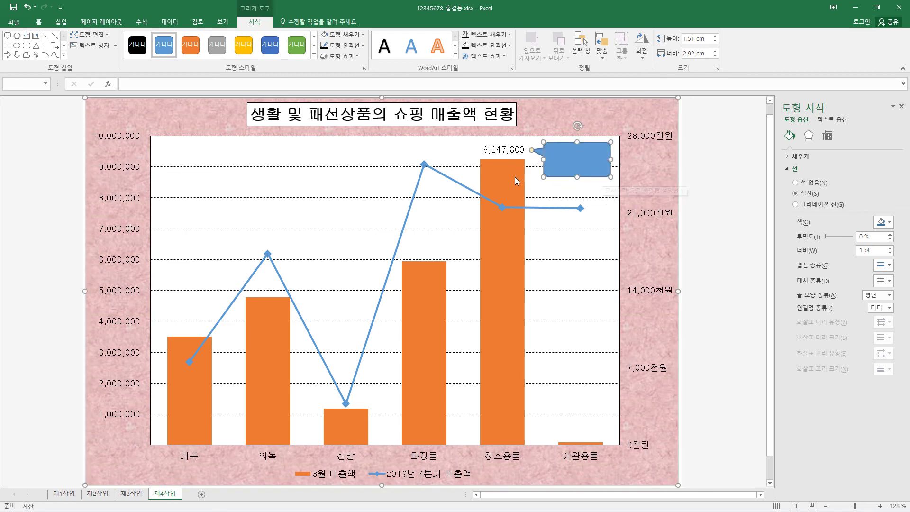
Give the callout a white fill and a black 0.75 pt outline
left_click(364, 35)
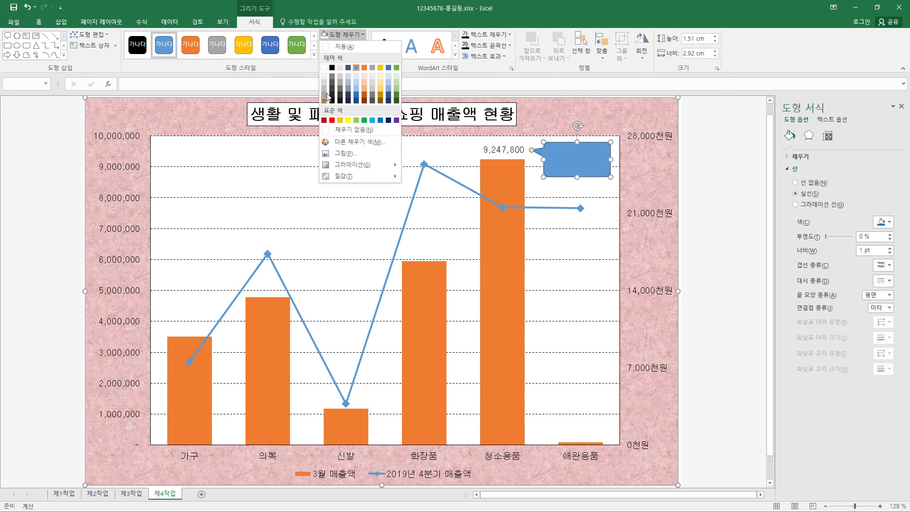
left_click(324, 67)
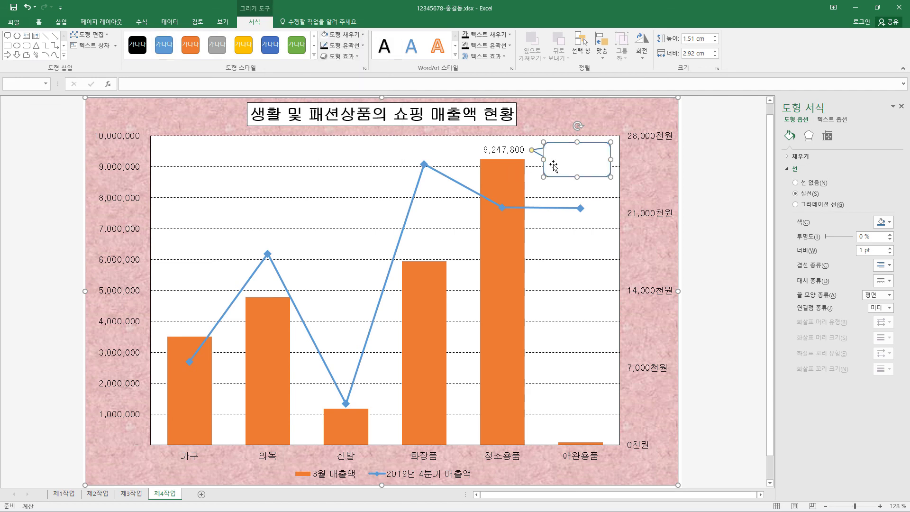
left_click(363, 49)
left_click(332, 78)
left_click(364, 47)
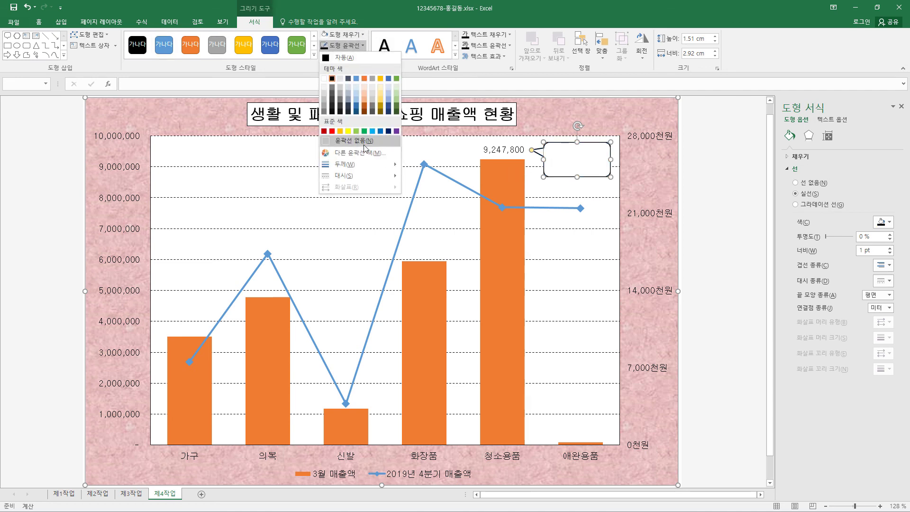
mouse_move(351, 165)
left_click(441, 186)
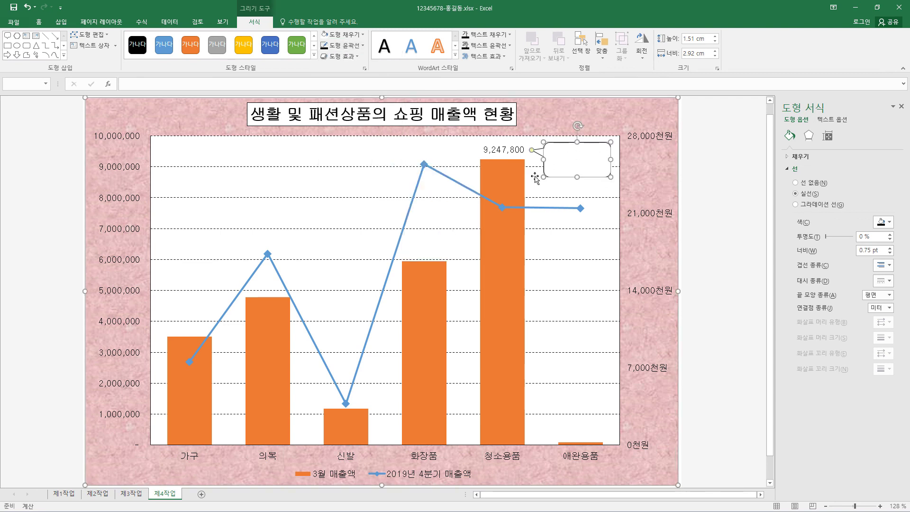
Set the callout's text to black 굴림, centered both horizontally and vertically
left_click(39, 22)
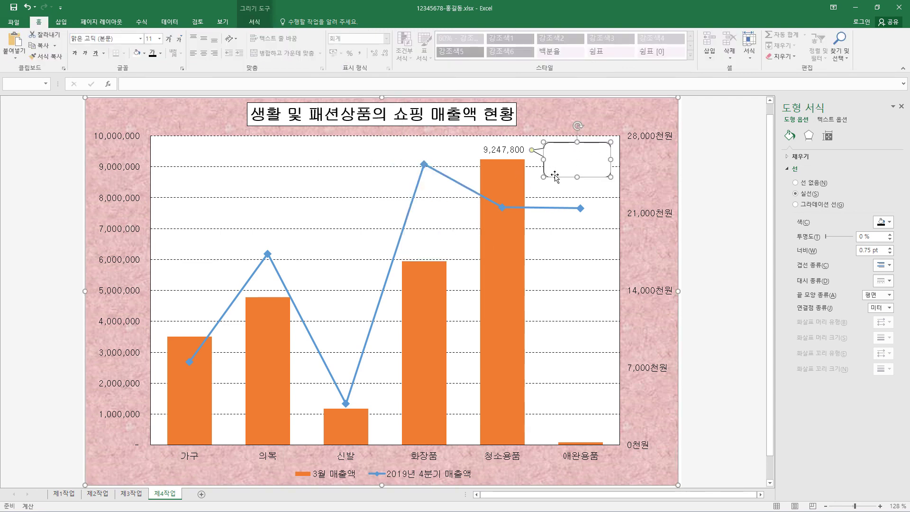
left_click(141, 38)
left_click(123, 118)
left_click(160, 53)
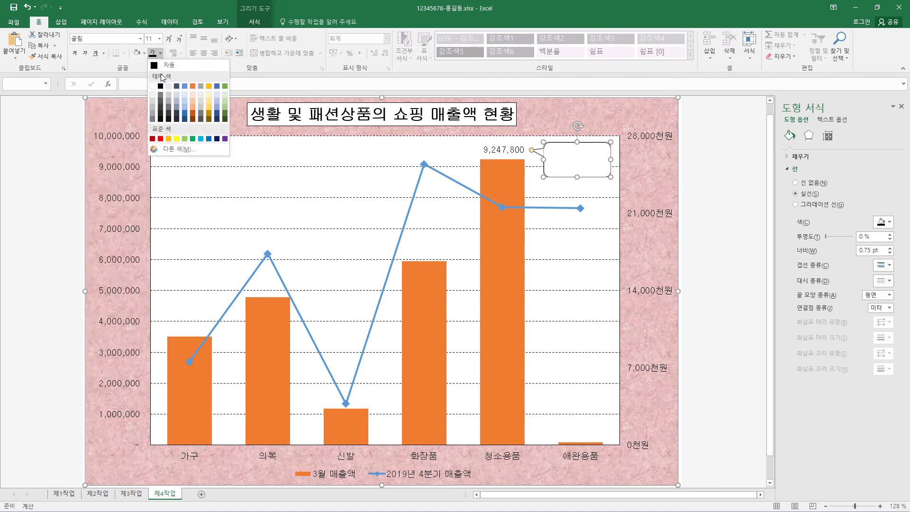
left_click(162, 88)
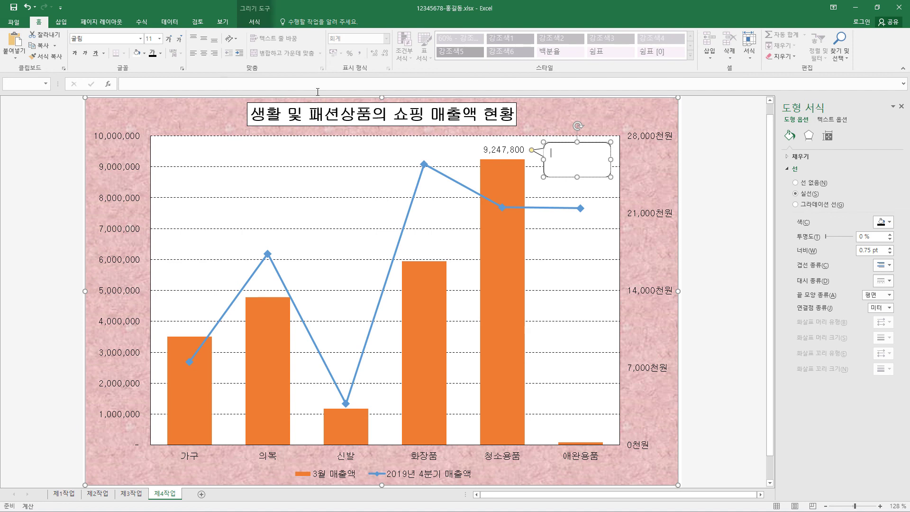
left_click(205, 42)
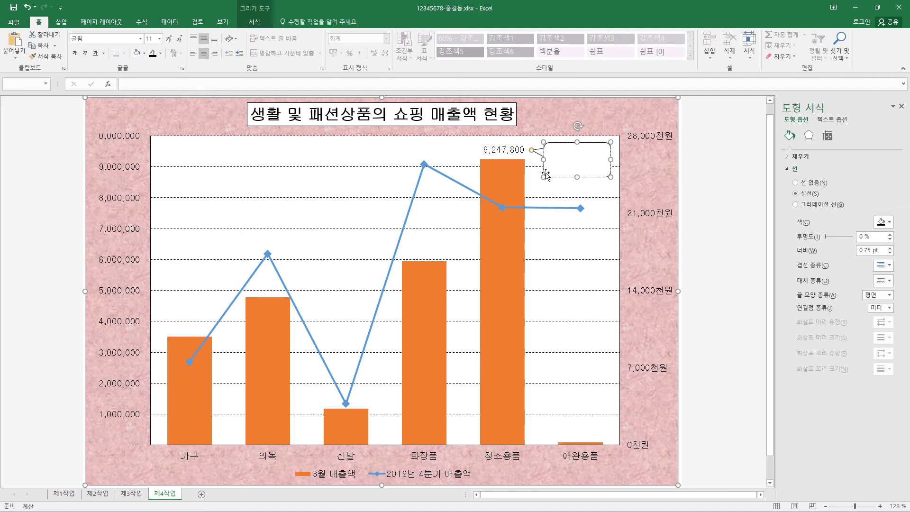
Enter "최대" and "쇼핑 매출액" on two lines in the callout
type("최대")
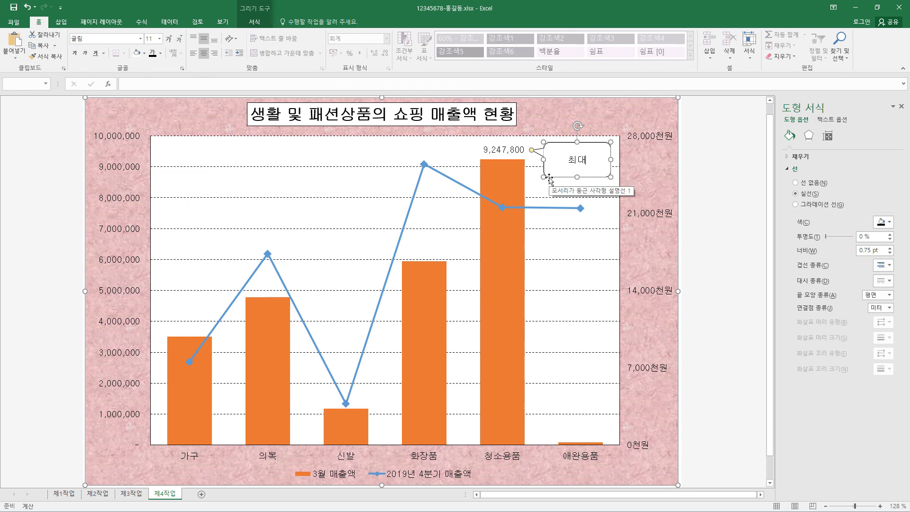
key("Return")
type("쇼핑 매출액")
key("Escape")
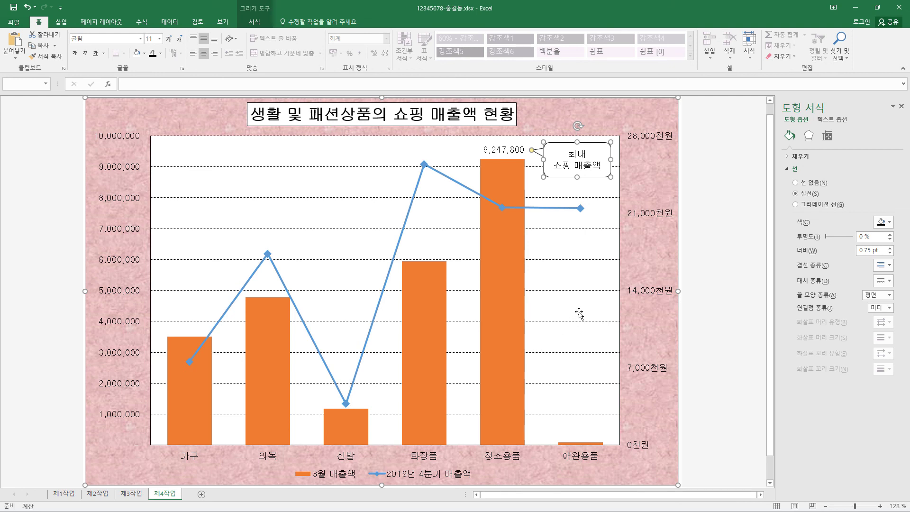
Open the tick mark settings of the chart's secondary vertical axis
left_click(656, 218)
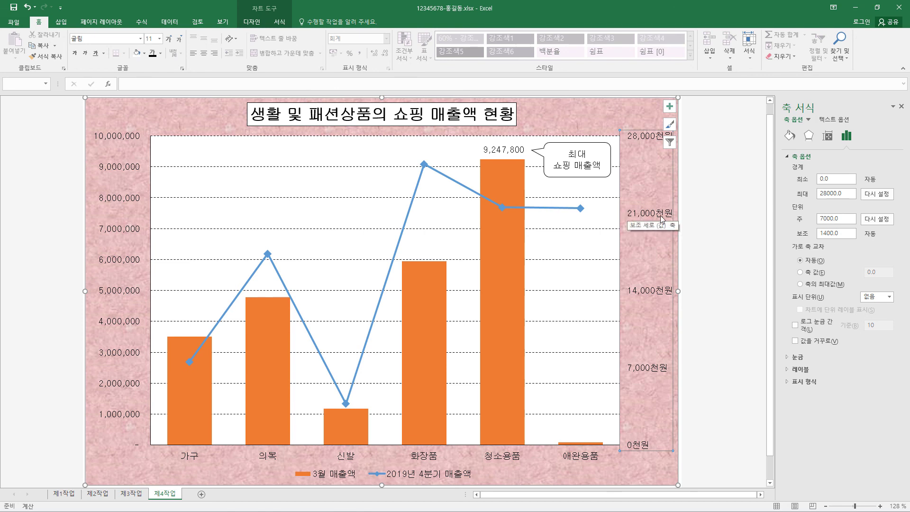
left_click(799, 357)
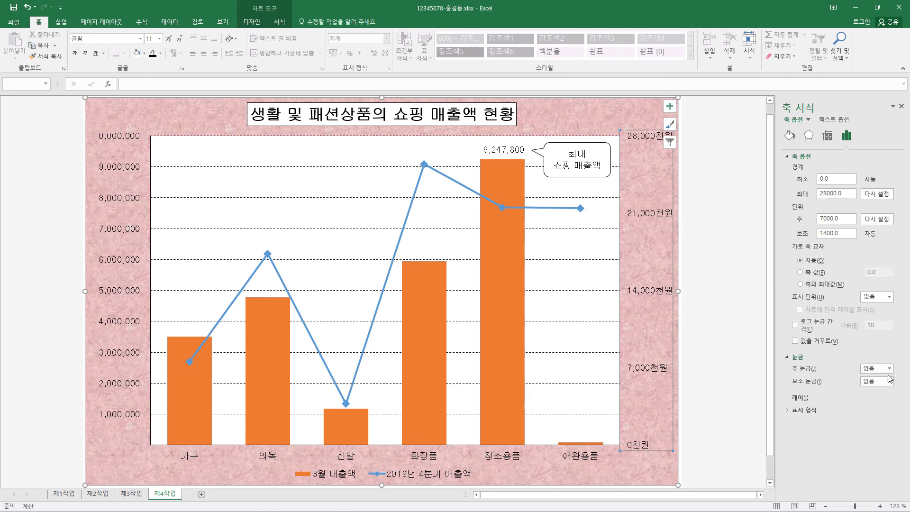